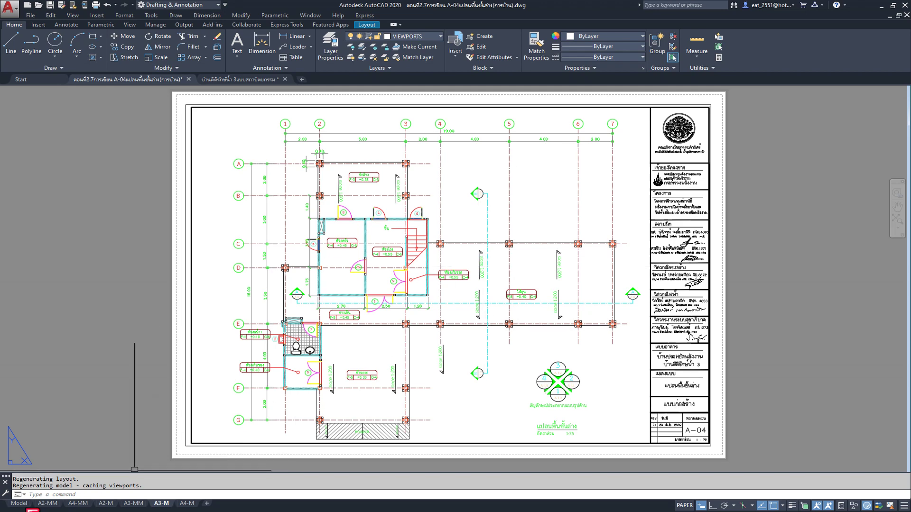
Switch from the A-04 layout to Model space to show the ground-floor plan.
left_click(22, 506)
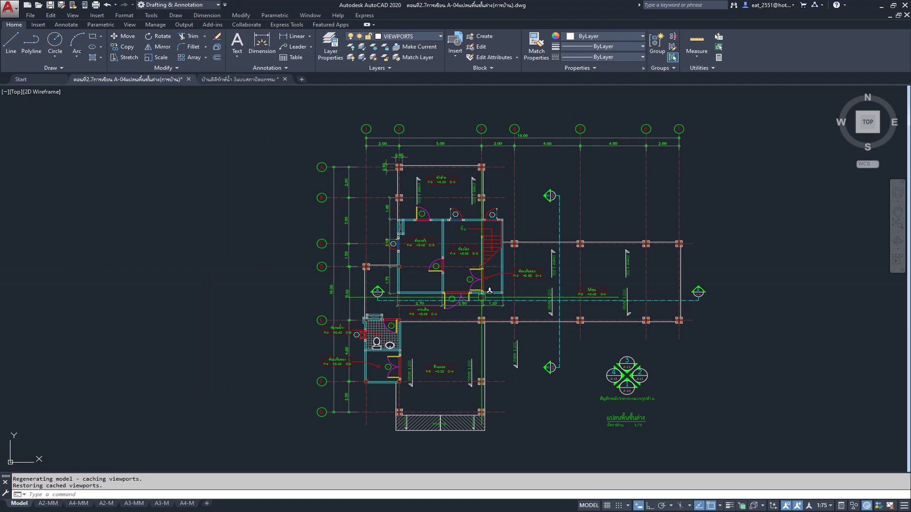
mouse_move(562, 274)
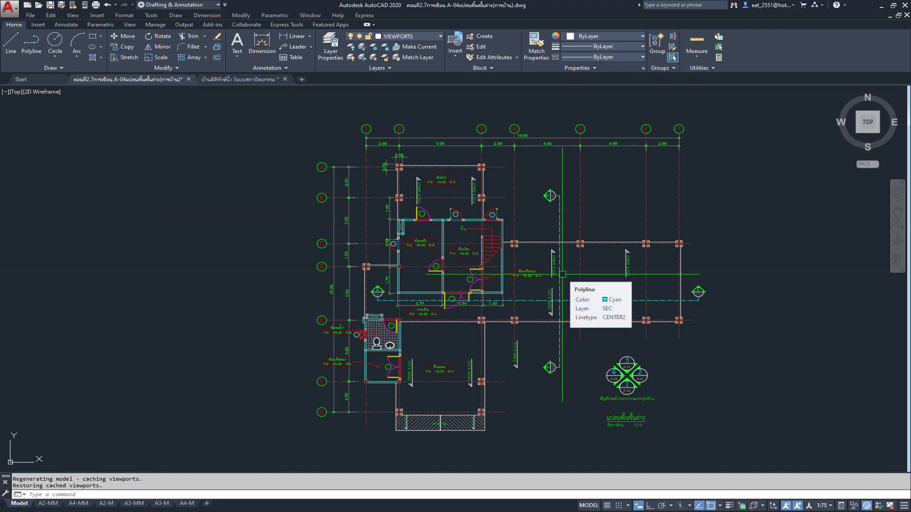
scroll(555, 273, "down", 2)
scroll(536, 268, "down", 2)
scroll(521, 263, "down", 2)
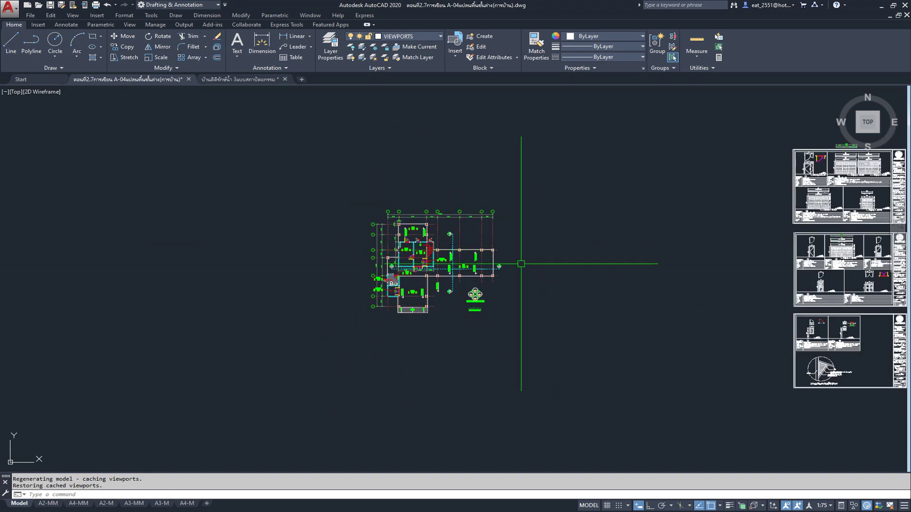
middle_click_drag(521, 264, 410, 265)
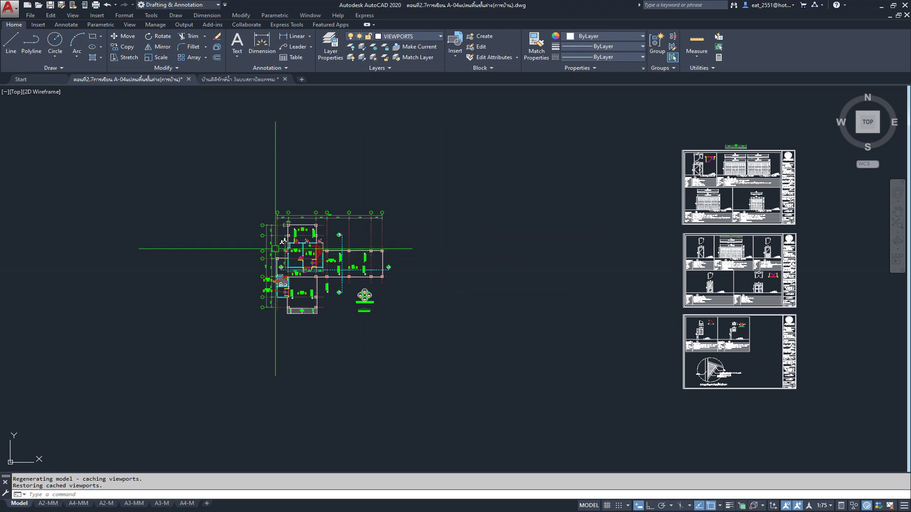
scroll(301, 285, "up", 3)
Zoom in and pick the wall-and-window group near tag 4 to check its grouping.
scroll(300, 296, "up", 3)
scroll(300, 296, "up", 3)
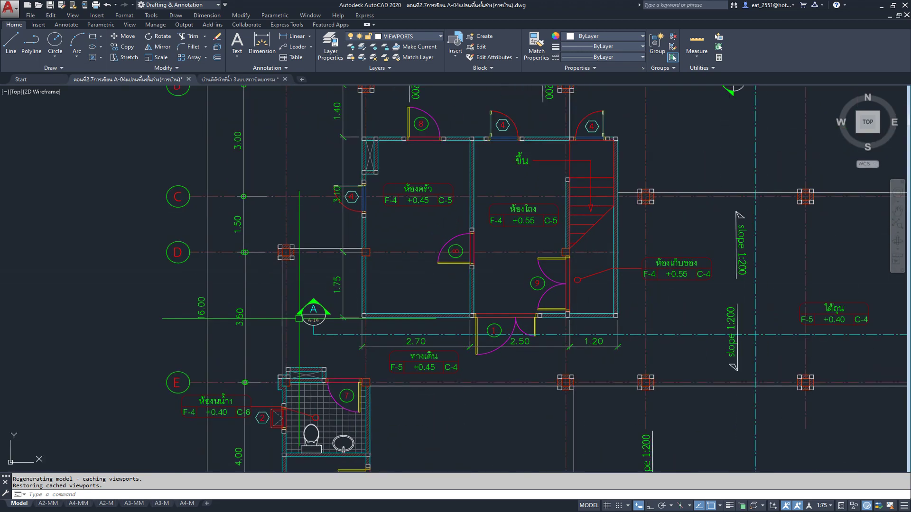
scroll(300, 296, "up", 3)
scroll(352, 197, "up", 3)
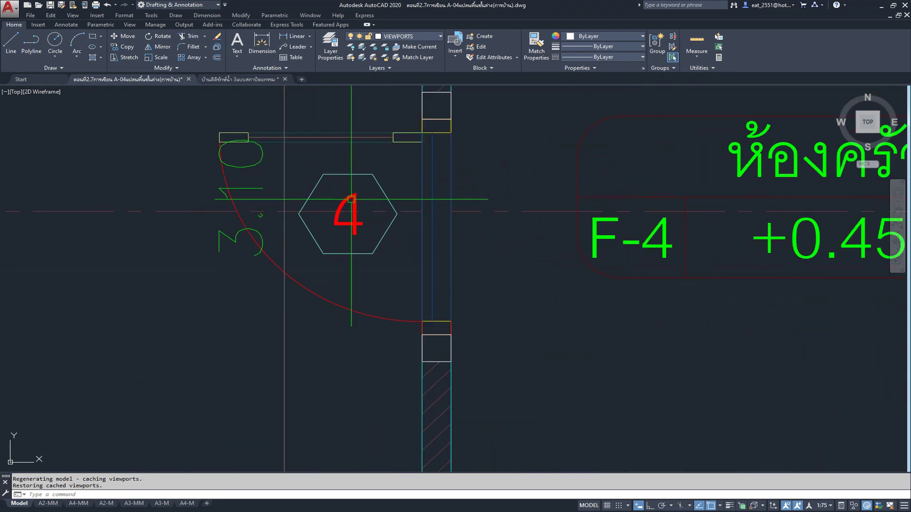
left_click(352, 197)
key("Escape")
key("Escape")
scroll(352, 197, "down", 1)
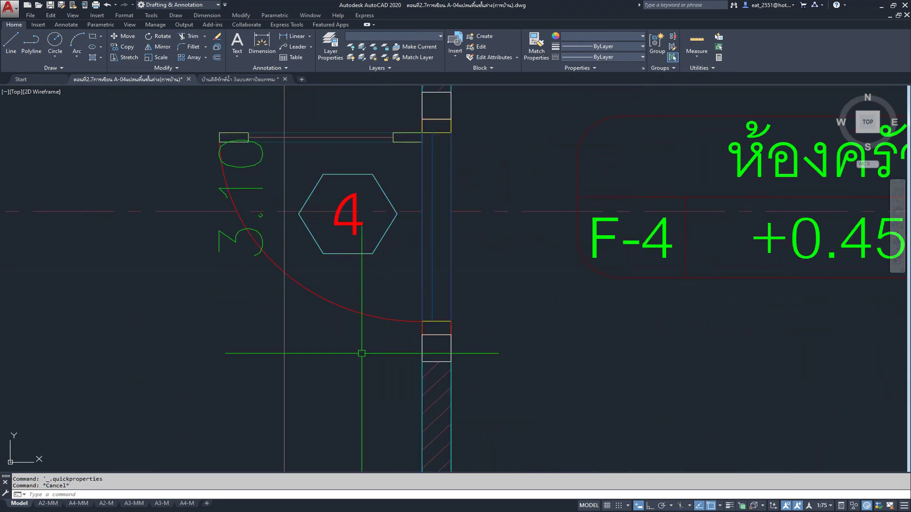
scroll(335, 284, "down", 7)
scroll(421, 249, "down", 1)
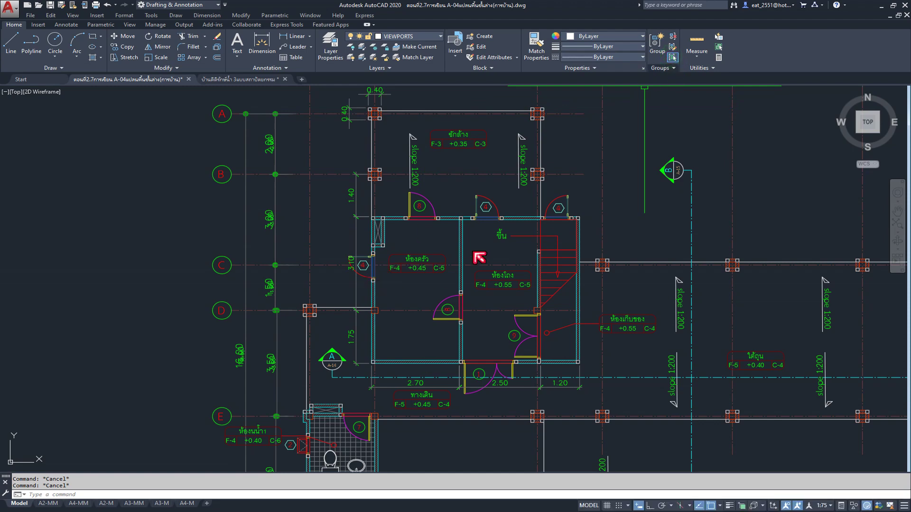
scroll(480, 259, "down", 2)
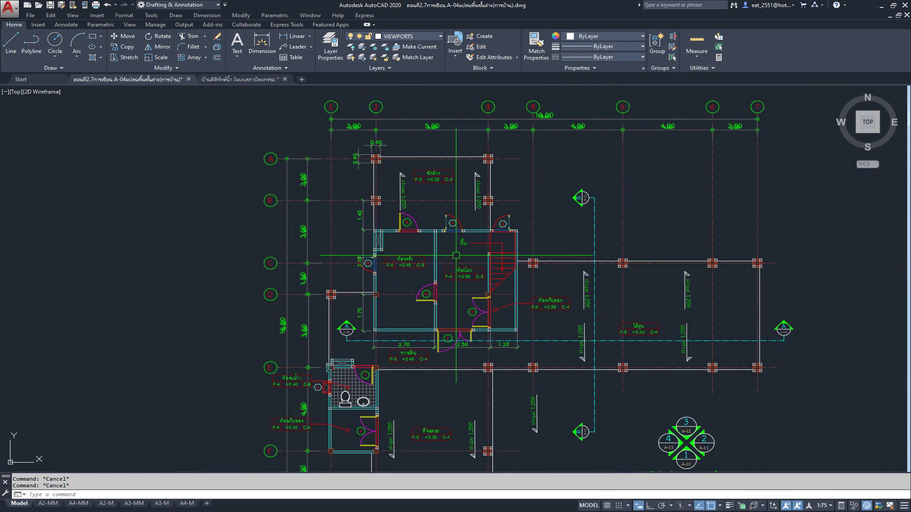
Turn on Group Selection, select all objects with Ctrl+A and ungroup them.
left_click(673, 57)
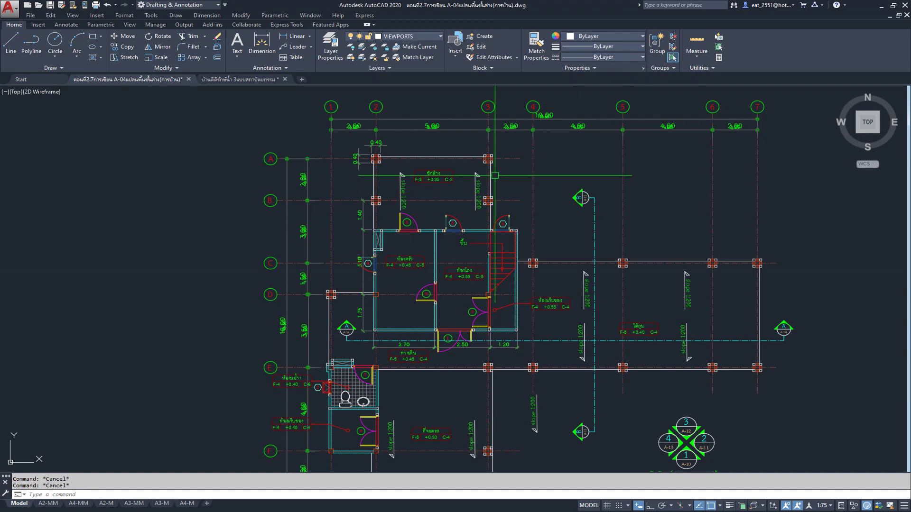
scroll(411, 176, "down", 2)
key("ctrl+a")
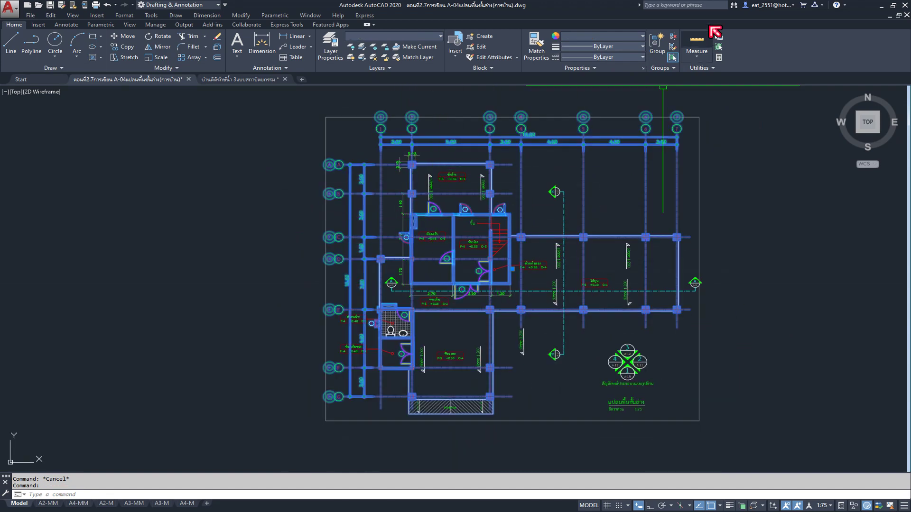
left_click(672, 36)
key("Escape")
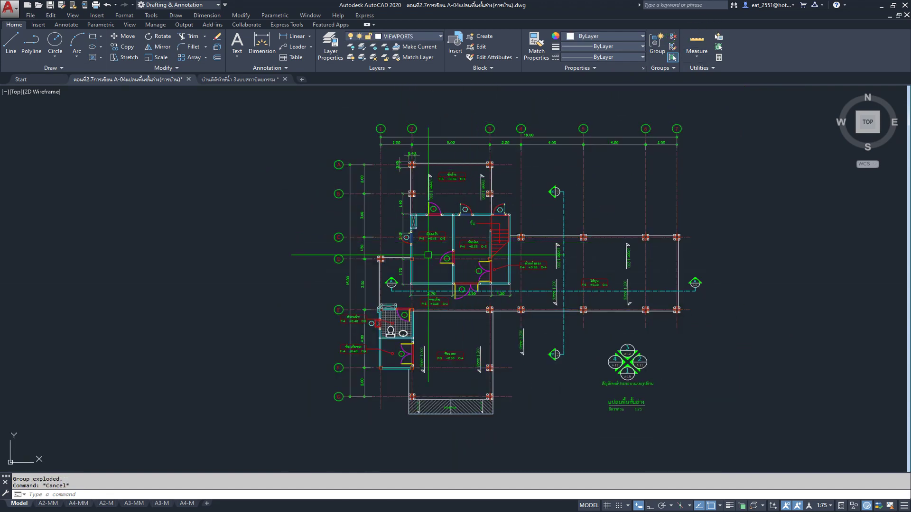
scroll(399, 237, "up", 3)
scroll(399, 237, "up", 4)
scroll(394, 223, "up", 2)
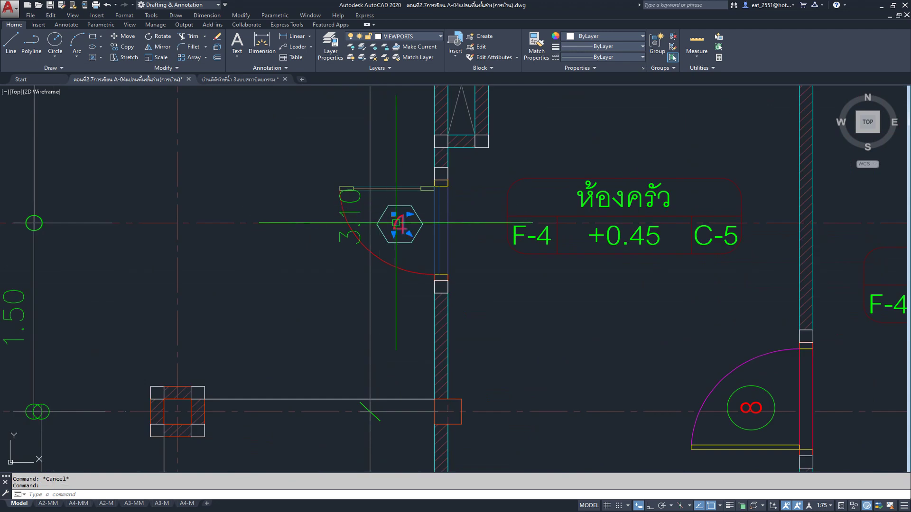
Review the red kitchen door tag in the Text Editor, then close it.
double_click(398, 223)
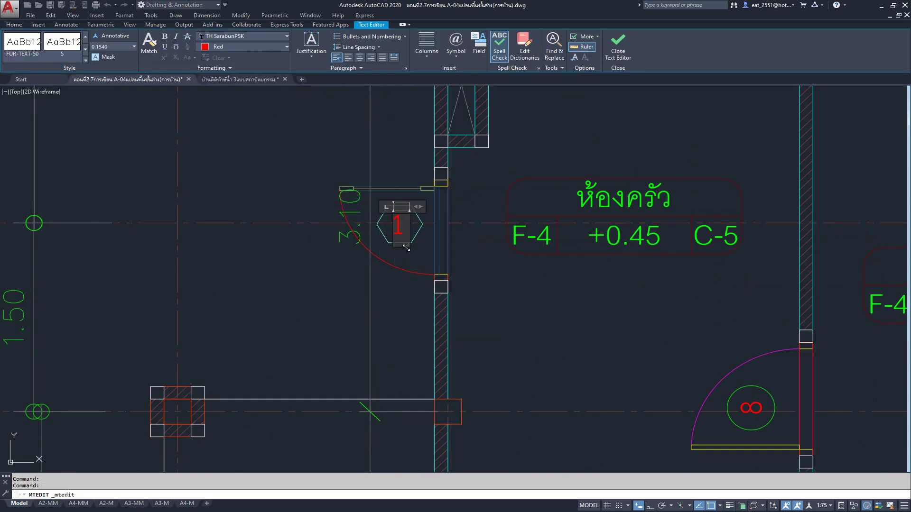
left_click(413, 258)
scroll(398, 214, "down", 3)
scroll(399, 213, "down", 3)
scroll(398, 214, "down", 2)
scroll(592, 265, "down", 2)
scroll(569, 279, "down", 3)
Look over the window details, then save the floor plan drawing with Ctrl+S.
middle_click_drag(641, 285, 570, 299)
scroll(626, 252, "up", 3)
scroll(494, 315, "up", 3)
scroll(487, 285, "up", 2)
scroll(413, 353, "up", 2)
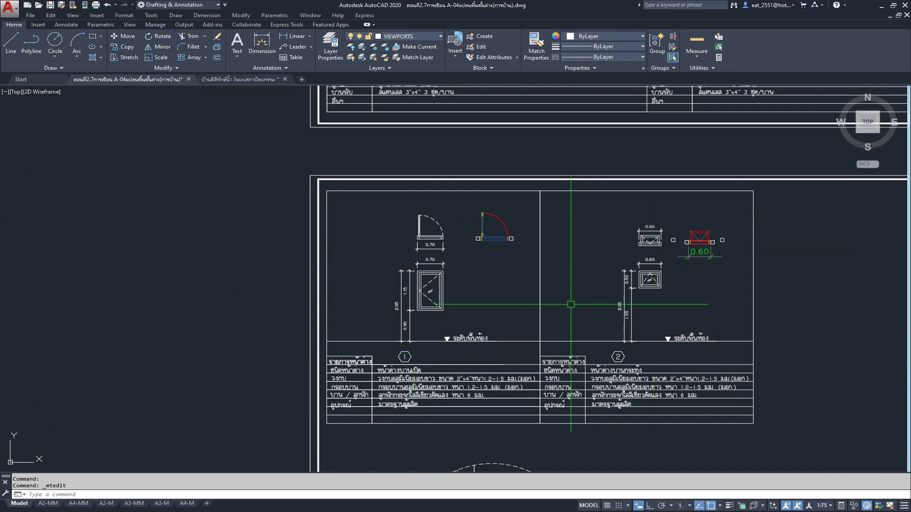
scroll(664, 386, "down", 3)
scroll(488, 336, "down", 3)
middle_click_drag(488, 336, 617, 335)
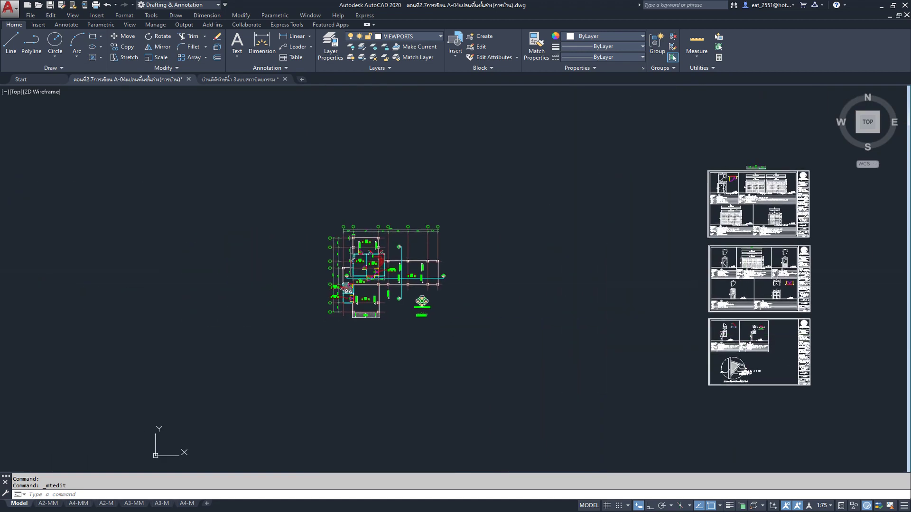
scroll(346, 260, "up", 2)
scroll(335, 264, "up", 1)
scroll(406, 270, "up", 1)
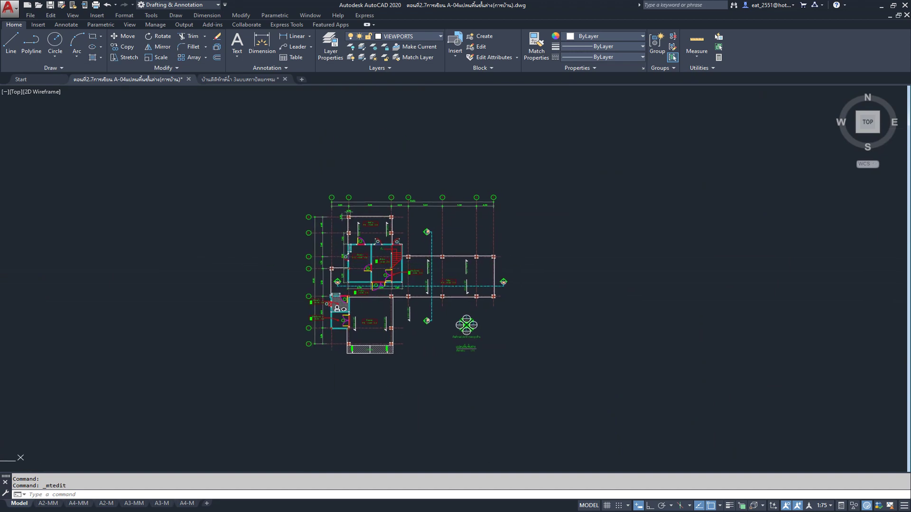
scroll(350, 259, "down", 3)
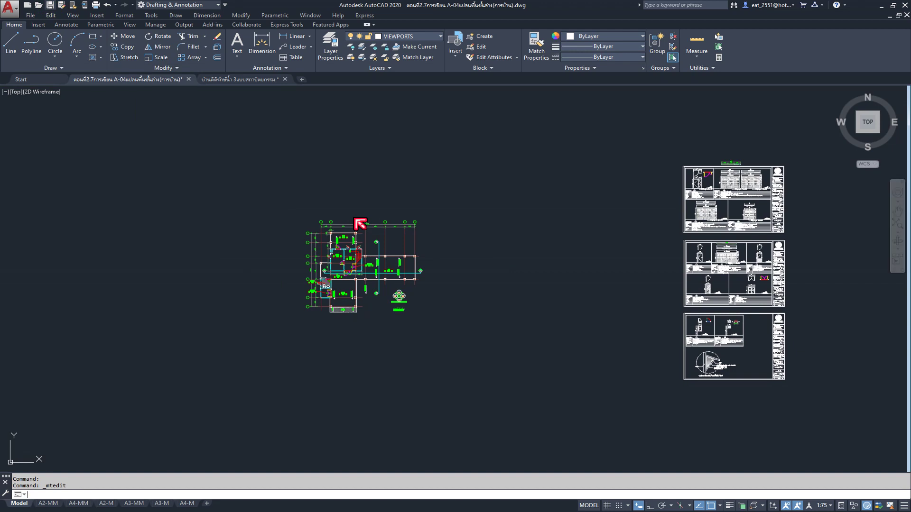
key("ctrl+s")
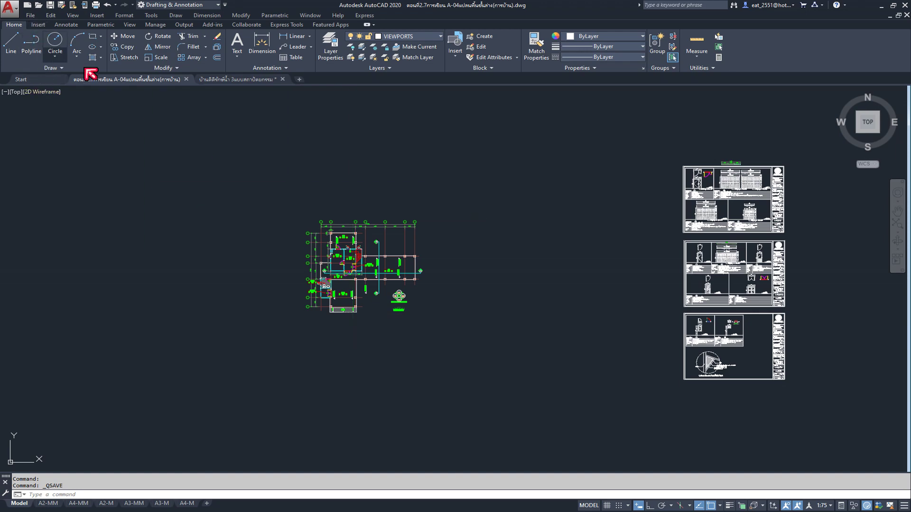
left_click(230, 79)
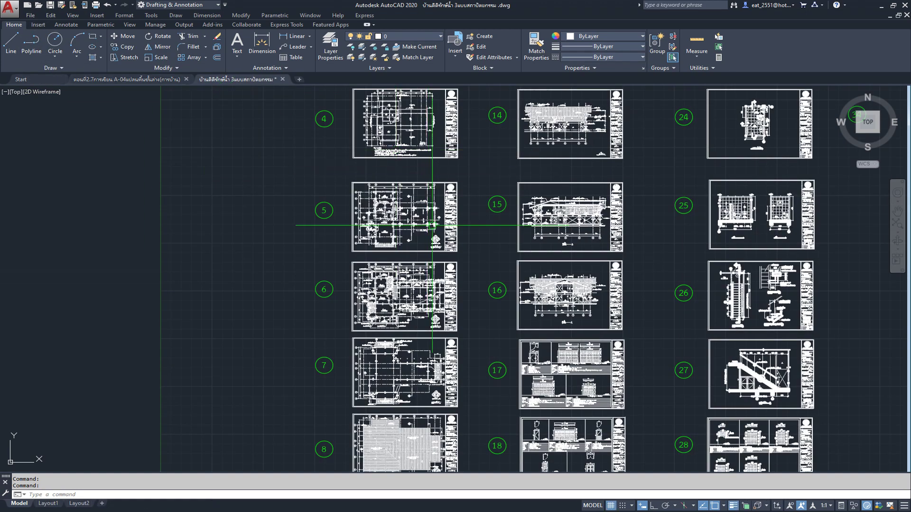
Pan and zoom the second drawing to center sheet 6 (A-05).
middle_click_drag(432, 225, 432, 197)
scroll(433, 285, "up", 2)
scroll(433, 310, "up", 2)
middle_click_drag(433, 309, 429, 230)
scroll(432, 342, "up", 2)
middle_click_drag(432, 342, 407, 264)
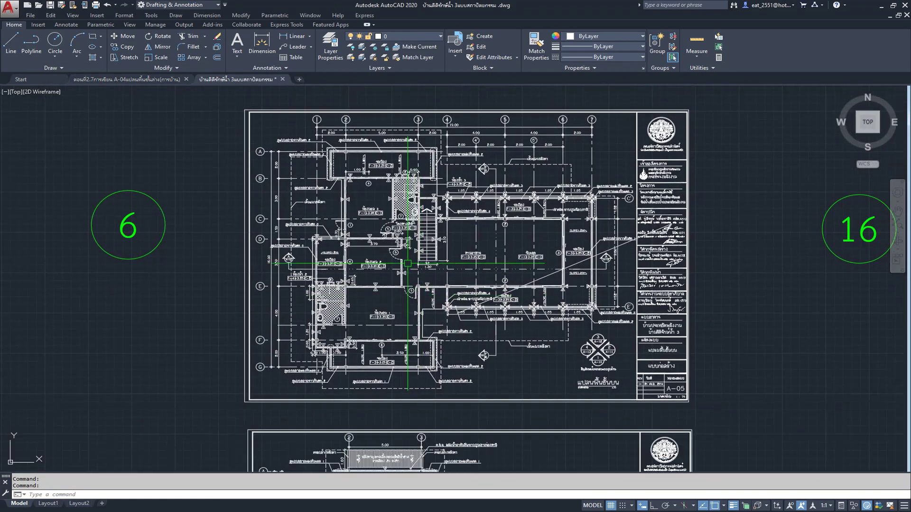
scroll(580, 380, "up", 3)
scroll(572, 376, "down", 4)
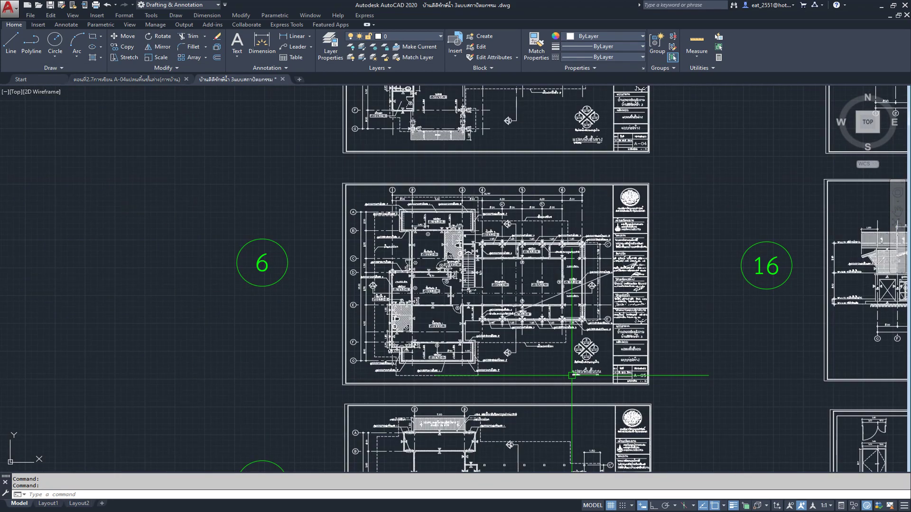
Window-select the whole A-05 sheet (21557 objects) and copy it to the clipboard.
left_click(328, 175)
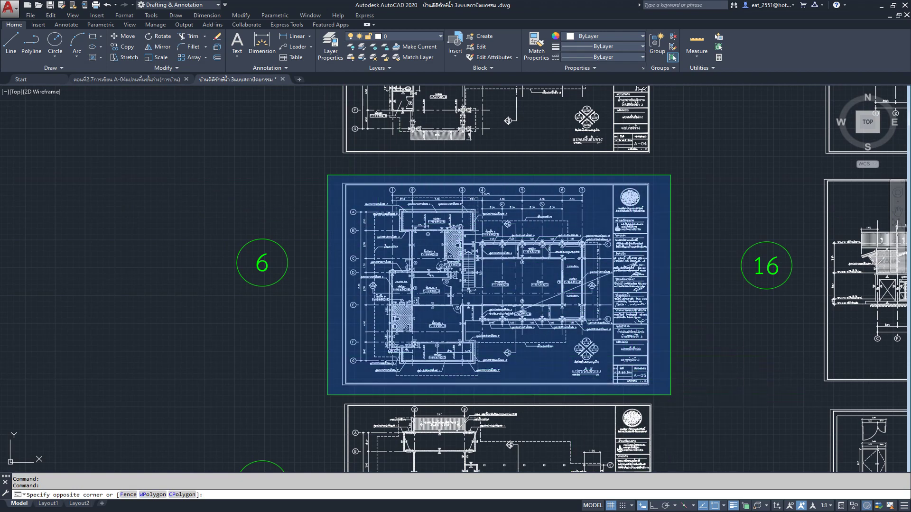
left_click(671, 395)
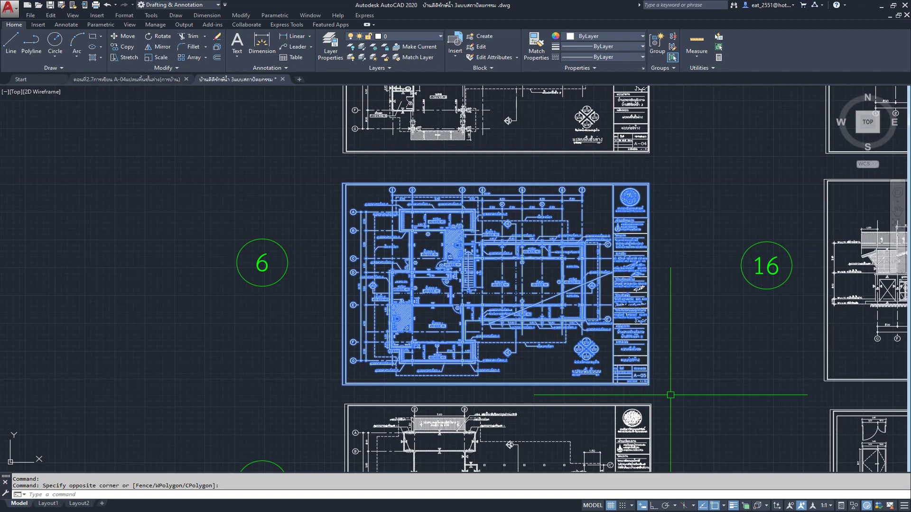
scroll(503, 299, "down", 3)
scroll(455, 309, "down", 3)
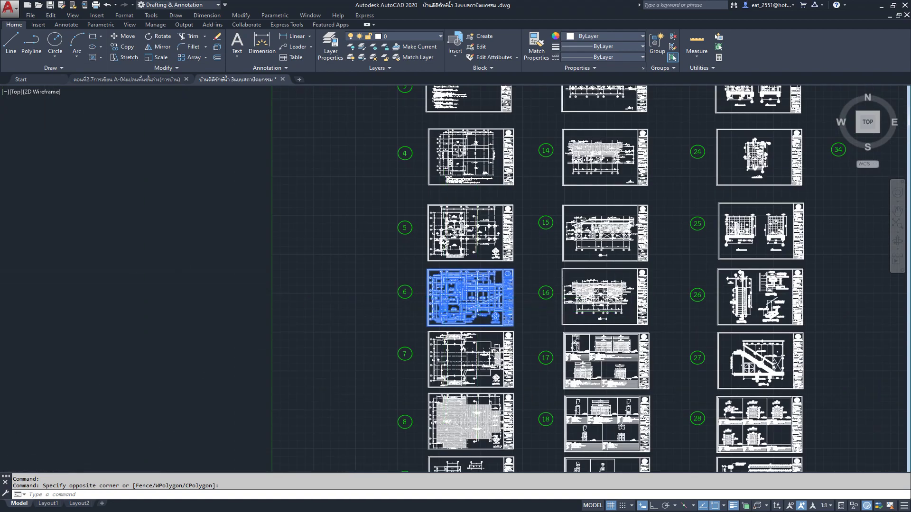
scroll(449, 300, "up", 3)
scroll(446, 296, "up", 3)
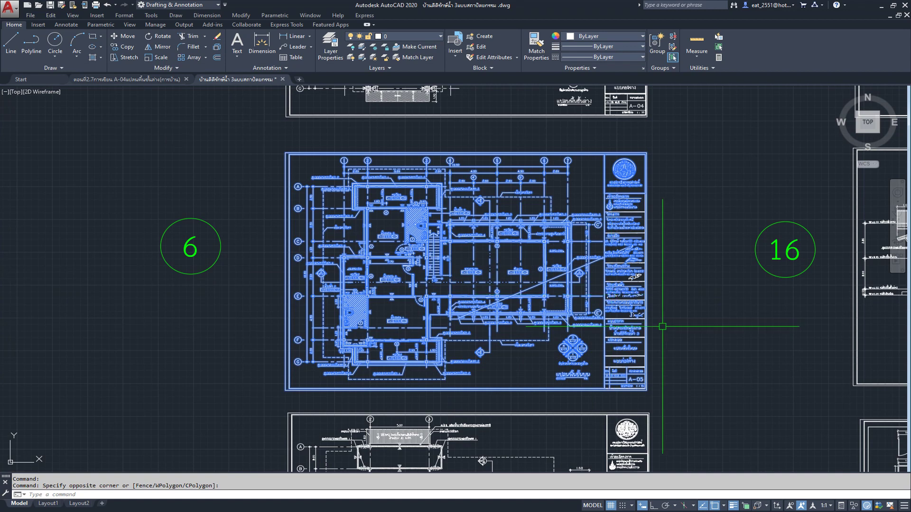
key("ctrl+c")
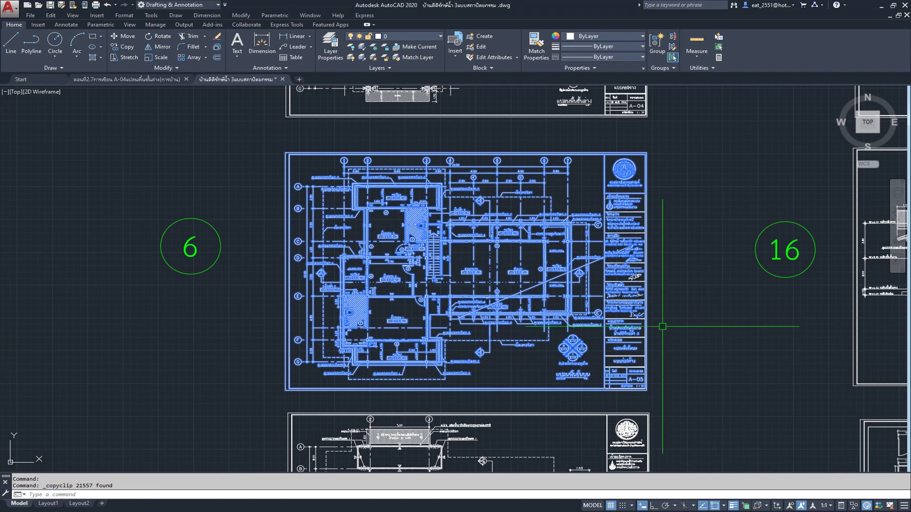
Paste the copied A-05 sheet into the A-04 plan drawing.
left_click(162, 80)
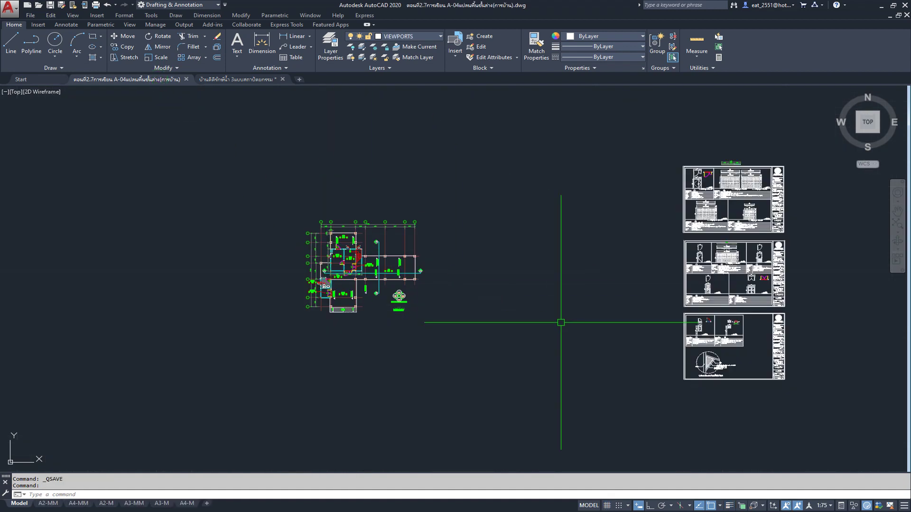
key("ctrl+v")
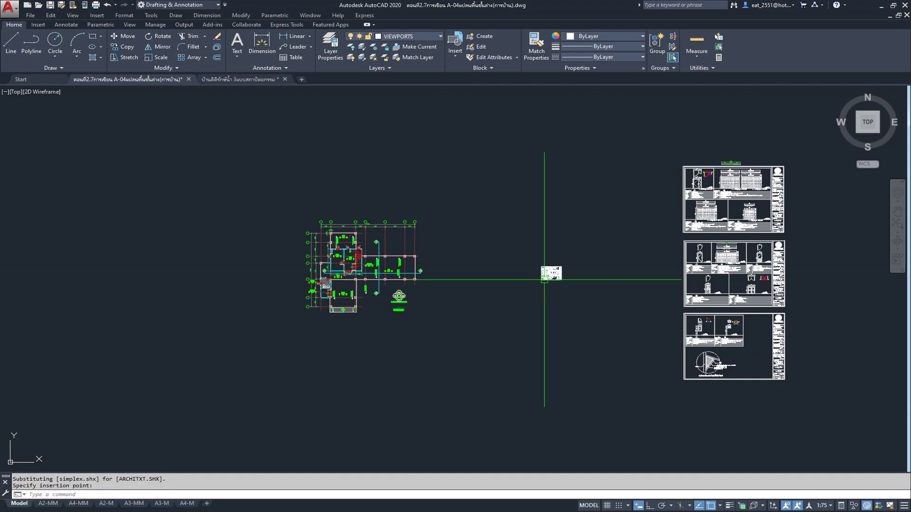
scroll(546, 271, "up", 5)
scroll(553, 275, "up", 3)
left_click(550, 274)
scroll(557, 271, "up", 6)
scroll(520, 294, "up", 4)
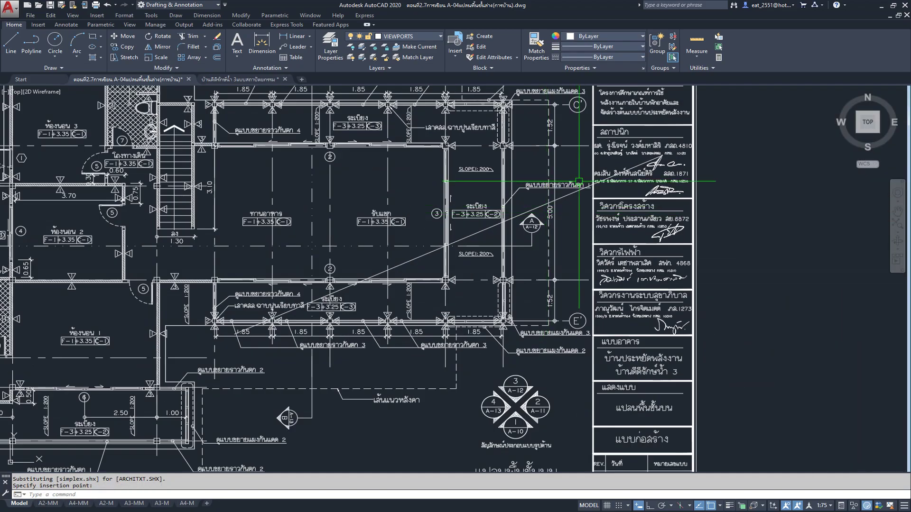
scroll(520, 295, "up", 5)
Delete the stray diagonal line from the pasted plan.
key("Delete")
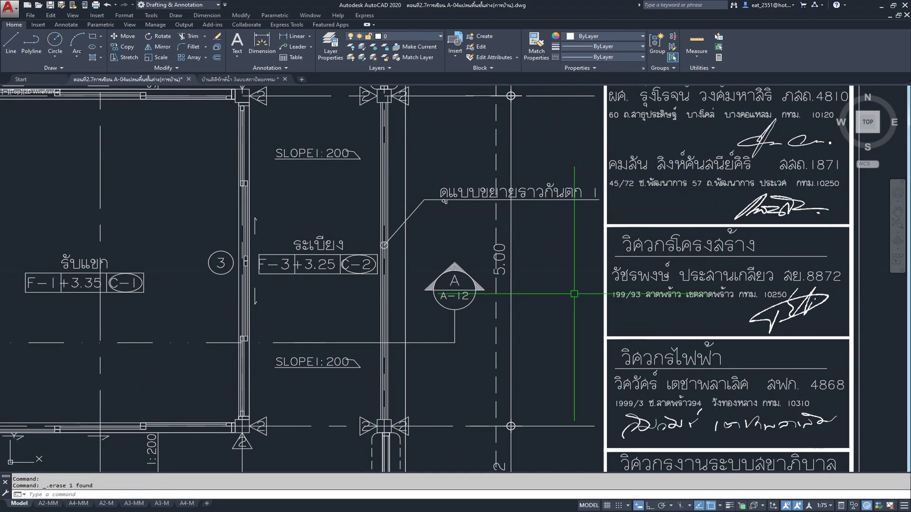
scroll(526, 266, "down", 5)
scroll(540, 261, "down", 2)
scroll(549, 257, "down", 4)
middle_click_drag(550, 258, 562, 268)
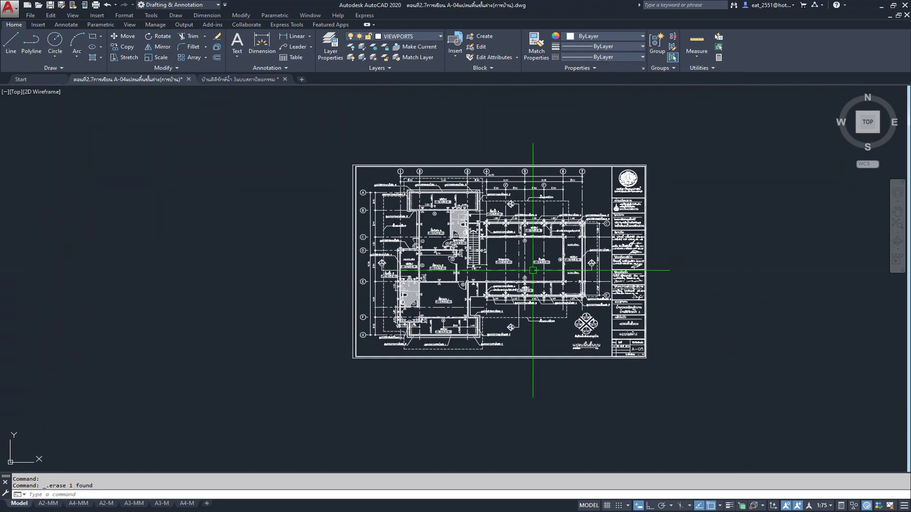
Start scaling the entire pasted sheet with the base point on grid line G.
left_click(154, 57)
left_click(657, 149)
left_click(319, 393)
key("Return")
scroll(352, 355, "up", 4)
scroll(376, 315, "up", 4)
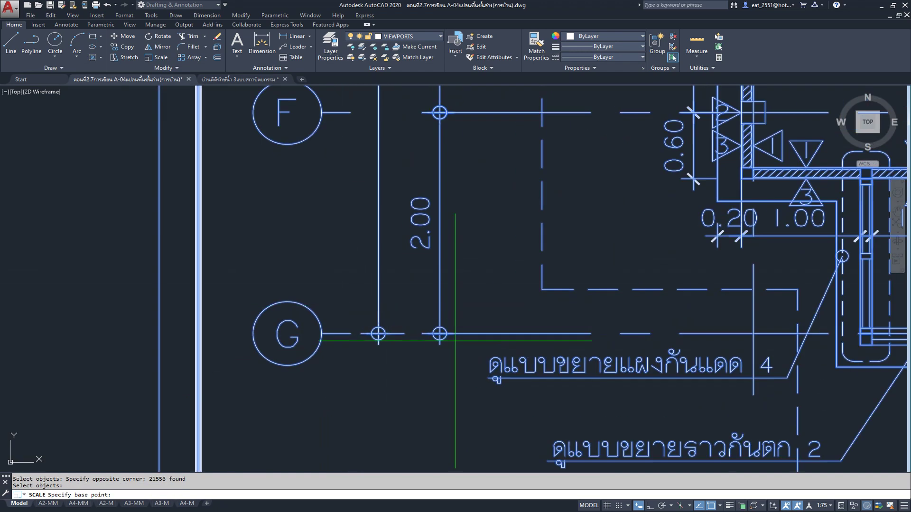
left_click(590, 333)
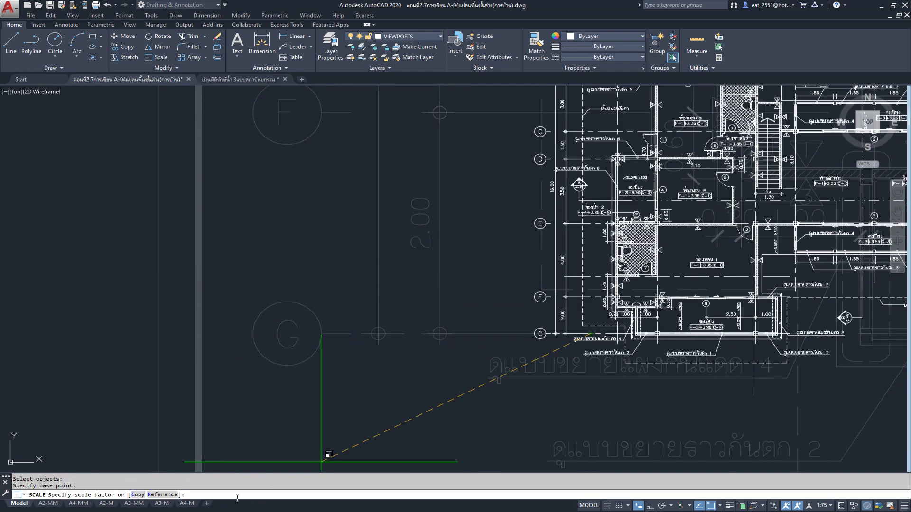
Scale by reference from grid G to grid F so that spacing becomes 2.
left_click(162, 494)
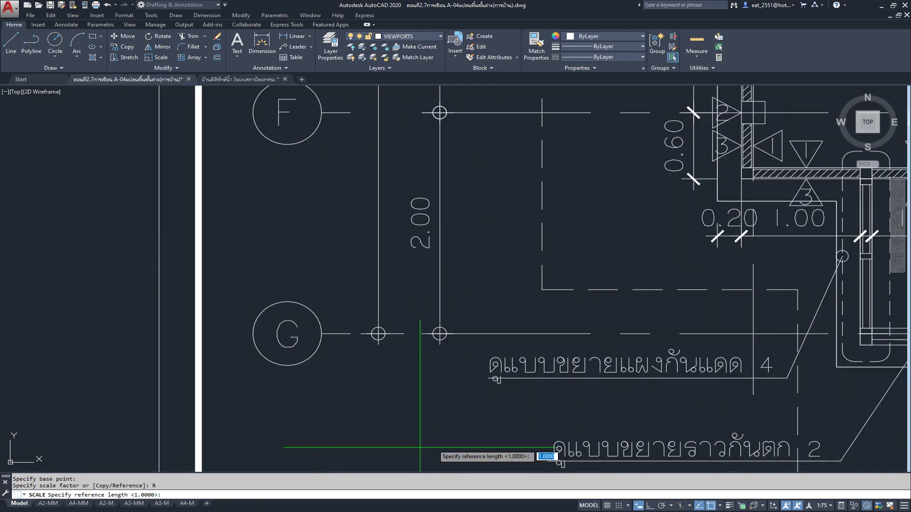
left_click(590, 334)
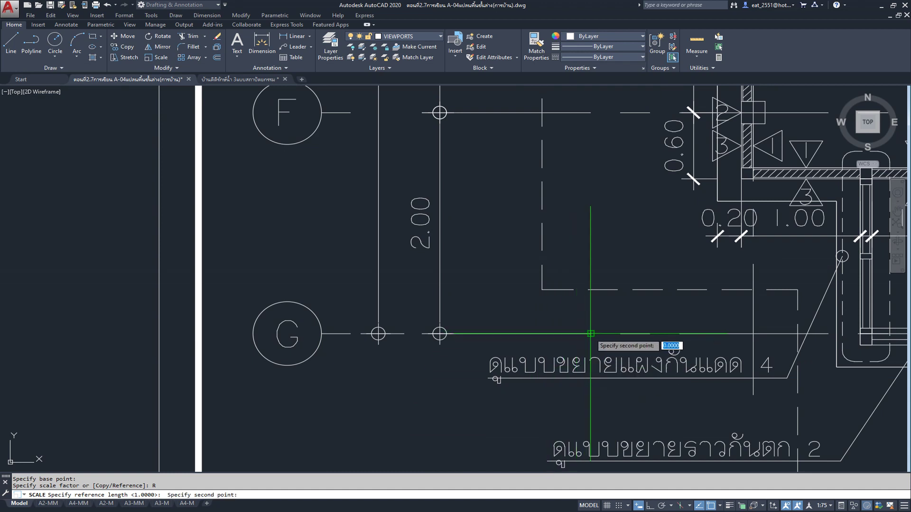
left_click(591, 113)
type("2")
key("Return")
scroll(531, 278, "down", 3)
scroll(534, 287, "down", 3)
scroll(535, 291, "down", 2)
scroll(536, 296, "up", 2)
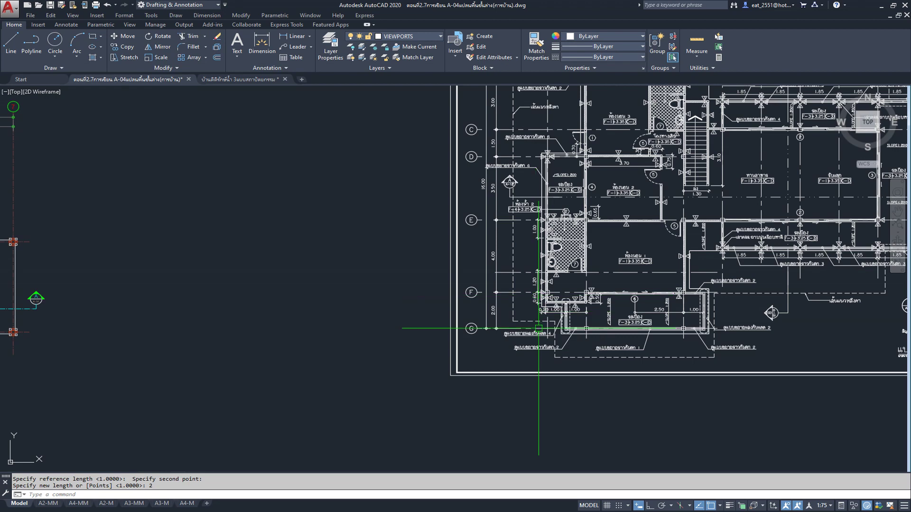
scroll(446, 319, "down", 3)
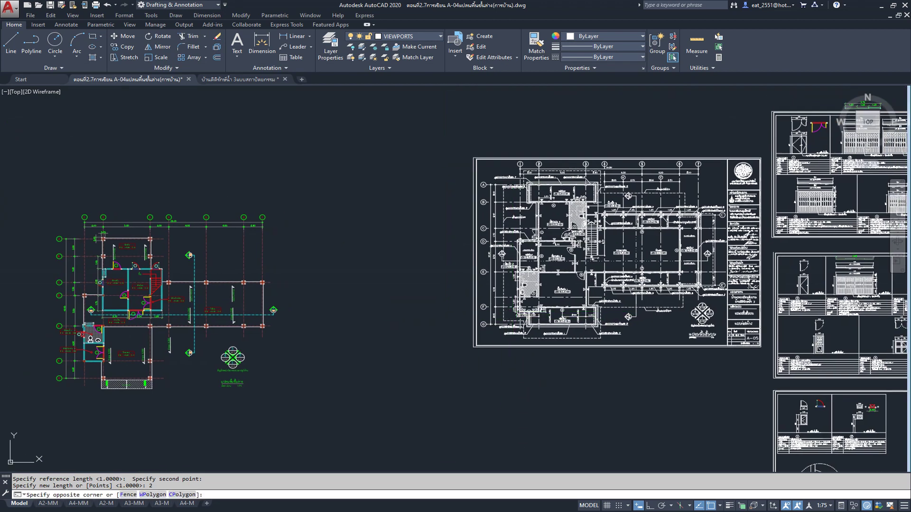
Move the rescaled A-05 sheet to the left, toward the grid plan.
left_click(448, 141)
left_click(747, 364)
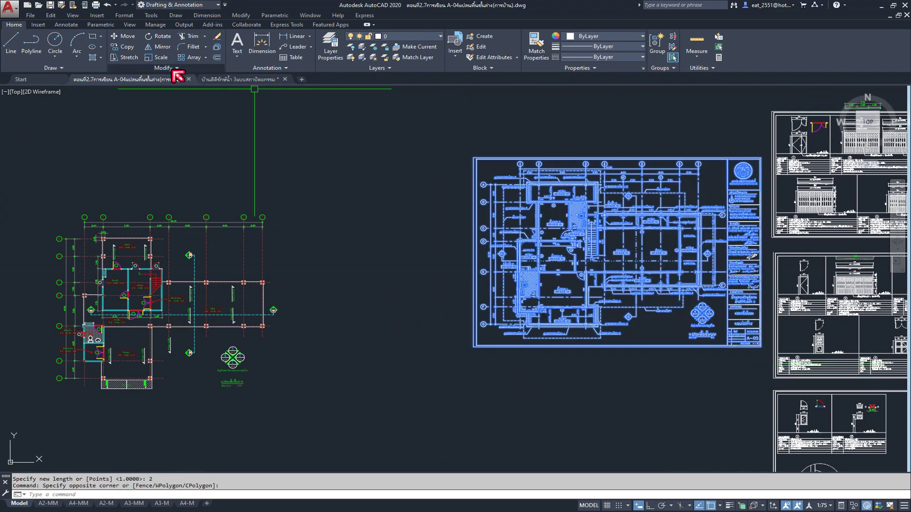
left_click(124, 36)
left_click(553, 128)
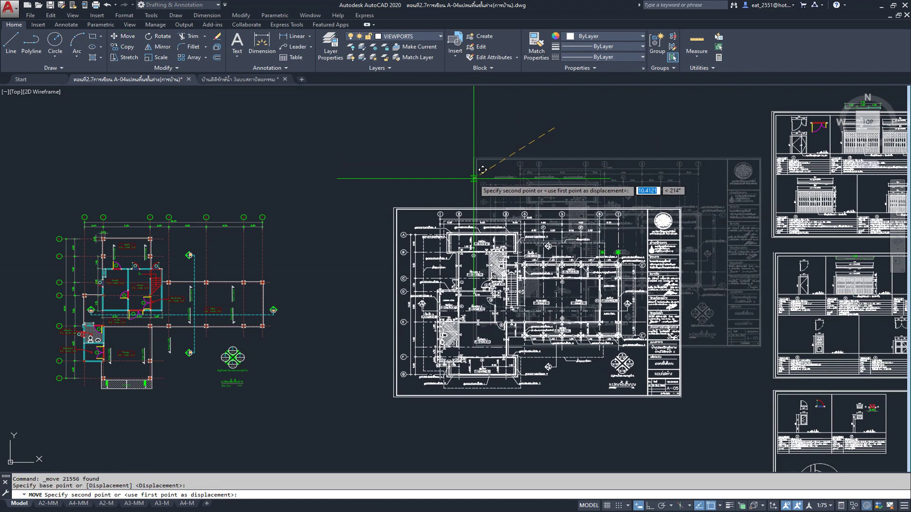
left_click(406, 224)
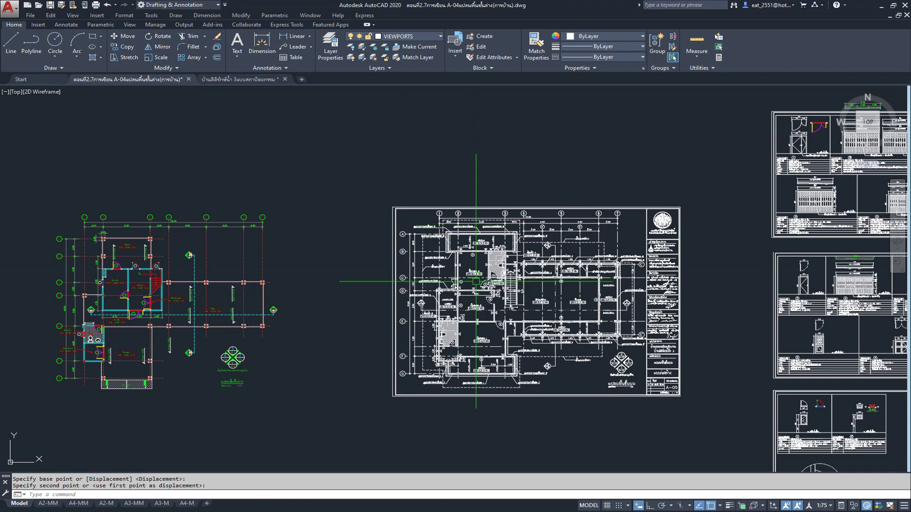
Zoom in on the moved plan to inspect the top grid dimensions and a column junction.
middle_click_drag(487, 293, 419, 262)
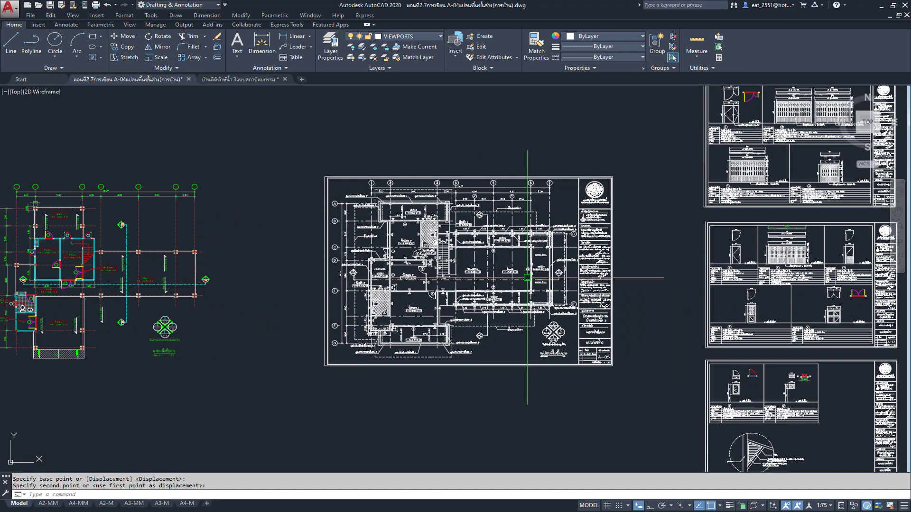
scroll(528, 278, "up", 3)
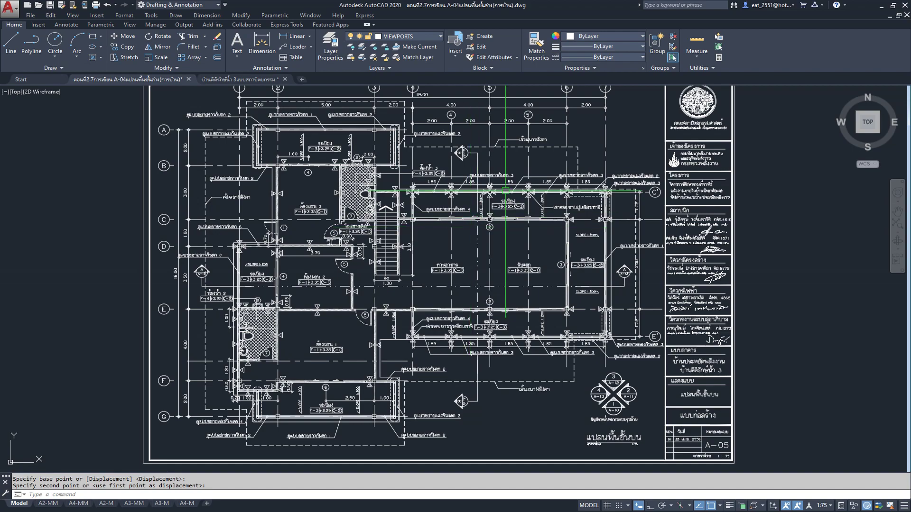
scroll(470, 227, "up", 2)
scroll(446, 246, "up", 2)
scroll(423, 268, "up", 2)
scroll(424, 269, "down", 3)
scroll(406, 234, "up", 1)
scroll(398, 244, "up", 2)
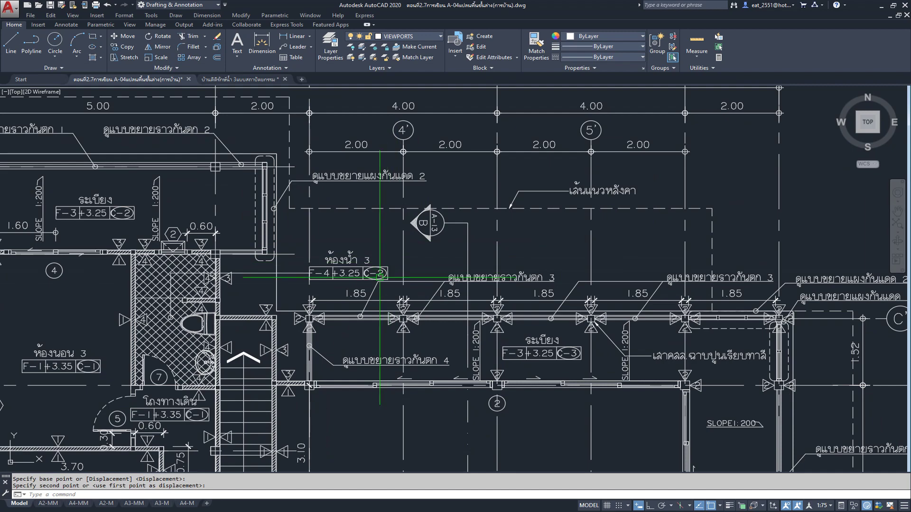
scroll(394, 266, "down", 1)
scroll(382, 316, "up", 1)
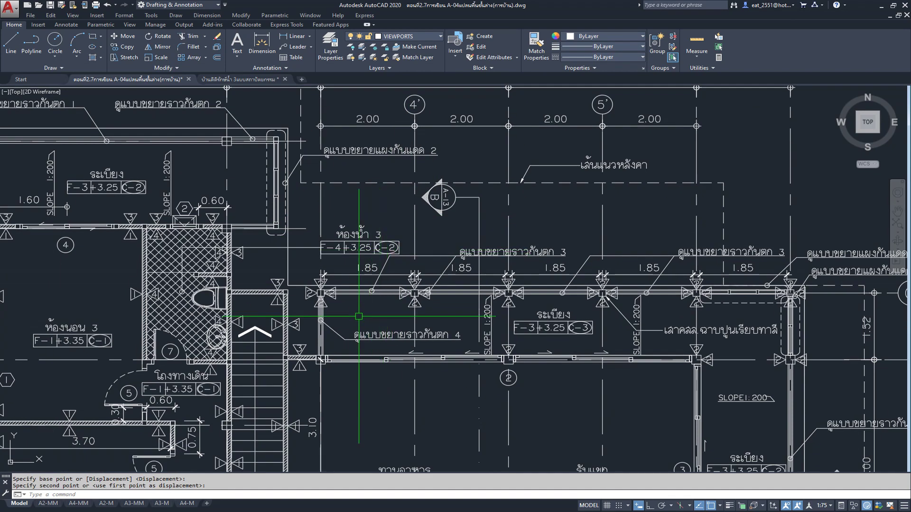
scroll(344, 299, "up", 1)
scroll(327, 287, "up", 1)
scroll(309, 303, "up", 1)
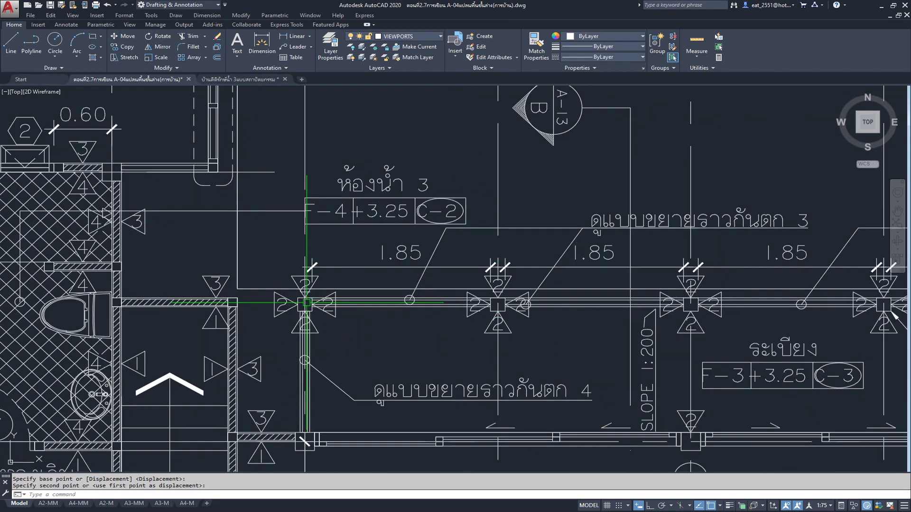
scroll(522, 247, "down", 1)
middle_click_drag(502, 234, 573, 234)
scroll(573, 234, "up", 1)
middle_click_drag(524, 209, 553, 259)
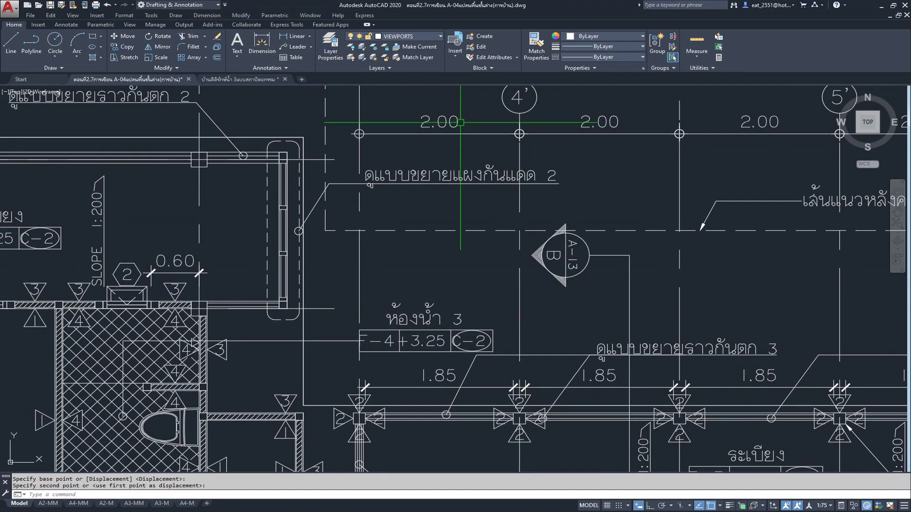
scroll(411, 397, "up", 2)
middle_click_drag(289, 458, 305, 330)
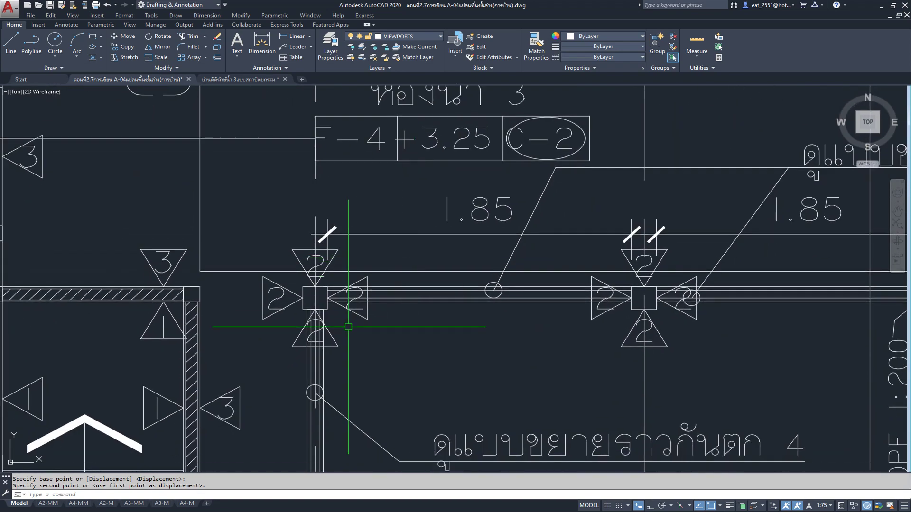
scroll(329, 295, "up", 2)
scroll(330, 275, "down", 1)
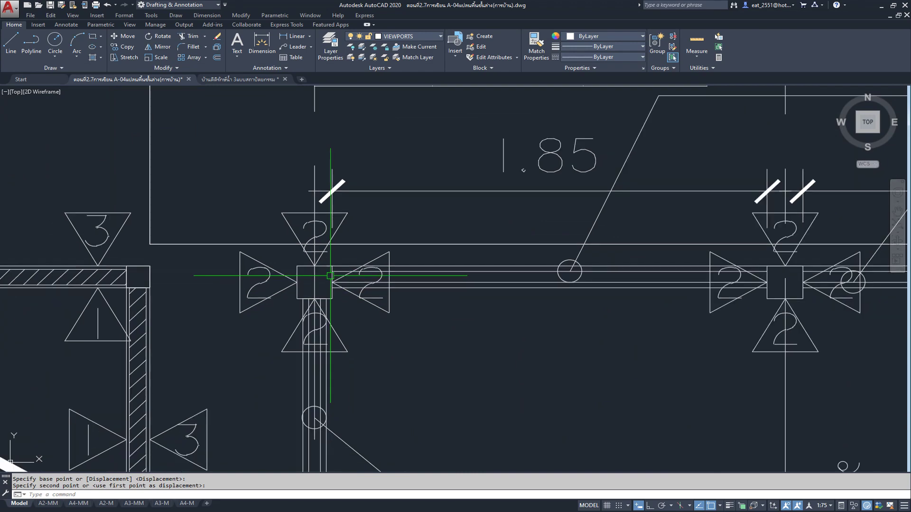
Pan along the beam to the next columns, then zoom out to show all sheets.
middle_click_drag(544, 227, 437, 249)
scroll(437, 248, "down", 2)
scroll(443, 248, "down", 1)
scroll(443, 248, "up", 1)
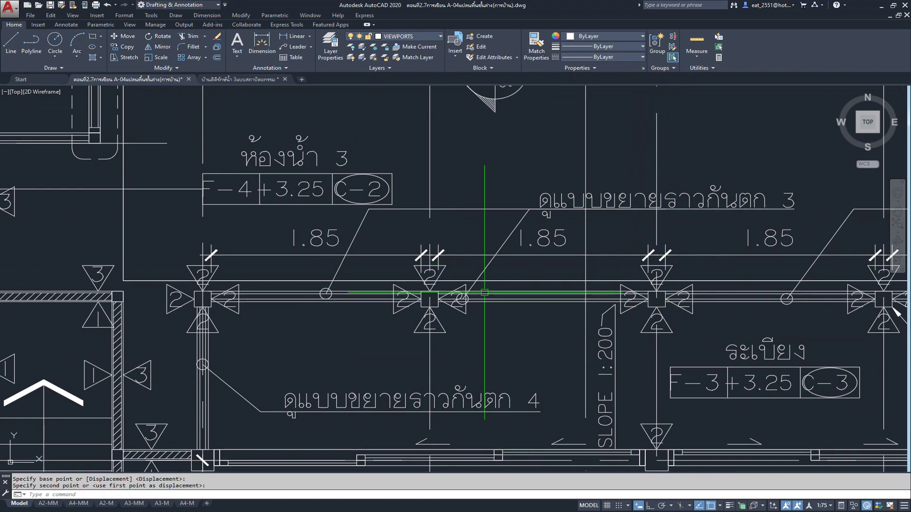
scroll(475, 300, "down", 6)
mouse_move(623, 310)
middle_mouse_down()
mouse_move(498, 308)
mouse_move(356, 279)
middle_mouse_up()
scroll(498, 308, "down", 3)
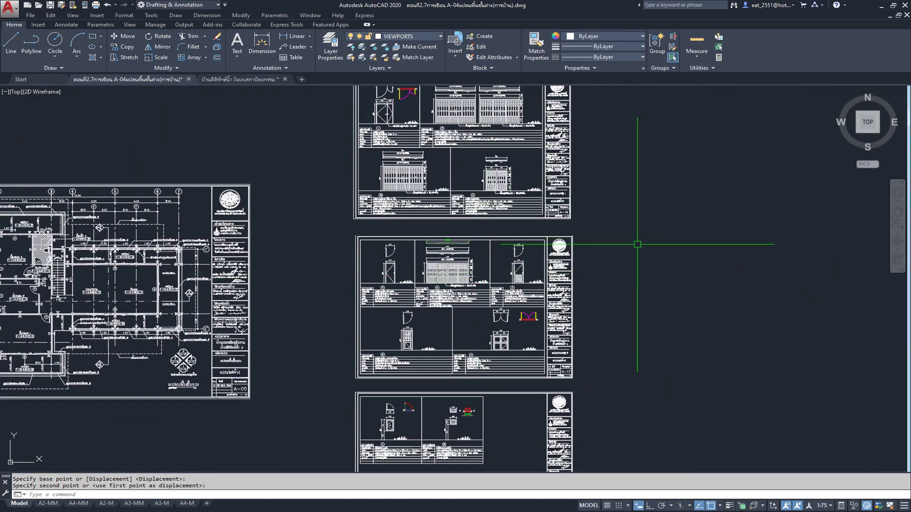
scroll(522, 233, "down", 2)
middle_click_drag(499, 234, 535, 222)
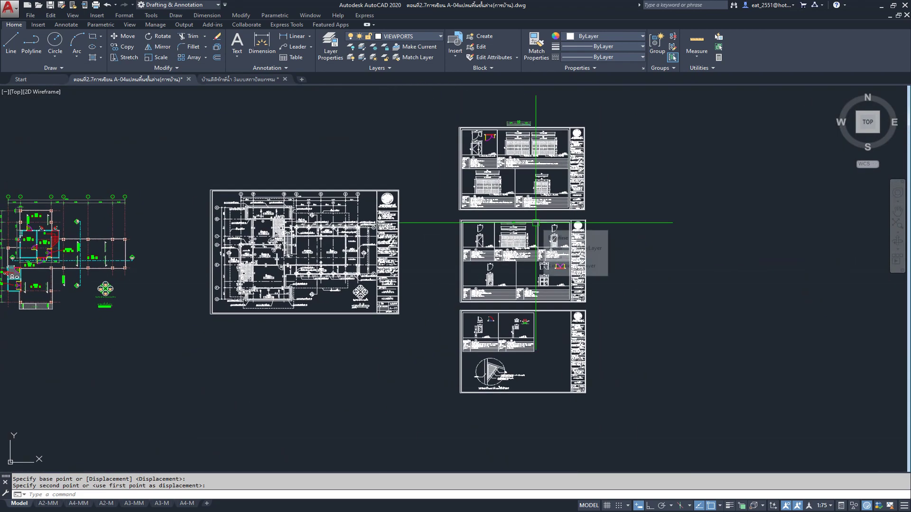
In the second drawing, pan and zoom to bring sheets 27–30 into view.
left_click(239, 79)
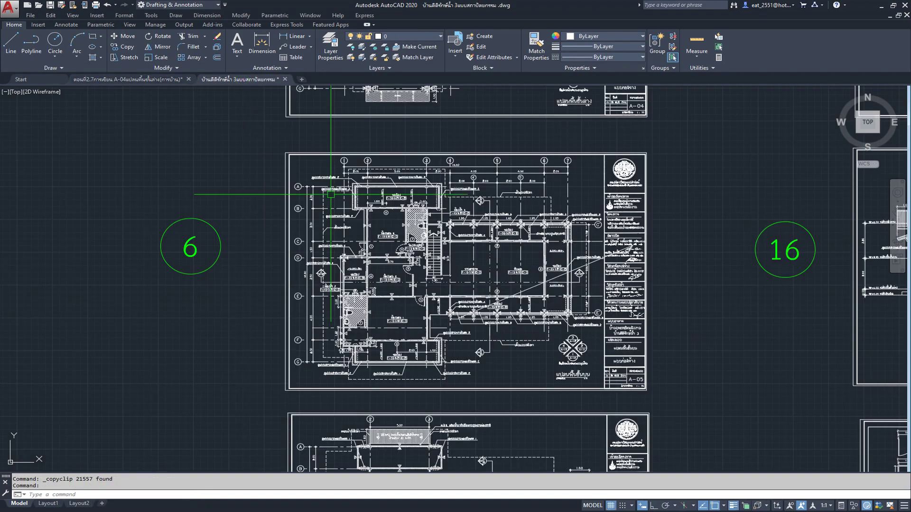
scroll(327, 175, "down", 5)
middle_click_drag(610, 355, 585, 309)
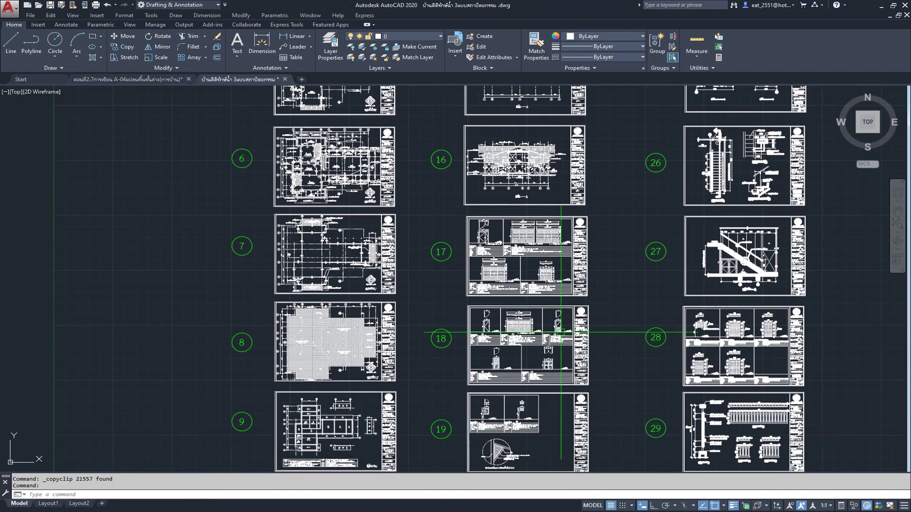
mouse_move(584, 389)
middle_mouse_down()
mouse_move(506, 309)
mouse_move(492, 243)
middle_mouse_up()
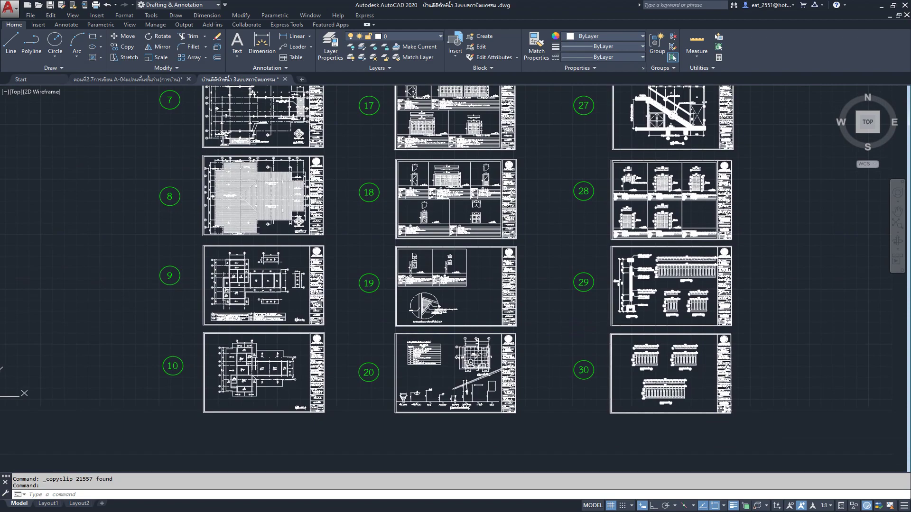
scroll(445, 365, "up", 3)
scroll(435, 303, "down", 3)
middle_click_drag(574, 332, 456, 327)
scroll(466, 287, "up", 2)
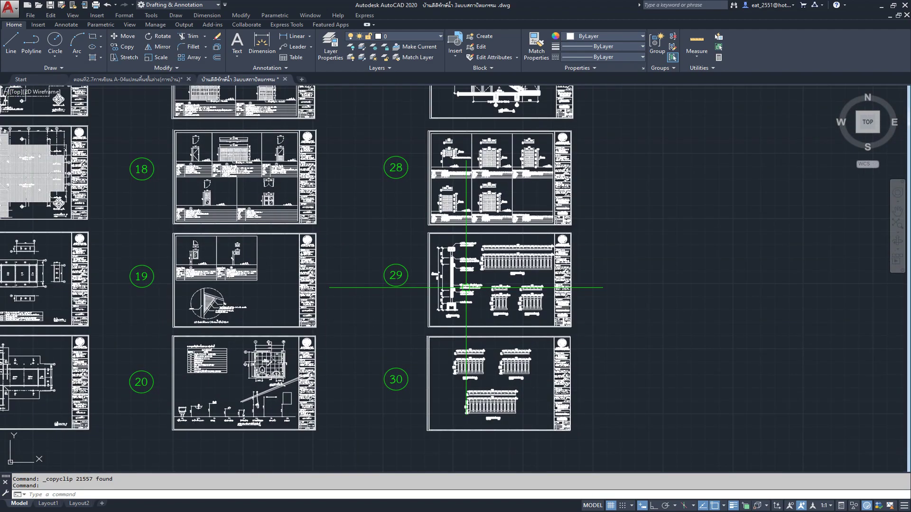
middle_click_drag(474, 258, 495, 287)
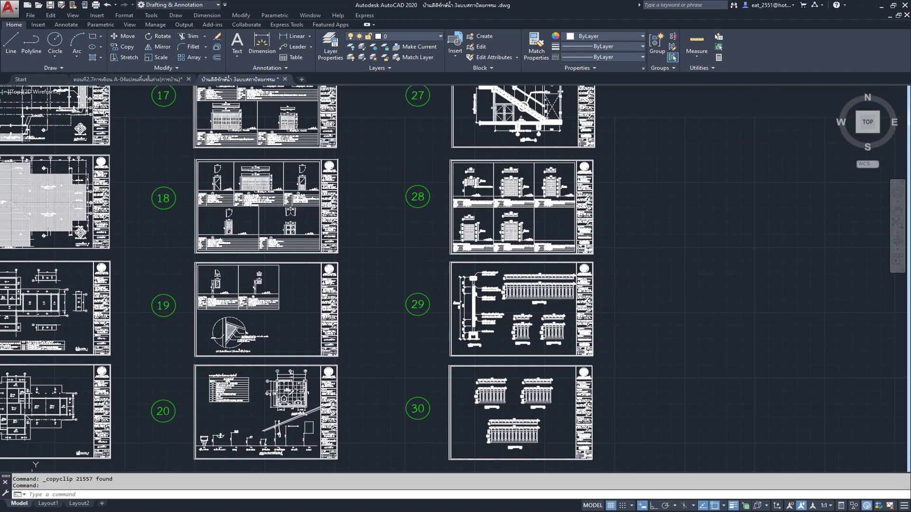
Window-select detail sheets 28–30 for copying and return to the A-04 drawing.
left_click(440, 156)
scroll(593, 253, "down", 2)
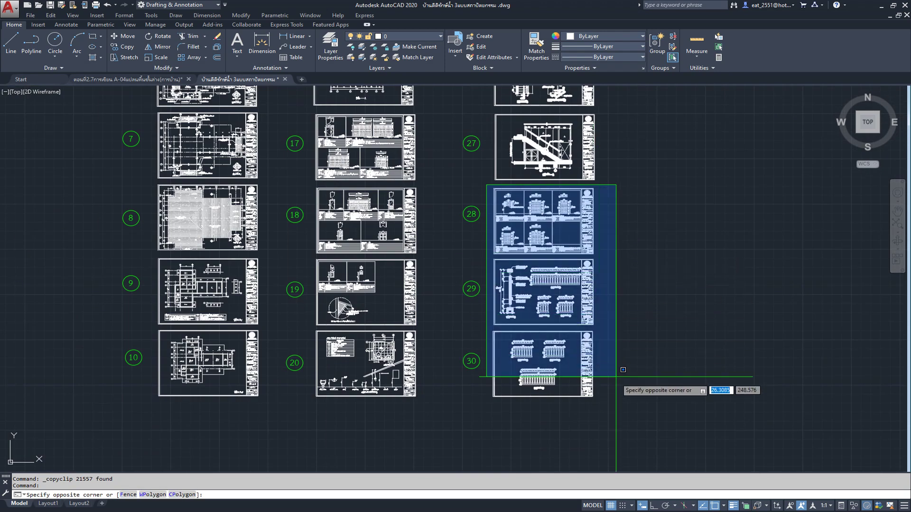
left_click(621, 423)
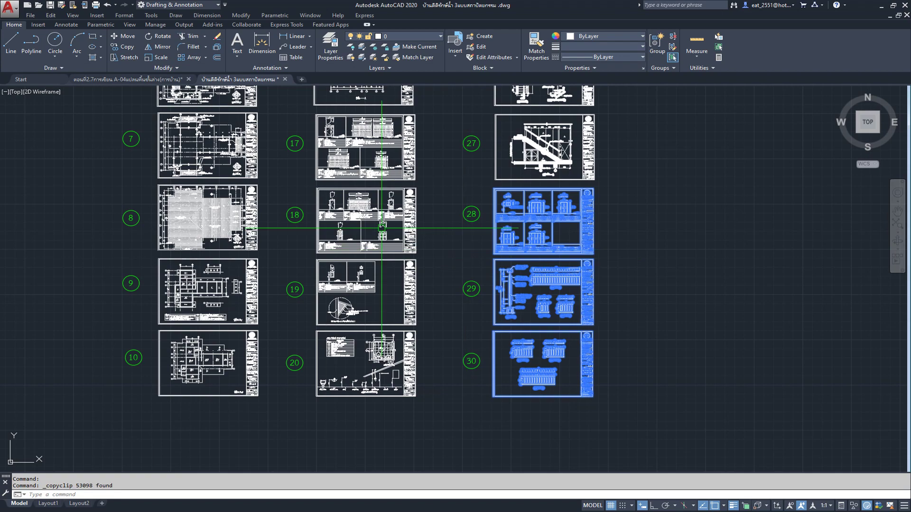
left_click(147, 79)
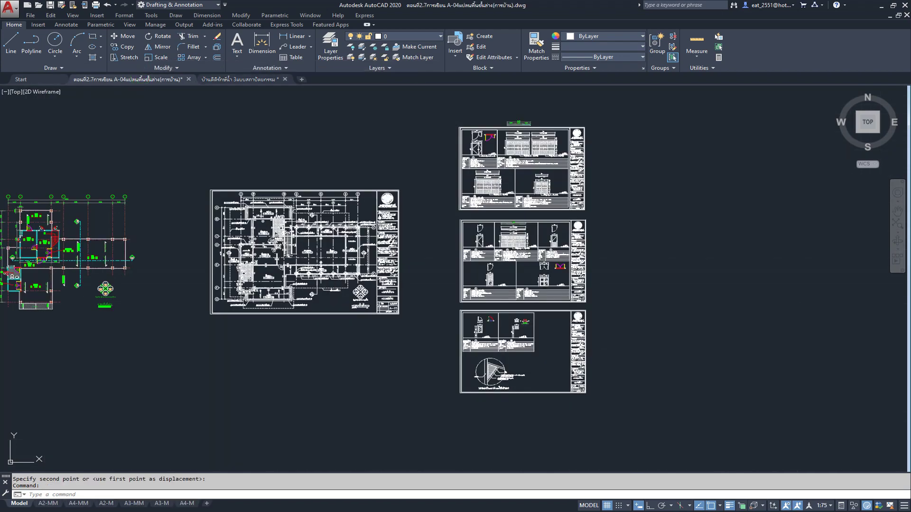
Paste the three copied detail sheets into free space below the existing sheets.
mouse_move(569, 340)
middle_mouse_down()
mouse_move(586, 279)
mouse_move(597, 287)
middle_mouse_up()
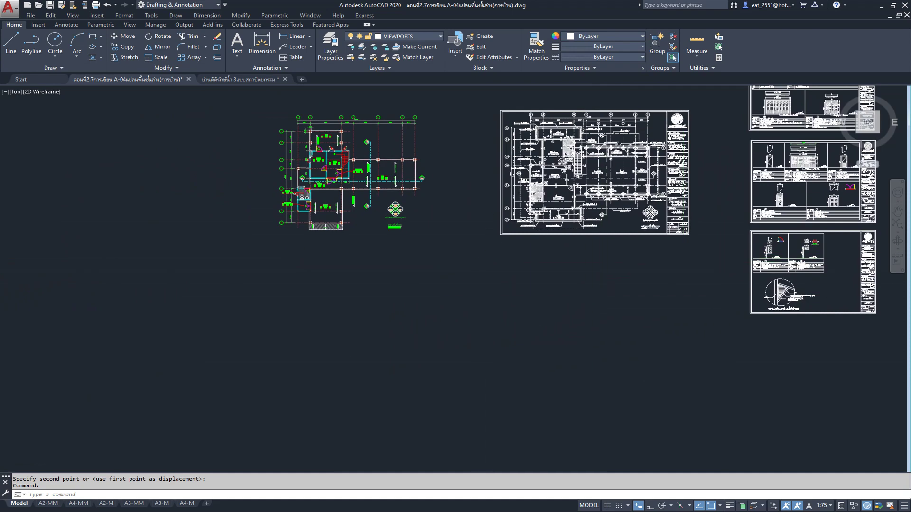
scroll(504, 341, "down", 2)
middle_click_drag(504, 341, 509, 284)
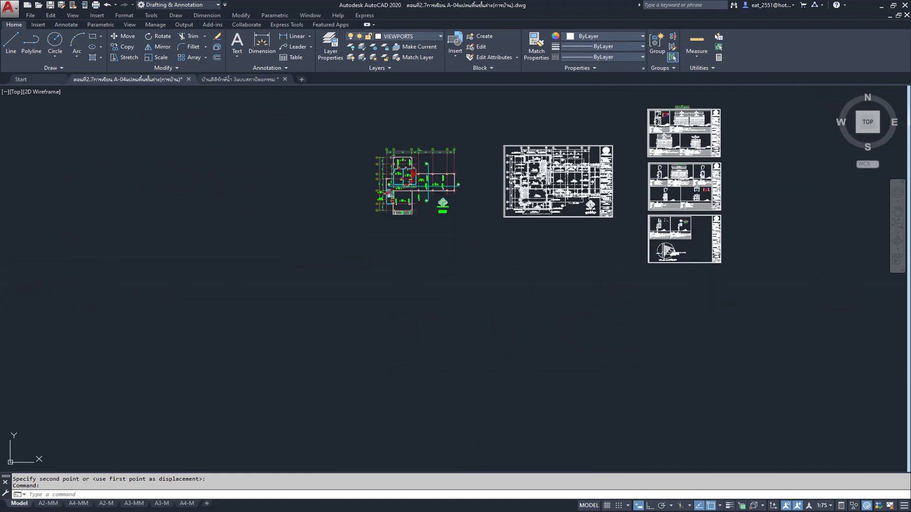
key("ctrl+v")
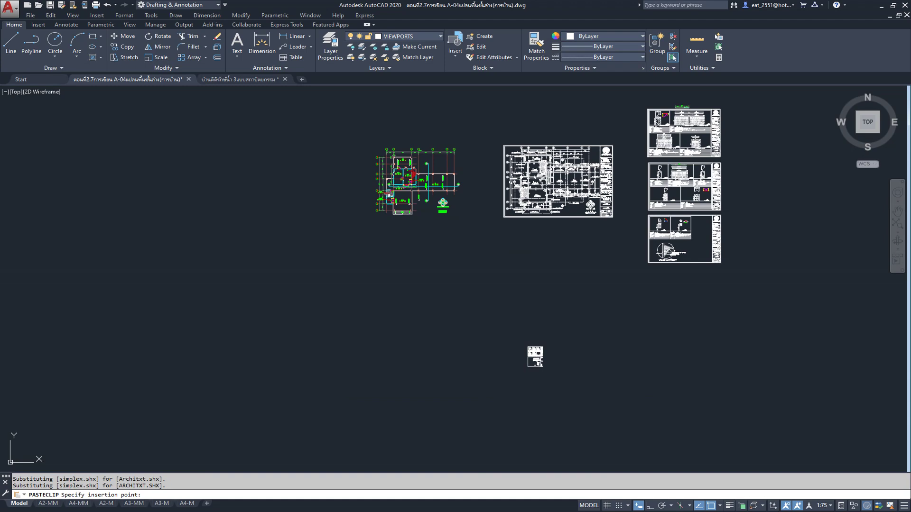
left_click(528, 377)
Window-select the three pasted detail sheets.
scroll(536, 380, "up", 5)
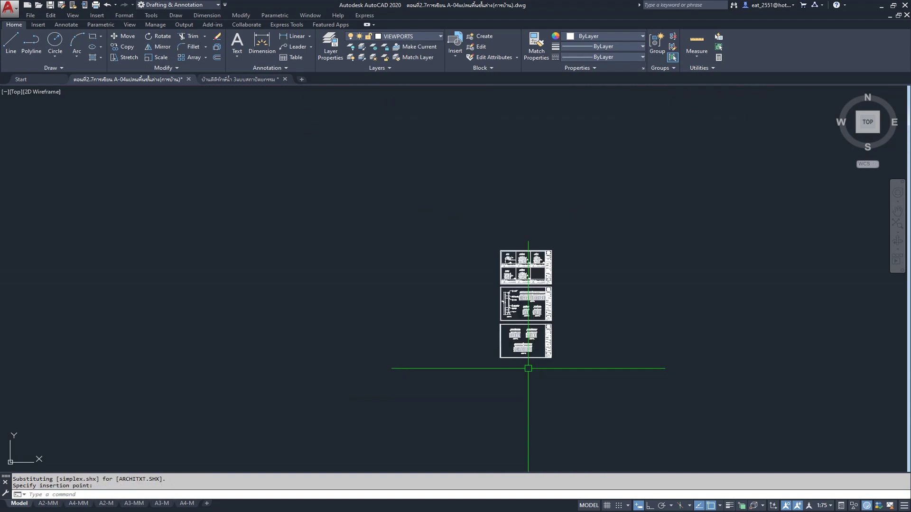
left_click(468, 235)
left_click(618, 394)
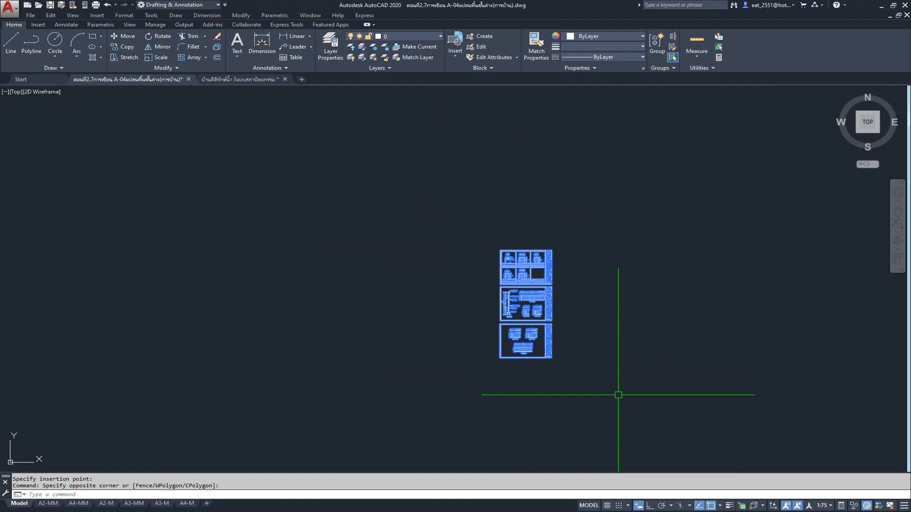
left_click(170, 61)
scroll(521, 273, "up", 2)
Start scaling the sheets by reference, with the window's left end as base point.
scroll(475, 263, "up", 2)
scroll(503, 223, "up", 2)
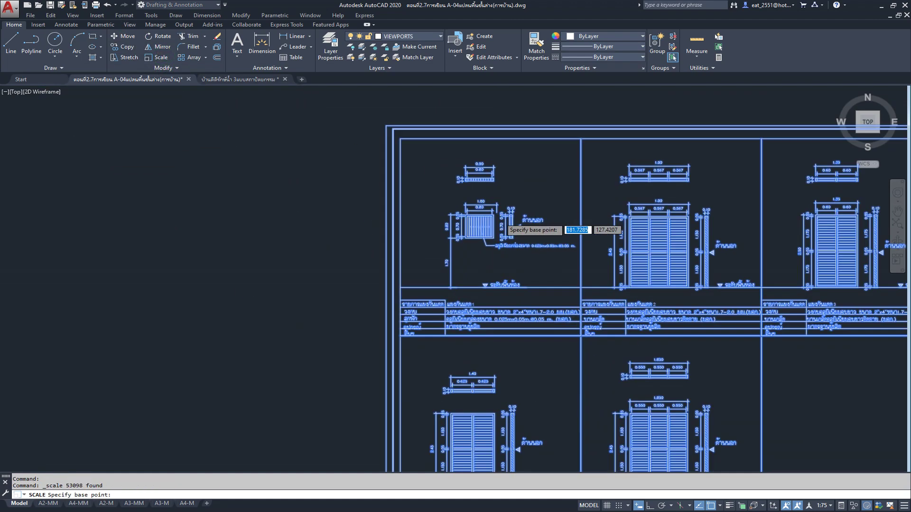
scroll(507, 226, "up", 2)
middle_click_drag(615, 204, 459, 248)
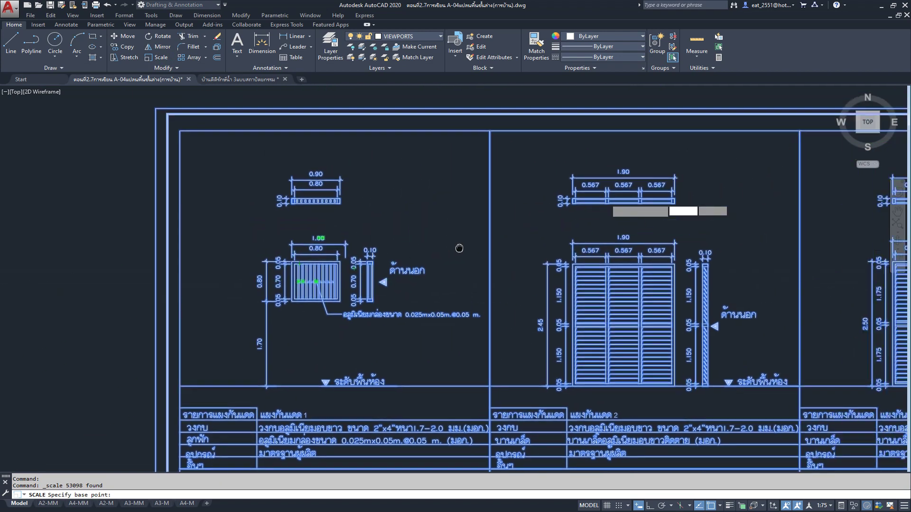
scroll(590, 204, "up", 3)
scroll(544, 259, "up", 2)
scroll(367, 299, "up", 1)
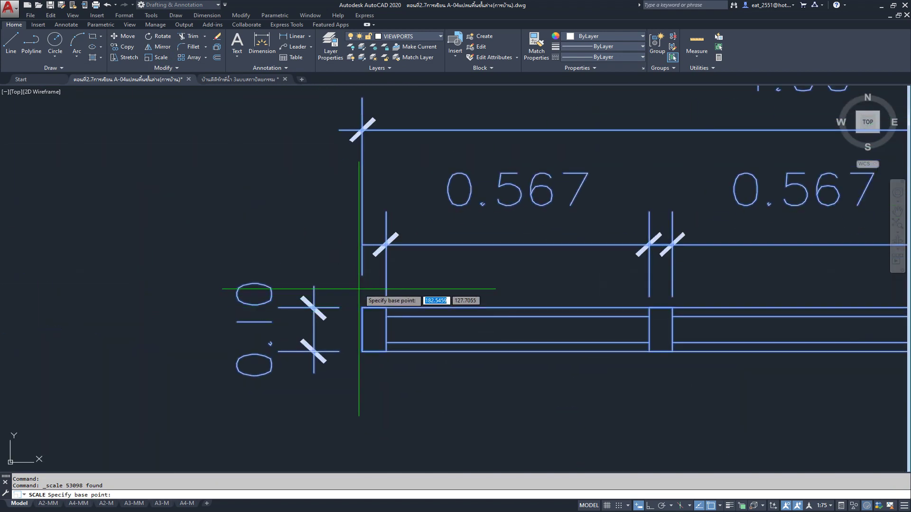
left_click(362, 275)
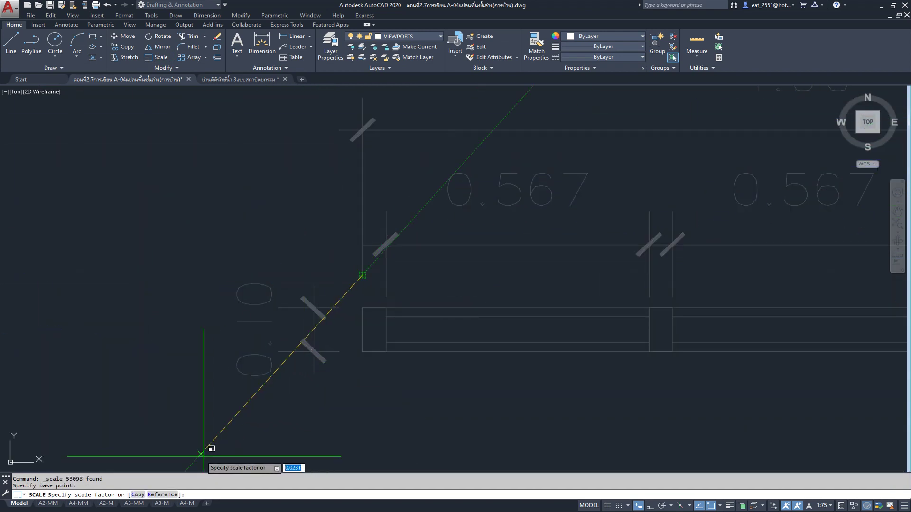
type("R")
key("Return")
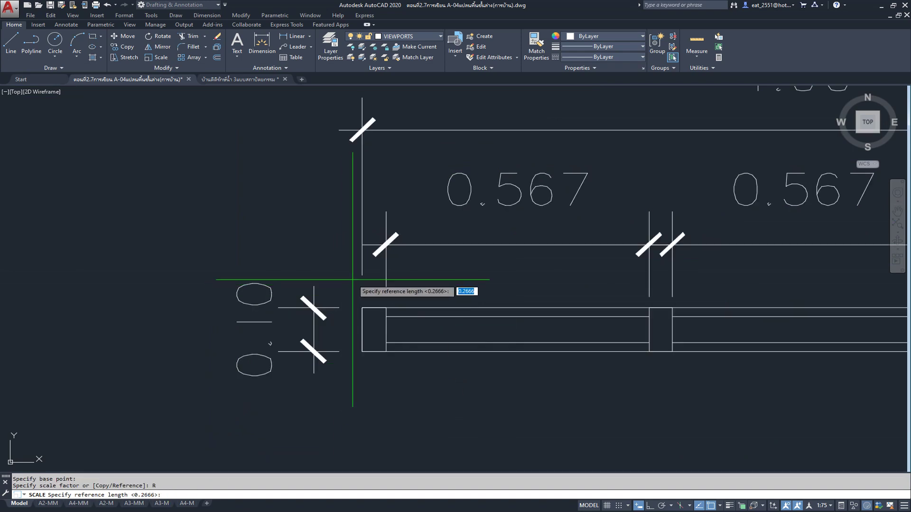
Use the window's width as reference length and set it to 1.9 units.
scroll(362, 276, "down", 4)
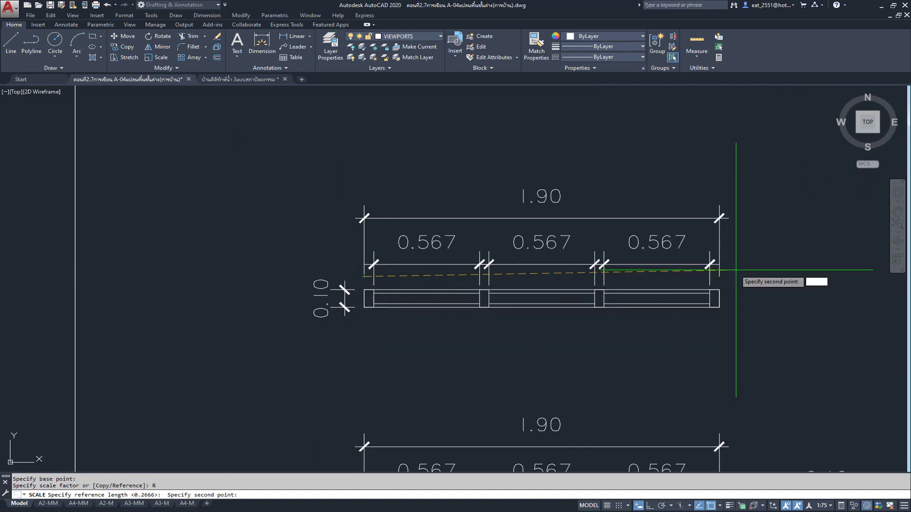
left_click(720, 277)
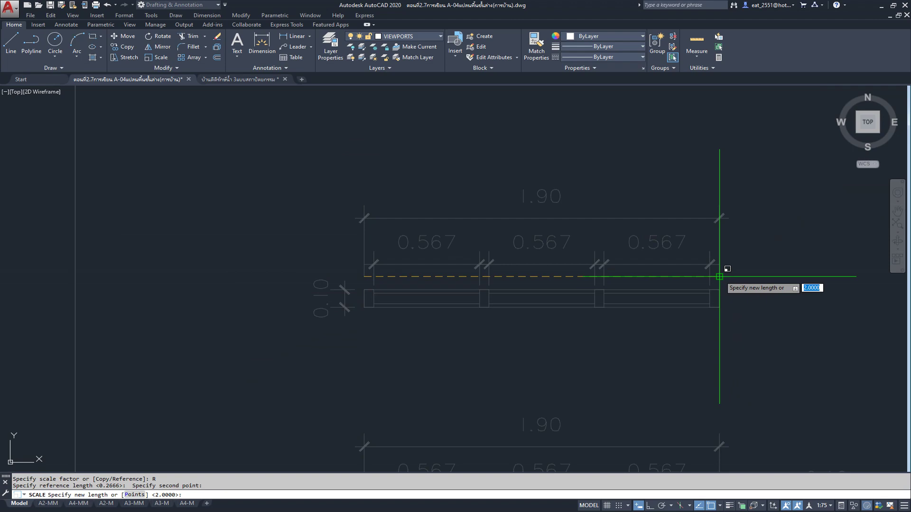
type("1")
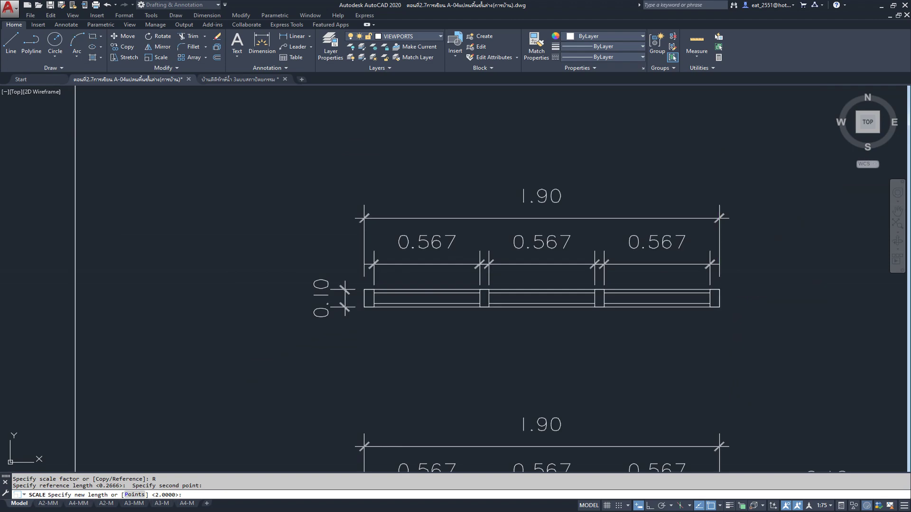
type(".9")
key("Return")
scroll(719, 277, "up", 3)
scroll(480, 248, "down", 10)
scroll(480, 248, "down", 3)
scroll(213, 199, "down", 3)
scroll(213, 199, "up", 10)
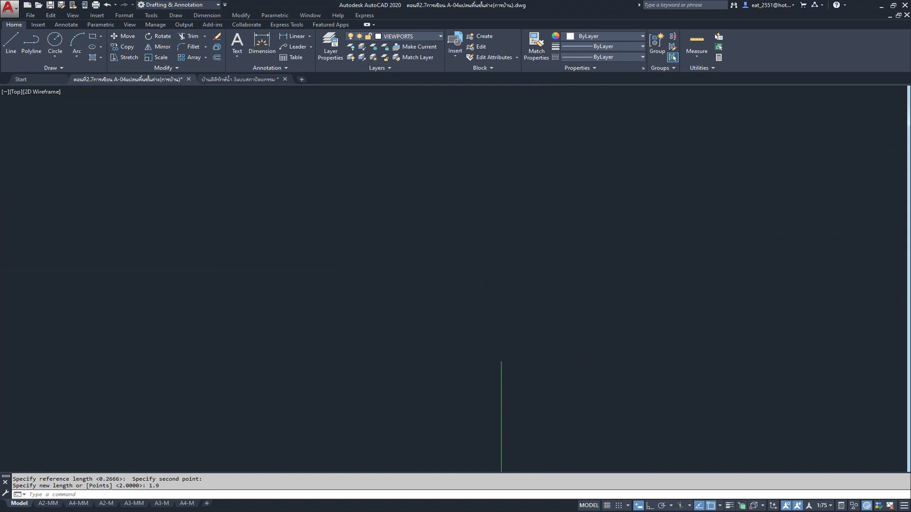
scroll(569, 197, "down", 10)
left_click(425, 235)
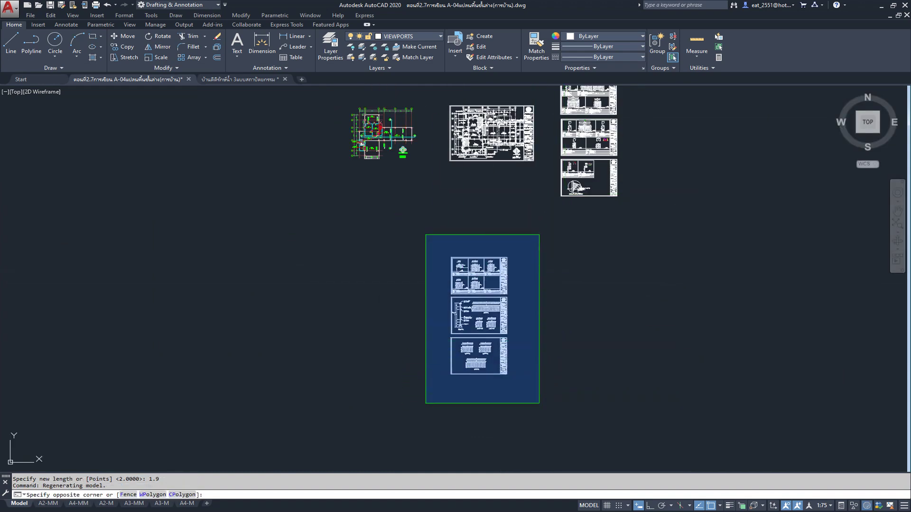
Move the three rescaled detail sheets up, directly beneath the floor plan sheet.
left_click(539, 404)
left_click(133, 35)
left_click(338, 351)
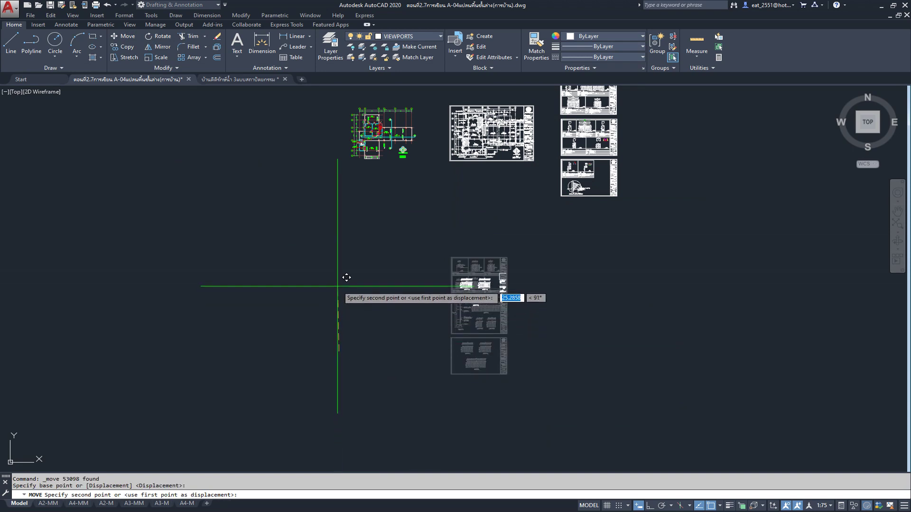
left_click(336, 261)
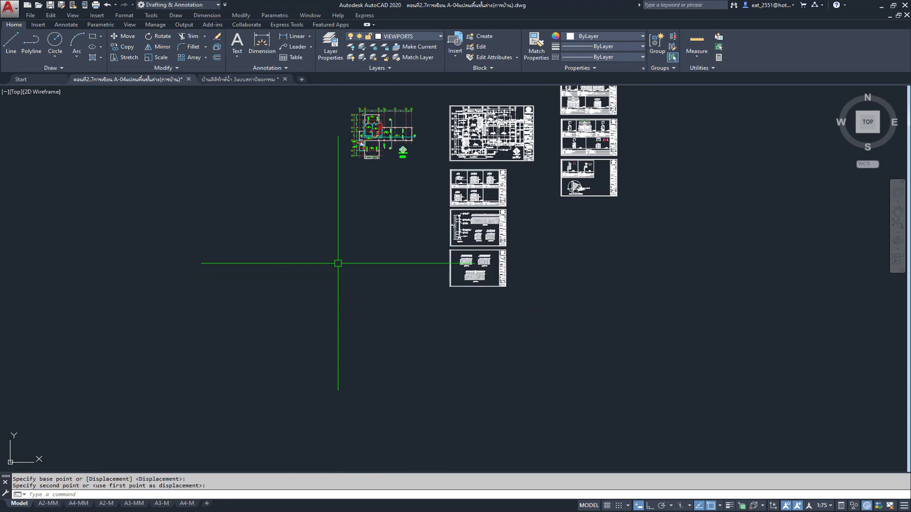
scroll(490, 177, "up", 1)
scroll(443, 163, "up", 5)
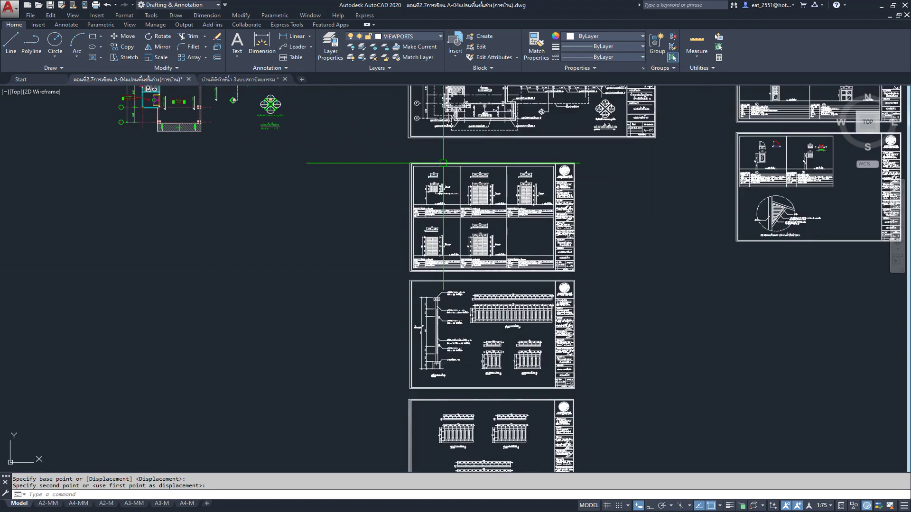
mouse_move(443, 163)
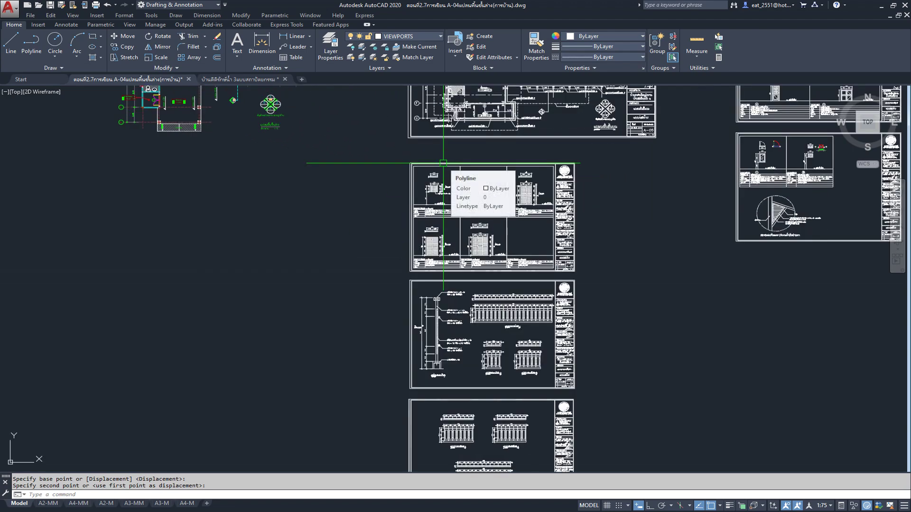
scroll(385, 202, "down", 2)
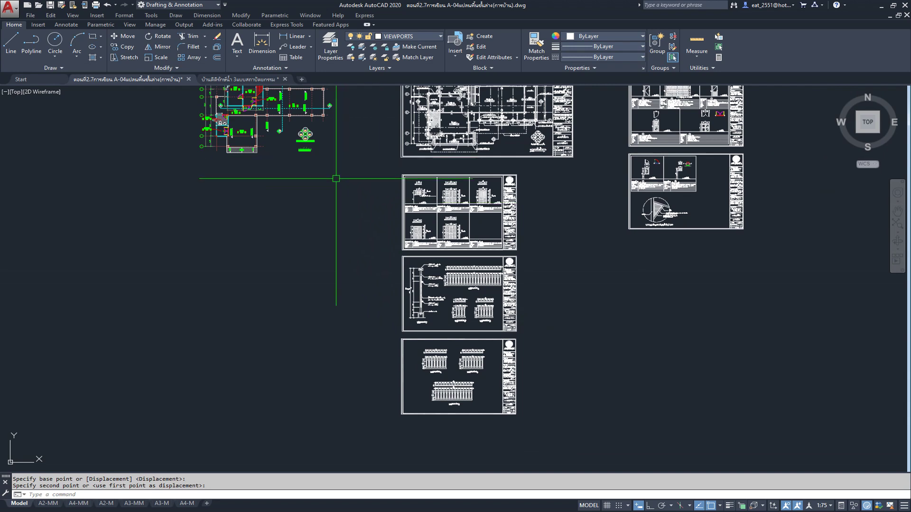
left_click(71, 27)
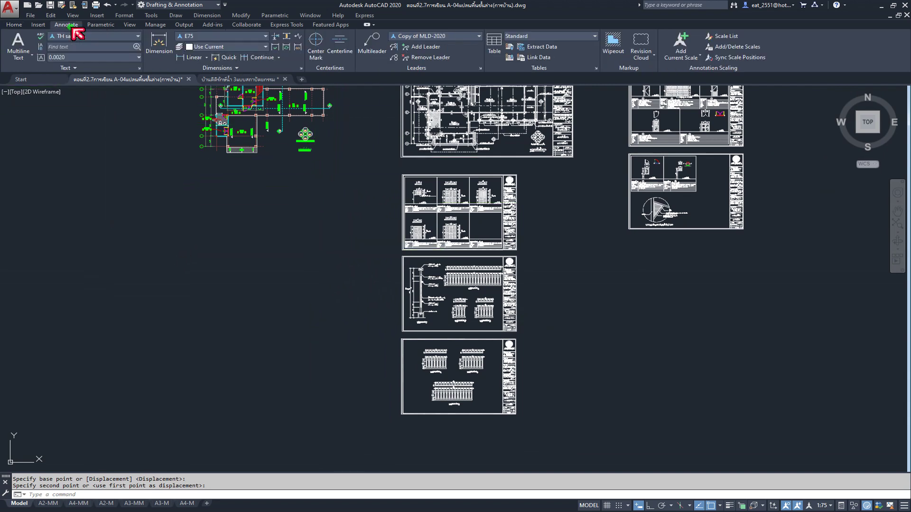
Check the rescale with an E75 linear dimension across the window, reading 1.90.
left_click(235, 39)
left_click(236, 39)
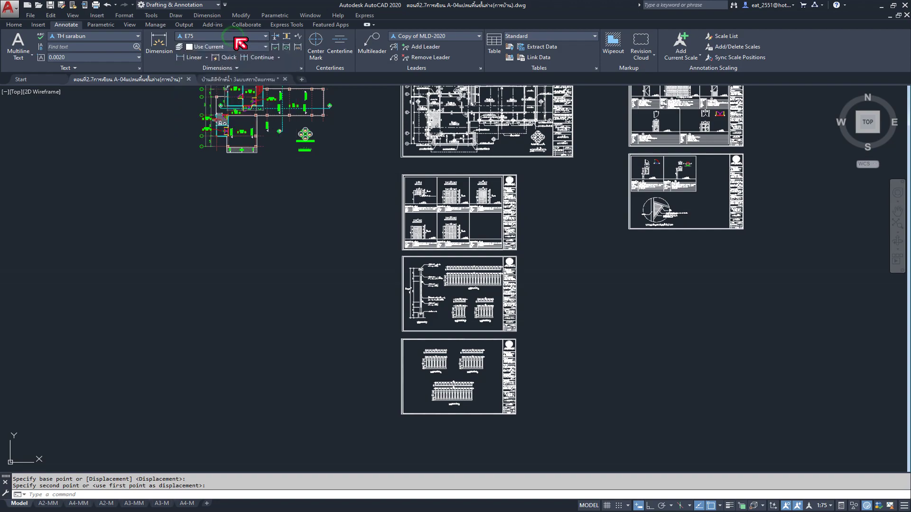
left_click(195, 60)
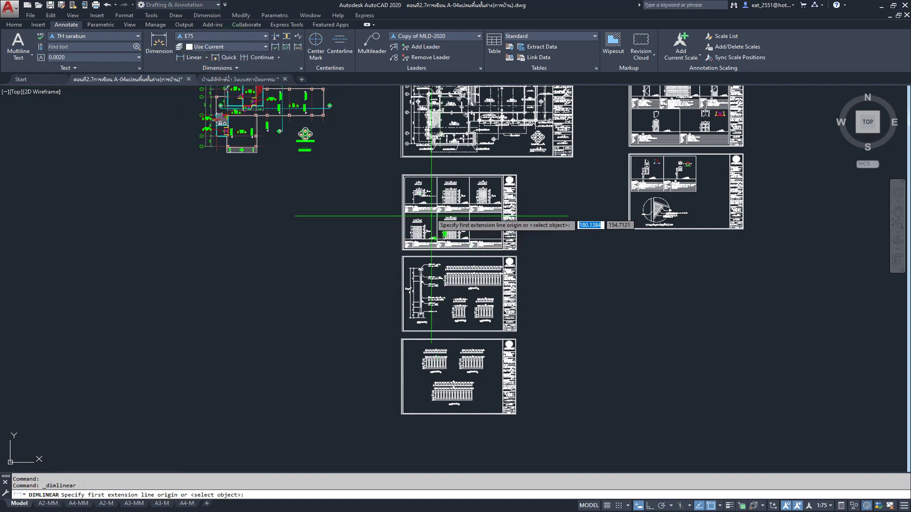
scroll(458, 195, "up", 3)
scroll(457, 183, "up", 4)
scroll(455, 157, "up", 4)
scroll(455, 157, "up", 1)
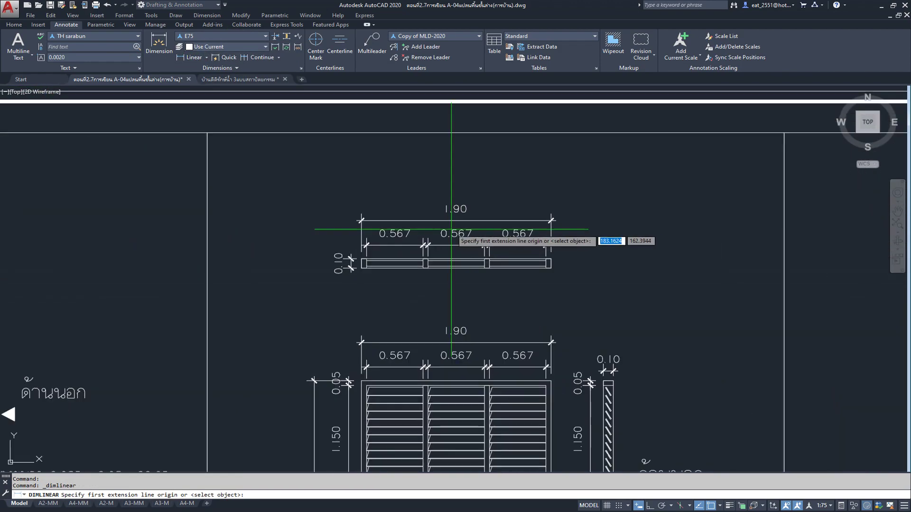
scroll(443, 247, "up", 4)
left_click(304, 302)
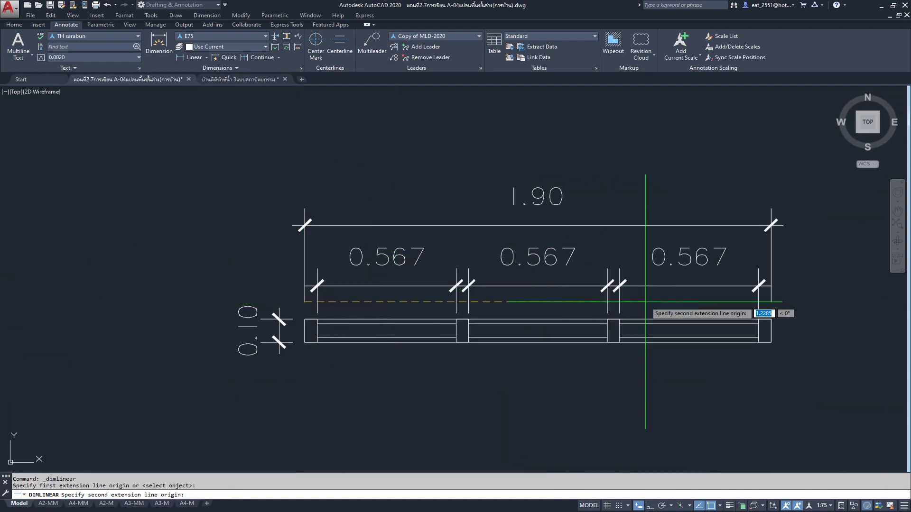
left_click(771, 301)
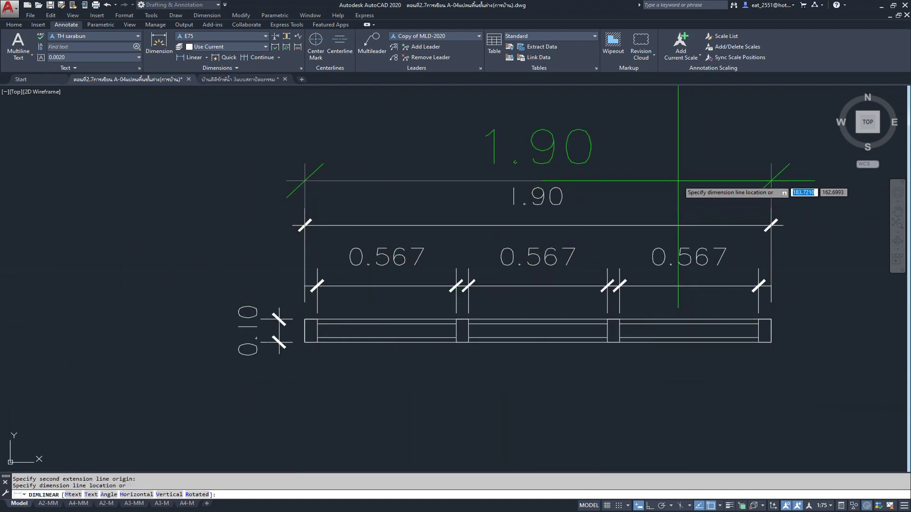
left_click(640, 181)
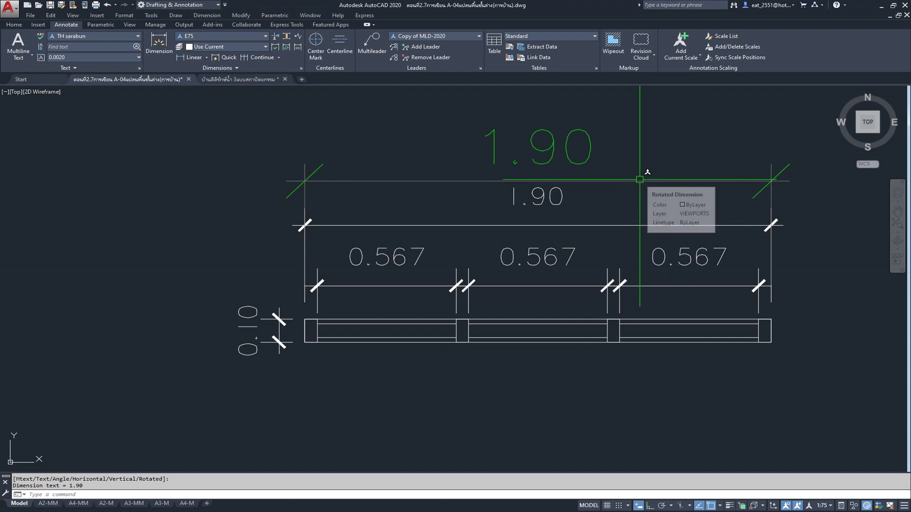
Place the trial 1.90 dimension, then delete it.
scroll(572, 230, "down", 5)
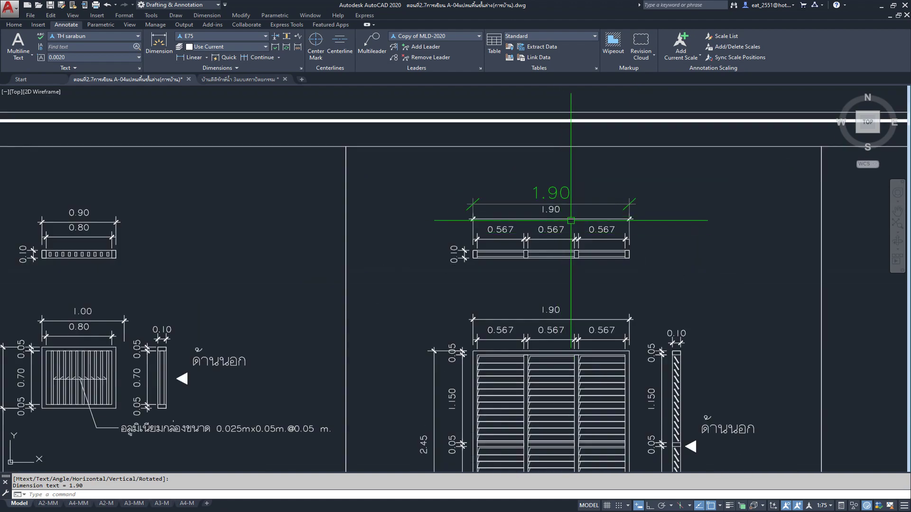
scroll(573, 233, "down", 3)
scroll(571, 220, "up", 4)
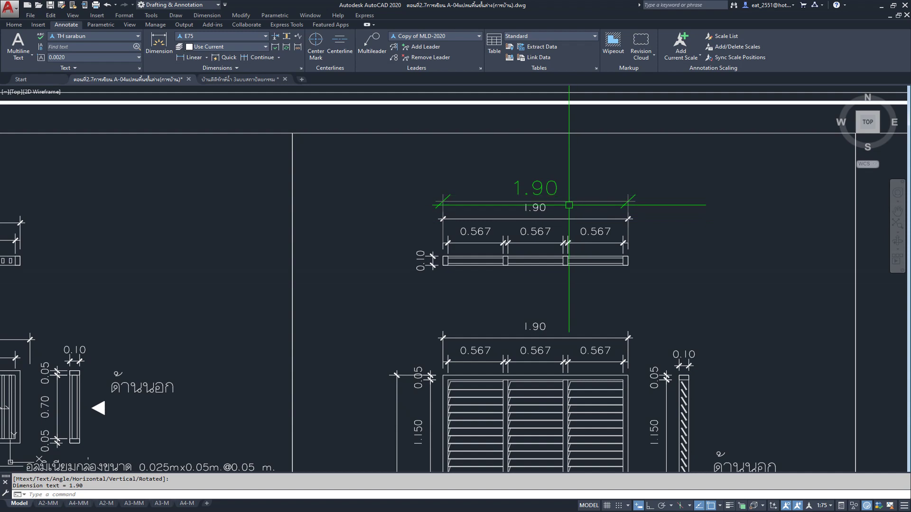
left_click(569, 200)
key("Delete")
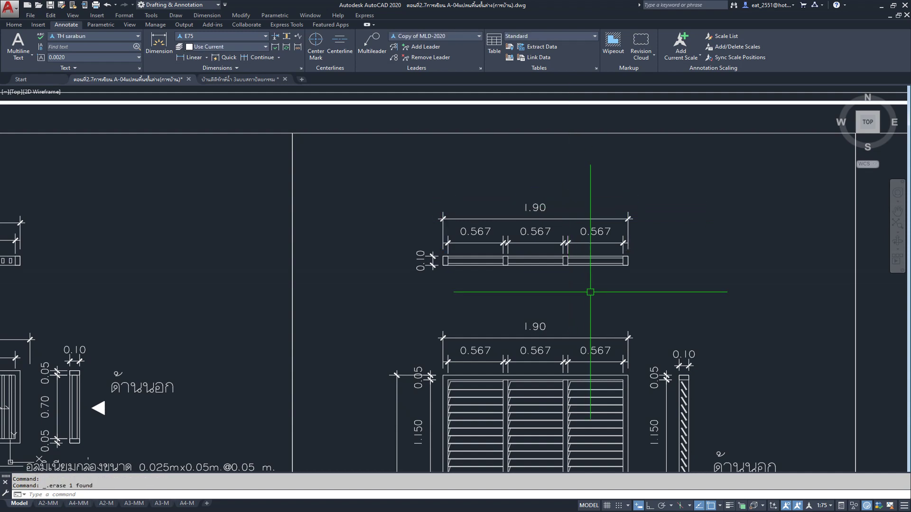
Zoom out and pan until every sheet, including the floor plan sheet, is visible.
scroll(590, 292, "down", 6)
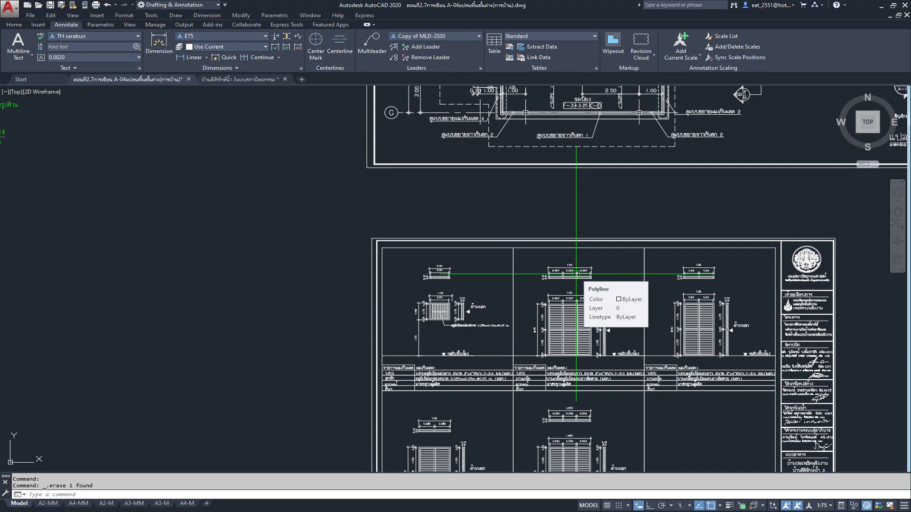
scroll(576, 280, "down", 3)
scroll(579, 356, "down", 2)
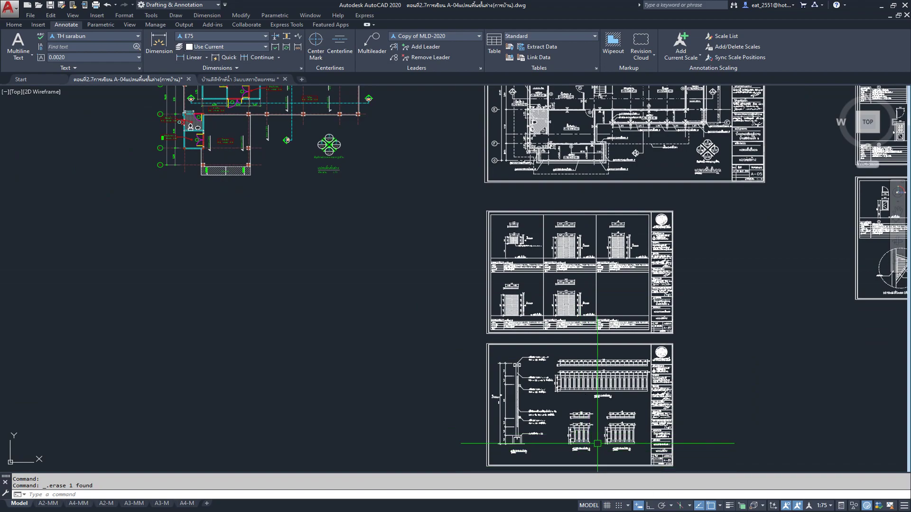
middle_click_drag(590, 450, 585, 395)
scroll(560, 346, "up", 4)
scroll(532, 320, "up", 2)
scroll(522, 308, "down", 1)
scroll(498, 342, "down", 5)
scroll(498, 342, "down", 2)
middle_click_drag(507, 264, 504, 314)
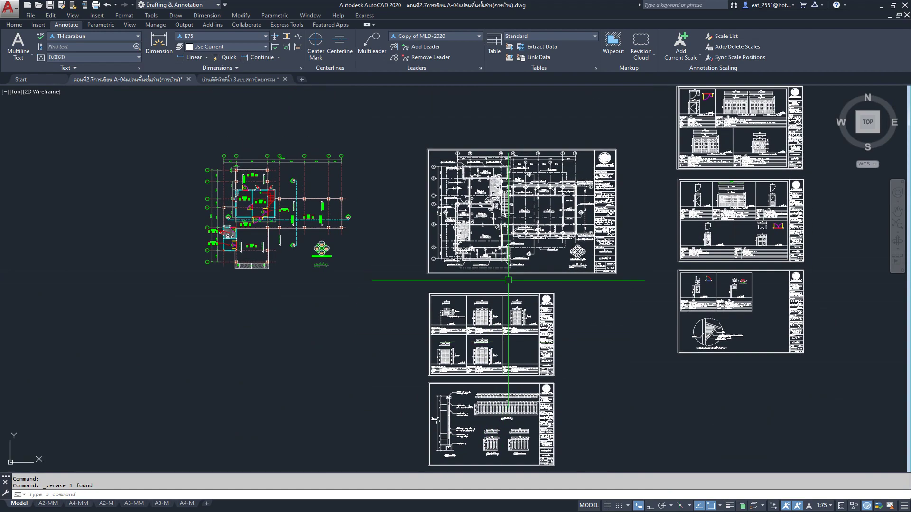
scroll(528, 220, "up", 3)
scroll(529, 199, "up", 3)
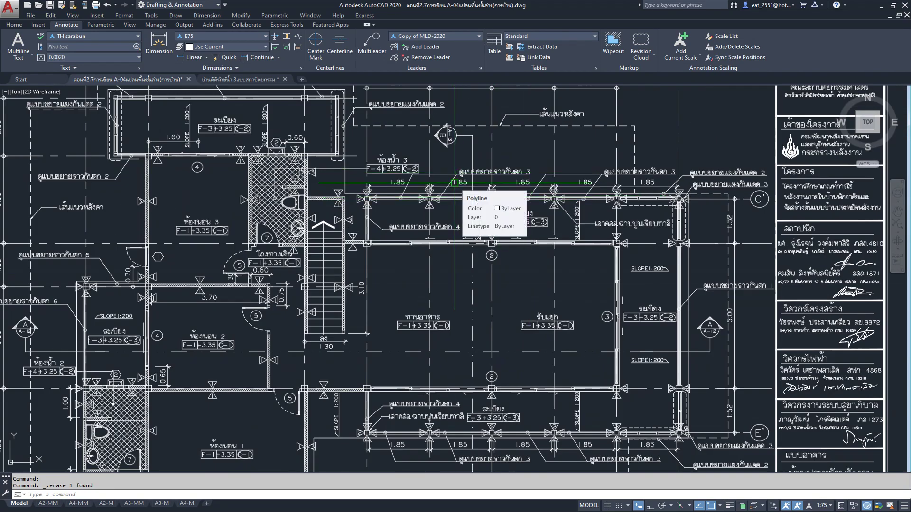
Zoom and pan across the detail sheets to inspect railing detail 3.
scroll(420, 180, "up", 3)
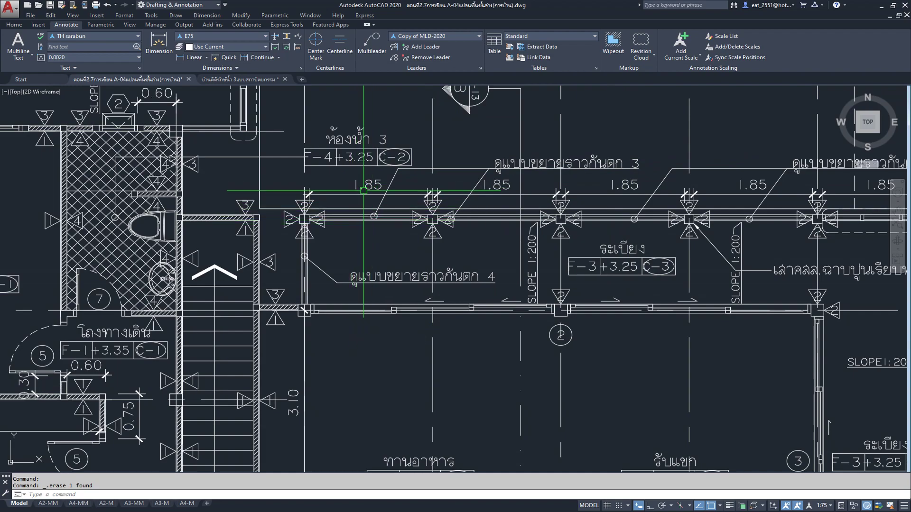
scroll(366, 179, "down", 3)
scroll(373, 198, "down", 3)
scroll(373, 200, "down", 3)
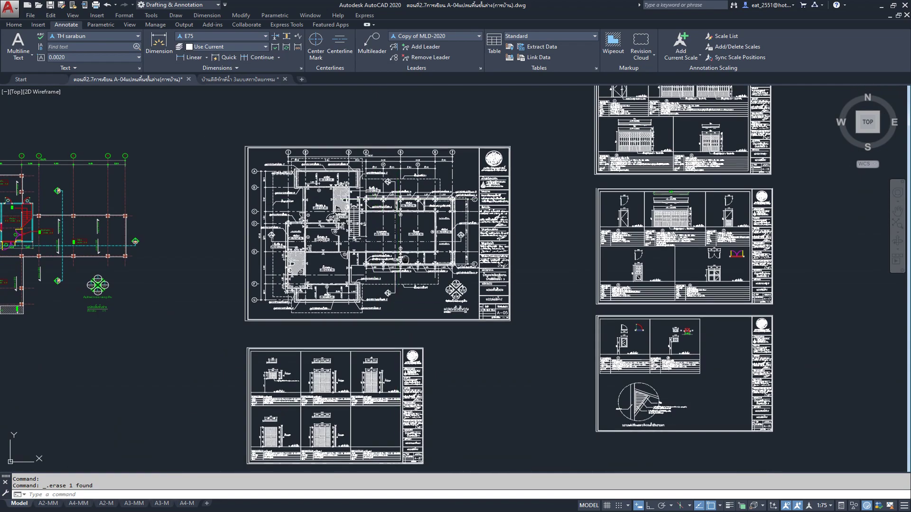
scroll(385, 260, "up", 2)
middle_click_drag(372, 343, 305, 315)
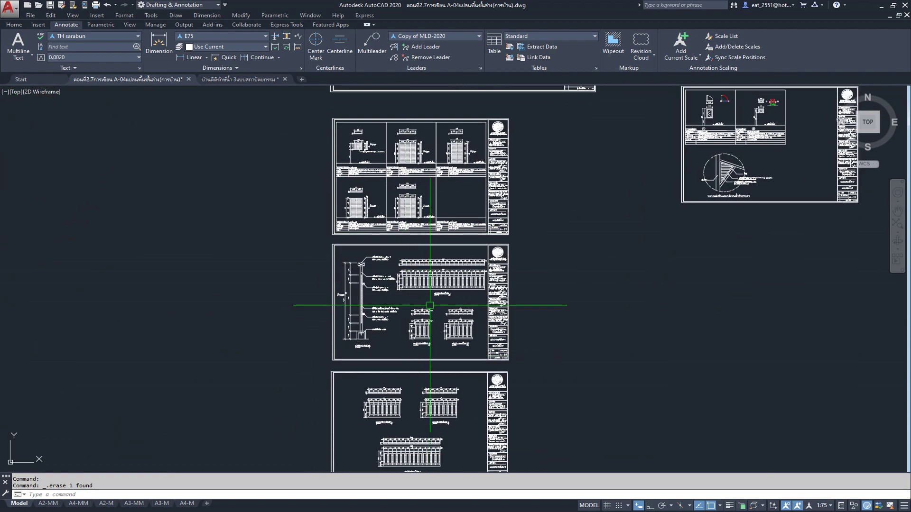
scroll(305, 305, "up", 1)
scroll(430, 305, "up", 3)
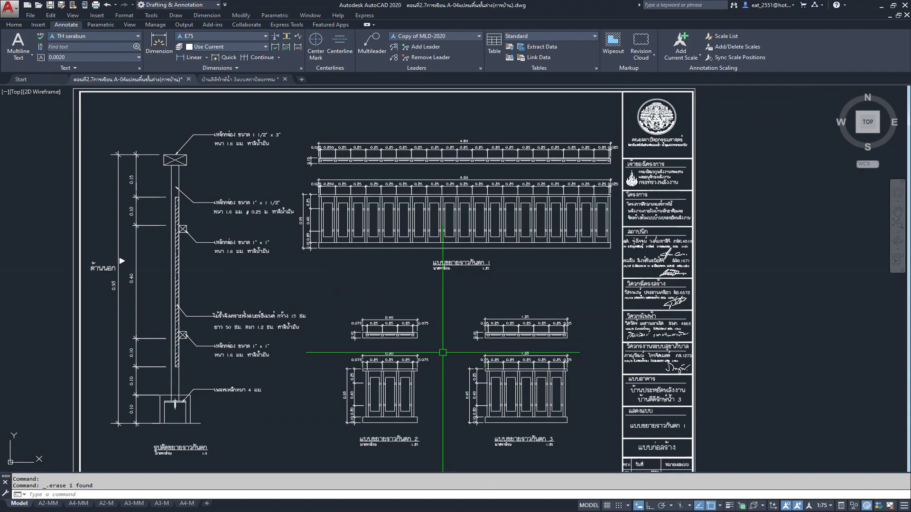
middle_click_drag(440, 325, 439, 254)
scroll(545, 283, "up", 2)
middle_click_drag(522, 161, 507, 209)
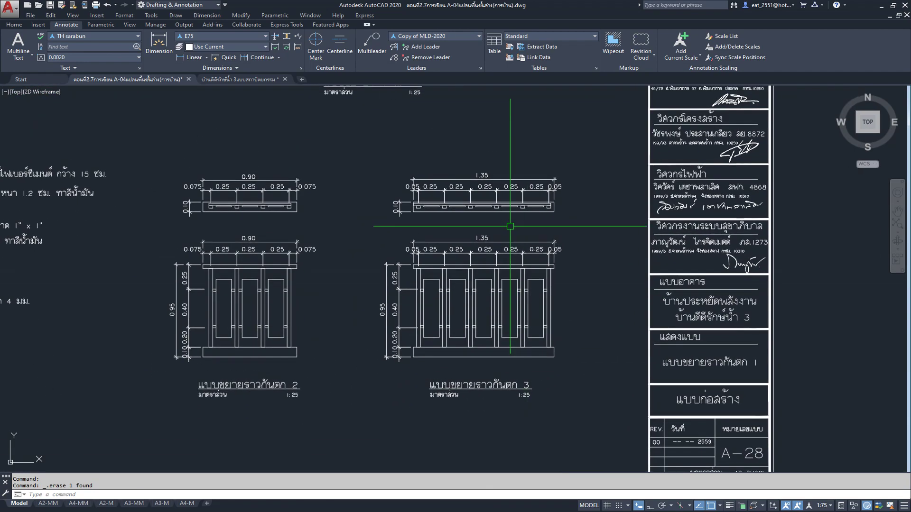
scroll(510, 210, "up", 2)
mouse_move(509, 212)
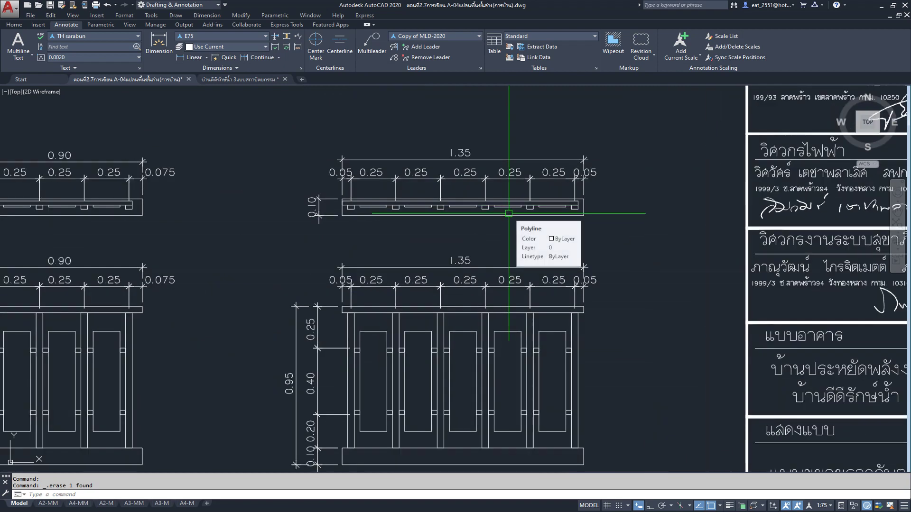
scroll(507, 215, "down", 5)
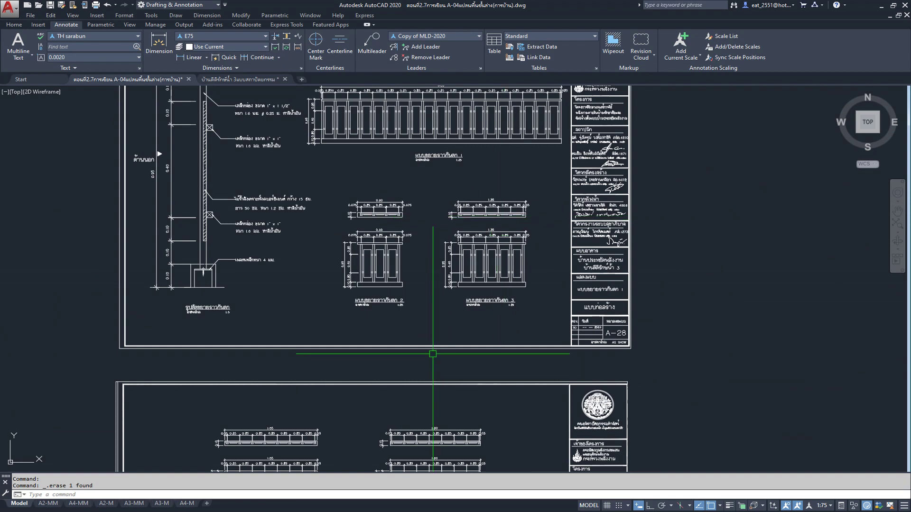
Inspect railing detail 4, then zoom back into the A-05 floor plan railings.
middle_click_drag(433, 354, 498, 225)
scroll(316, 316, "up", 3)
mouse_move(315, 316)
middle_mouse_down()
mouse_move(393, 224)
mouse_move(410, 186)
middle_mouse_up()
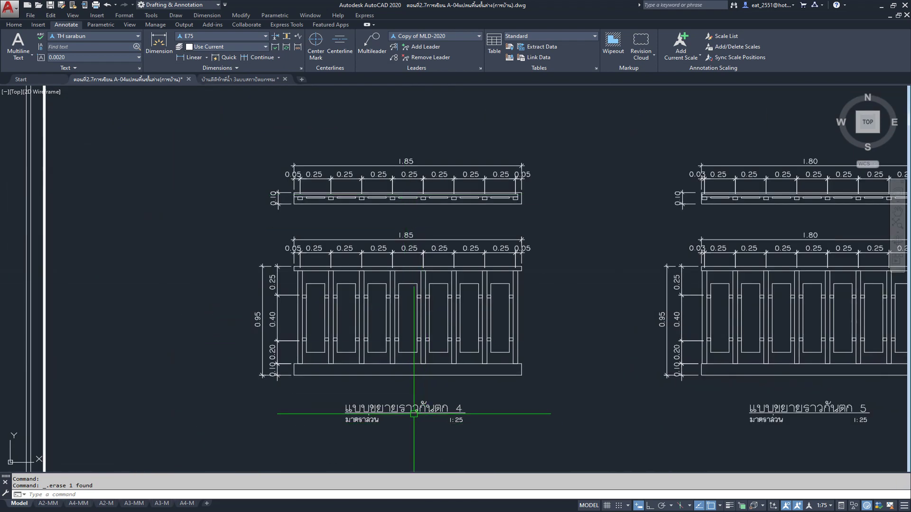
mouse_move(390, 358)
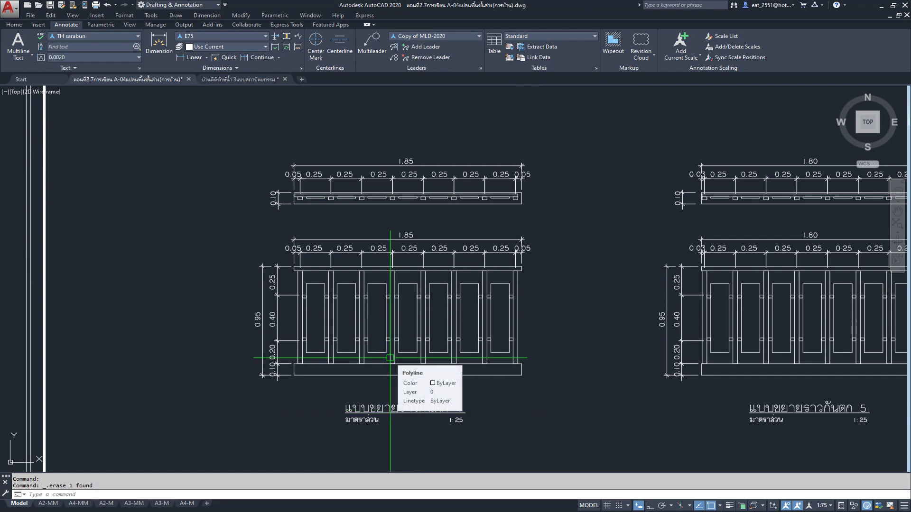
scroll(390, 358, "down", 1)
scroll(386, 353, "down", 5)
scroll(394, 375, "up", 2)
scroll(395, 375, "down", 3)
scroll(395, 375, "up", 3)
scroll(395, 379, "down", 2)
scroll(395, 378, "down", 4)
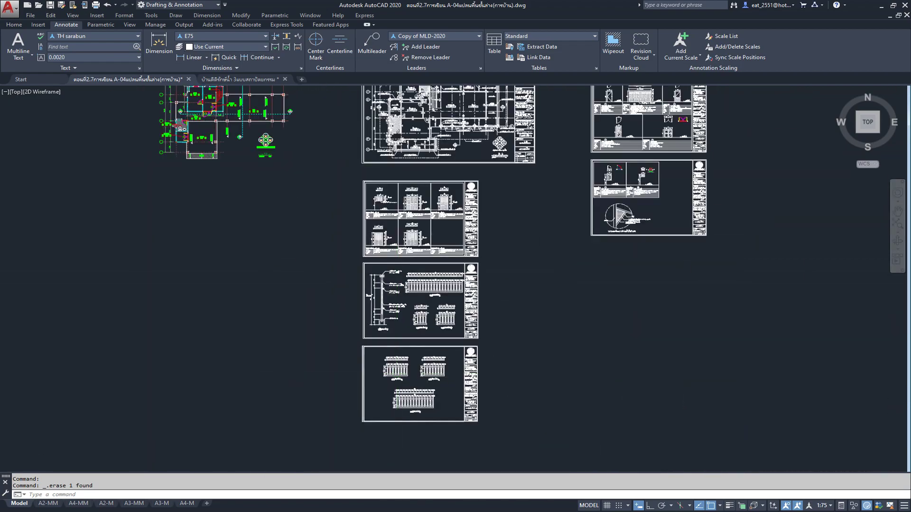
scroll(474, 198, "up", 3)
scroll(474, 198, "up", 3)
scroll(473, 206, "up", 3)
scroll(464, 223, "up", 3)
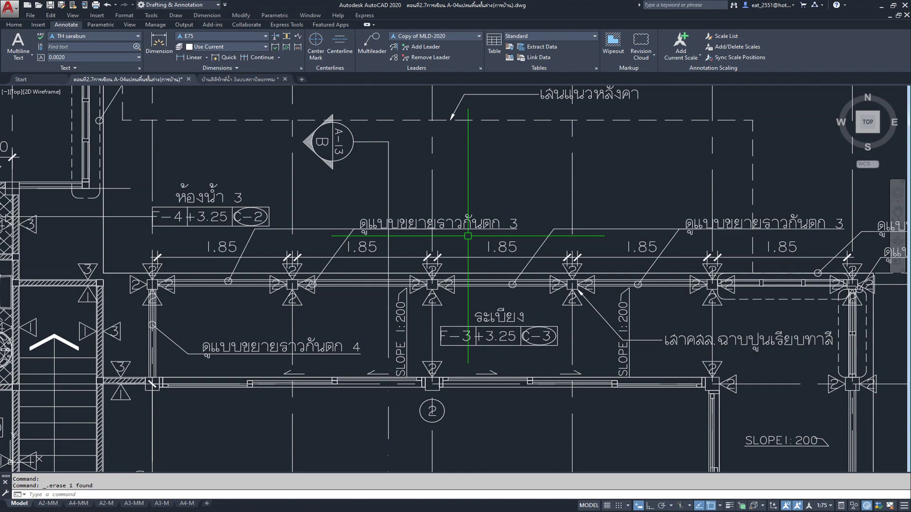
Study the A-05 reference plan's left wing, grid lines A–D, stair and bathroom 3.
scroll(468, 236, "down", 2)
scroll(468, 236, "down", 3)
scroll(492, 222, "down", 1)
scroll(608, 244, "up", 2)
scroll(608, 244, "up", 2)
scroll(609, 244, "up", 1)
scroll(612, 223, "up", 1)
scroll(617, 223, "down", 1)
scroll(617, 223, "down", 1)
scroll(664, 274, "down", 1)
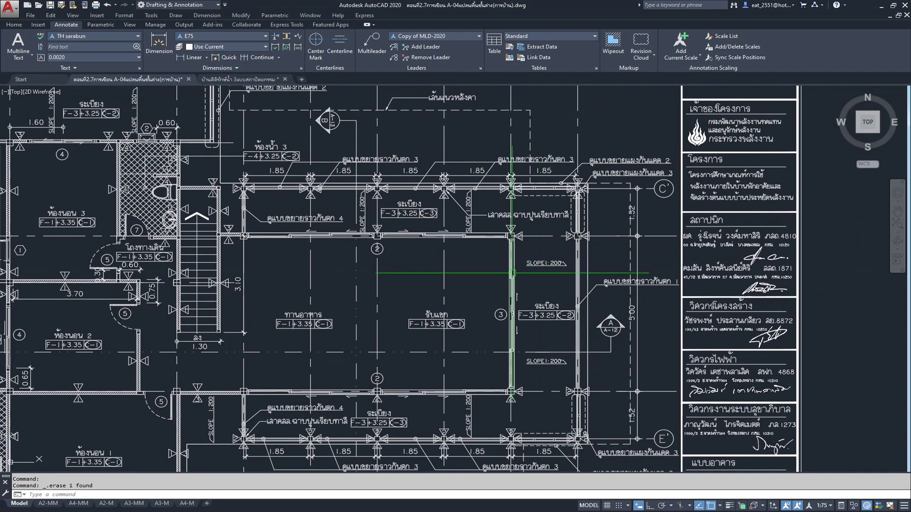
middle_click_drag(510, 272, 578, 267)
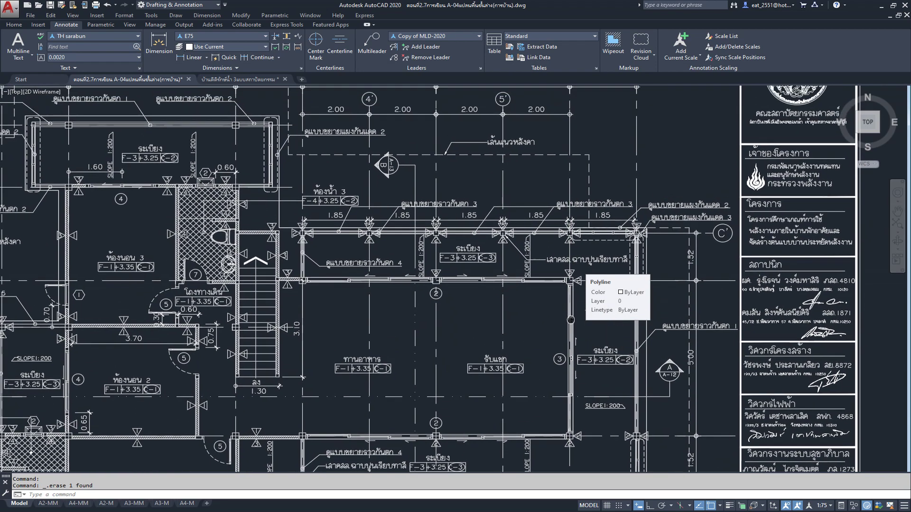
middle_click_drag(578, 267, 616, 352)
middle_click_drag(342, 257, 528, 254)
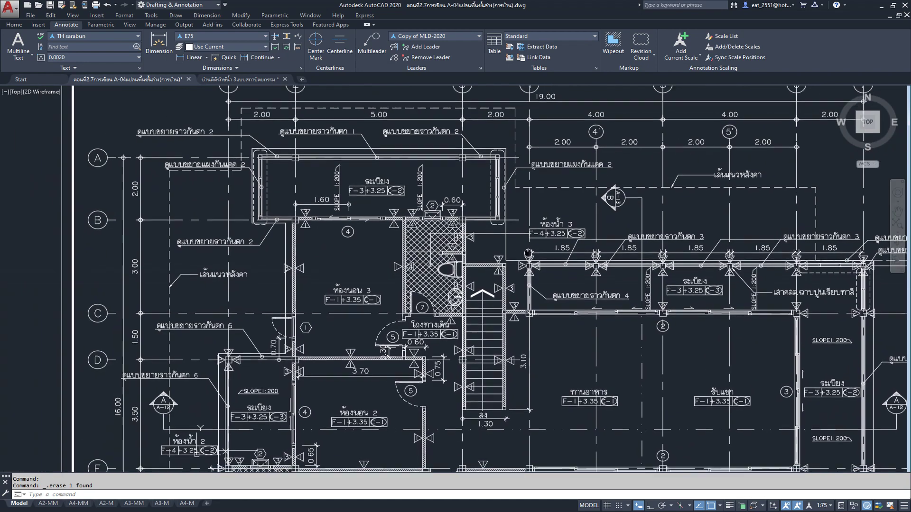
scroll(528, 254, "up", 4)
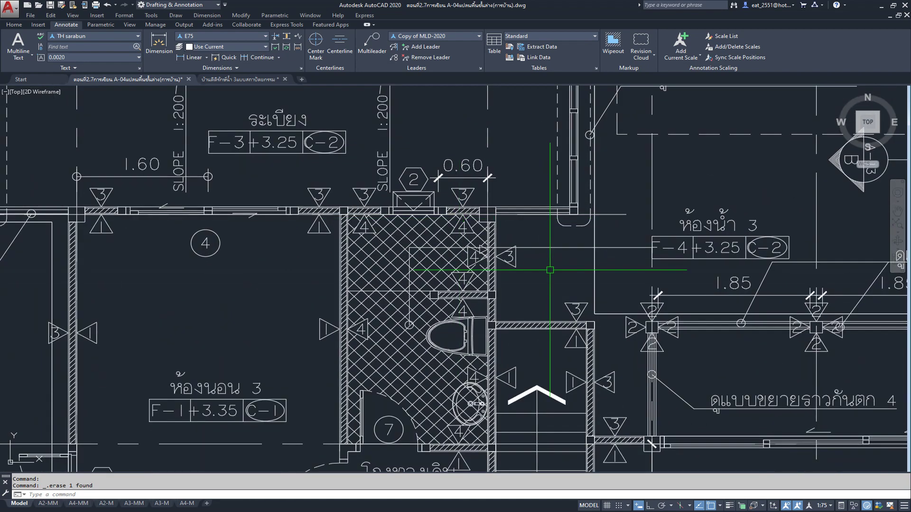
middle_click_drag(550, 270, 475, 266)
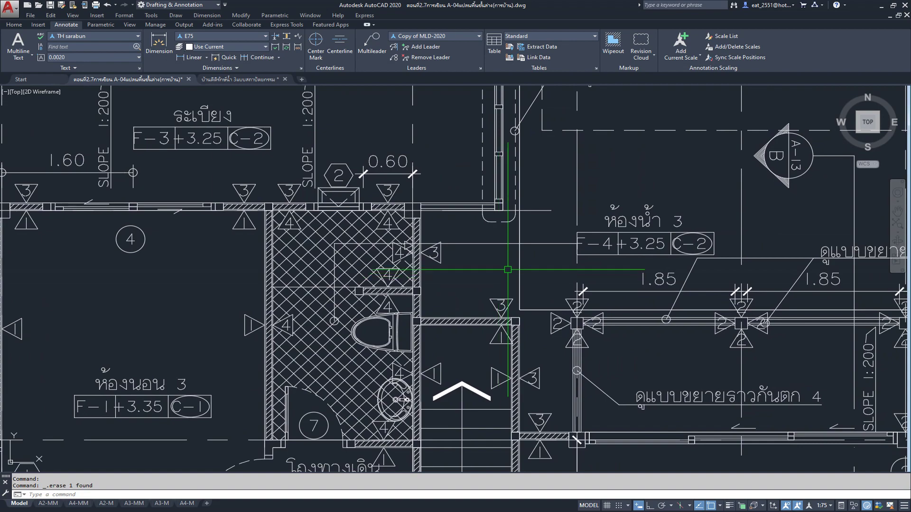
Zoom out and pan to centre the coloured working floor plan.
scroll(498, 278, "down", 5)
scroll(498, 278, "down", 2)
middle_click_drag(510, 313, 525, 244)
middle_click_drag(217, 329, 427, 317)
middle_click_drag(541, 326, 684, 331)
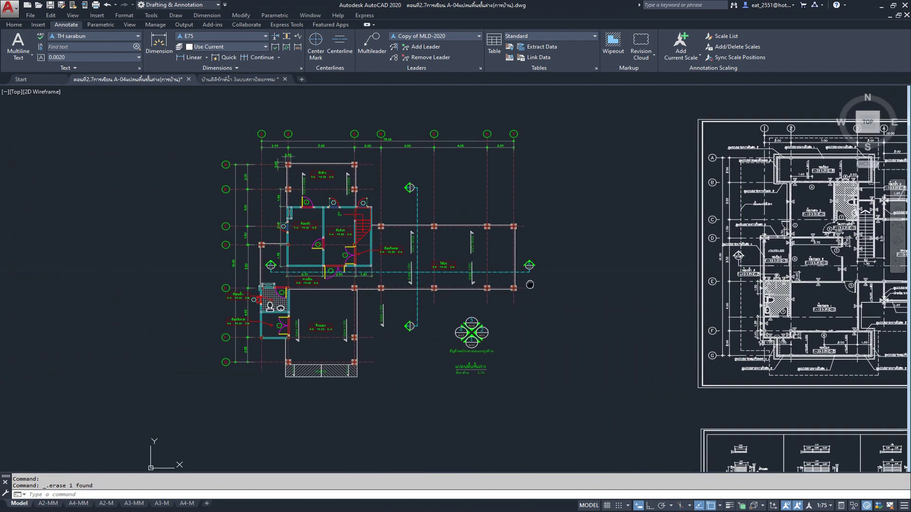
Zoom in on the centred working floor plan.
middle_click_drag(526, 281, 538, 287)
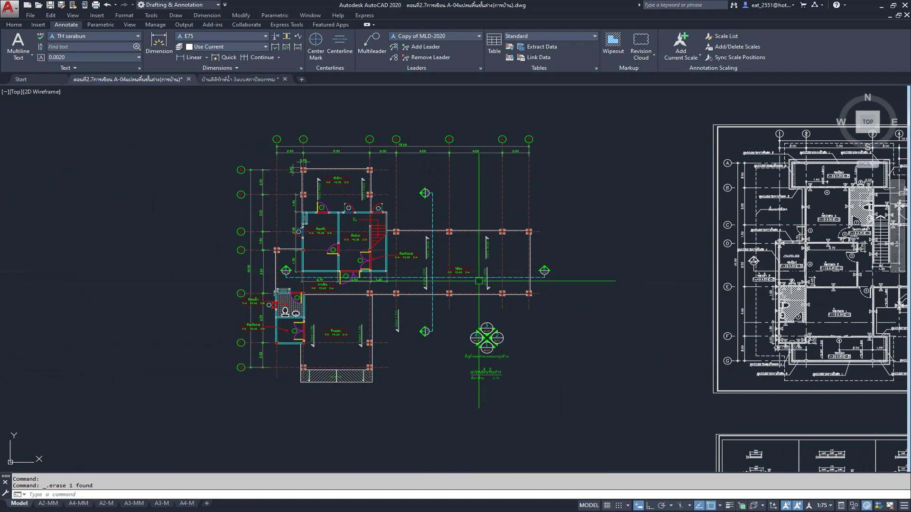
scroll(477, 304, "up", 3)
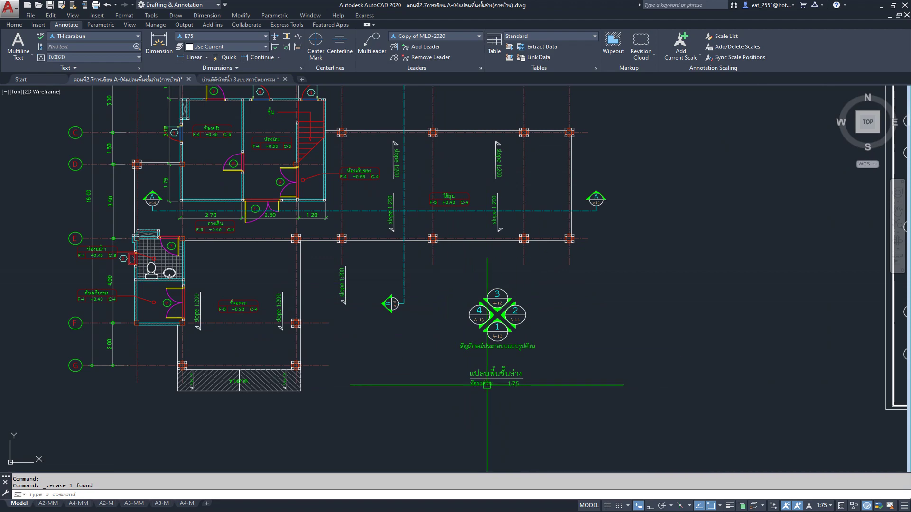
scroll(502, 373, "down", 1)
scroll(475, 342, "down", 1)
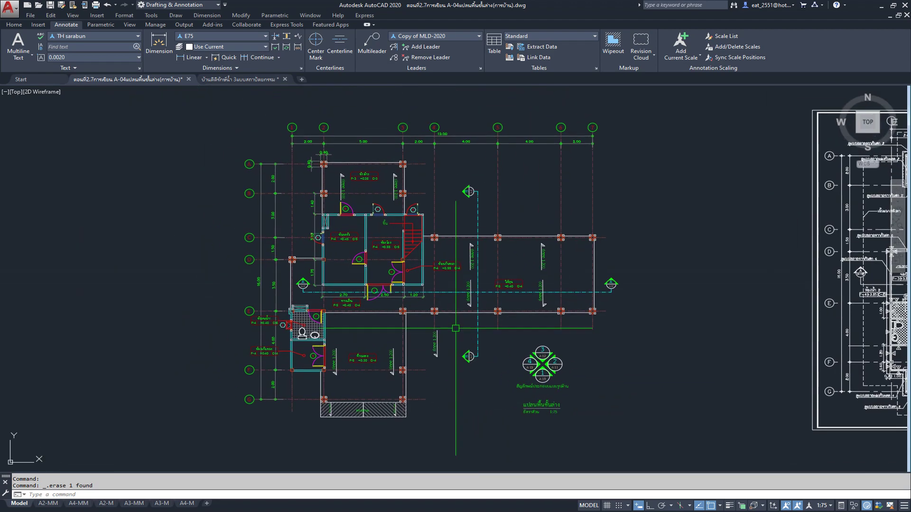
scroll(478, 298, "up", 1)
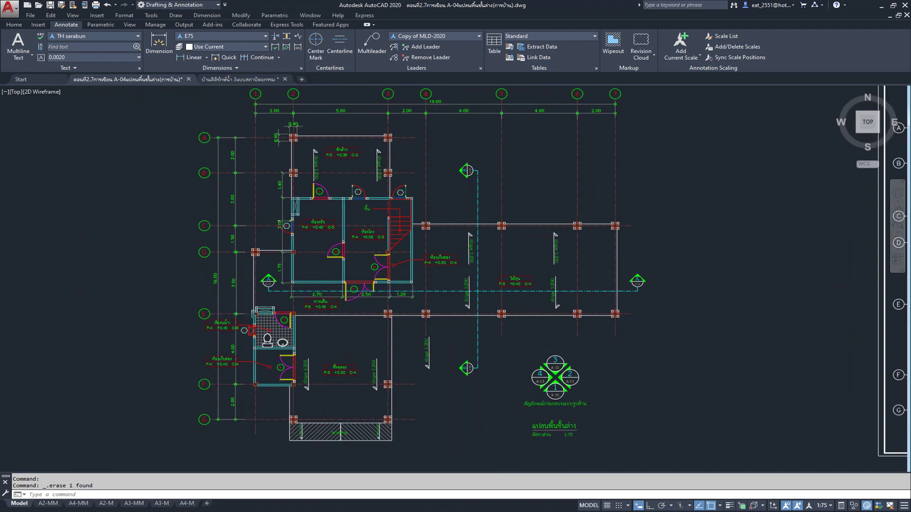
scroll(478, 298, "up", 1)
Pick the section B marker and section line A, then clear the selection.
left_click(477, 299)
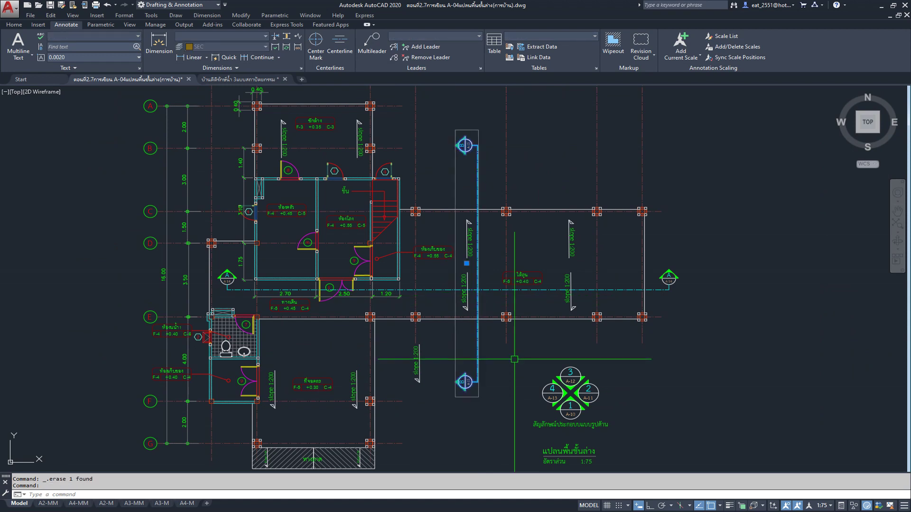
key("Escape")
left_click(512, 290)
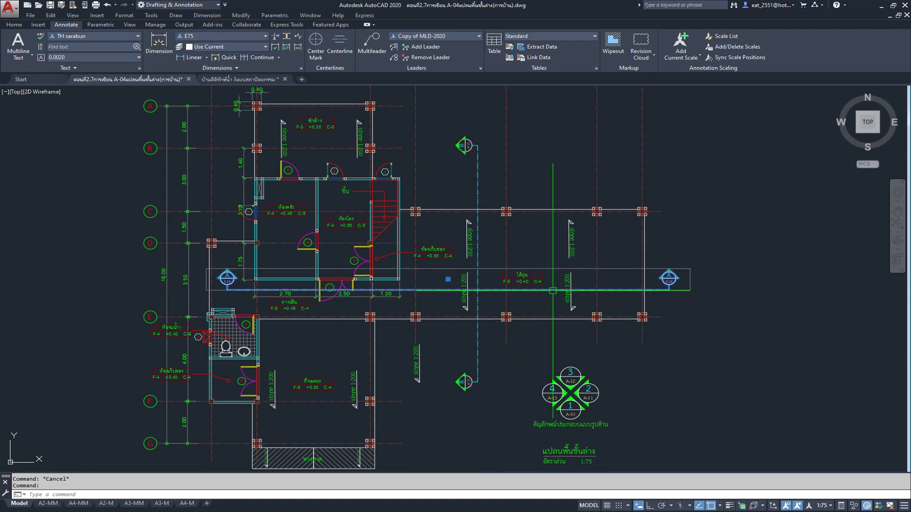
key("Escape")
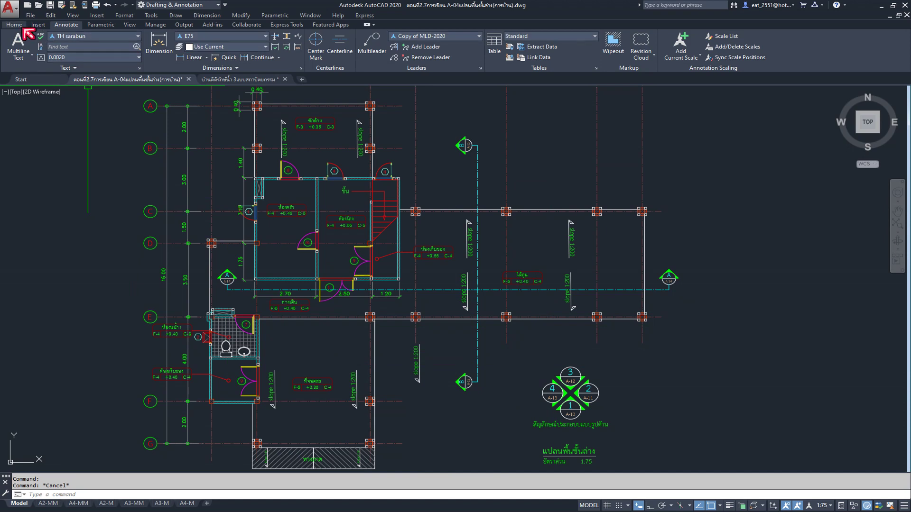
left_click(14, 24)
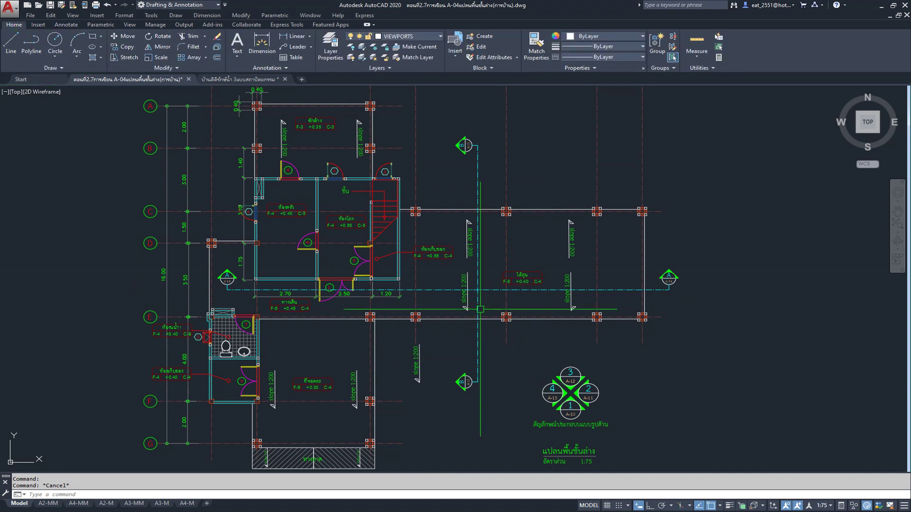
Clear the selection and freeze the SEC layer to hide the section marks.
left_click(477, 368)
key("Escape")
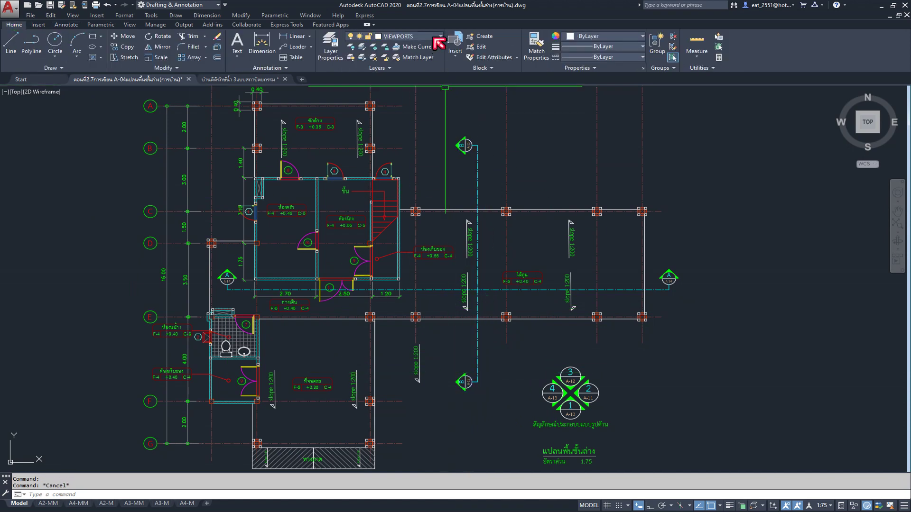
left_click(434, 38)
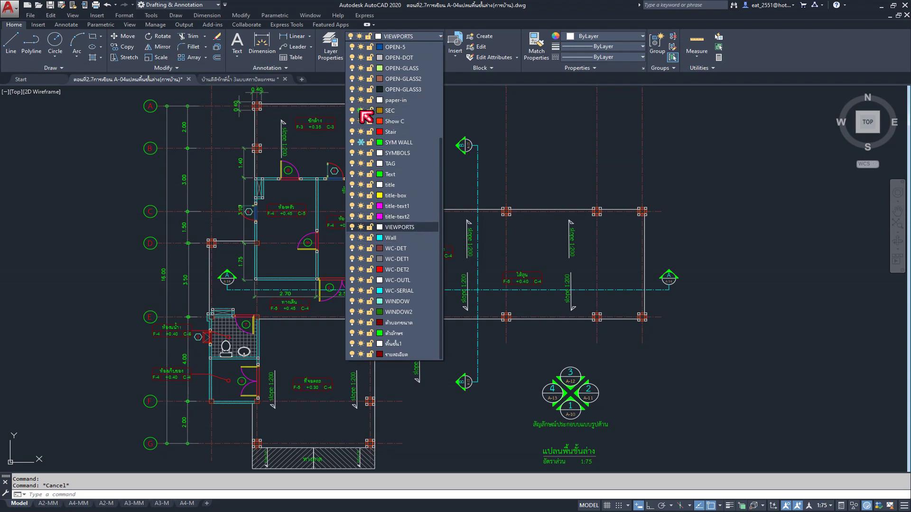
left_click(360, 111)
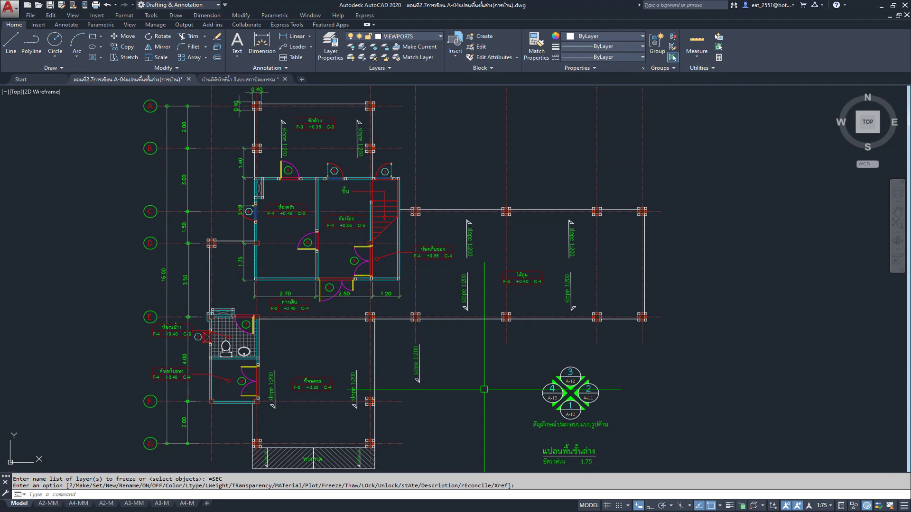
scroll(484, 389, "down", 2)
scroll(484, 389, "down", 1)
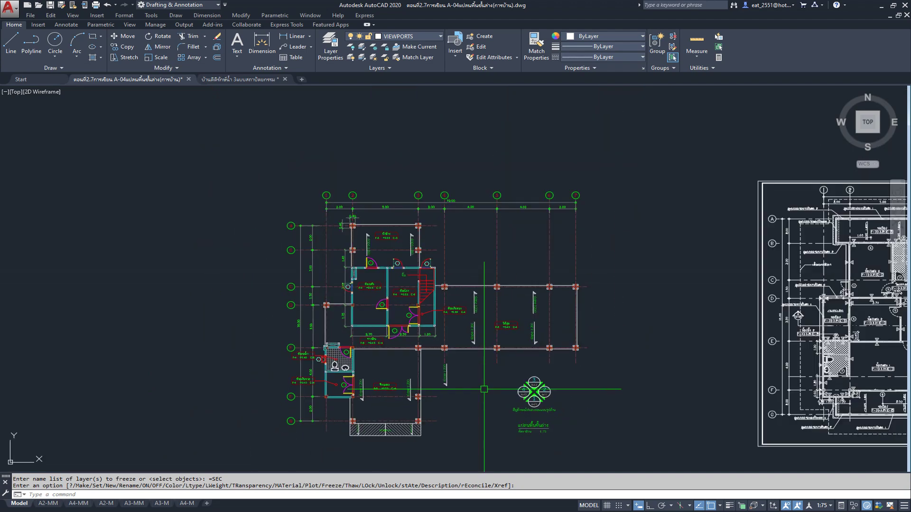
Freeze the gl and DIM layers too, hiding the plan's dimension lines.
left_click(437, 37)
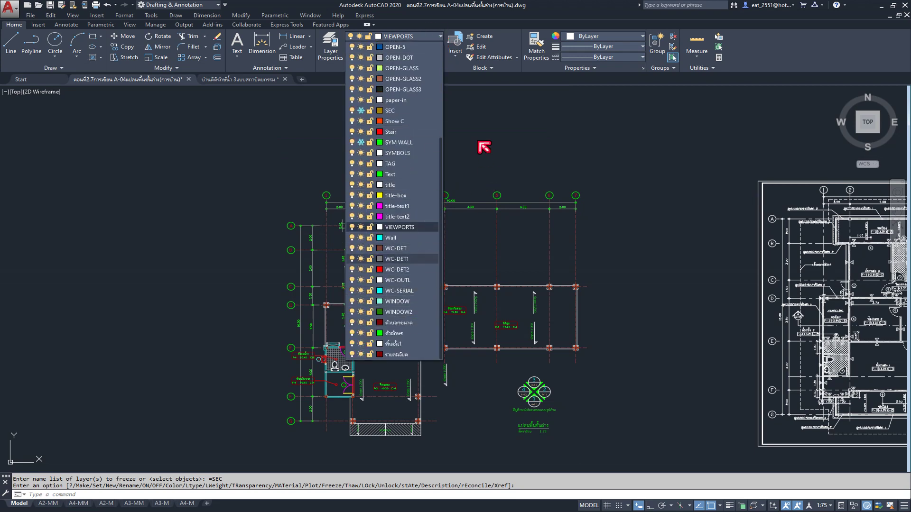
scroll(406, 248, "up", 5)
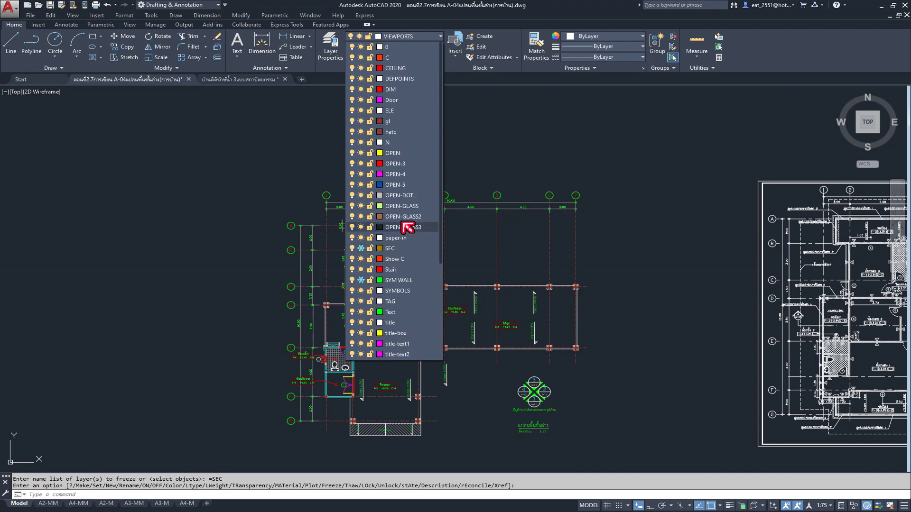
left_click(361, 121)
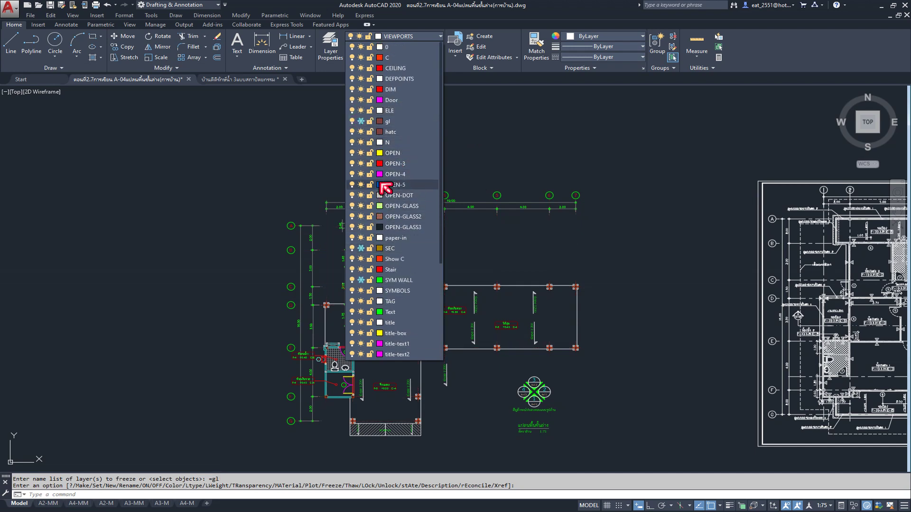
left_click(361, 89)
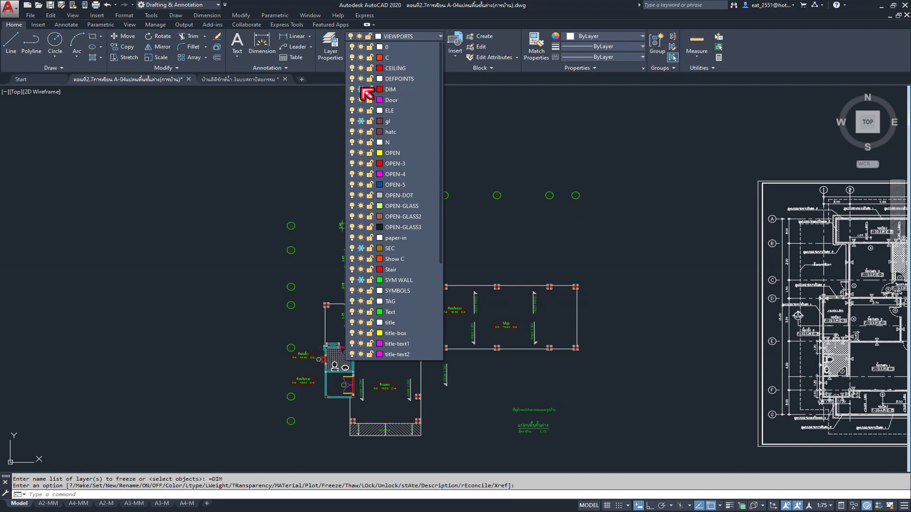
left_click(482, 127)
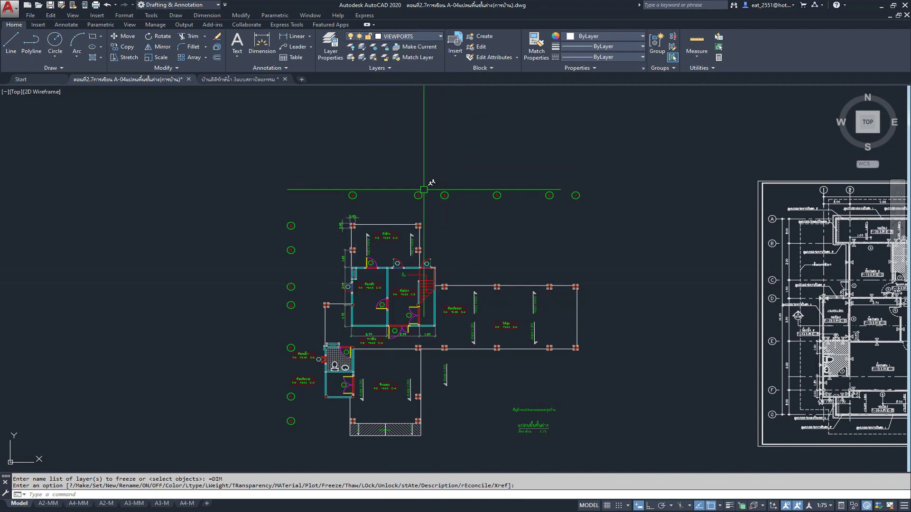
key("Escape")
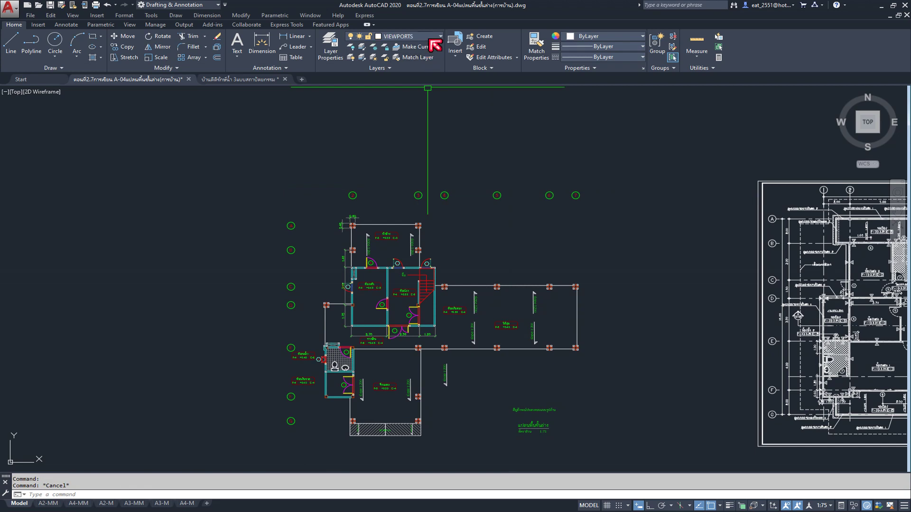
Move the top row of grid bubble circles onto the SYMBOLS layer.
left_click(430, 38)
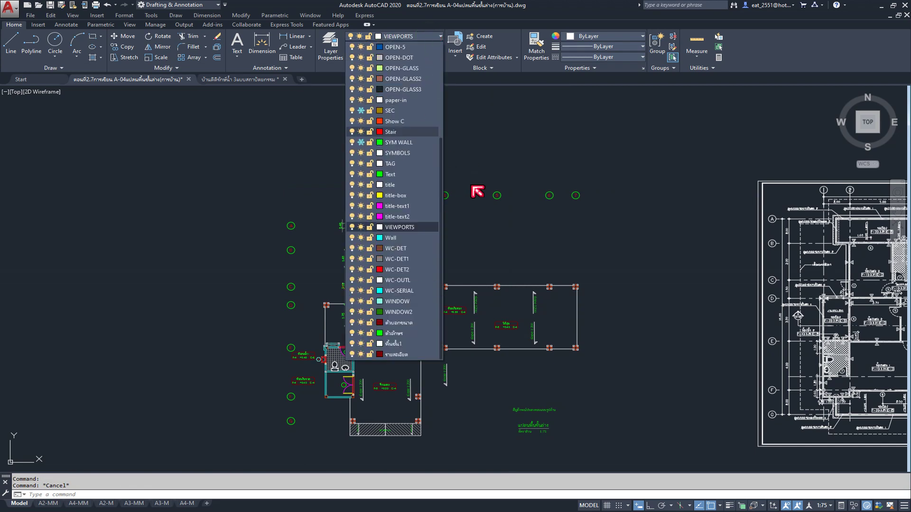
left_click(499, 235)
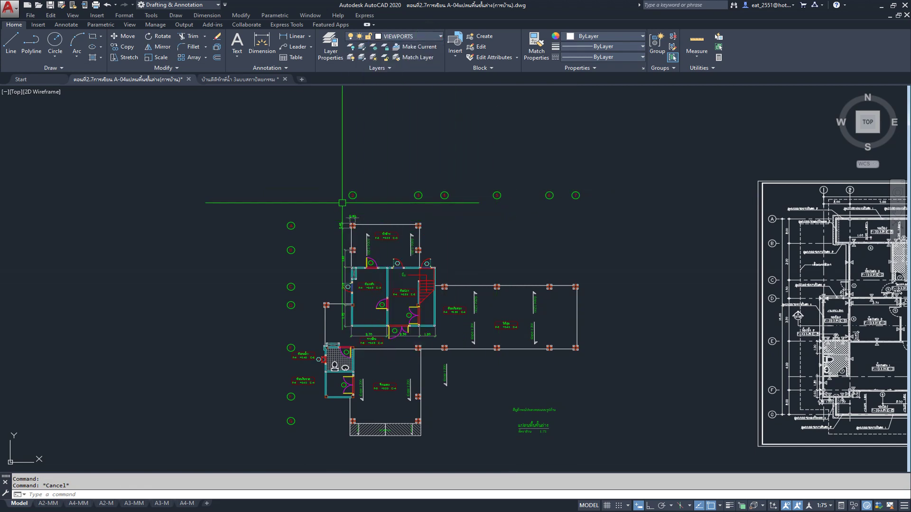
left_click(602, 174)
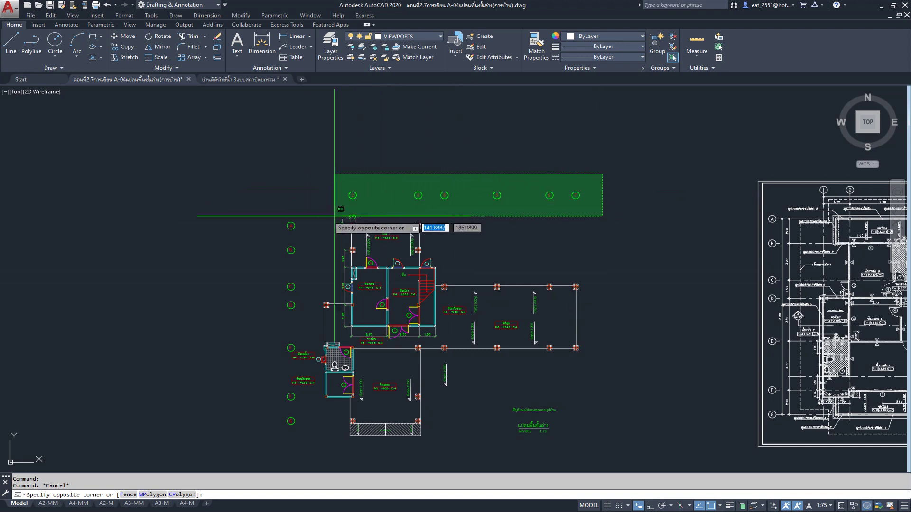
left_click(306, 205)
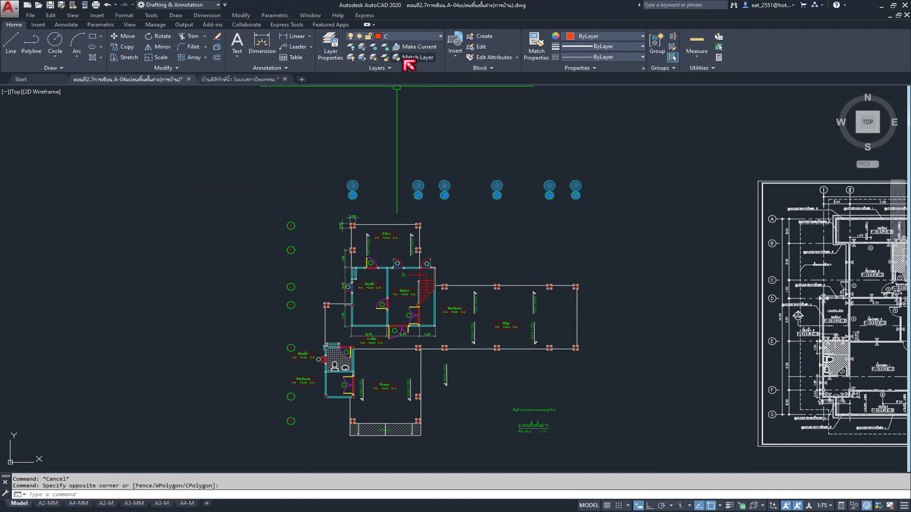
left_click(422, 36)
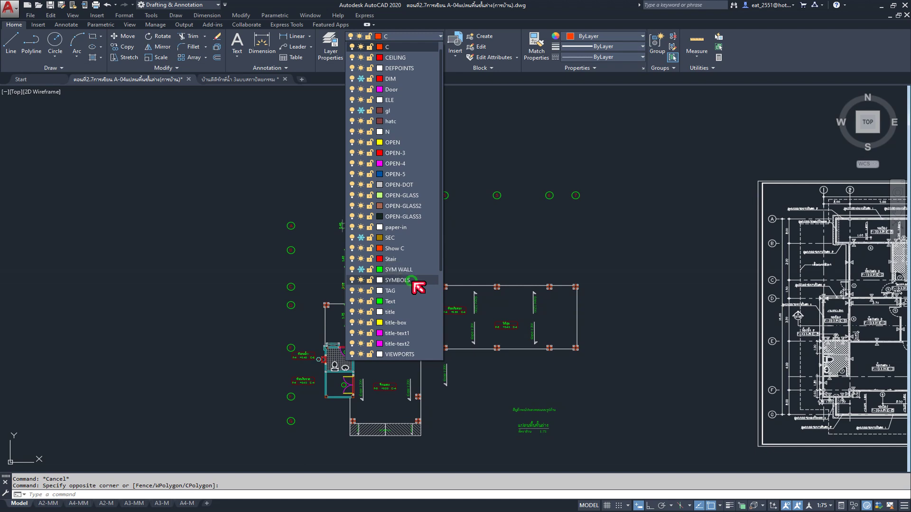
left_click(412, 282)
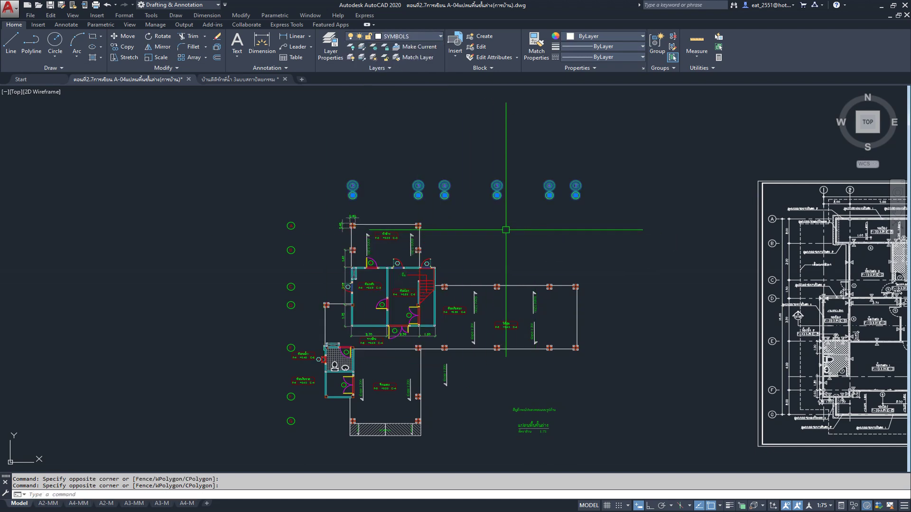
key("Escape")
Move the left column of grid bubble circles onto the SYMBOLS layer as well.
left_click(267, 208)
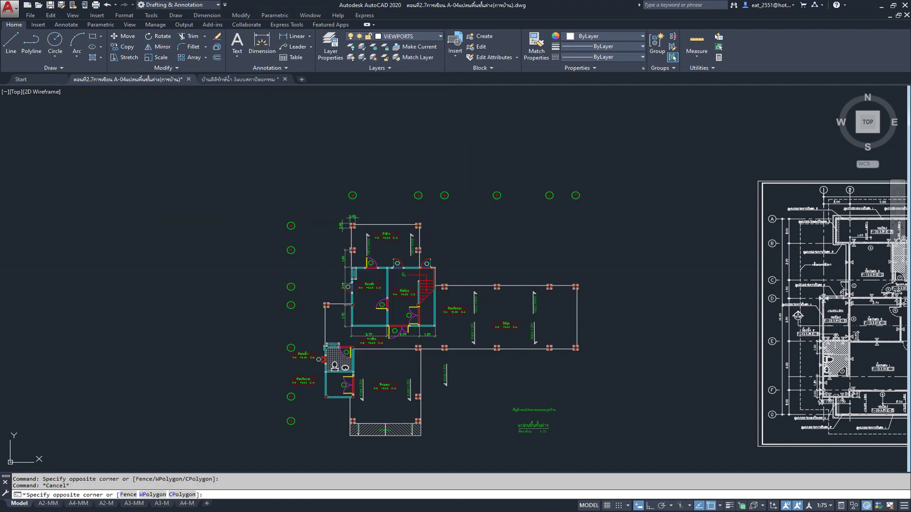
left_click(308, 423)
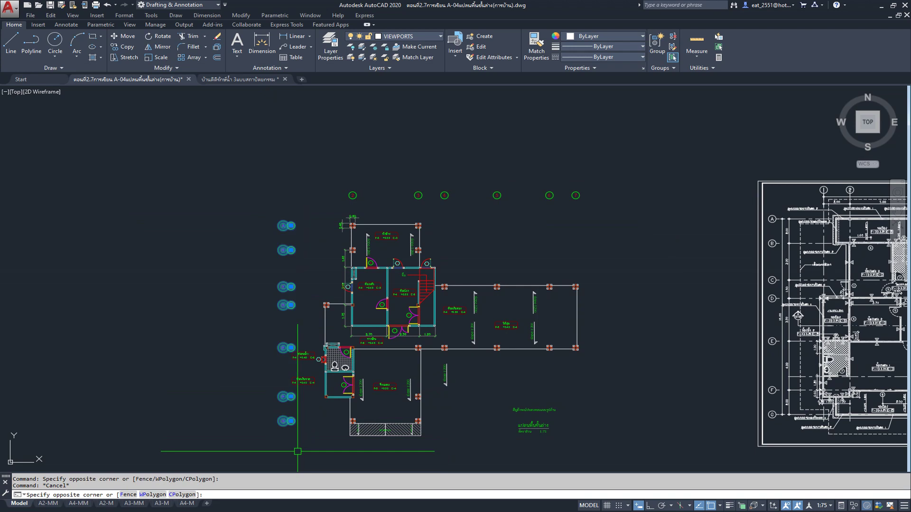
left_click(440, 36)
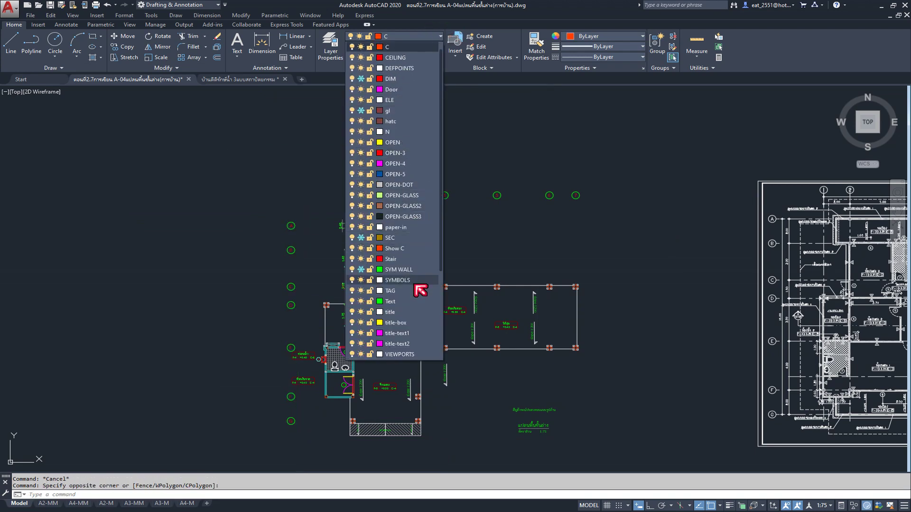
left_click(415, 283)
key("Escape")
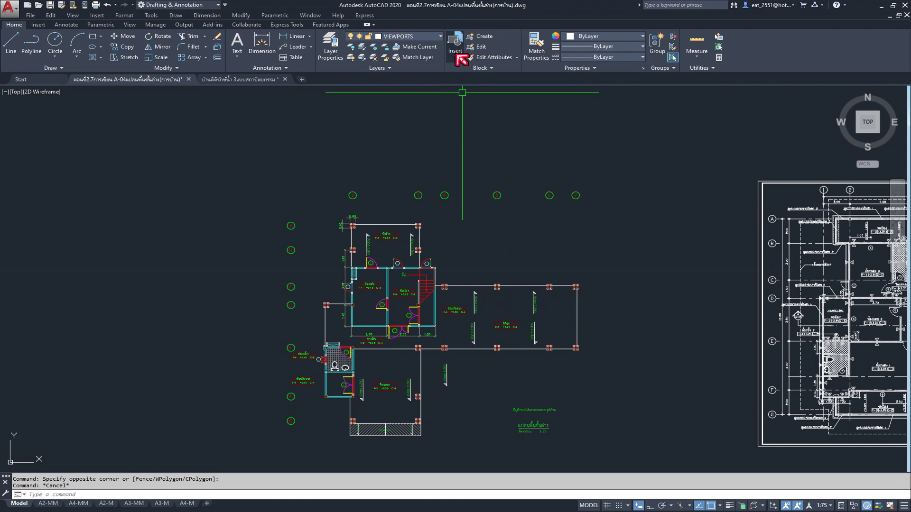
left_click(440, 36)
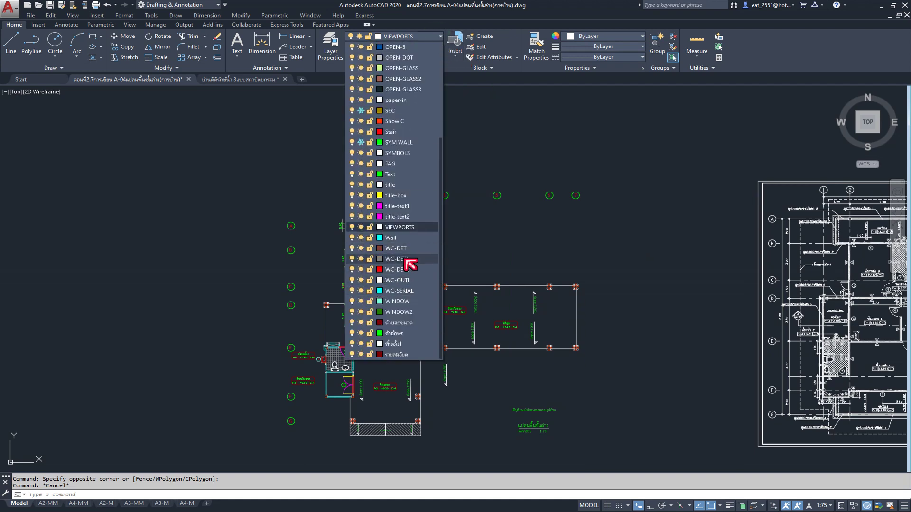
scroll(408, 237, "up", 1)
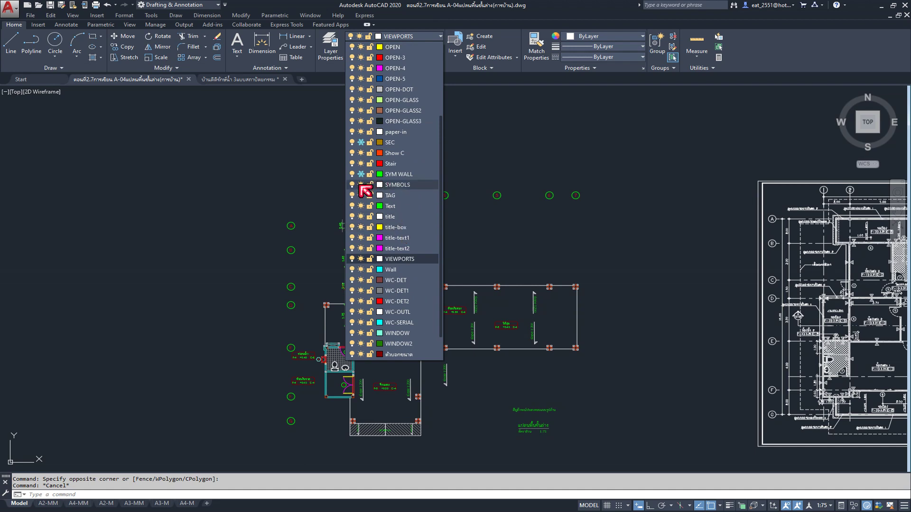
Freeze the SYMBOLS layer and zoom in on the bathroom's corner column.
left_click(361, 185)
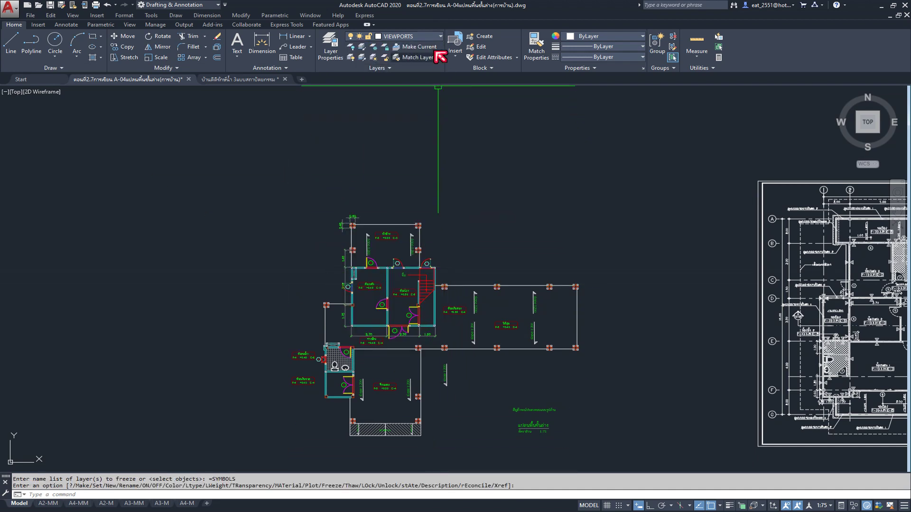
left_click(433, 35)
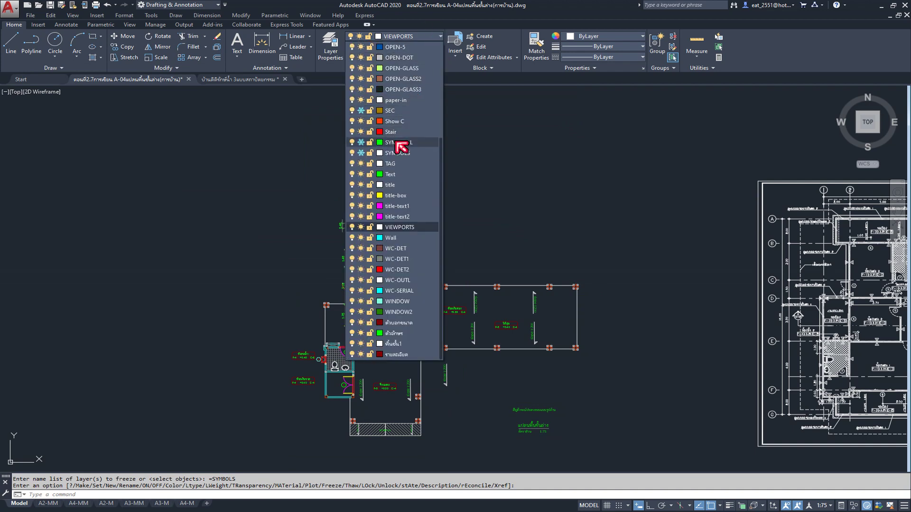
scroll(416, 138, "up", 3)
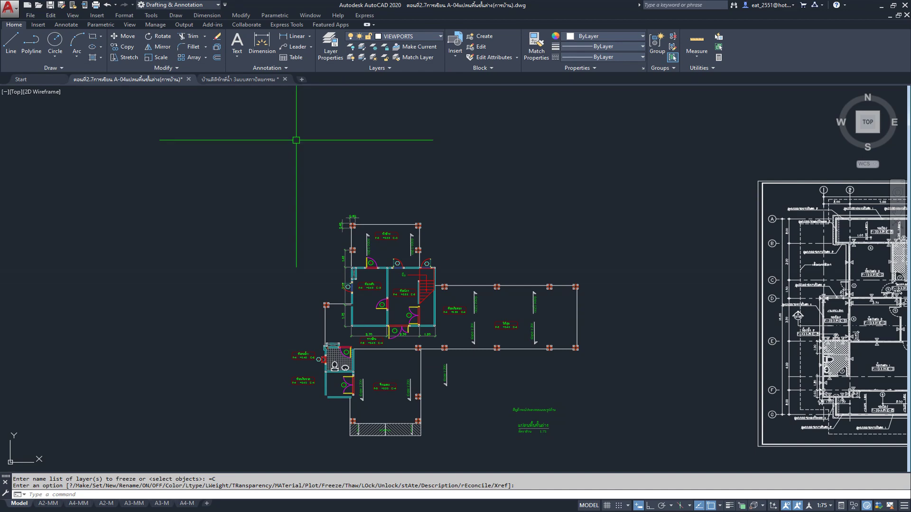
scroll(367, 423, "up", 3)
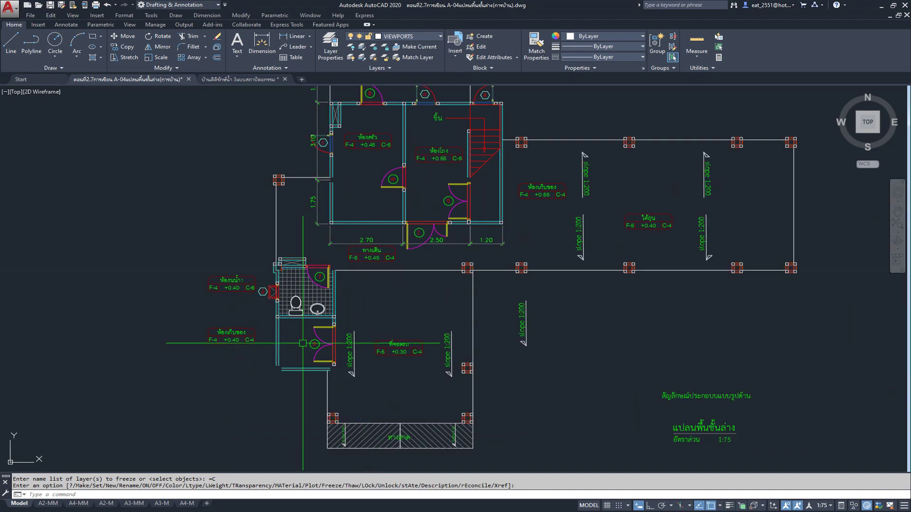
scroll(268, 267, "up", 7)
scroll(268, 267, "up", 3)
scroll(268, 267, "up", 1)
scroll(267, 267, "down", 5)
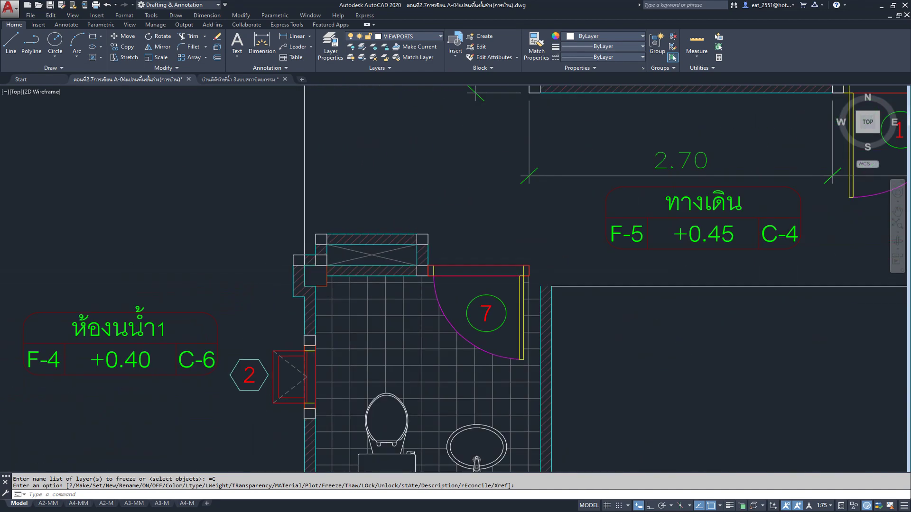
scroll(267, 268, "down", 2)
scroll(274, 271, "up", 4)
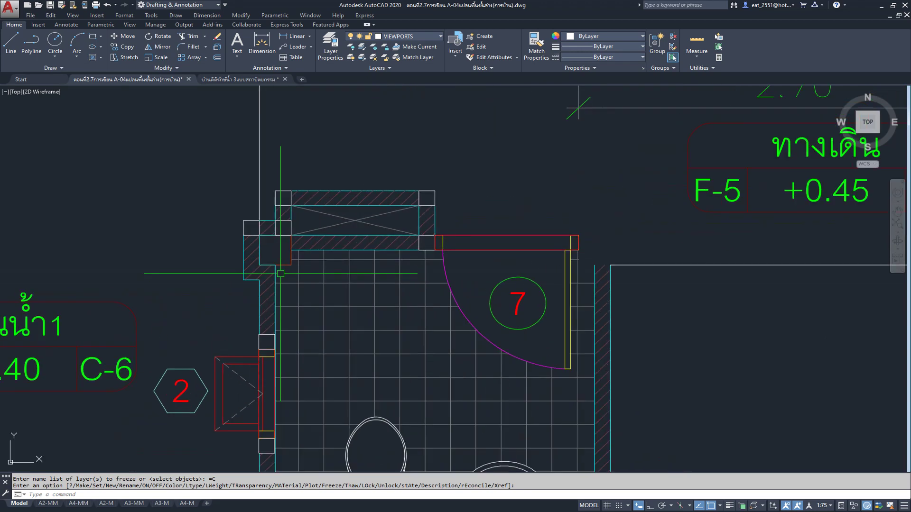
scroll(274, 271, "up", 5)
Put the bathroom's top-left corner column square on layer C, dismiss the warning, and zoom out.
left_click(296, 246)
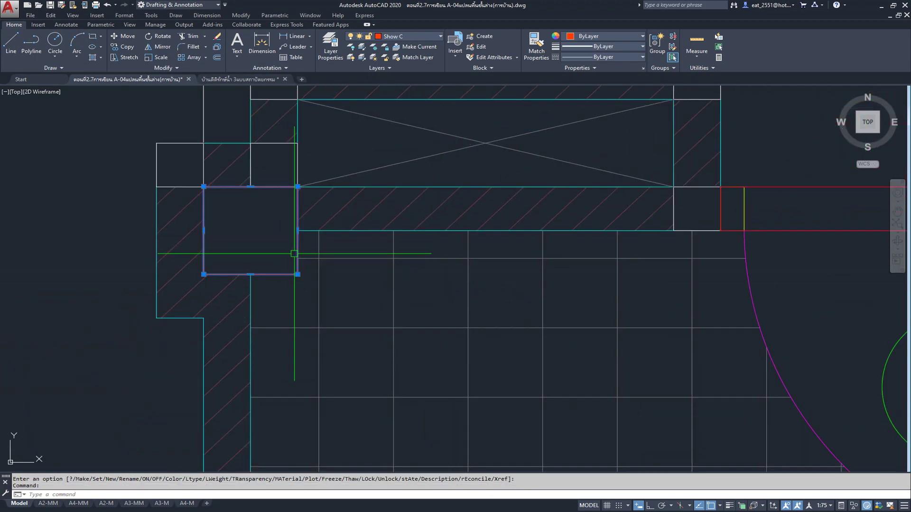
left_click(429, 39)
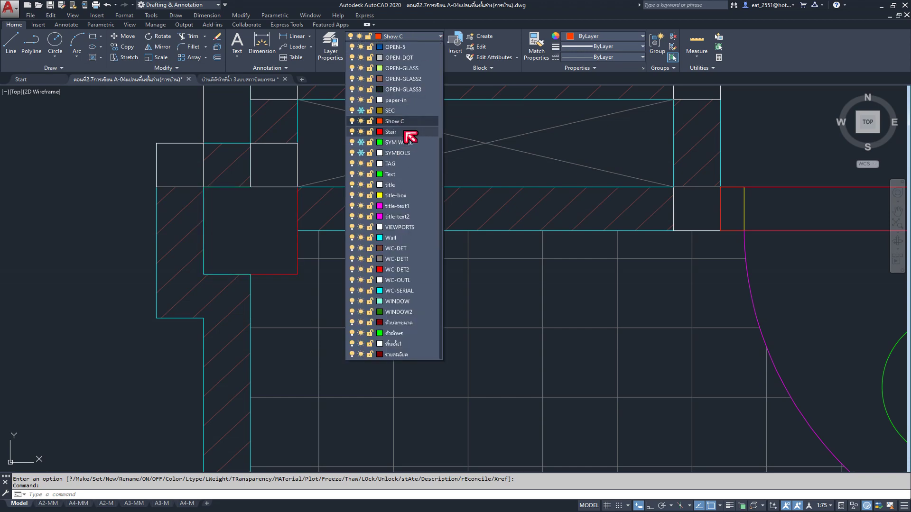
scroll(409, 137, "up", 5)
scroll(413, 136, "up", 2)
left_click(406, 60)
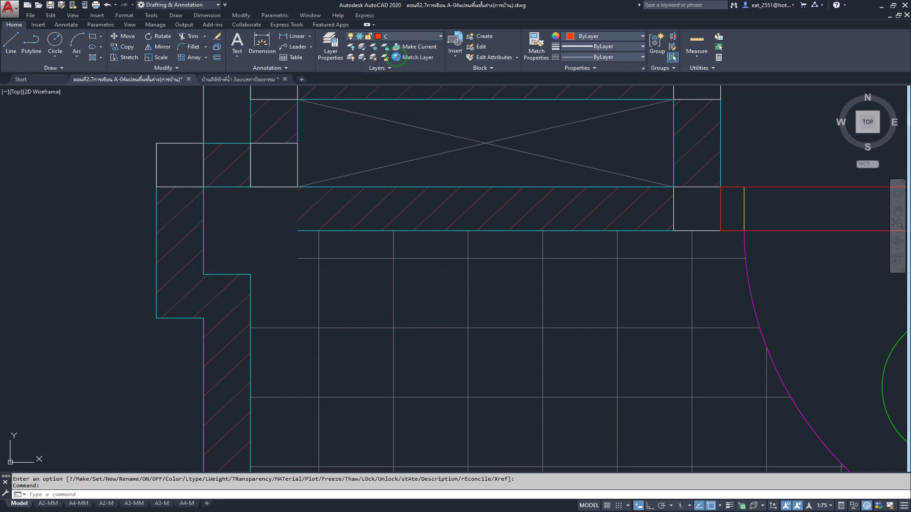
left_click(515, 269)
scroll(367, 254, "down", 1)
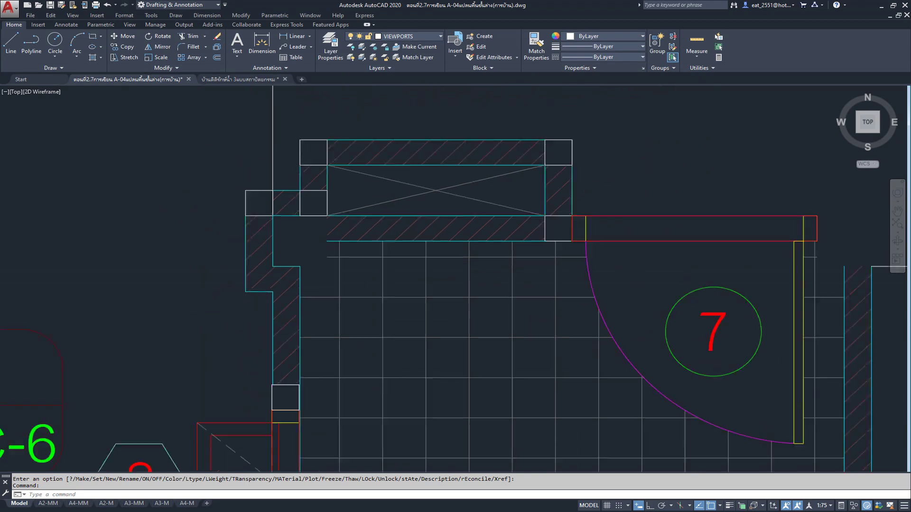
scroll(367, 253, "down", 4)
scroll(367, 254, "down", 5)
scroll(366, 254, "down", 3)
scroll(367, 254, "down", 2)
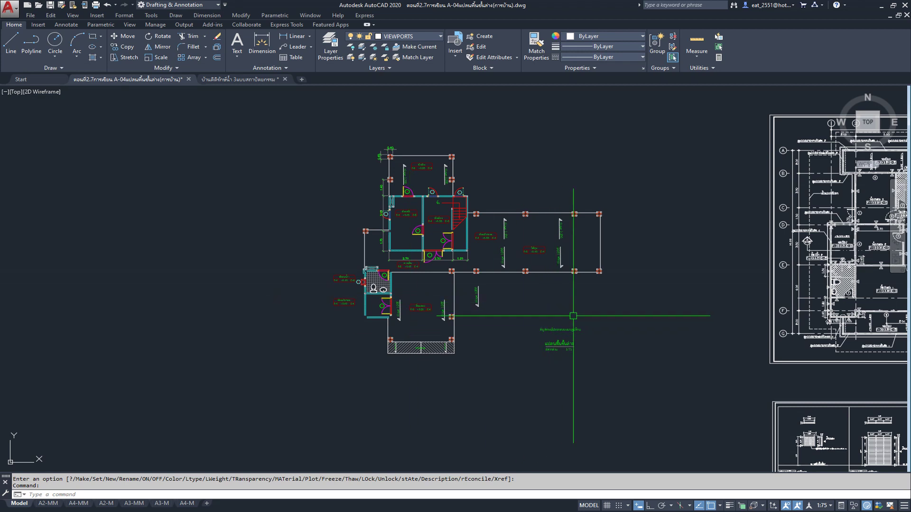
Select the entire ground floor plan using crossing windows over its upper and lower parts.
left_click(442, 38)
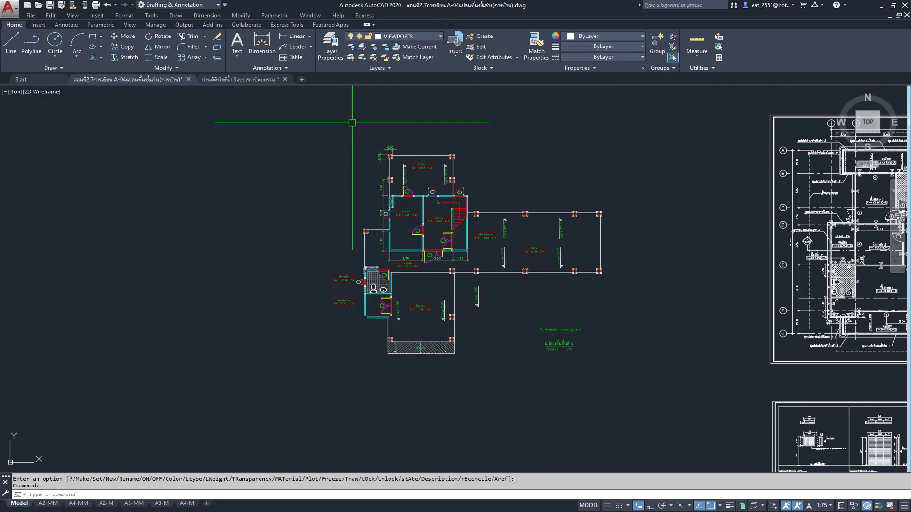
left_click(258, 118)
left_click(455, 170)
left_click(610, 126)
left_click(630, 138)
left_click(648, 125)
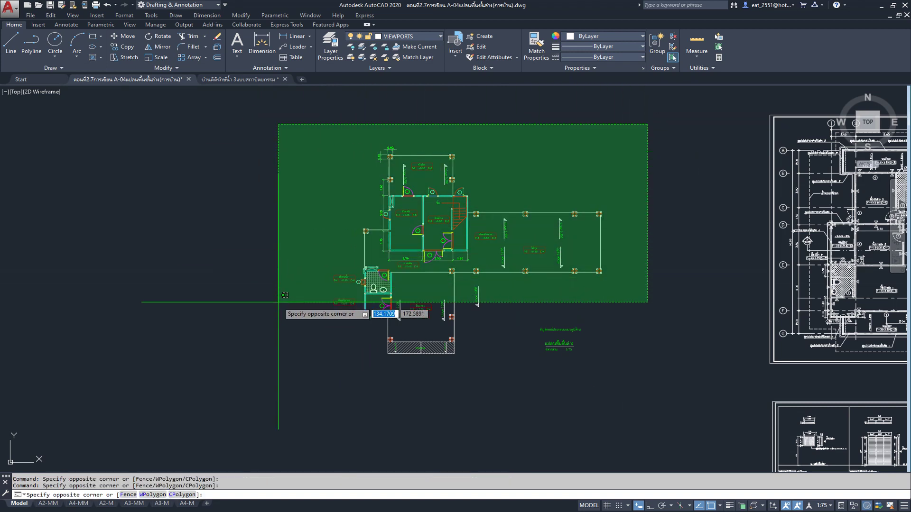
left_click(274, 294)
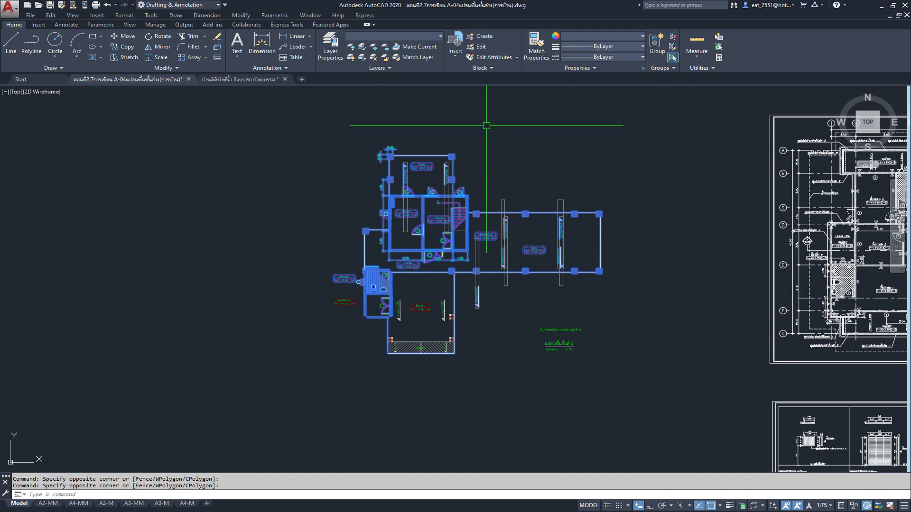
left_click(487, 125)
left_click(285, 392)
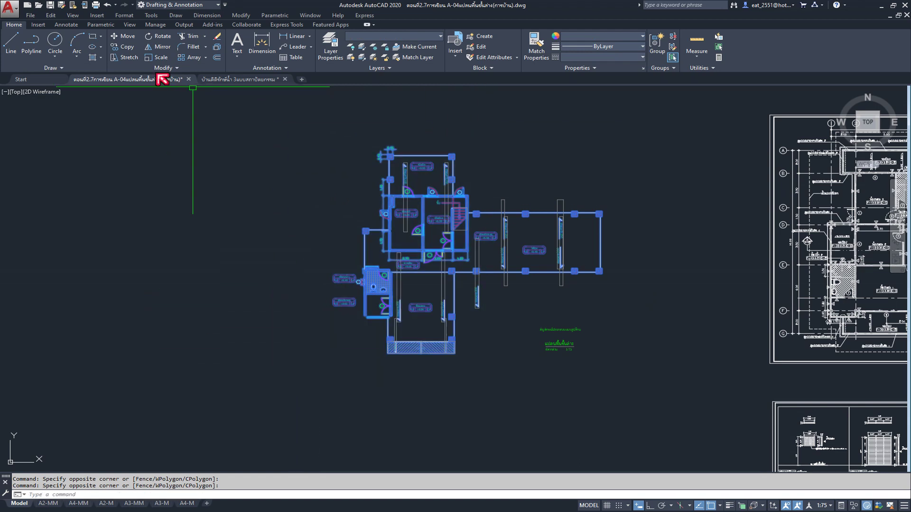
Move the selected plan 30 units left with Ortho on.
left_click(127, 36)
left_click(558, 176)
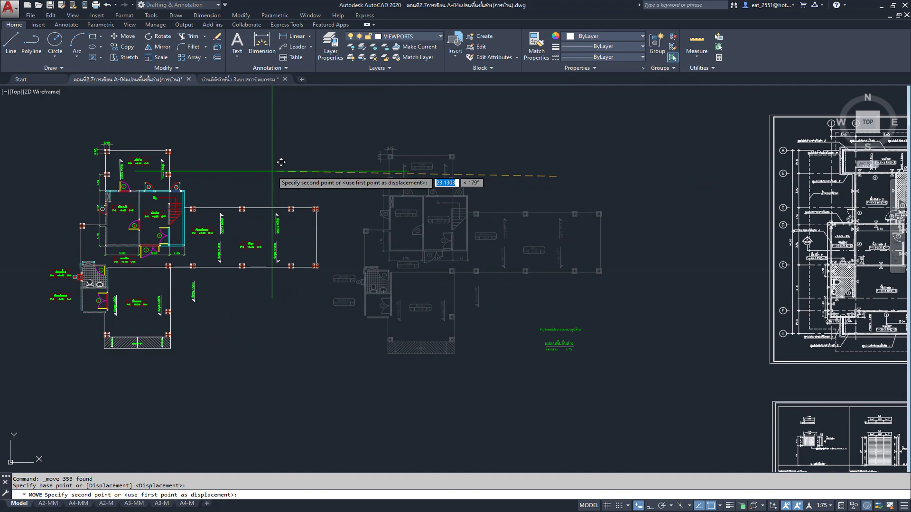
key("F8")
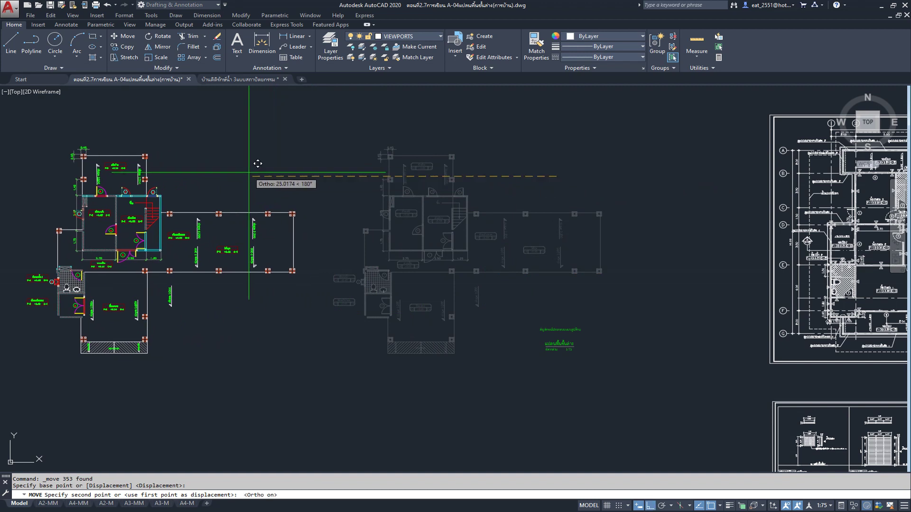
type("30")
key("Return")
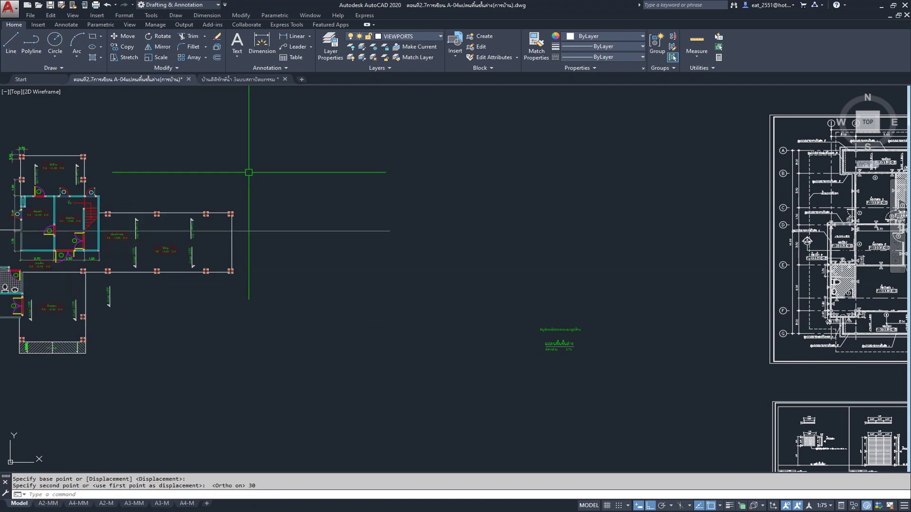
scroll(332, 213, "down", 2)
scroll(285, 232, "up", 3)
scroll(265, 239, "up", 2)
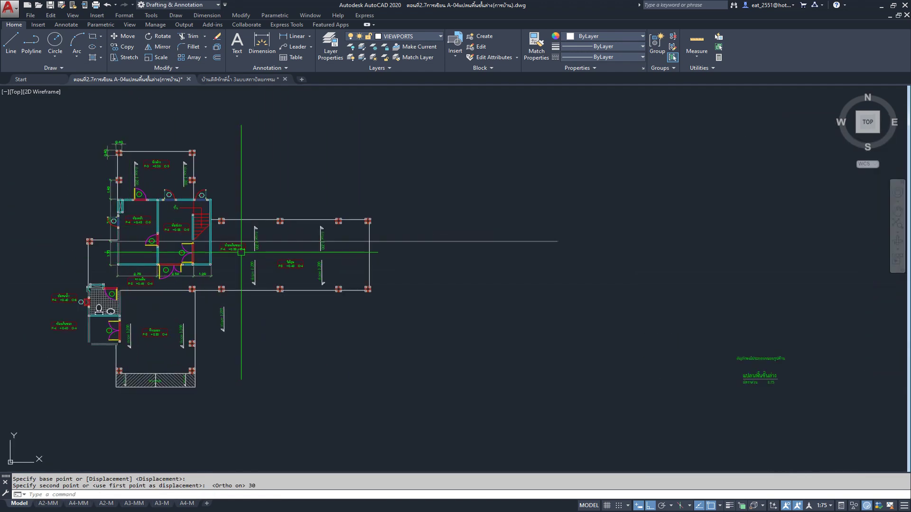
left_click(273, 243)
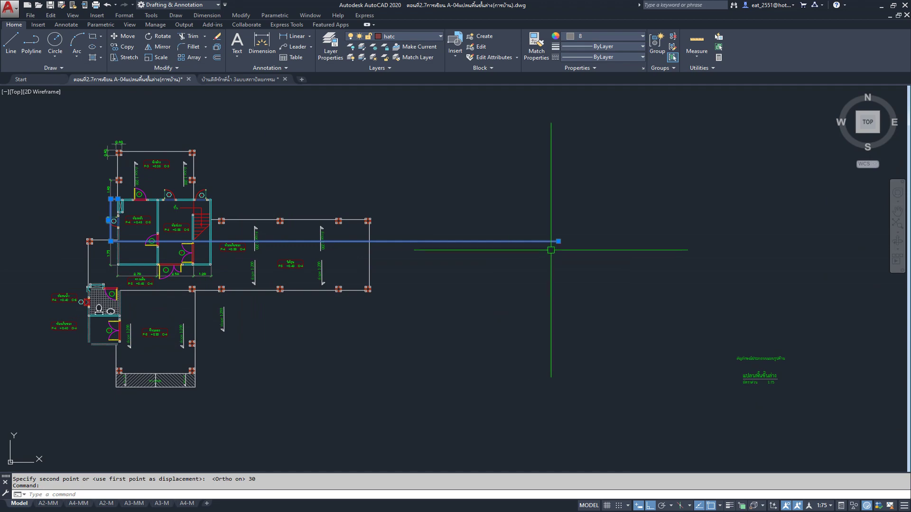
scroll(119, 245, "up", 4)
scroll(118, 244, "up", 3)
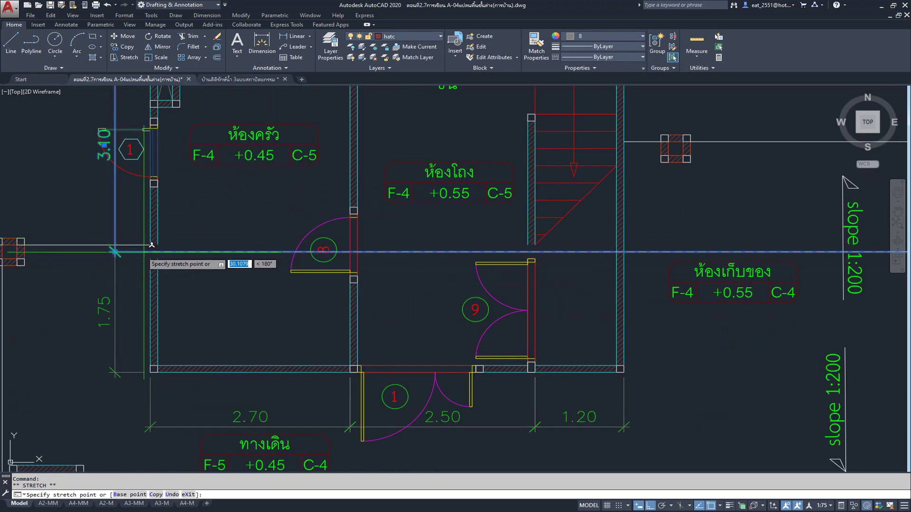
scroll(115, 251, "up", 3)
key("Escape")
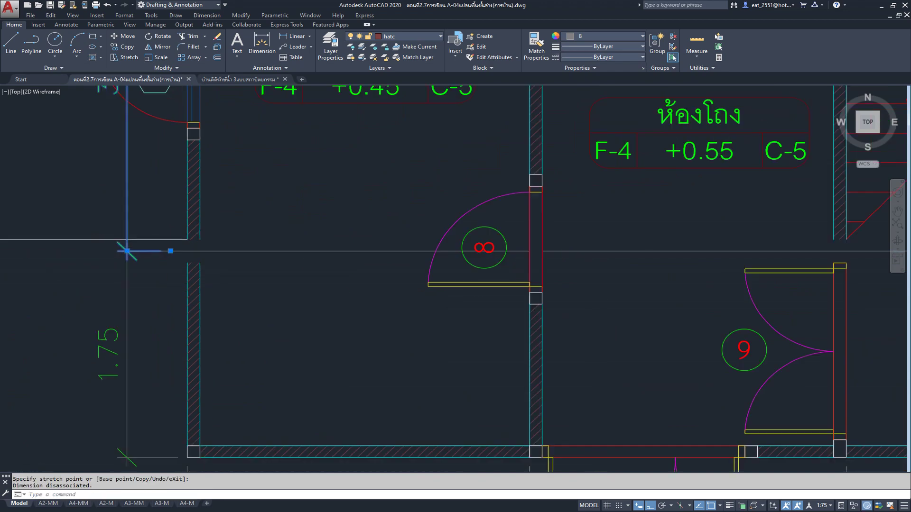
scroll(157, 251, "down", 5)
scroll(282, 258, "down", 4)
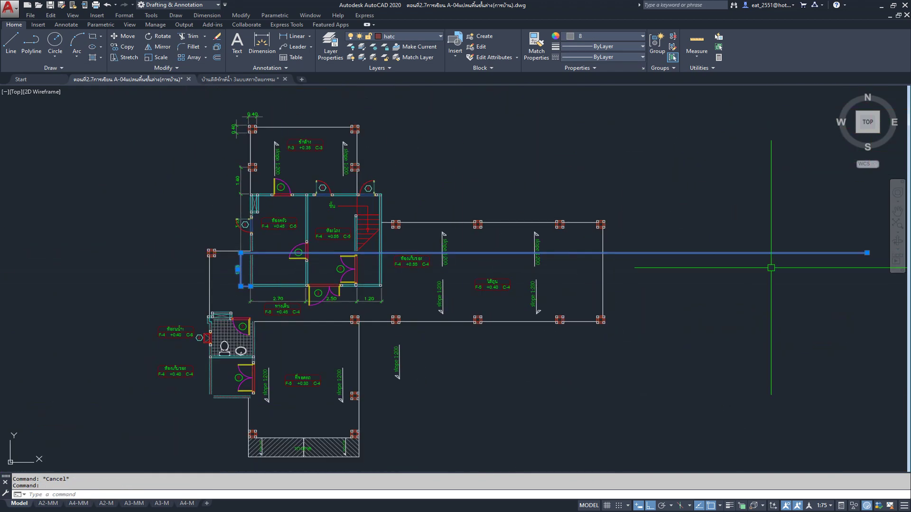
scroll(299, 244, "up", 3)
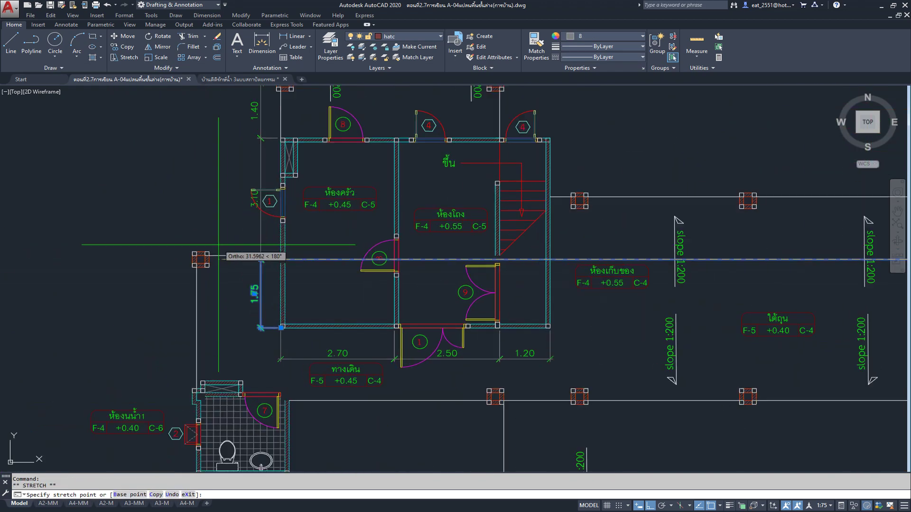
scroll(297, 239, "up", 2)
scroll(294, 235, "up", 1)
key("Escape")
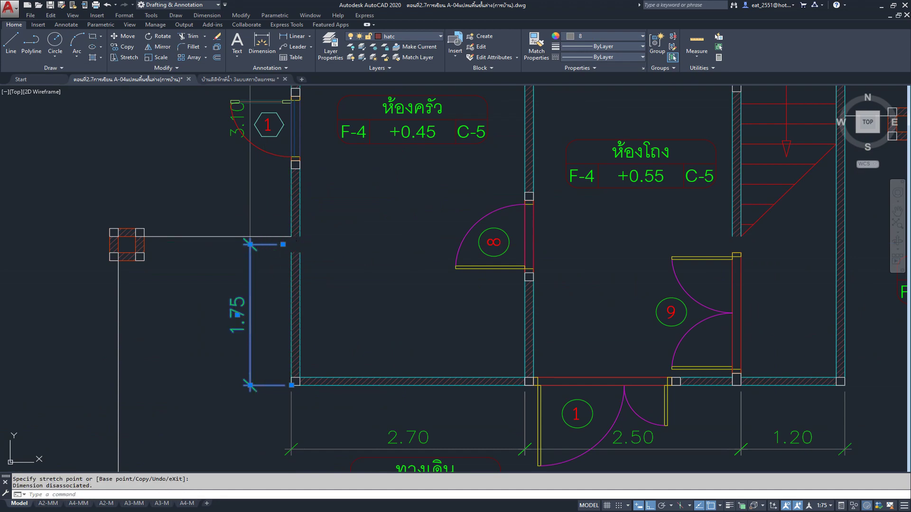
scroll(245, 275, "down", 5)
scroll(245, 276, "down", 3)
scroll(142, 218, "down", 2)
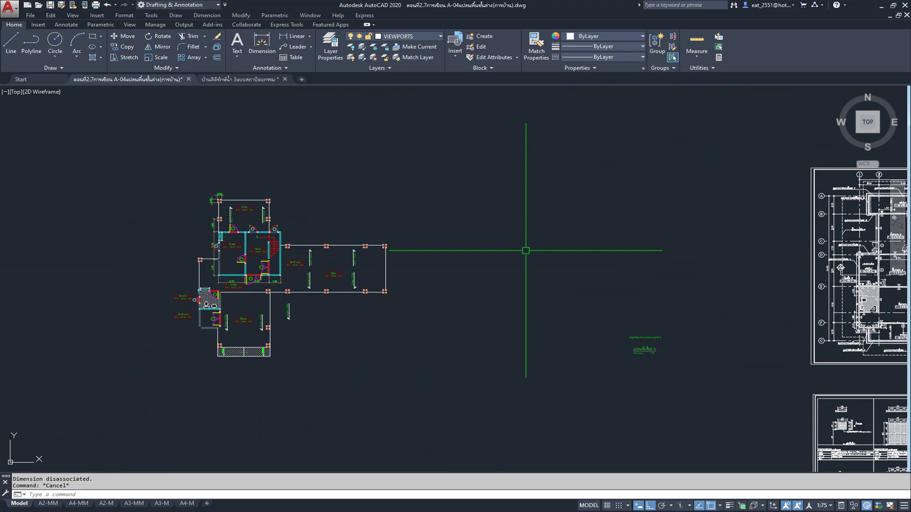
Thaw SYMBOLS, DIM and gl in the Layer dropdown to show bubbles, dimensions and grid lines.
left_click(437, 36)
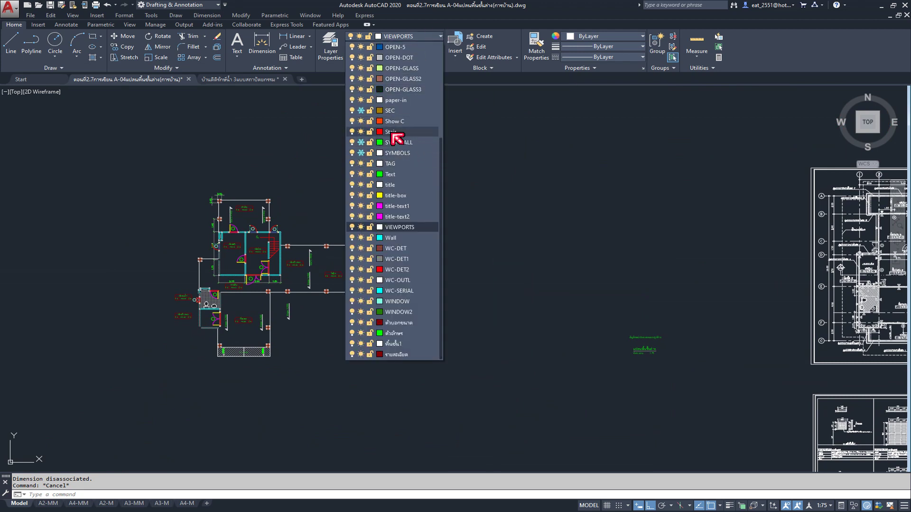
left_click(361, 153)
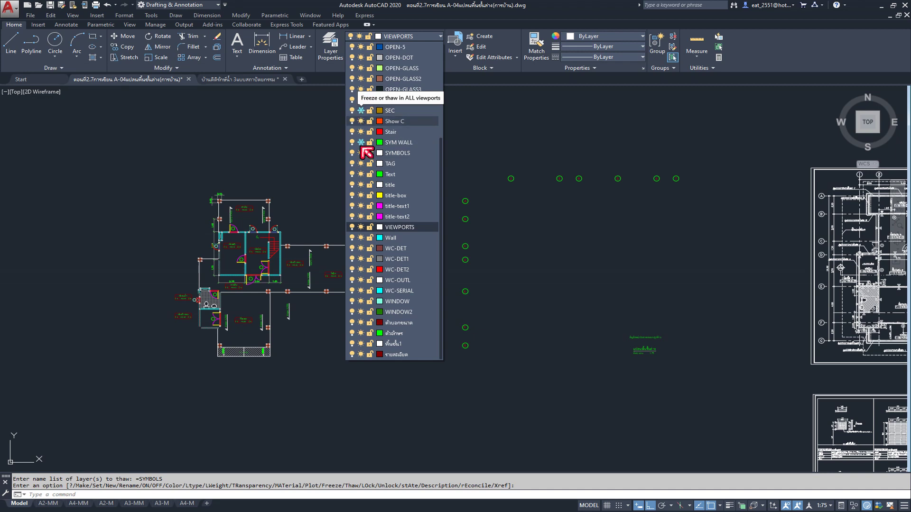
scroll(368, 204, "up", 5)
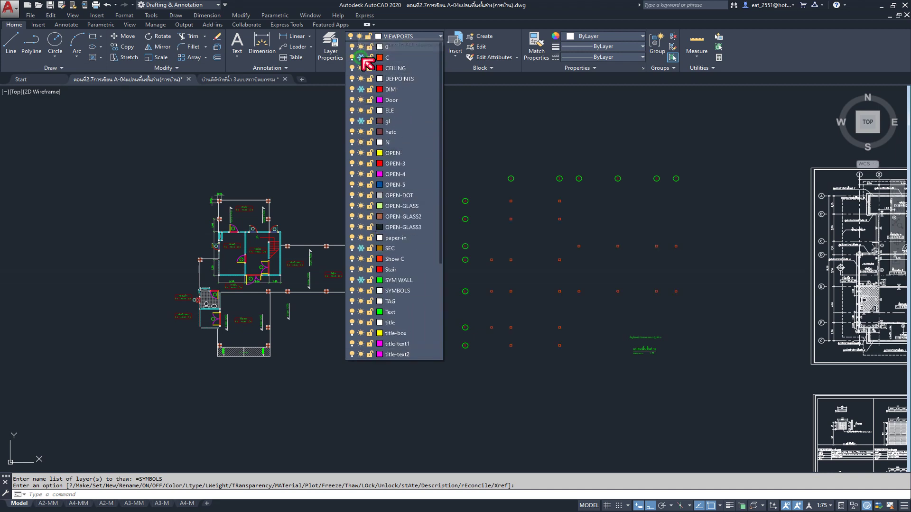
left_click(361, 89)
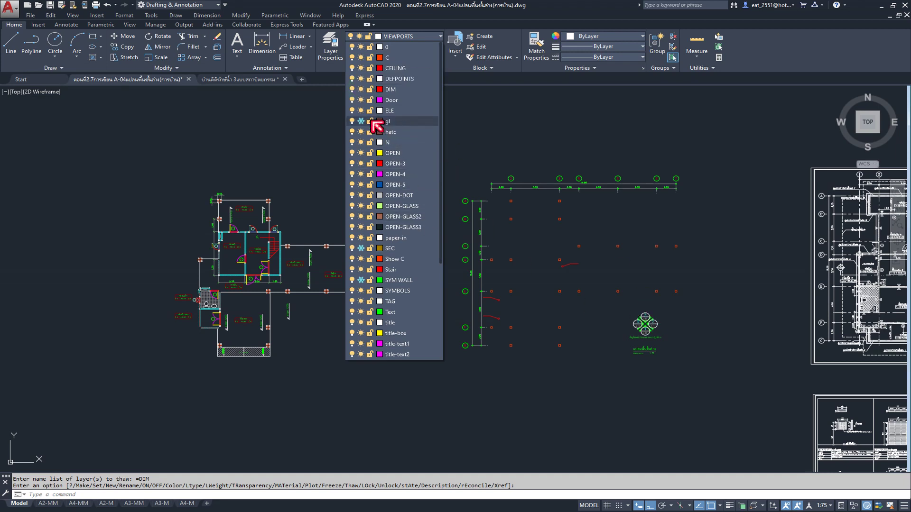
left_click(608, 357)
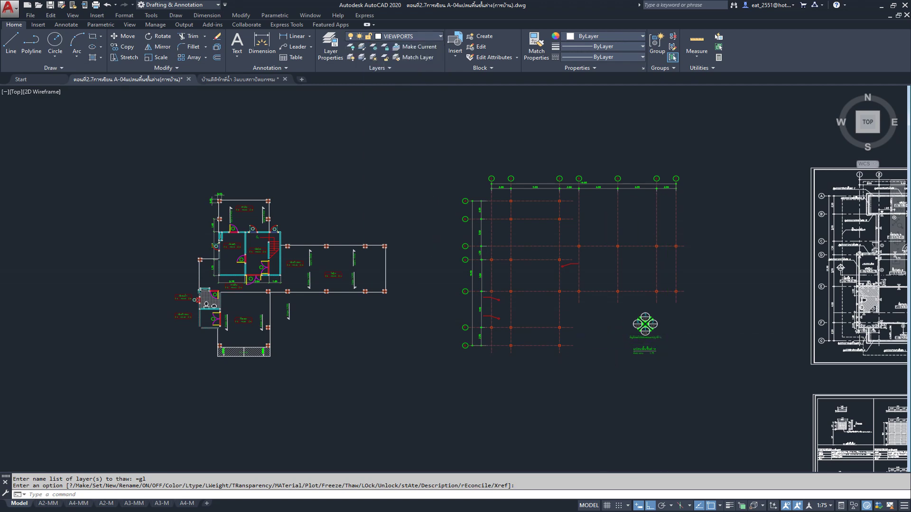
scroll(650, 327, "up", 5)
Put the section symbol objects on the SYMBOLS layer.
left_click(443, 212)
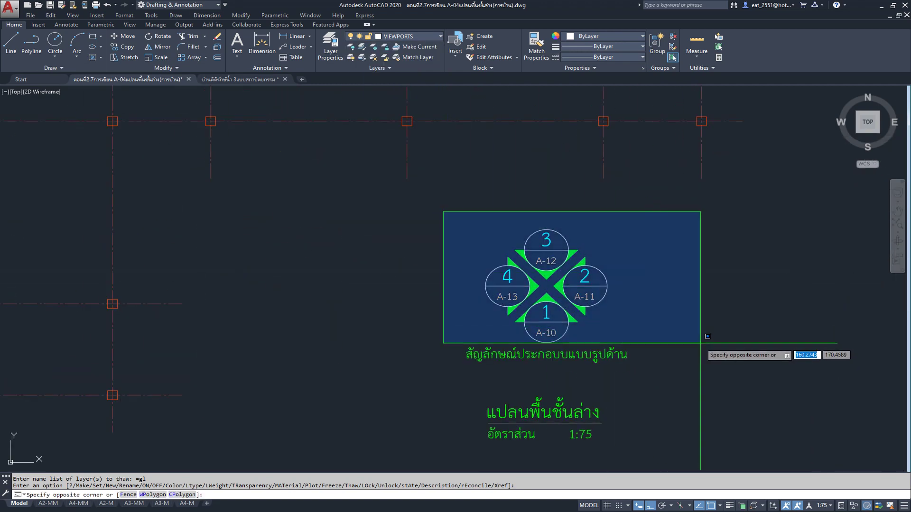
left_click(694, 324)
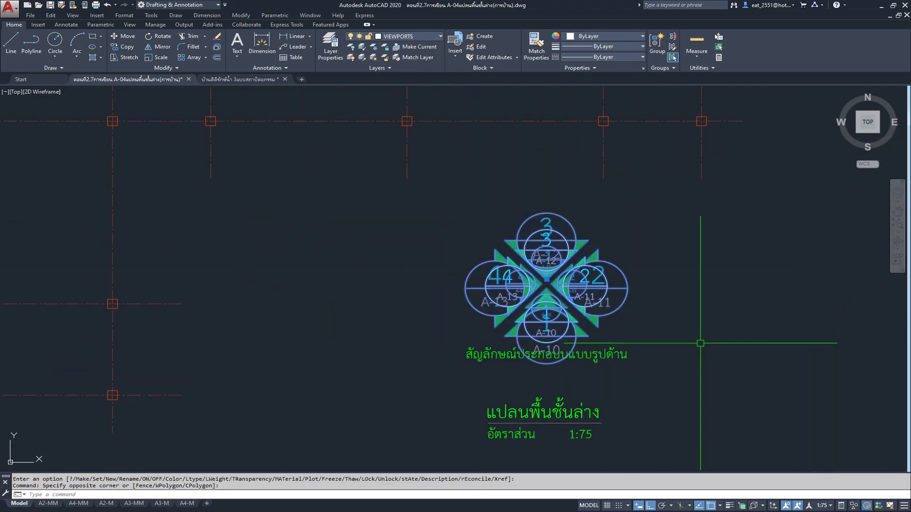
left_click(428, 34)
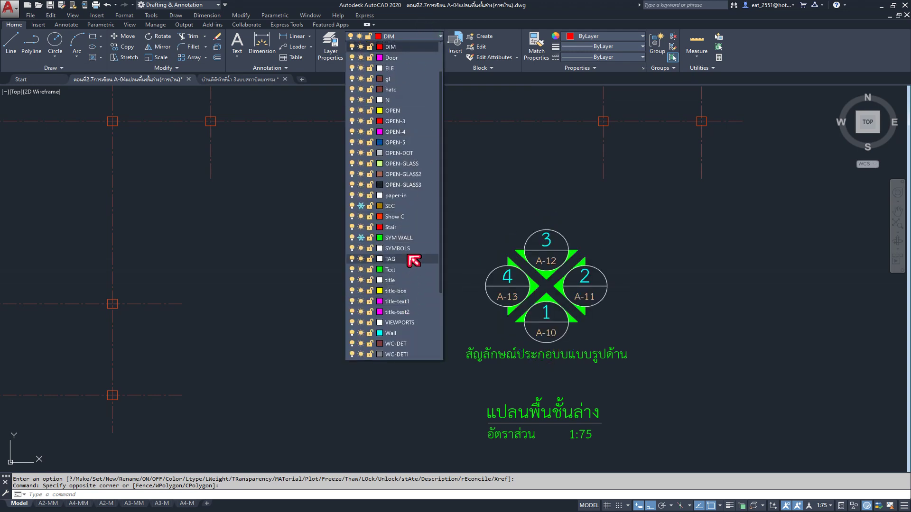
left_click(412, 251)
left_click(370, 336)
left_click(397, 289)
key("Escape")
Zoom in and trial-select the nearby polyline and circle, then clear the selection.
scroll(397, 290, "down", 3)
scroll(427, 189, "up", 2)
scroll(502, 211, "up", 3)
scroll(502, 211, "up", 1)
left_click(358, 213)
left_click(555, 302)
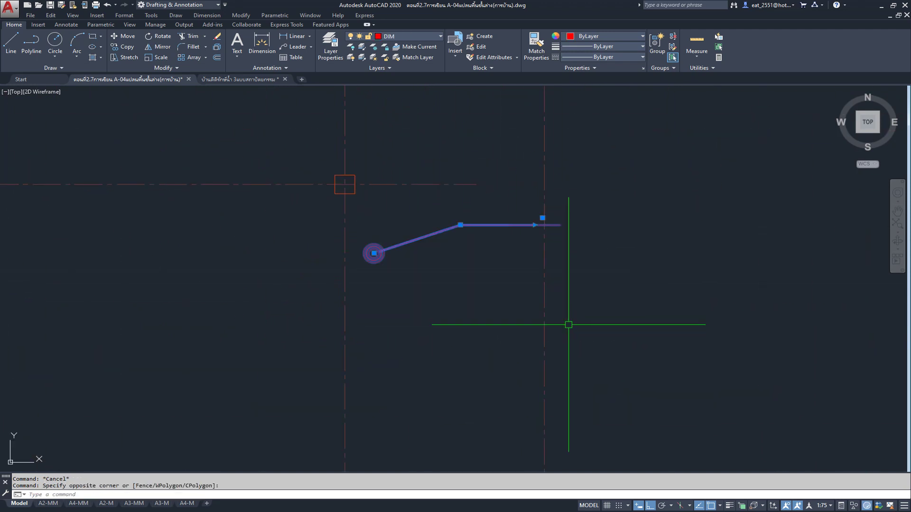
key("Escape")
scroll(560, 245, "down", 2)
scroll(579, 226, "up", 1)
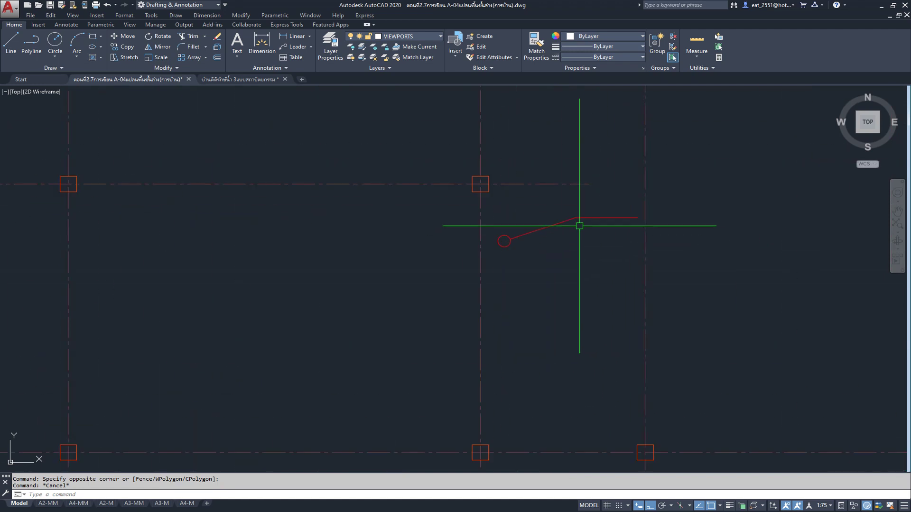
Move the three red leader markers 30 units left.
left_click(569, 214)
scroll(571, 212, "down", 3)
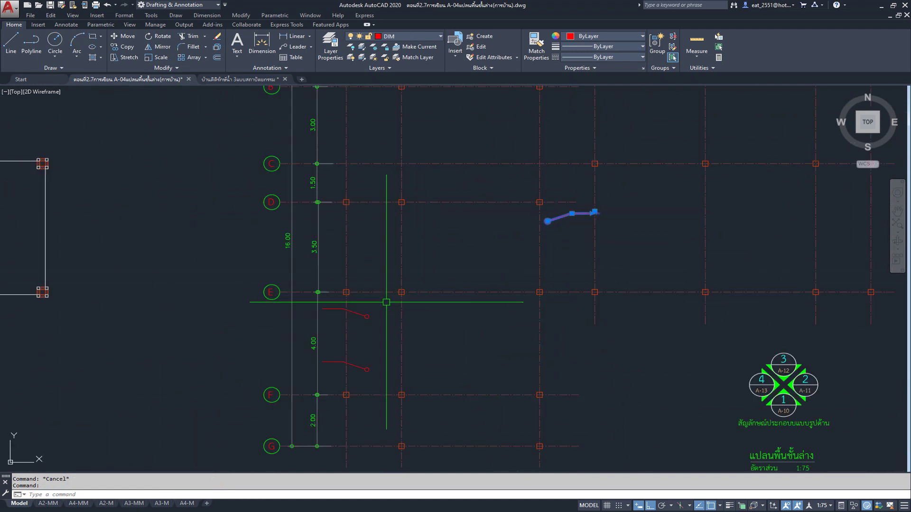
left_click(344, 363)
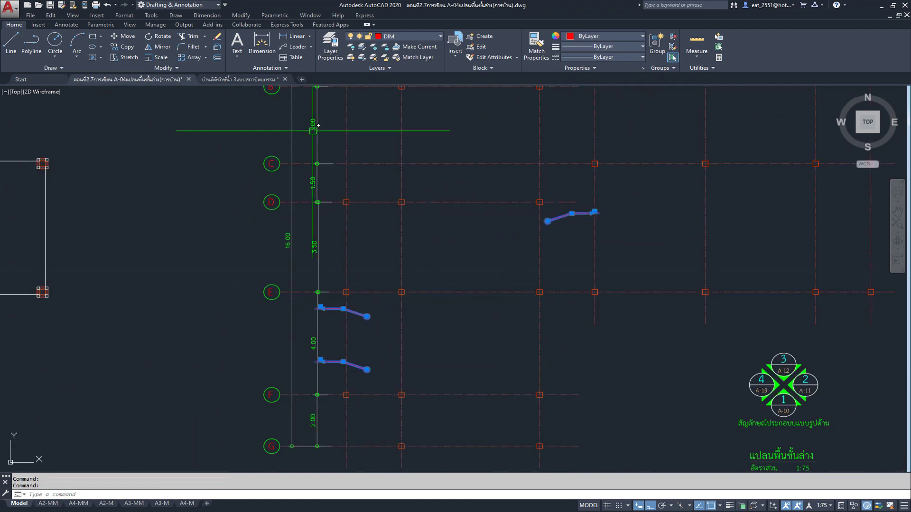
left_click(127, 39)
left_click(647, 349)
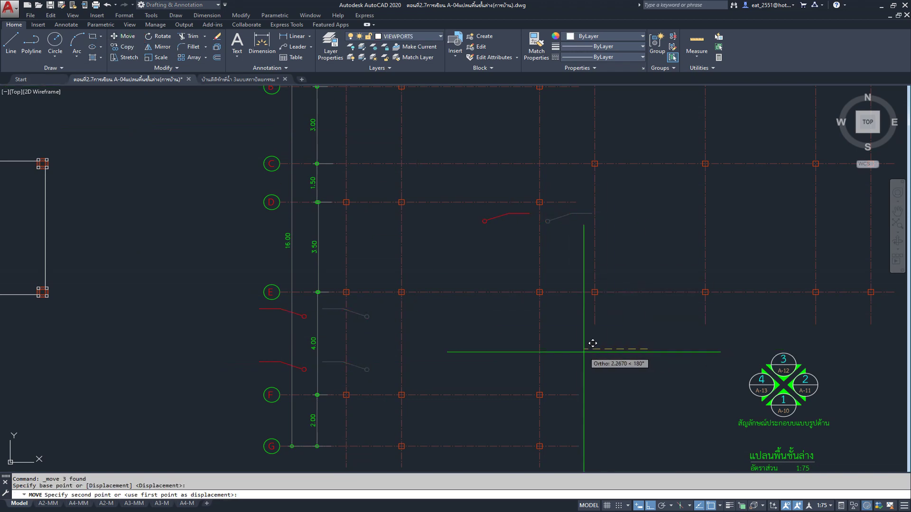
type("30")
key("Return")
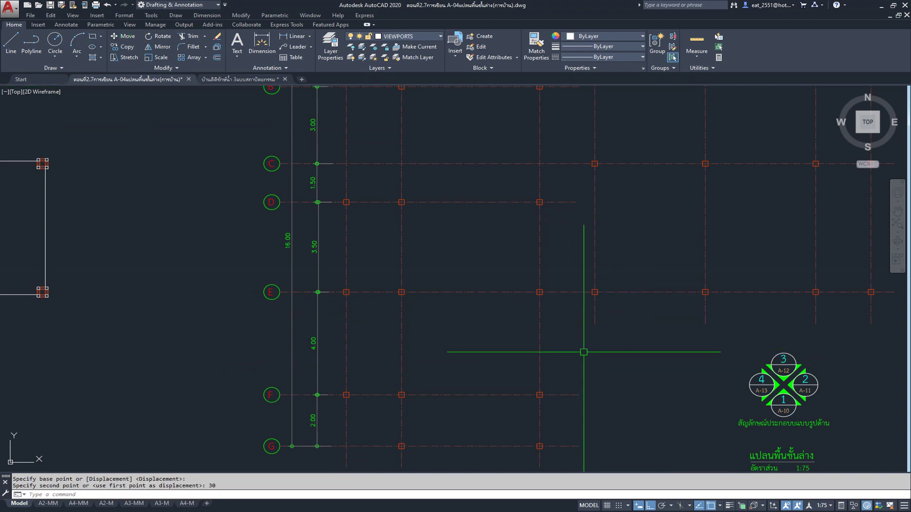
scroll(583, 352, "down", 5)
scroll(204, 278, "up", 3)
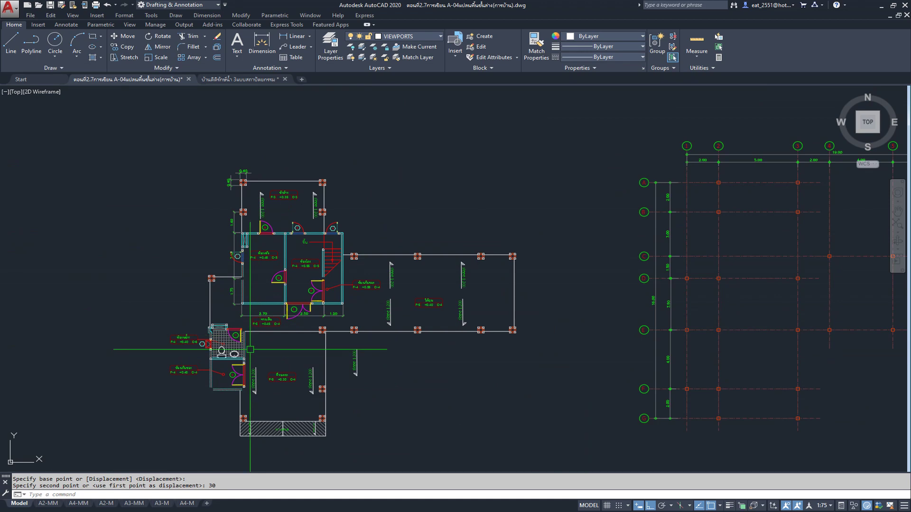
Zoom out and pan to reveal the reference sheet, then start a crossing window around it.
scroll(202, 335, "up", 3)
scroll(169, 306, "down", 2)
scroll(360, 261, "down", 2)
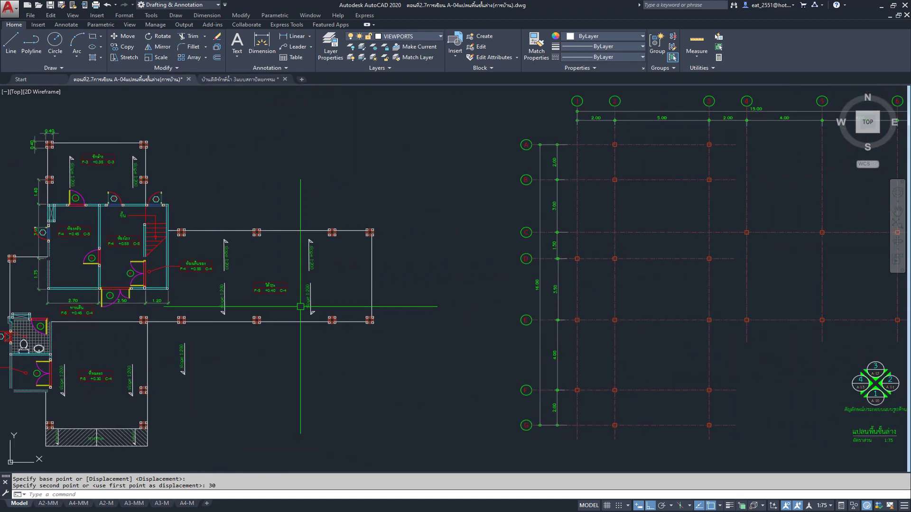
middle_click_drag(468, 271, 285, 278)
scroll(285, 278, "down", 2)
scroll(279, 230, "down", 1)
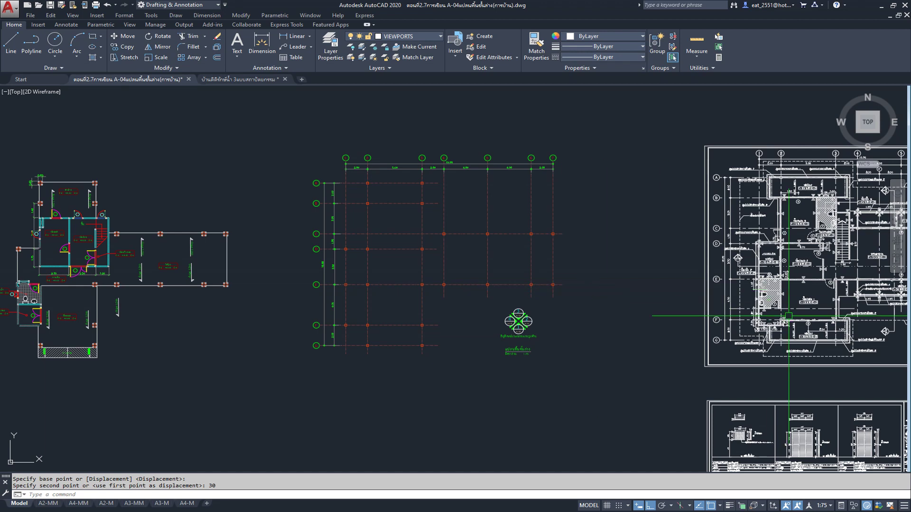
middle_click_drag(799, 315, 678, 302)
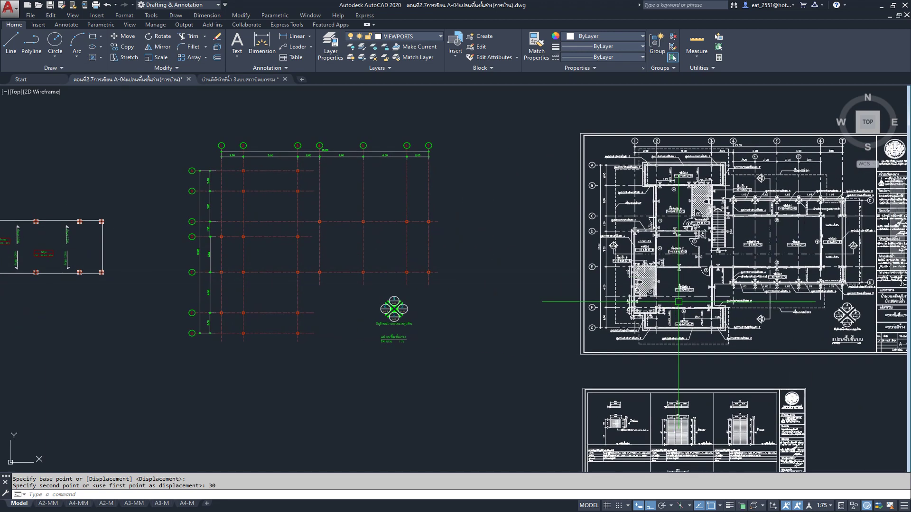
scroll(589, 302, "down", 3)
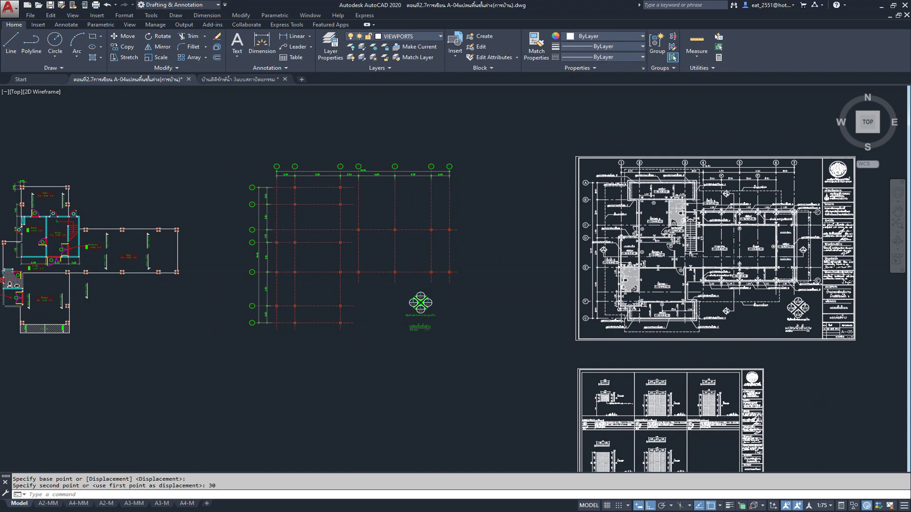
left_click(771, 174)
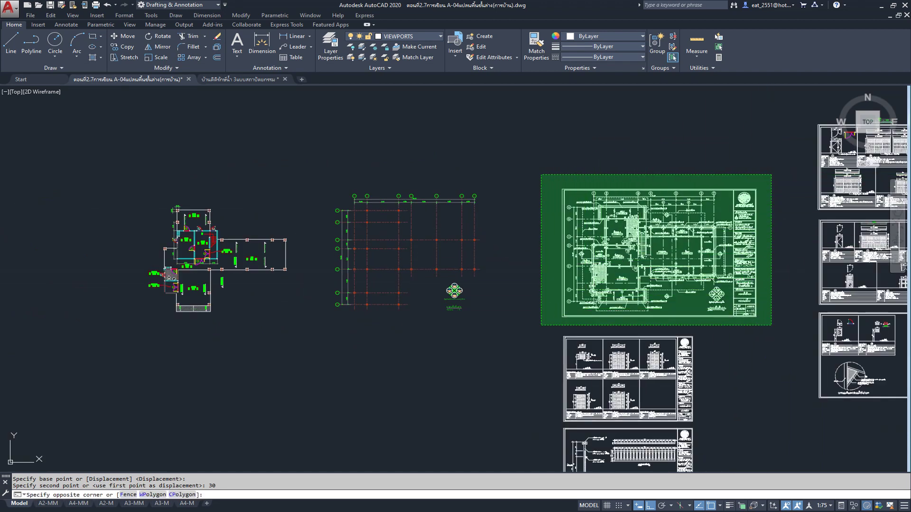
Move the selected A-05 reference sheet left to sit just right of the column grid.
left_click(541, 325)
left_click(135, 39)
left_click(423, 122)
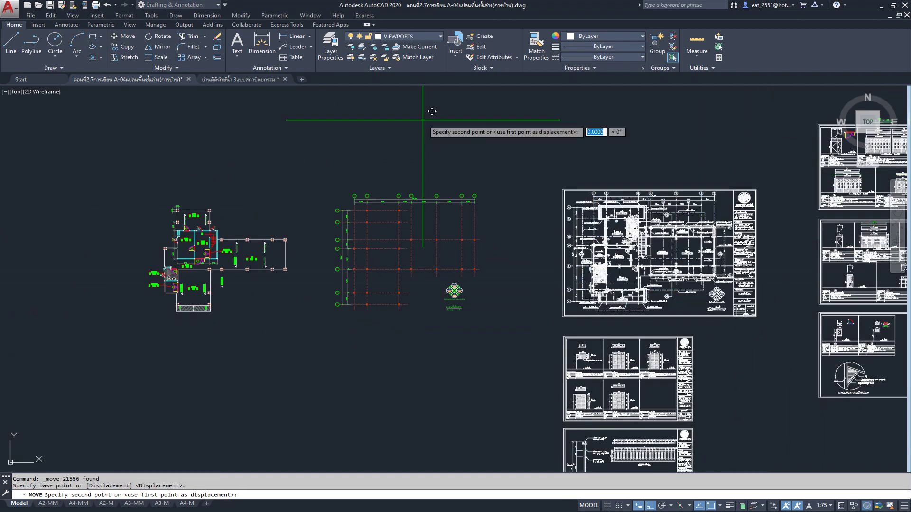
left_click(354, 123)
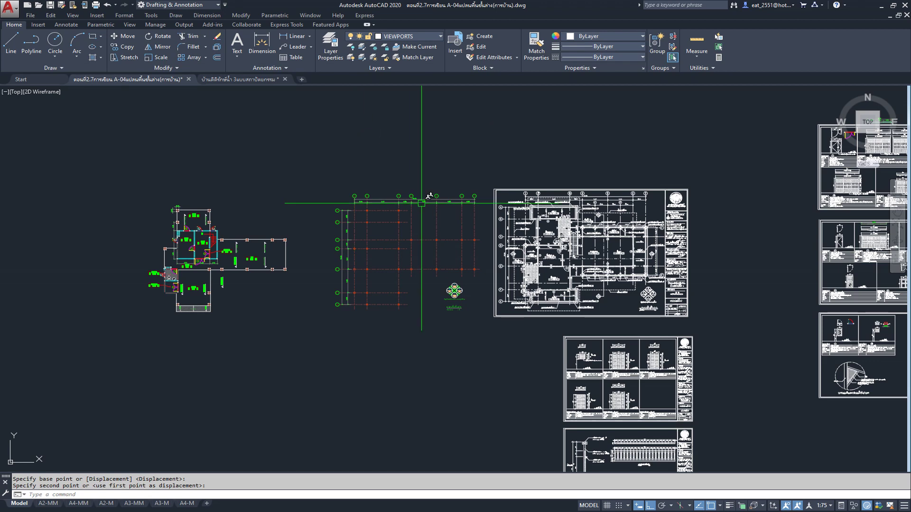
scroll(379, 248, "up", 3)
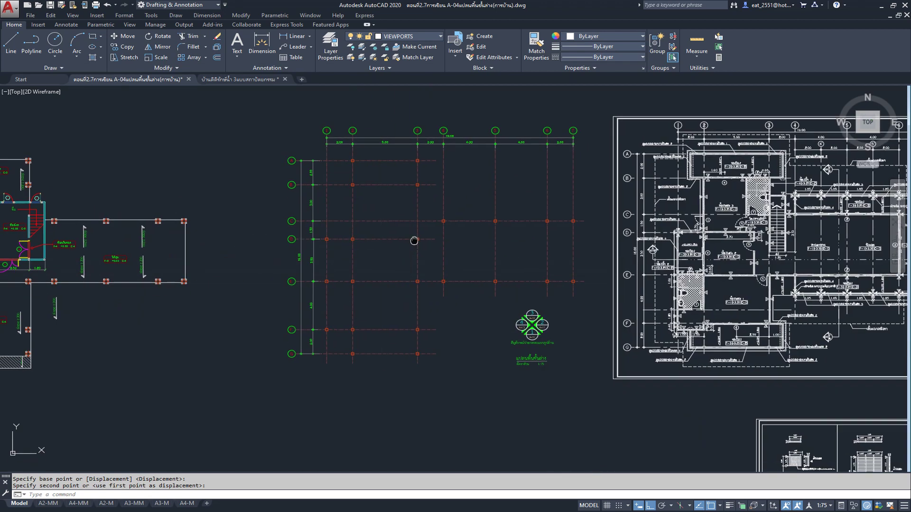
scroll(408, 294, "up", 1)
scroll(397, 297, "up", 1)
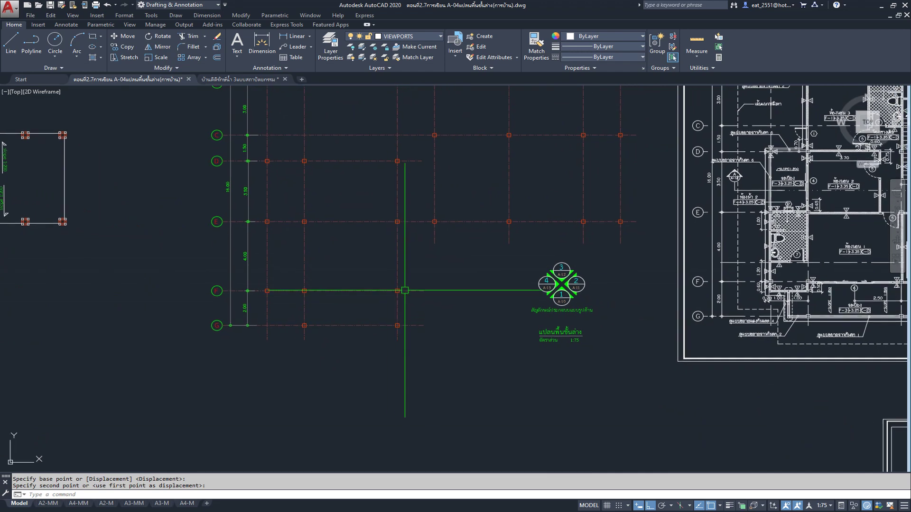
middle_click_drag(641, 297, 463, 277)
scroll(688, 234, "up", 2)
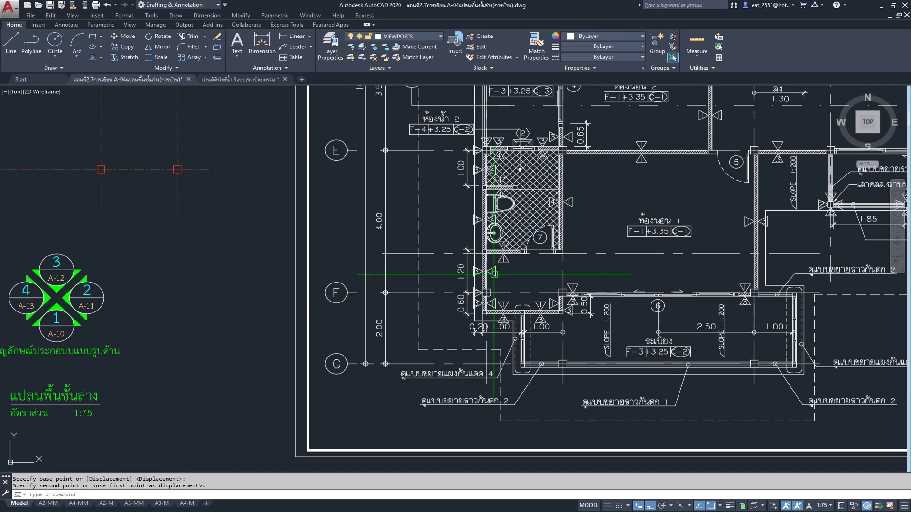
scroll(512, 282, "down", 2)
scroll(527, 289, "down", 1)
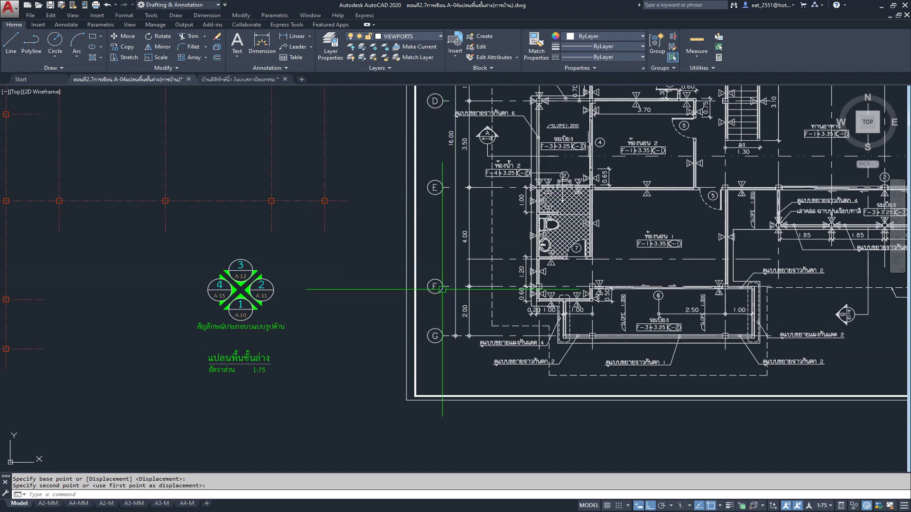
middle_click_drag(466, 284, 839, 259)
middle_click_drag(417, 260, 559, 301)
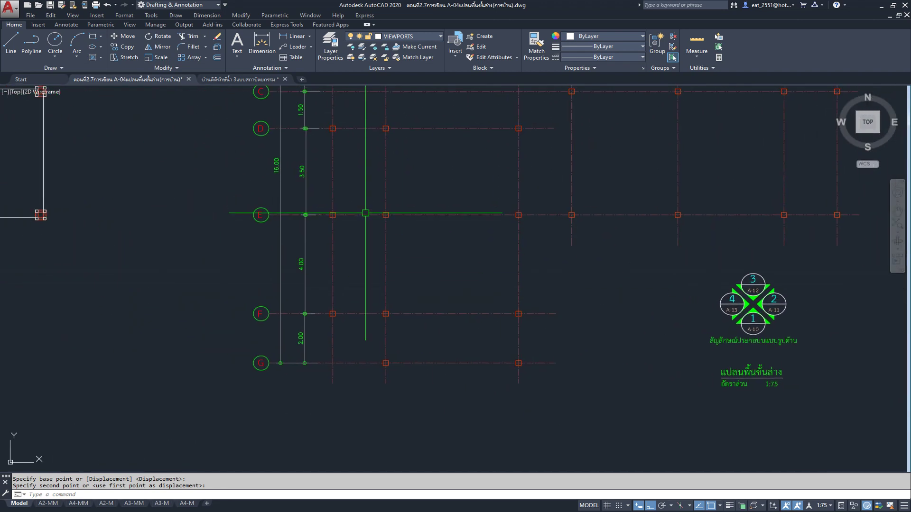
middle_click_drag(315, 300, 364, 314)
scroll(335, 305, "up", 1)
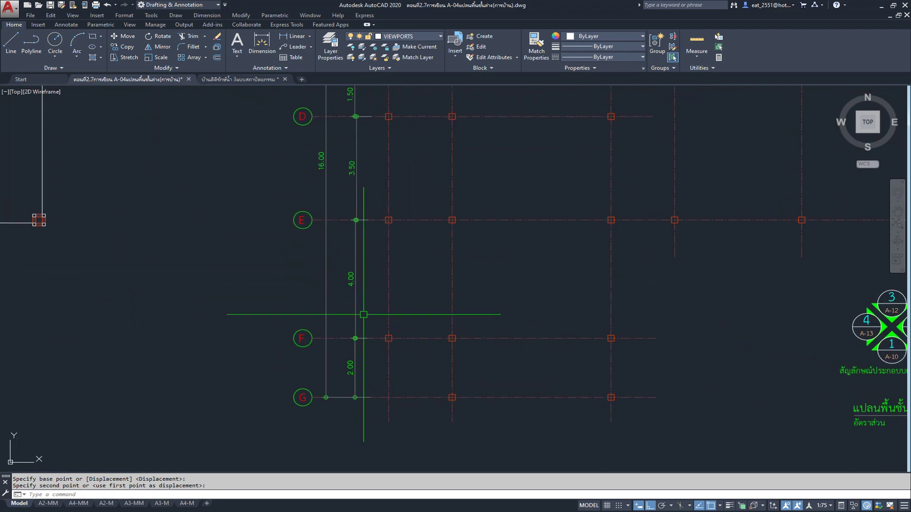
Make Wall the current layer and start a multiline wall at the grid E column.
left_click(427, 38)
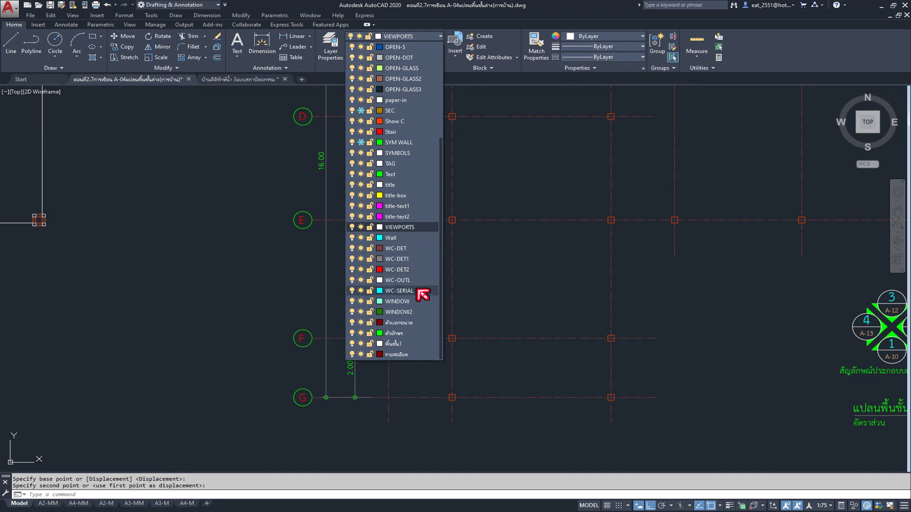
left_click(406, 237)
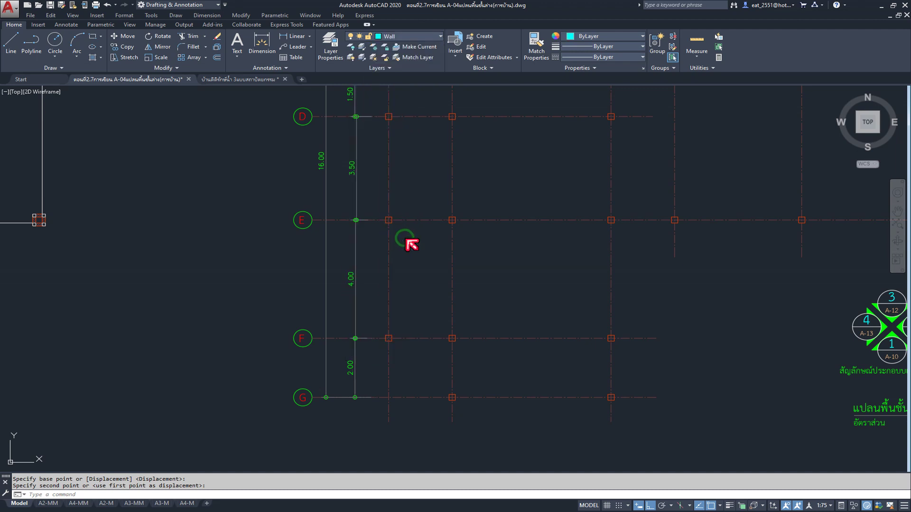
left_click(175, 16)
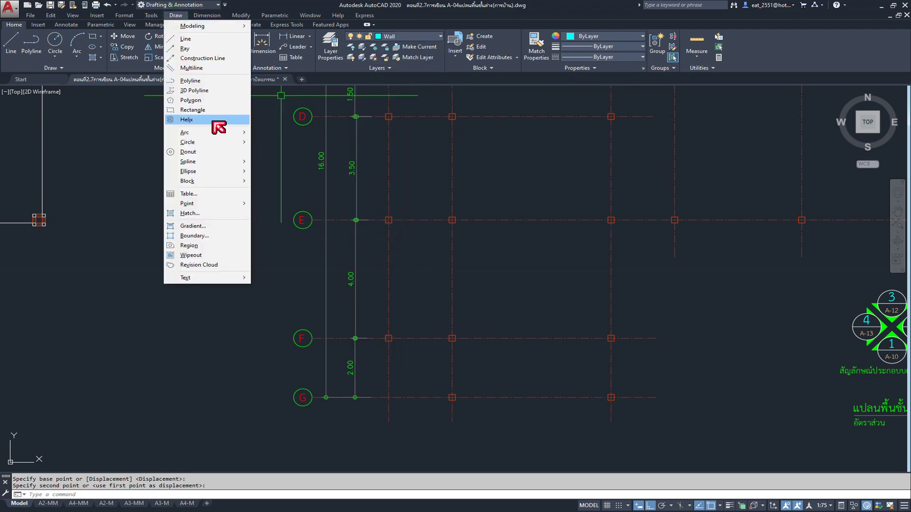
left_click(209, 67)
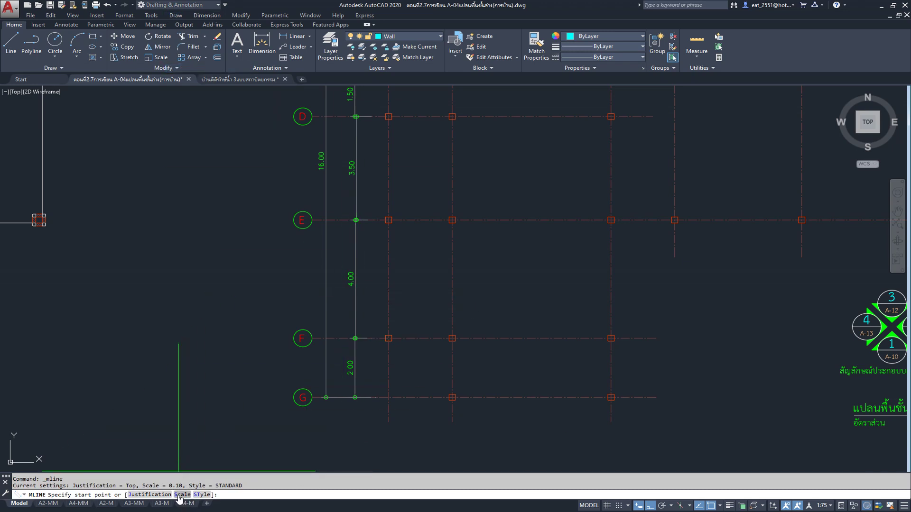
scroll(383, 225, "up", 5)
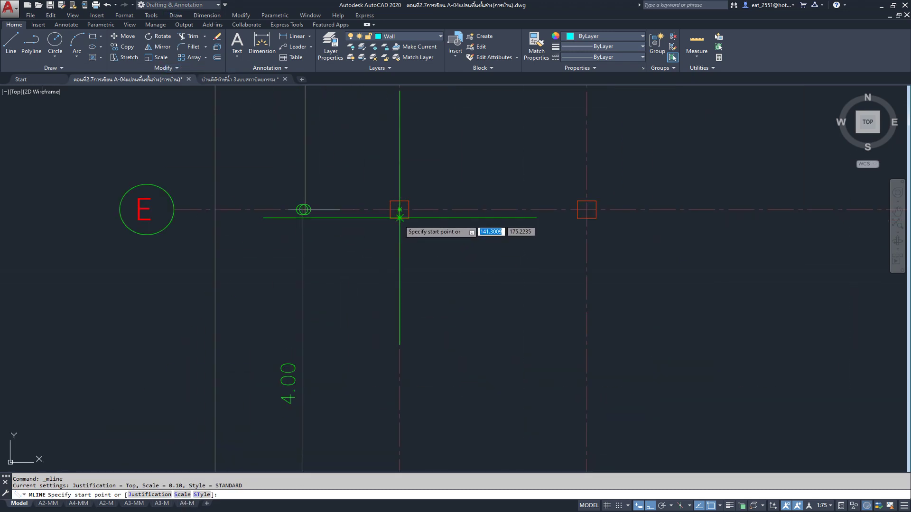
left_click(400, 217)
Draw a 0.6-long multiline wall from the column centre on grid line F.
scroll(398, 262, "down", 2)
middle_click_drag(402, 387, 422, 286)
scroll(425, 367, "up", 3)
scroll(424, 366, "up", 2)
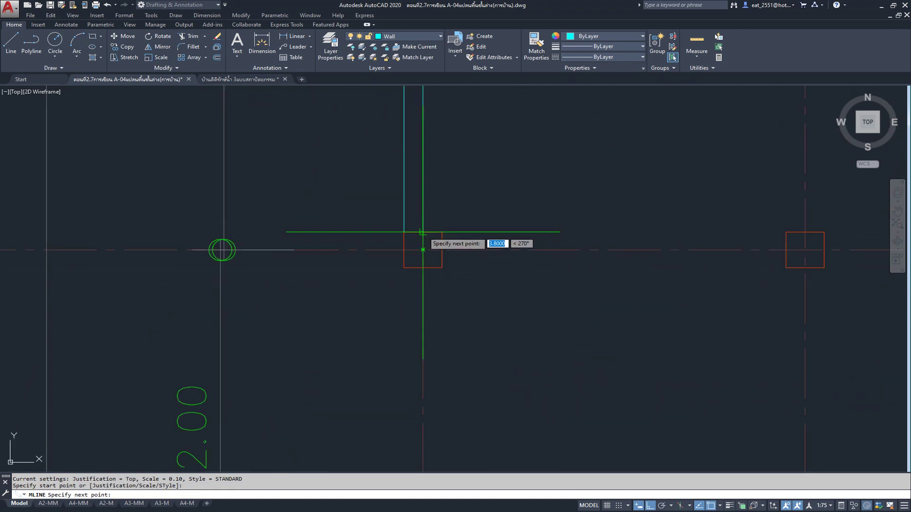
key("Escape")
key("Return")
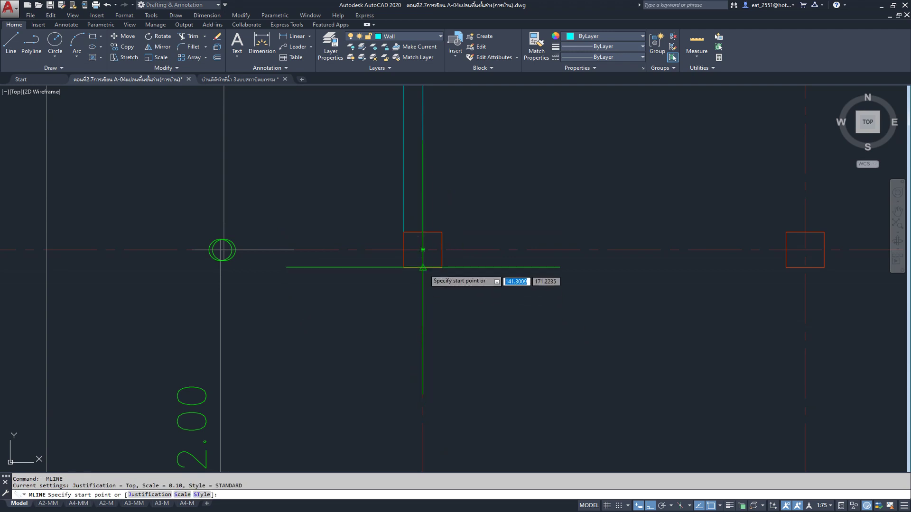
left_click(423, 250)
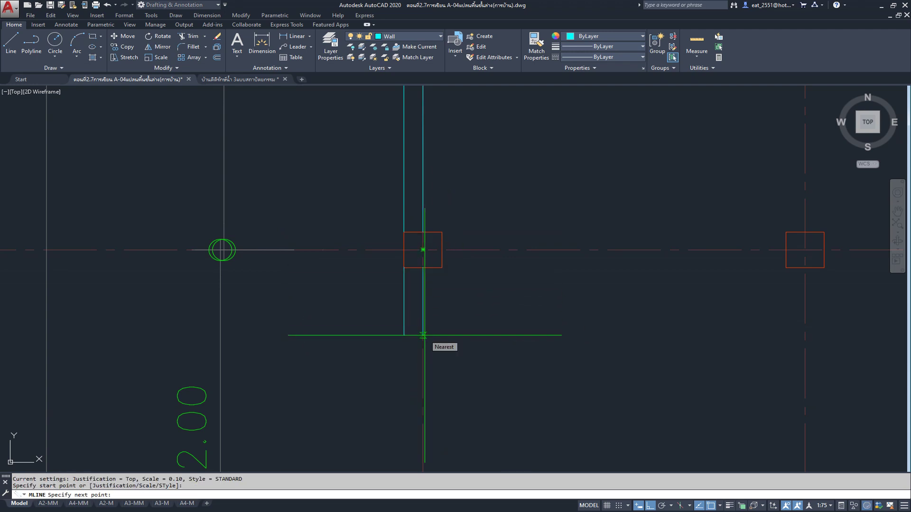
type(".6")
key("Return")
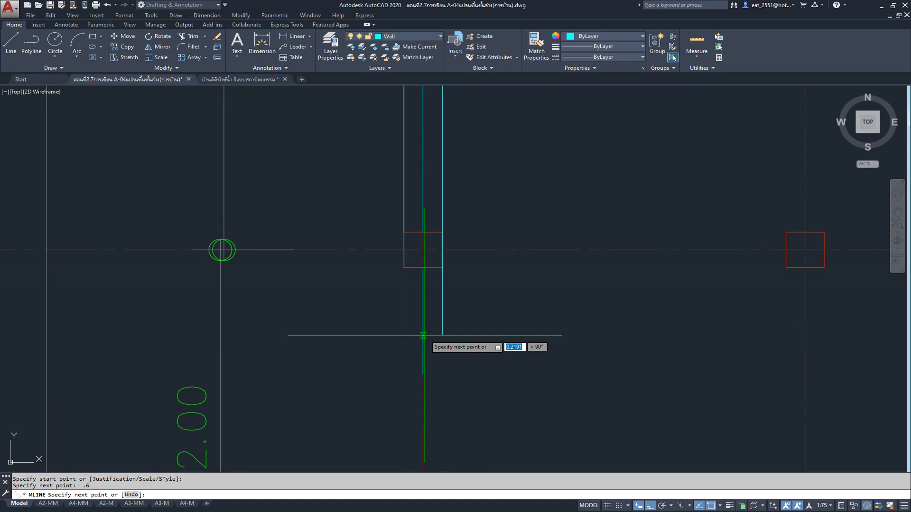
key("Return")
Check the 0.60 wall offsets on the reference plan, then return to the grid F walls.
scroll(421, 346, "down", 5)
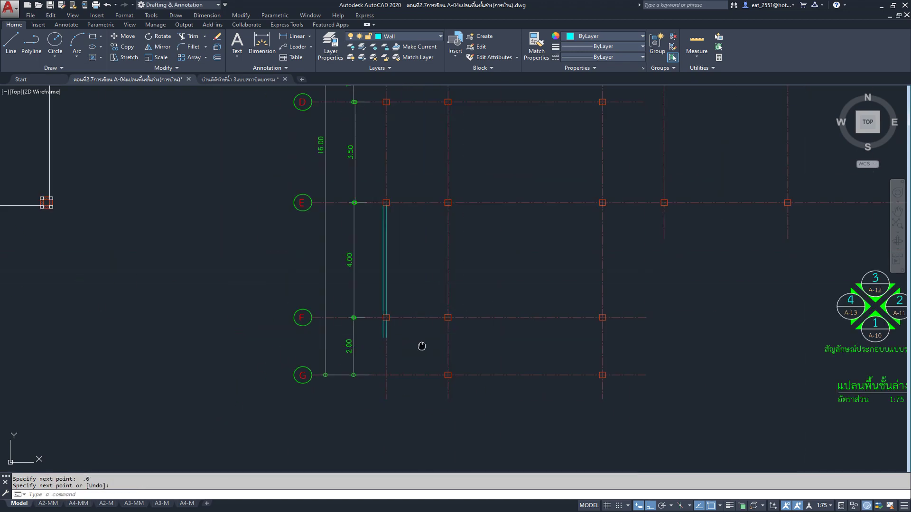
middle_click_drag(422, 346, 161, 346)
scroll(637, 318, "up", 6)
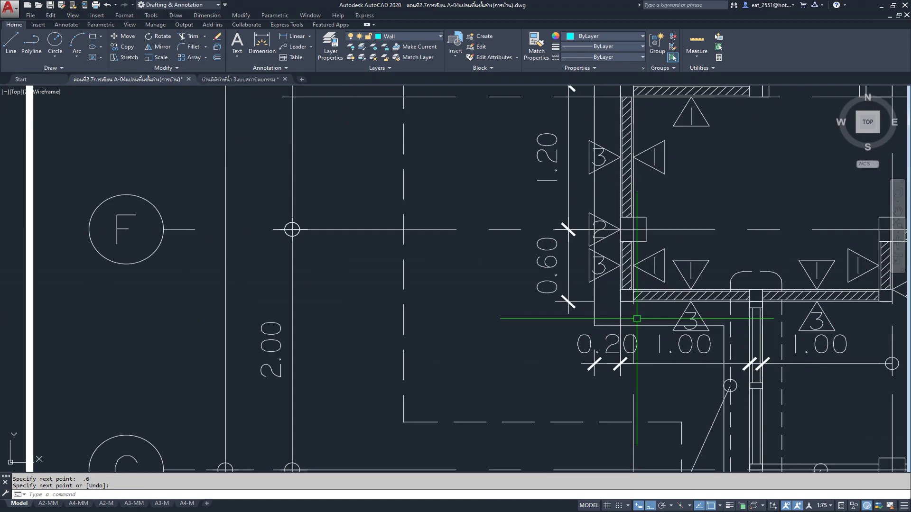
middle_click_drag(637, 318, 450, 308)
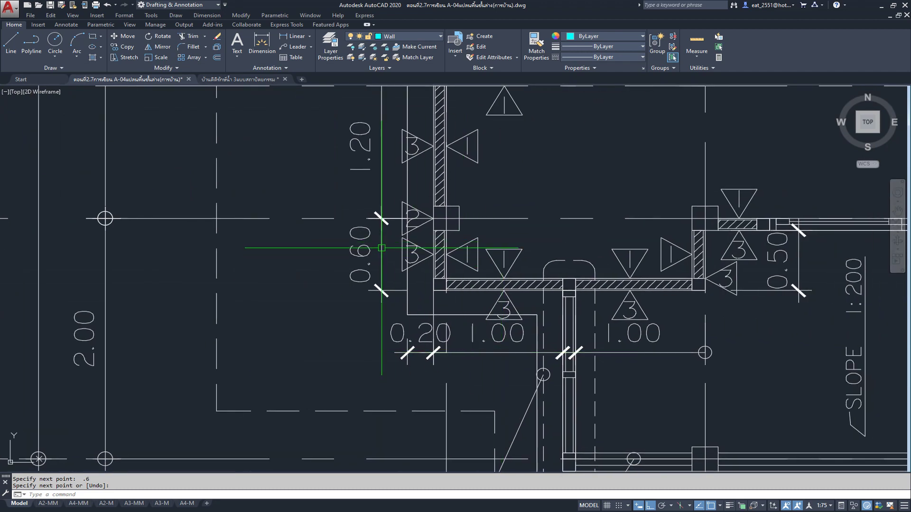
scroll(381, 248, "down", 3)
scroll(381, 248, "down", 2)
scroll(381, 248, "down", 4)
middle_click_drag(321, 336, 575, 285)
middle_click_drag(250, 258, 444, 269)
scroll(480, 265, "up", 3)
scroll(358, 315, "up", 3)
left_click(294, 36)
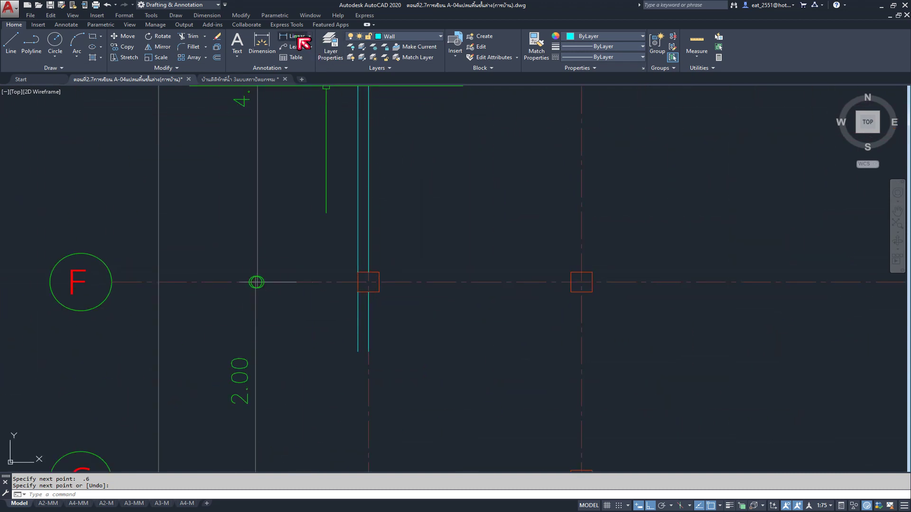
Measure the short wall below grid F (0.70) and shorten its bottom end by 0.1.
left_click(367, 282)
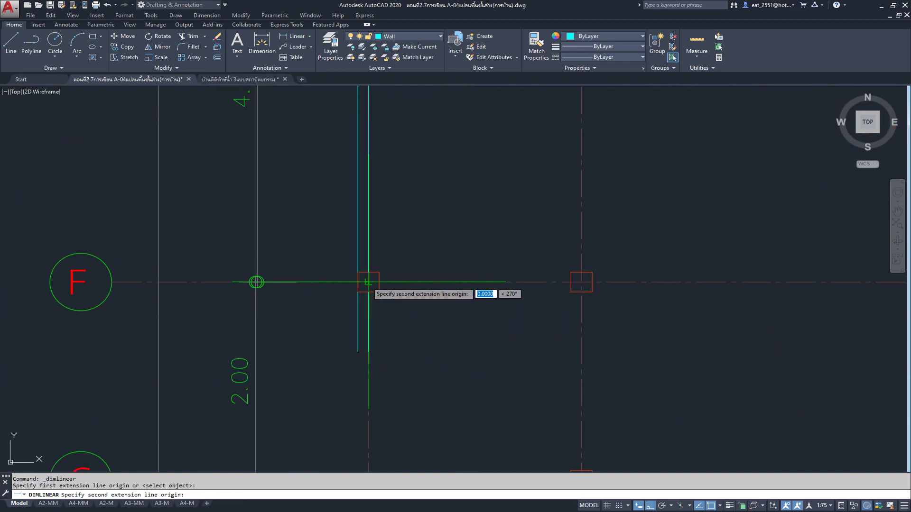
left_click(368, 351)
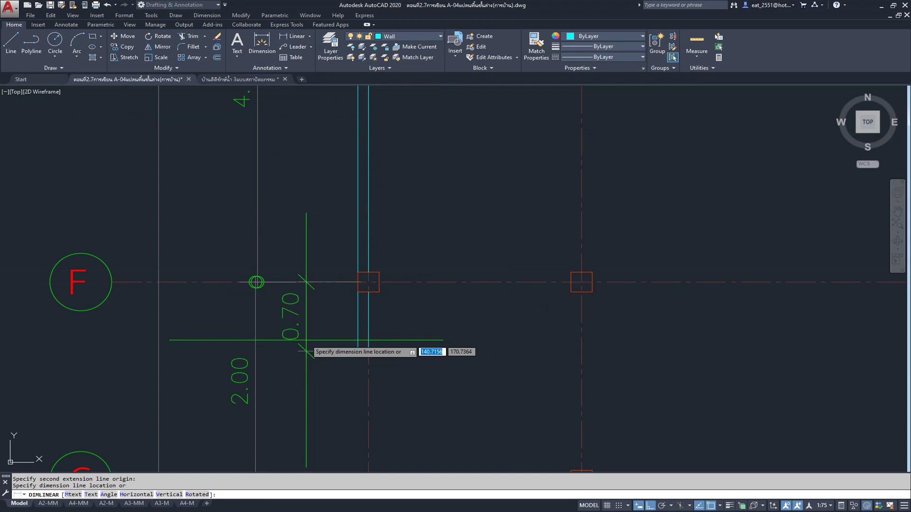
key("Escape")
scroll(361, 349, "up", 1)
scroll(360, 349, "up", 2)
scroll(362, 350, "up", 3)
left_click(363, 349)
left_click(393, 359)
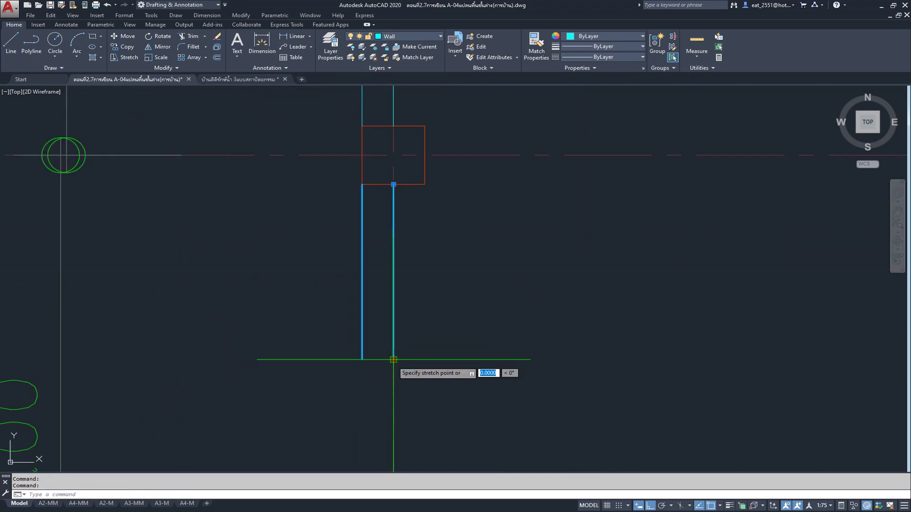
type(".1")
key("Return")
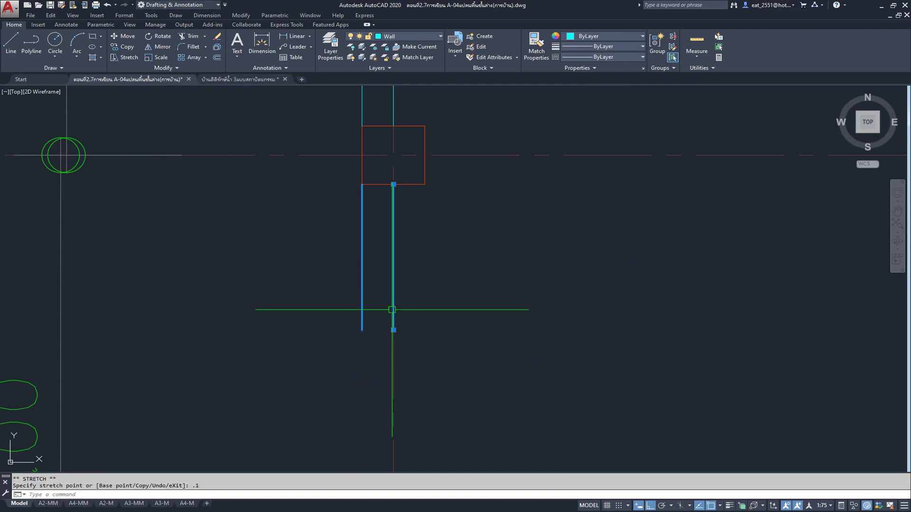
key("Escape")
Copy both grid F wall pieces from the column corner to the next column on the right.
scroll(280, 246, "down", 3)
scroll(284, 246, "down", 1)
mouse_move(329, 260)
middle_mouse_down()
mouse_move(332, 285)
mouse_move(377, 363)
middle_mouse_up()
scroll(374, 294, "down", 3)
scroll(380, 281, "up", 1)
scroll(380, 281, "down", 1)
left_click(360, 247)
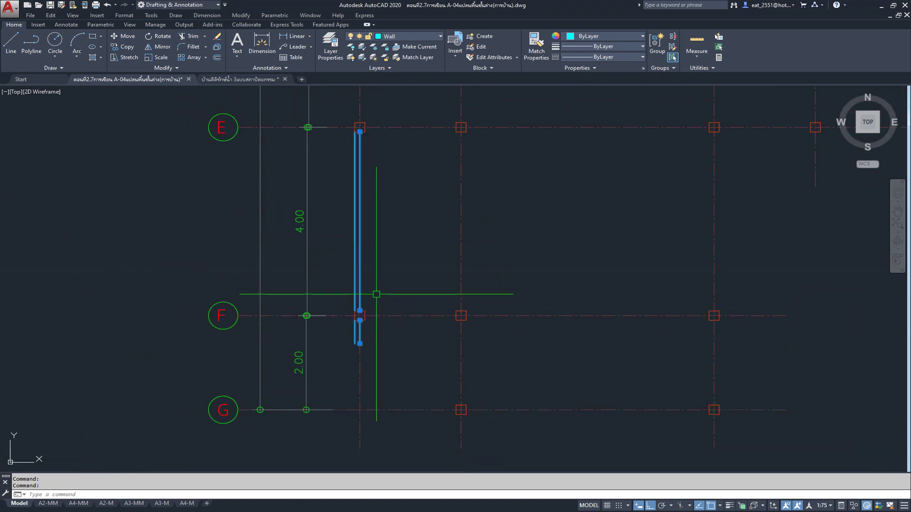
left_click(123, 47)
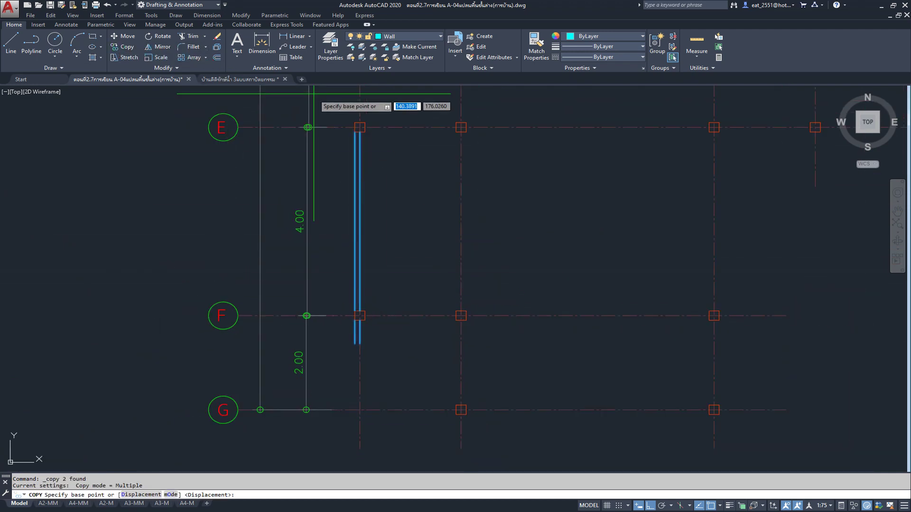
scroll(367, 128, "up", 5)
left_click(381, 143)
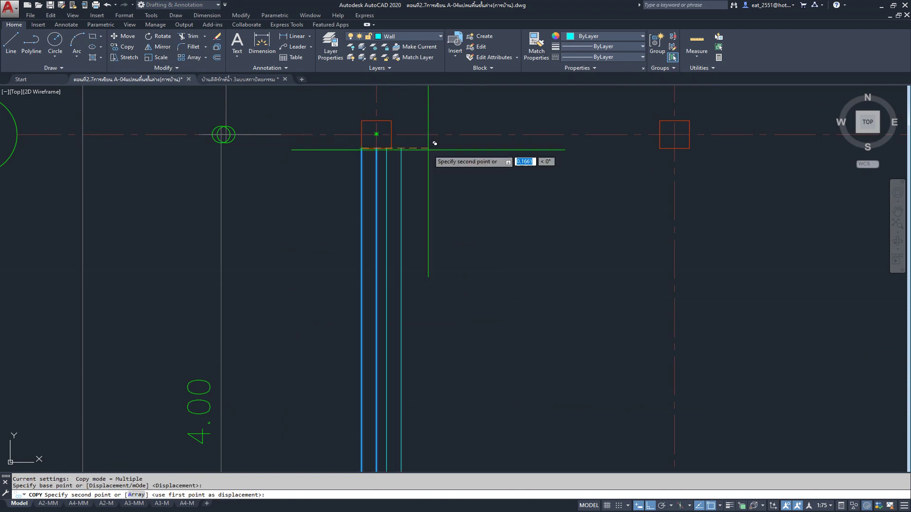
left_click(682, 141)
key("Escape")
scroll(529, 179, "down", 3)
scroll(534, 321, "up", 3)
scroll(518, 329, "up", 1)
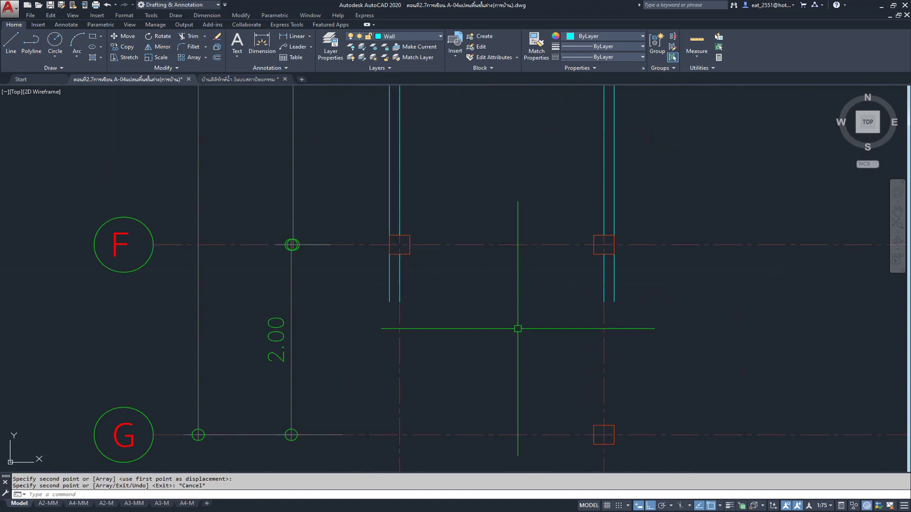
Draw a multiline wall joining the two lower walls' corners below grid F.
left_click(181, 15)
left_click(226, 67)
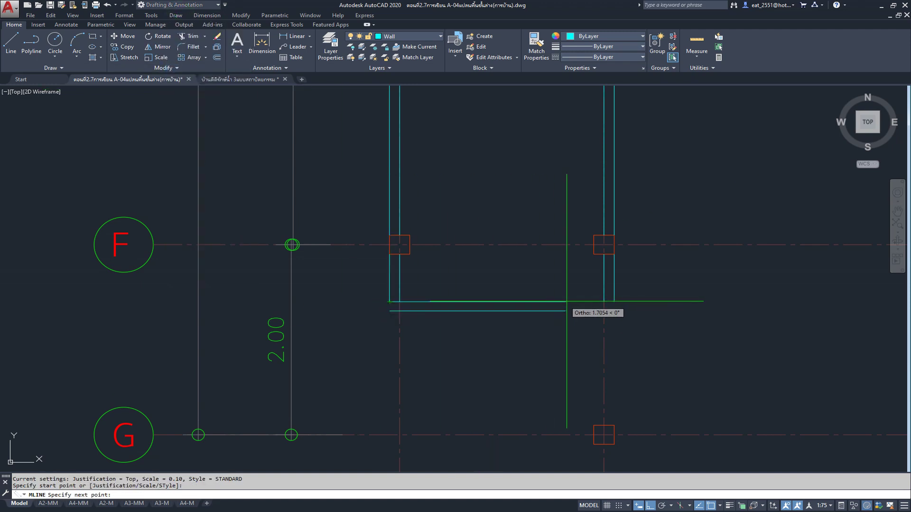
key("Escape")
key("Return")
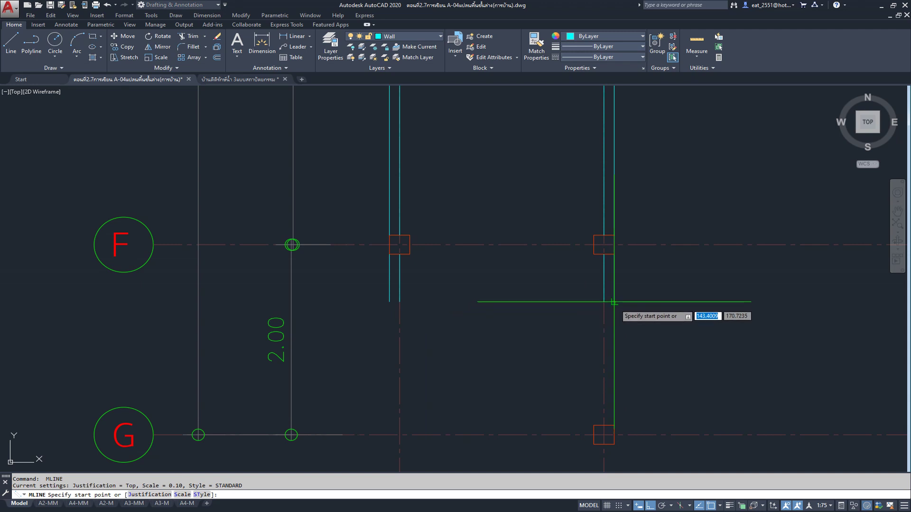
left_click(613, 302)
left_click(390, 302)
key("Escape")
Draw a double-line wall along grid E from the column corner to the right column.
scroll(434, 278, "down", 5)
middle_click_drag(433, 278, 470, 279)
scroll(469, 230, "up", 5)
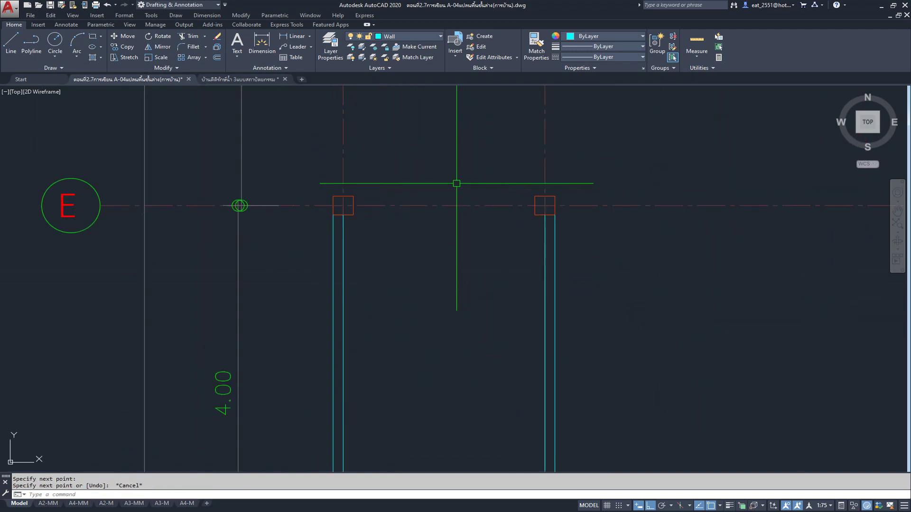
middle_click_drag(405, 219, 417, 224)
scroll(417, 224, "down", 6)
scroll(504, 288, "down", 3)
mouse_move(504, 289)
middle_mouse_down()
mouse_move(480, 308)
mouse_move(351, 322)
middle_mouse_up()
scroll(479, 308, "up", 3)
scroll(577, 245, "up", 3)
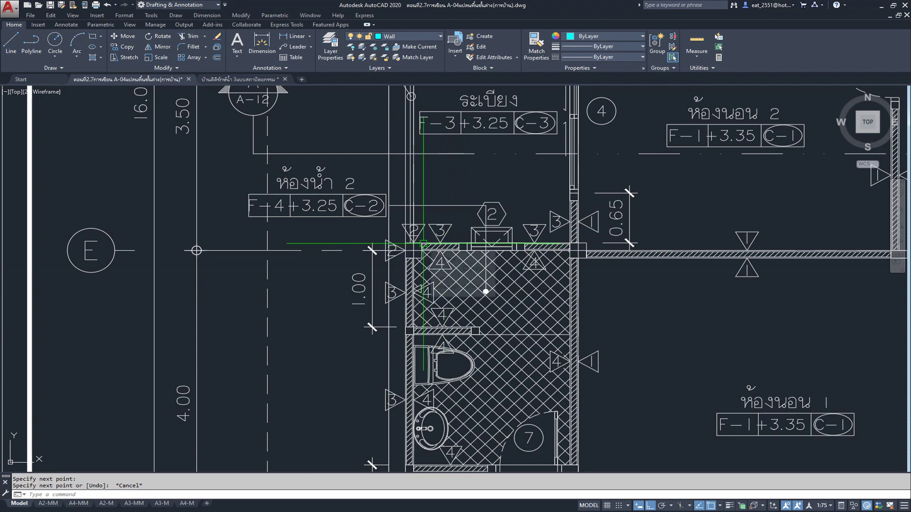
scroll(422, 244, "down", 3)
scroll(534, 262, "up", 1)
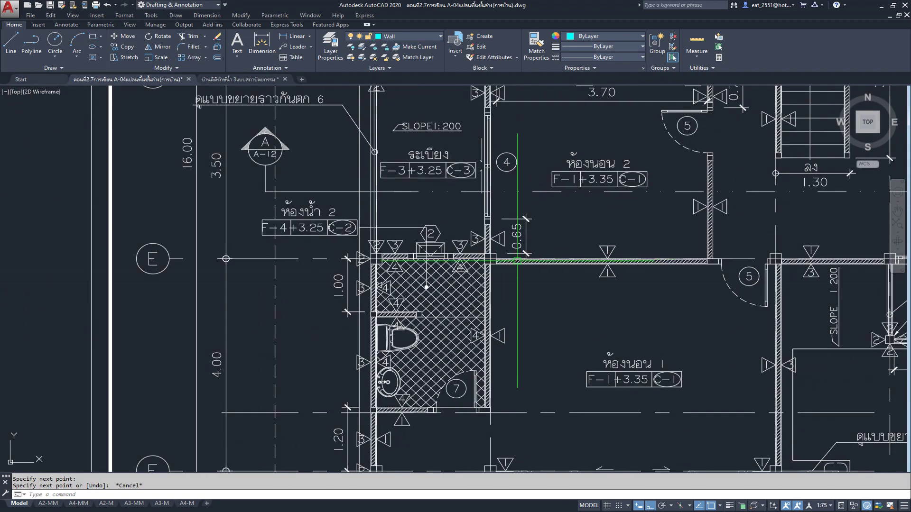
scroll(517, 261, "down", 5)
middle_click_drag(346, 261, 701, 252)
scroll(309, 278, "up", 3)
scroll(349, 304, "up", 1)
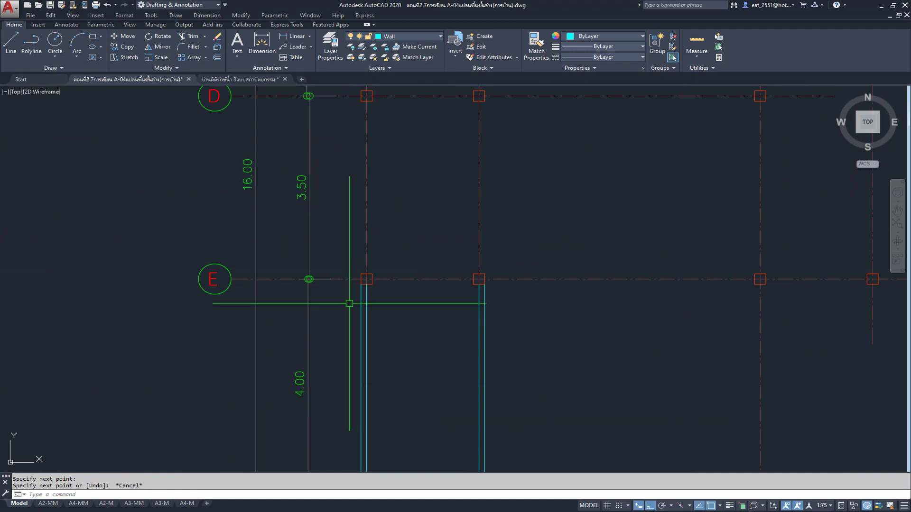
type("ml")
key("Return")
scroll(372, 279, "up", 5)
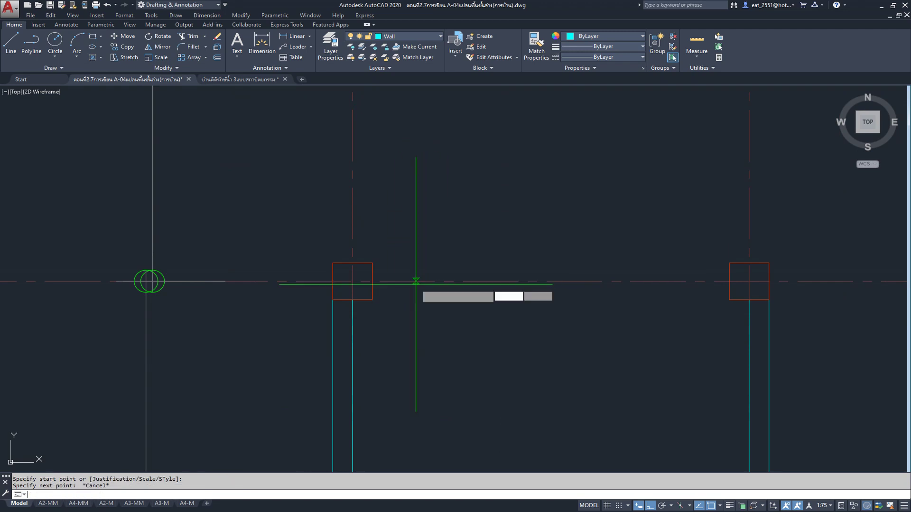
left_click(373, 263)
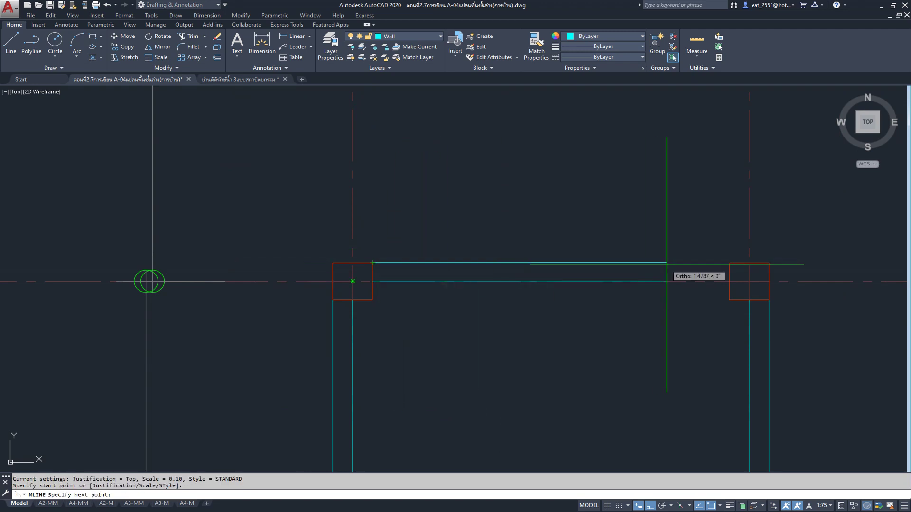
left_click(729, 262)
key("Return")
Add a double-line wall rising from the grid E column endpoint up to grid D.
scroll(415, 397, "down", 5)
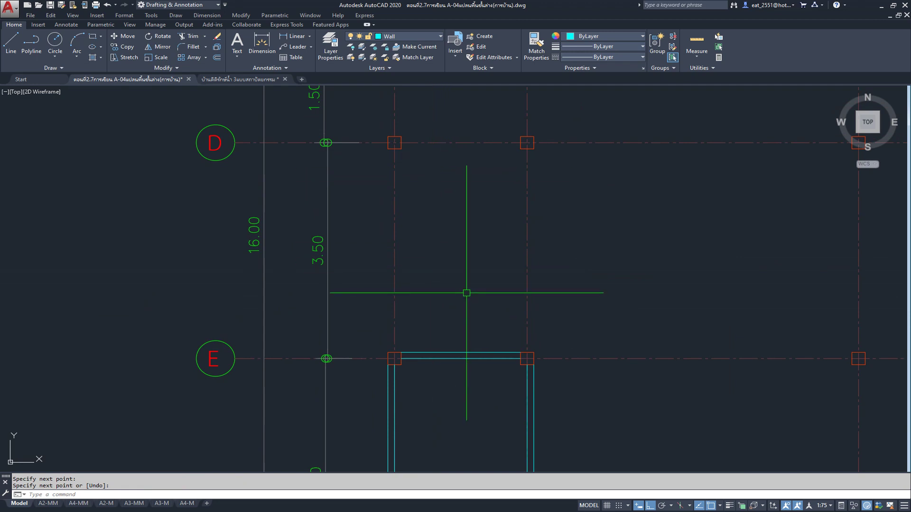
key("Return")
key("Escape")
key("Return")
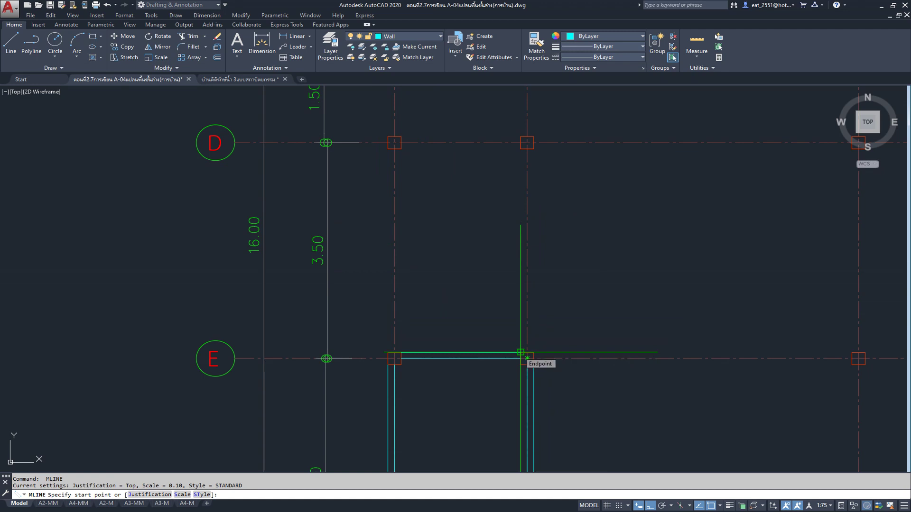
left_click(528, 358)
key("Return")
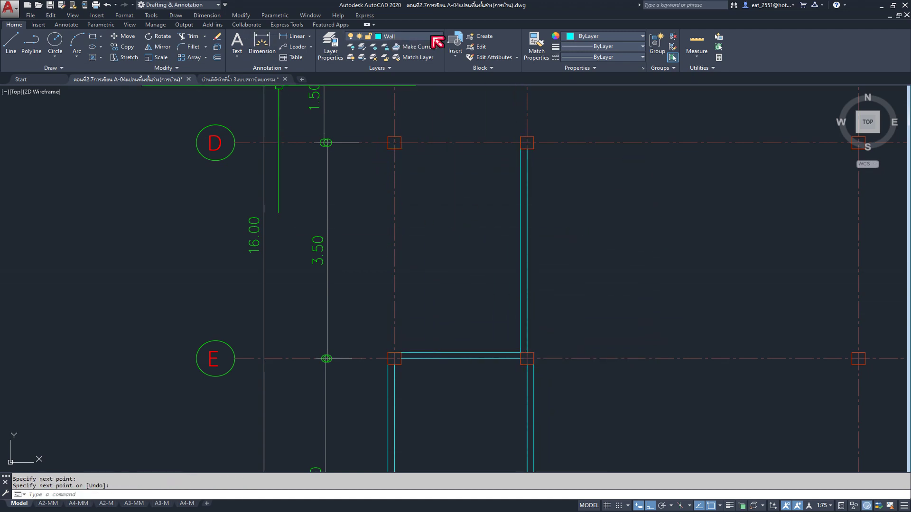
left_click(330, 45)
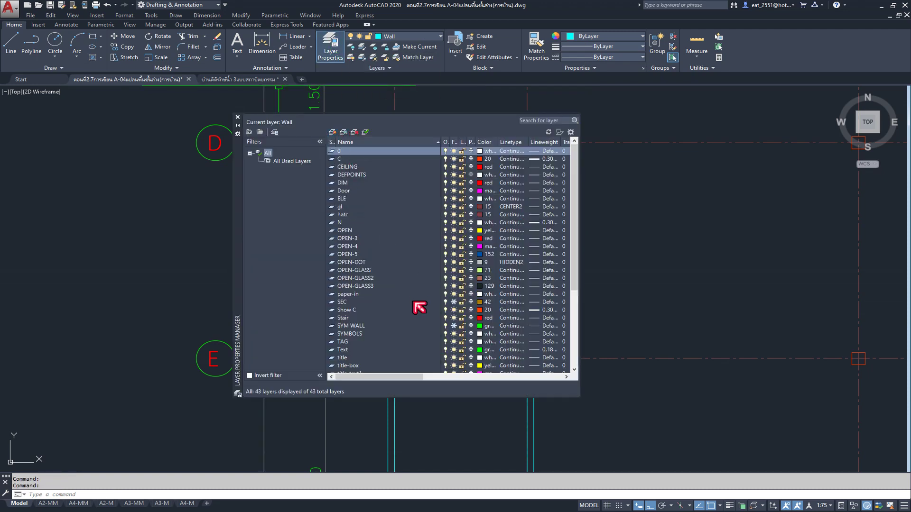
Create a new layer, Layer1, in the Layer Properties Manager.
left_click(333, 132)
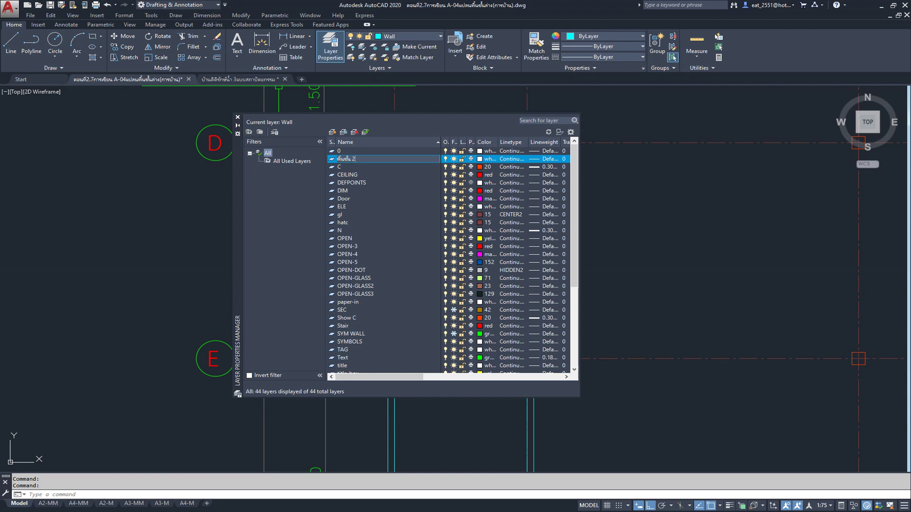
Give the second-floor layer a 0.20 mm lineweight, then close the Layer Properties Manager.
left_click(536, 161)
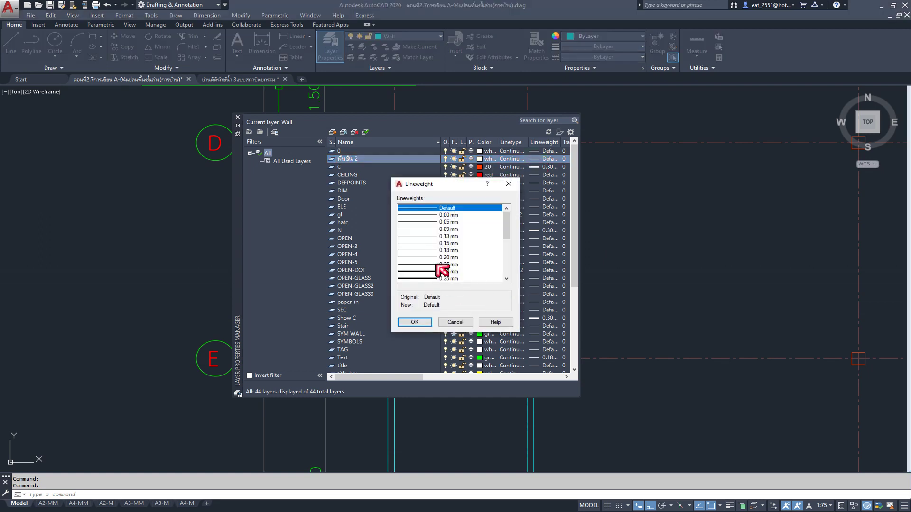
left_click(434, 257)
left_click(415, 323)
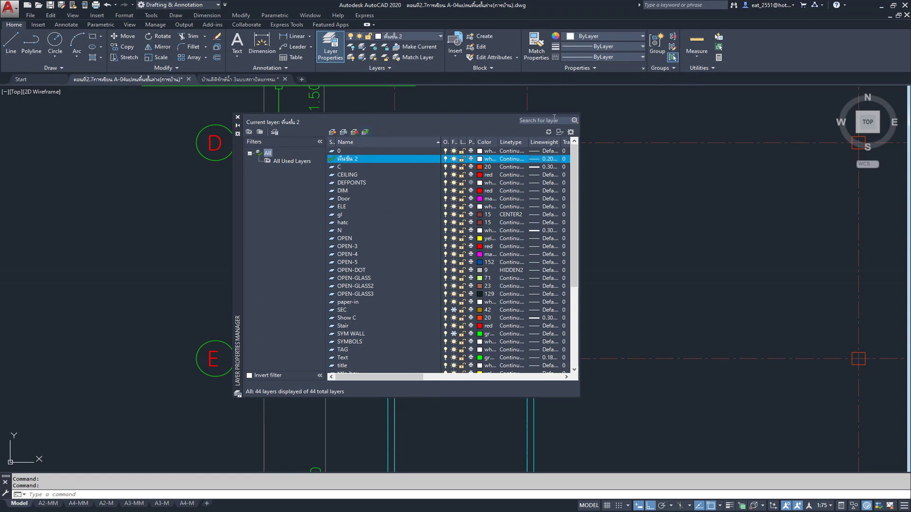
left_click(238, 117)
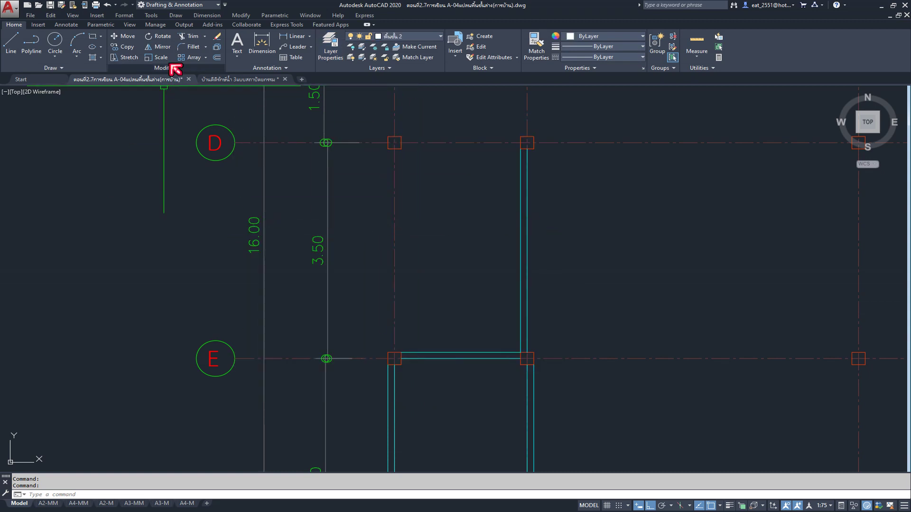
Draw a polyline slab edge from the wall corner at grid E up to D and across to the column.
left_click(389, 353)
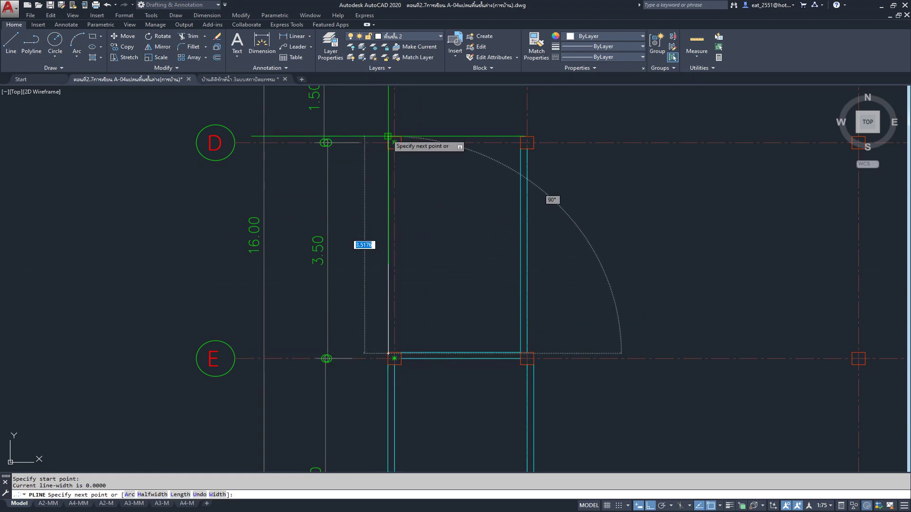
scroll(388, 138, "up", 2)
scroll(382, 143, "up", 1)
left_click(373, 146)
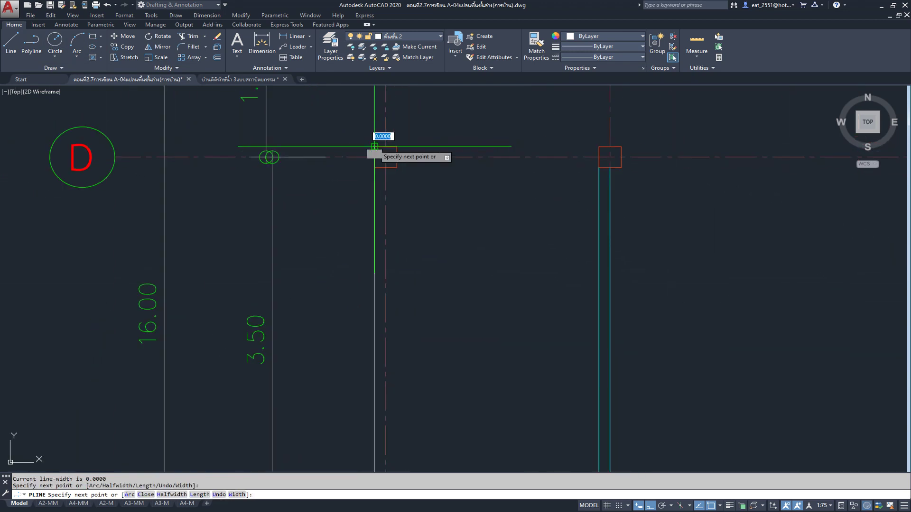
scroll(374, 146, "down", 3)
left_click(599, 150)
scroll(505, 203, "down", 1)
key("Escape")
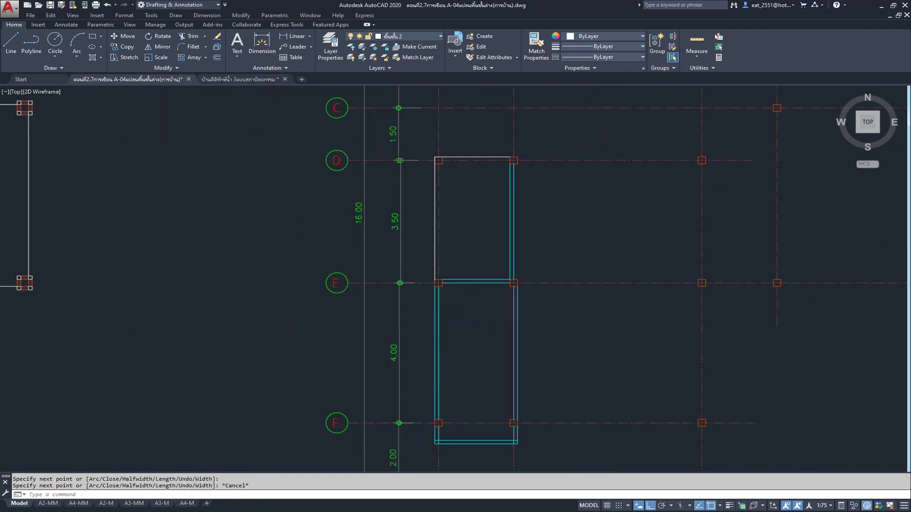
scroll(426, 250, "down", 3)
mouse_move(513, 299)
middle_mouse_down()
mouse_move(493, 271)
mouse_move(473, 198)
middle_mouse_up()
middle_click_drag(497, 338, 491, 285)
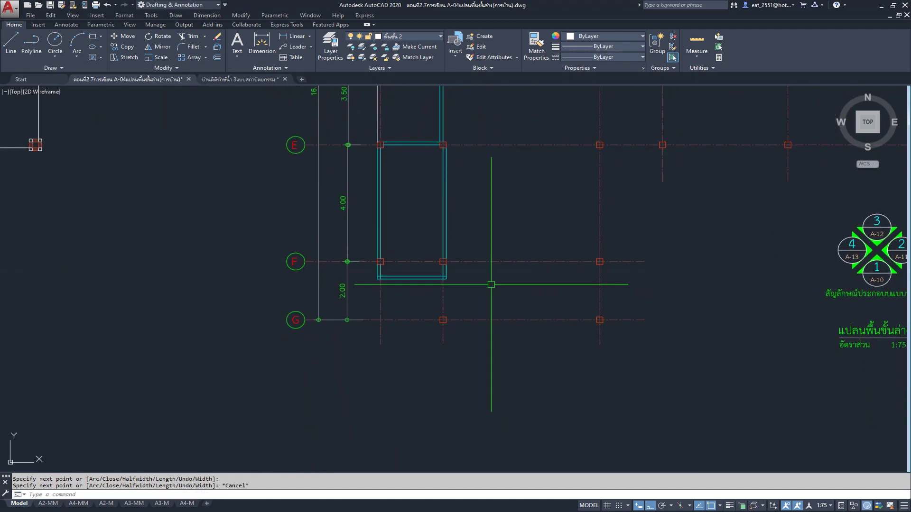
middle_click_drag(449, 321, 447, 308)
scroll(413, 276, "up", 2)
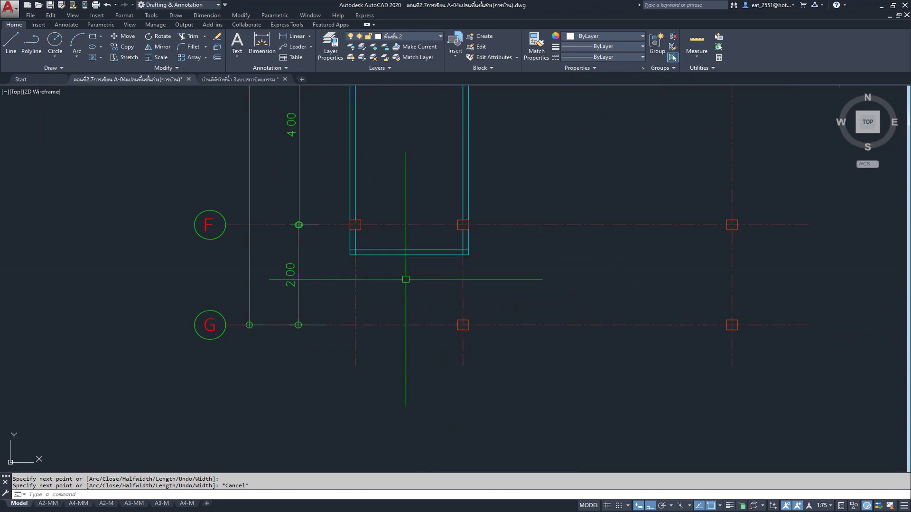
Draw a line outline from the wall midpoint down past grid G, right 1, and up toward grid F.
left_click(18, 44)
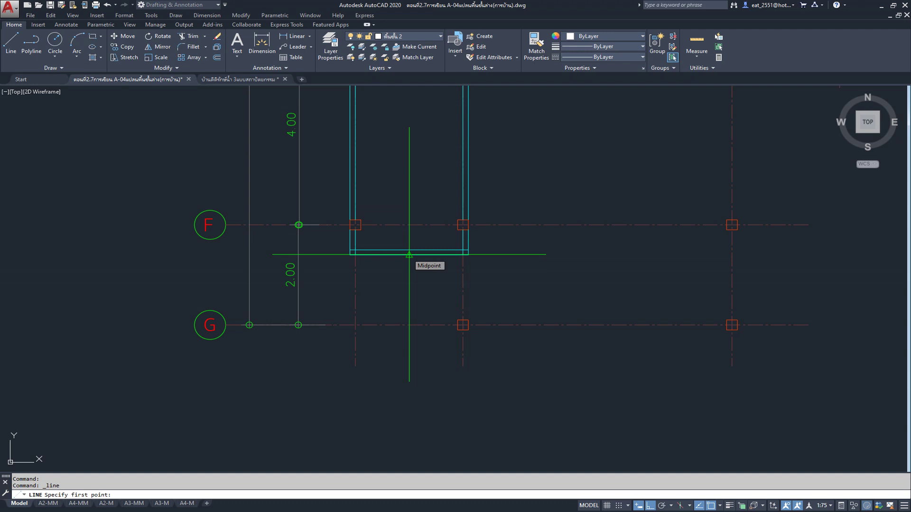
left_click(409, 254)
scroll(394, 384, "up", 4)
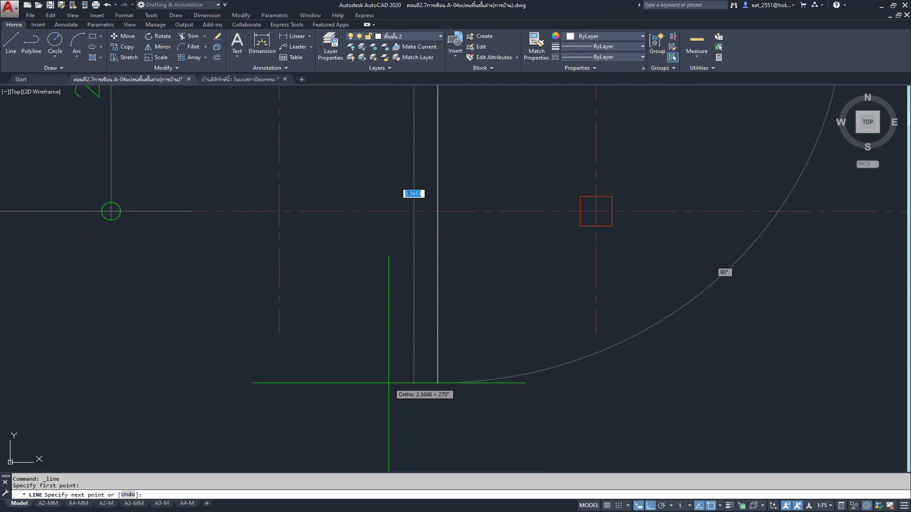
left_click(437, 225)
scroll(380, 227, "down", 4)
middle_click_drag(643, 245, 548, 265)
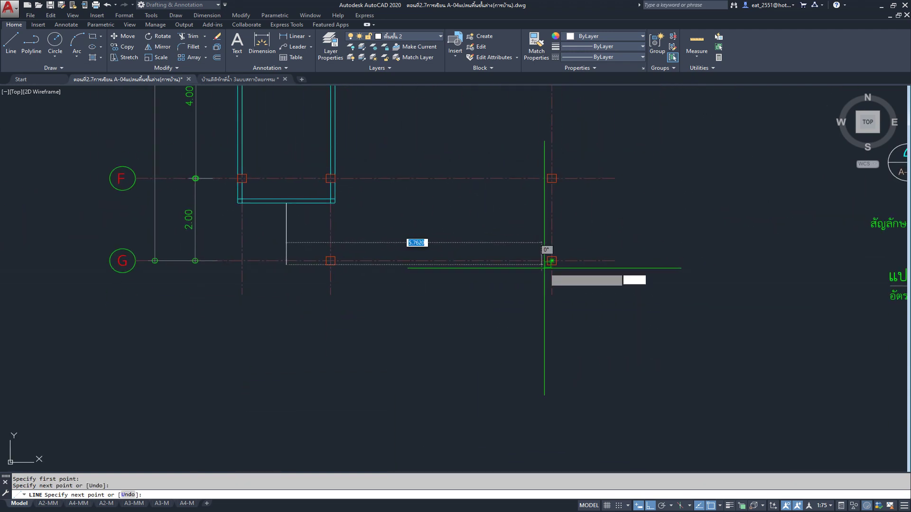
scroll(566, 265, "up", 4)
left_click(546, 263)
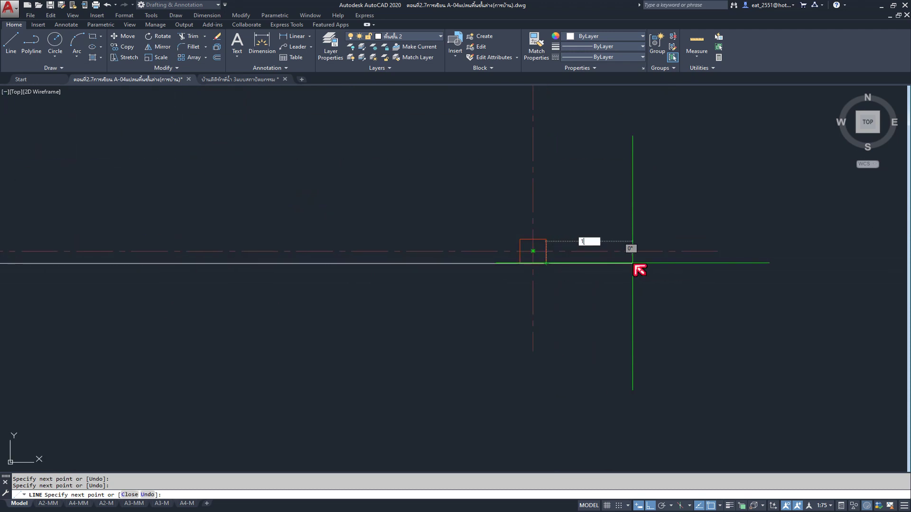
key("Return")
scroll(632, 263, "down", 3)
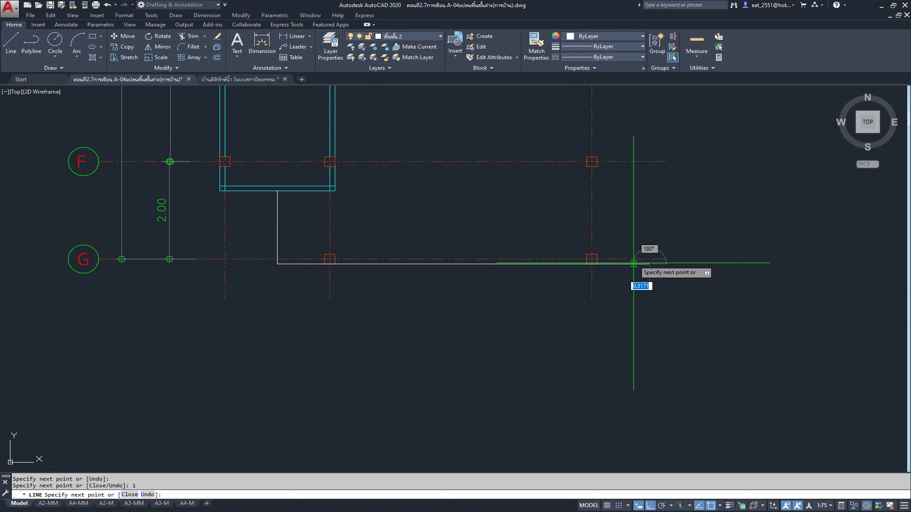
scroll(650, 169, "up", 4)
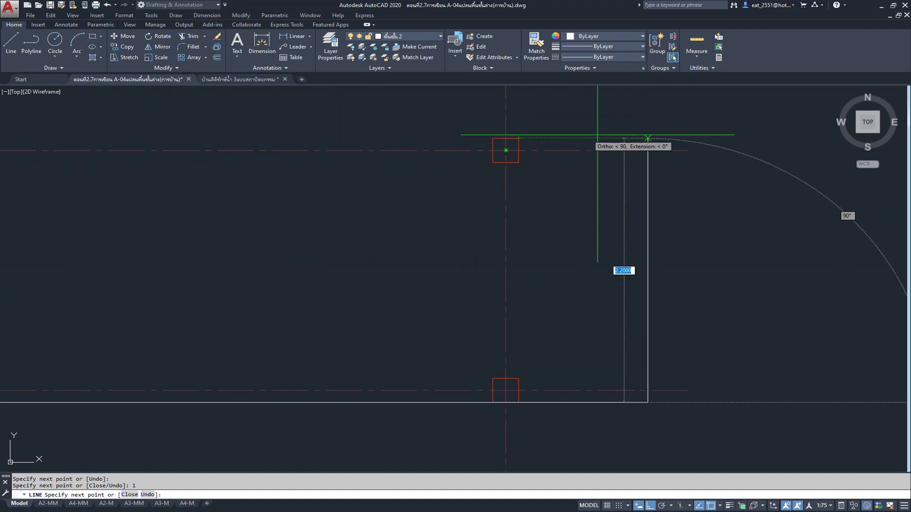
left_click(647, 138)
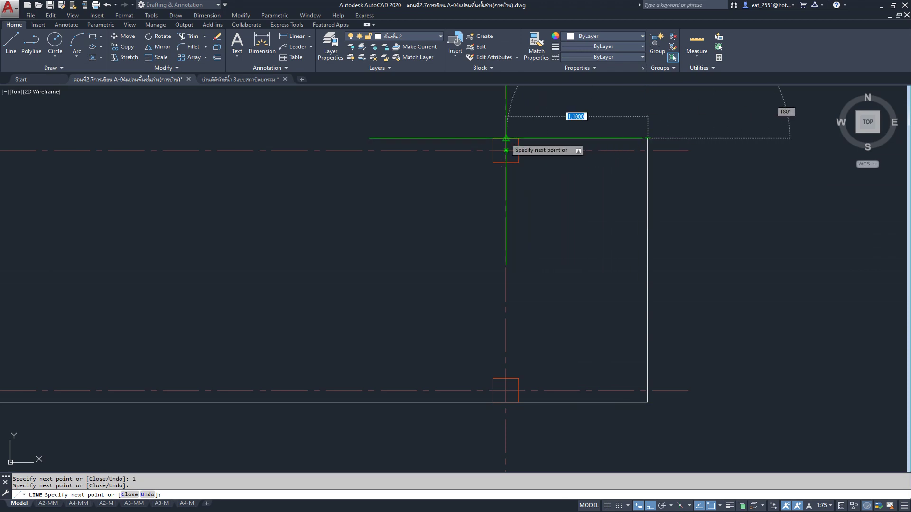
key("Return")
scroll(576, 253, "down", 6)
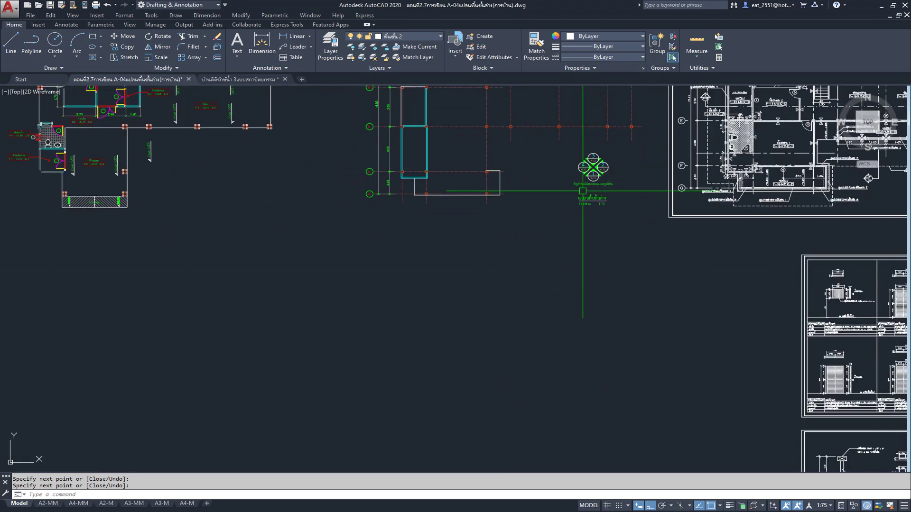
scroll(575, 254, "up", 5)
scroll(583, 258, "up", 1)
scroll(588, 263, "up", 1)
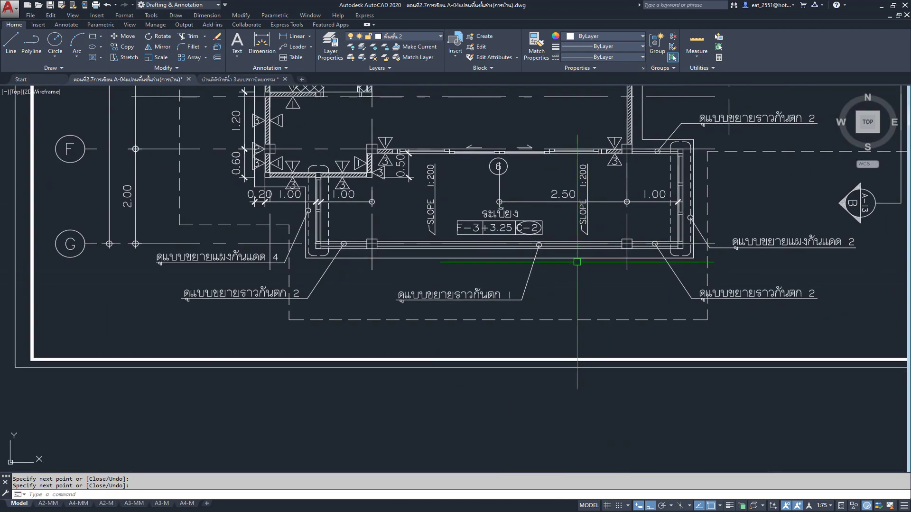
scroll(350, 267, "up", 3)
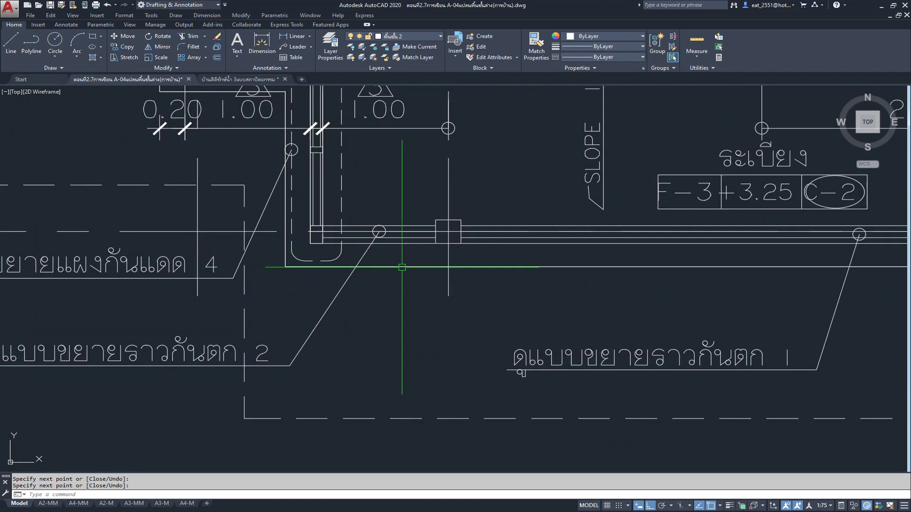
mouse_move(402, 267)
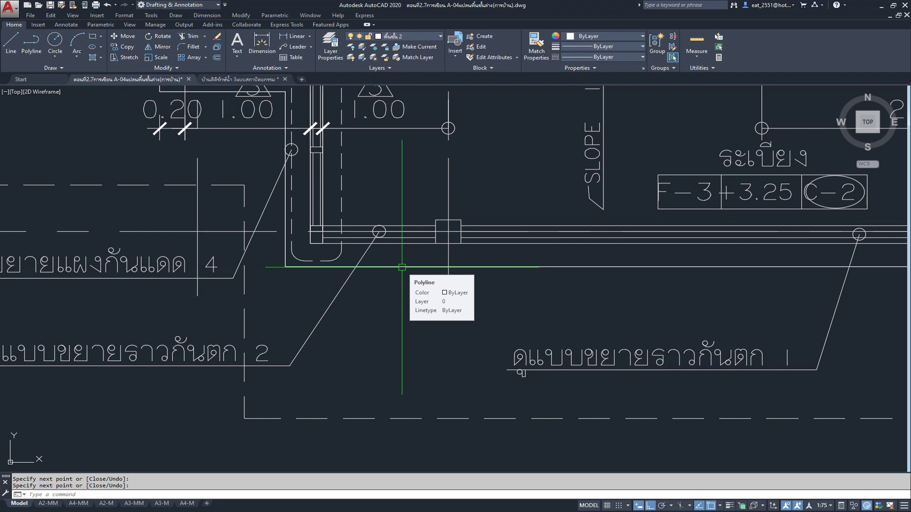
scroll(401, 267, "down", 4)
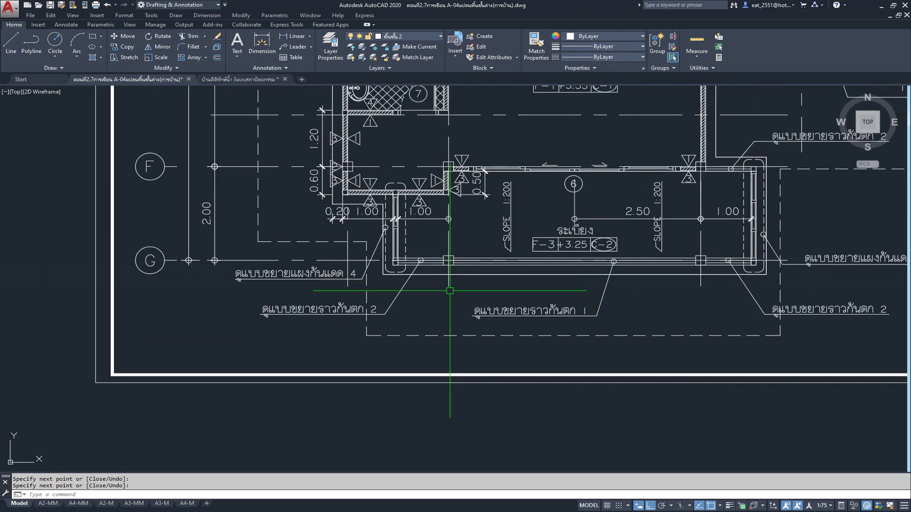
middle_click_drag(636, 238, 529, 287)
scroll(636, 208, "up", 3)
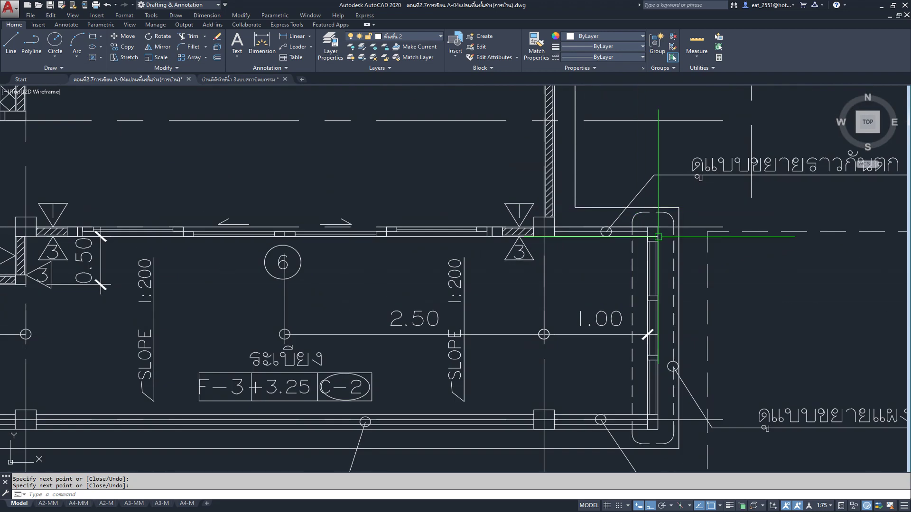
scroll(659, 239, "down", 3)
scroll(474, 244, "up", 2)
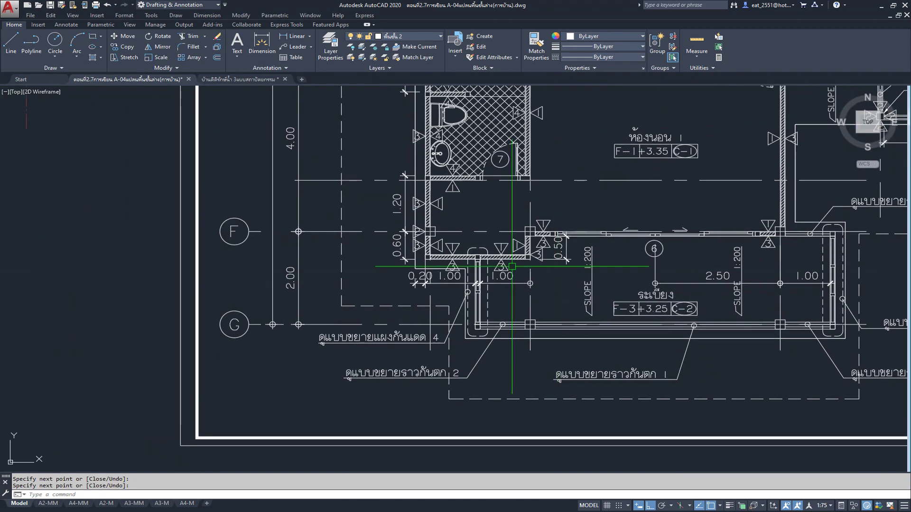
scroll(480, 251, "up", 1)
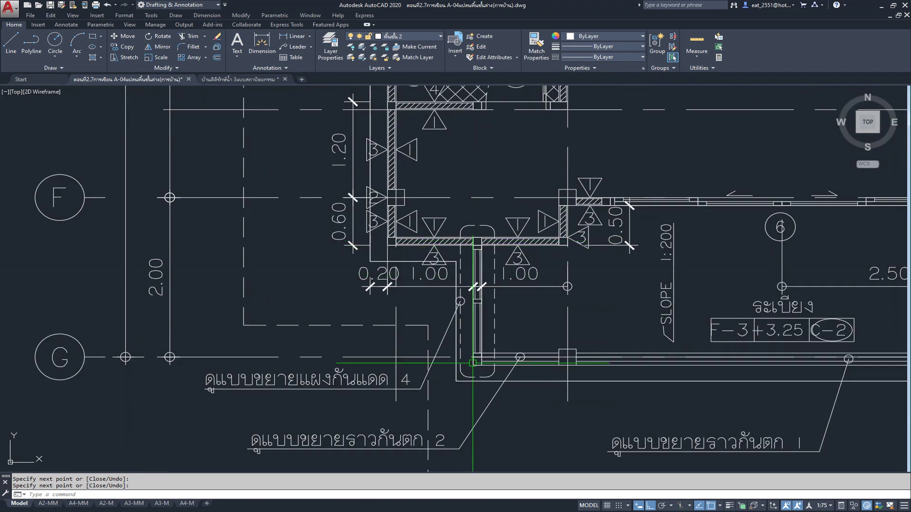
scroll(472, 365, "down", 5)
scroll(732, 285, "up", 3)
middle_click_drag(392, 287, 582, 276)
scroll(429, 337, "up", 5)
middle_click_drag(466, 378, 446, 319)
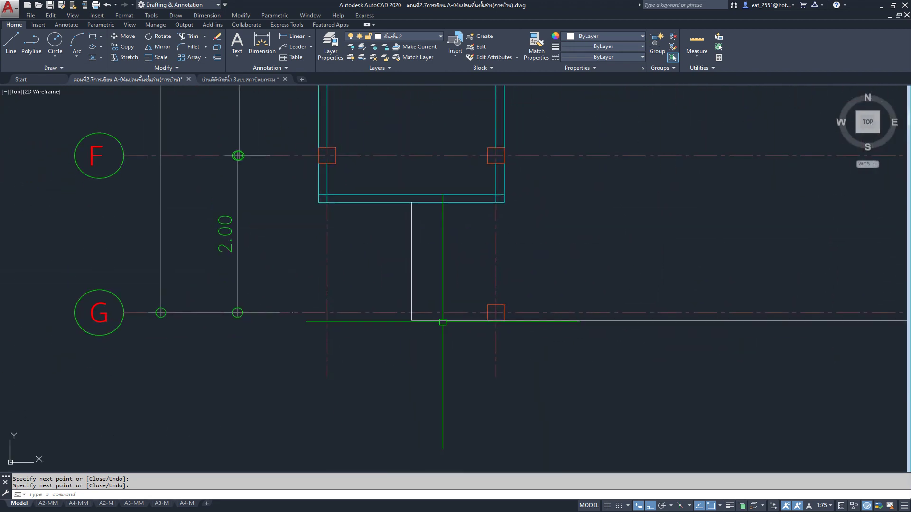
Add a linear dimension from the column corner to the outline corner, reading 0.90.
left_click(298, 38)
scroll(432, 302, "up", 4)
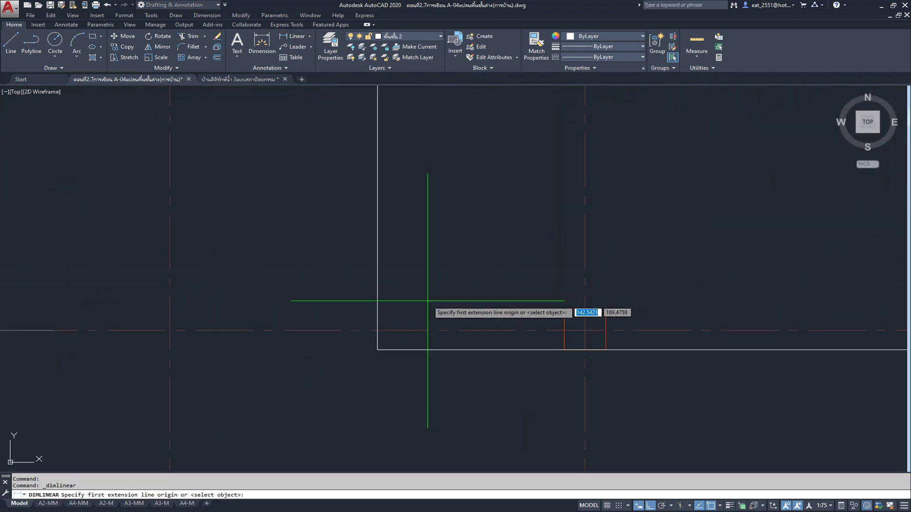
left_click(565, 350)
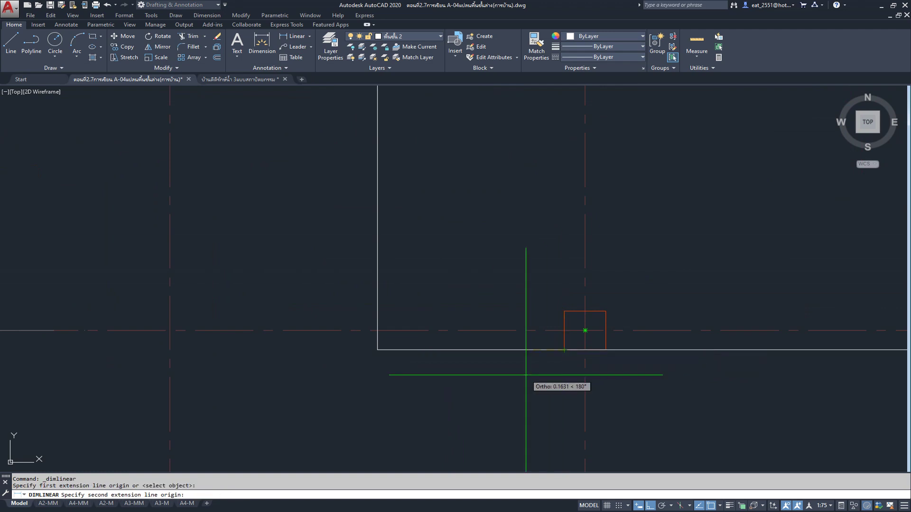
left_click(377, 349)
left_click(377, 419)
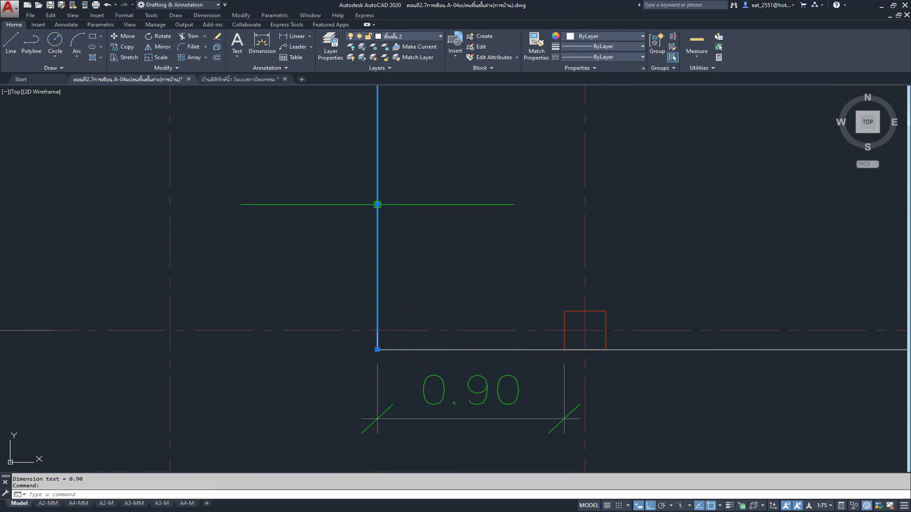
Stretch the outline's vertical edge 0.1 left and extend the bottom edge to meet it.
left_click(377, 204)
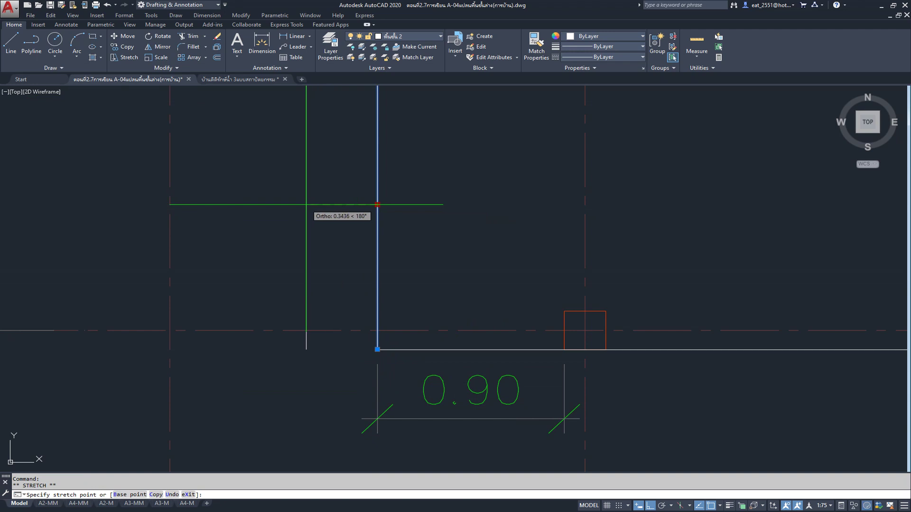
type(".1")
key("Return")
key("Escape")
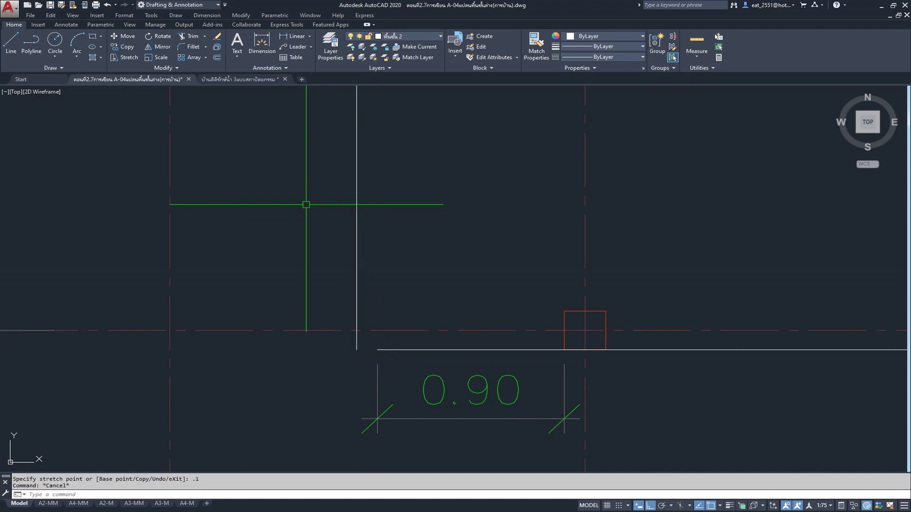
left_click(392, 351)
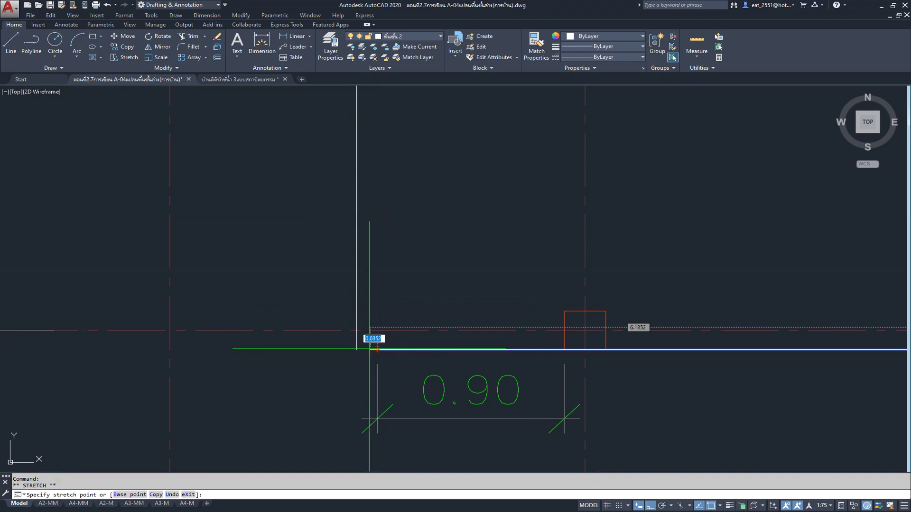
left_click(357, 350)
key("Escape")
scroll(367, 367, "down", 3)
scroll(386, 315, "down", 2)
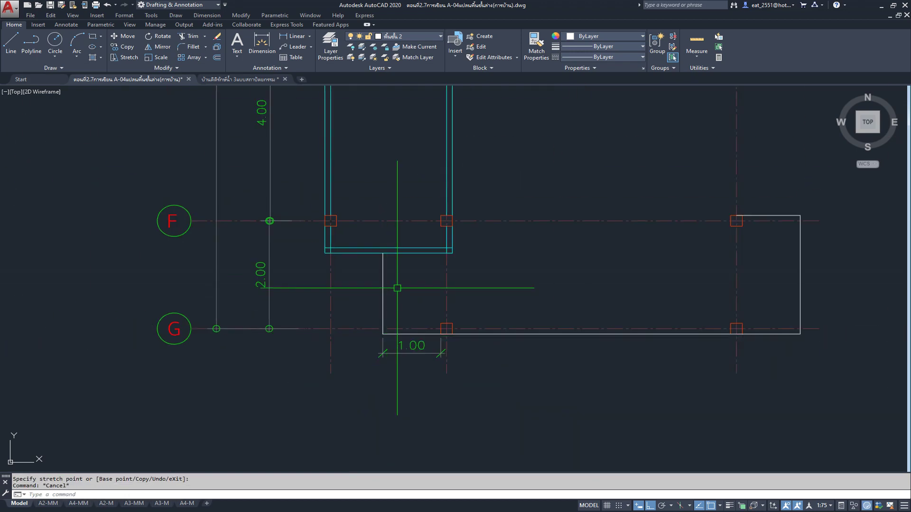
scroll(396, 285, "up", 3)
scroll(383, 269, "down", 2)
scroll(425, 279, "down", 2)
scroll(471, 269, "down", 1)
scroll(435, 280, "down", 2)
mouse_move(380, 266)
middle_mouse_down()
mouse_move(435, 280)
mouse_move(432, 292)
middle_mouse_up()
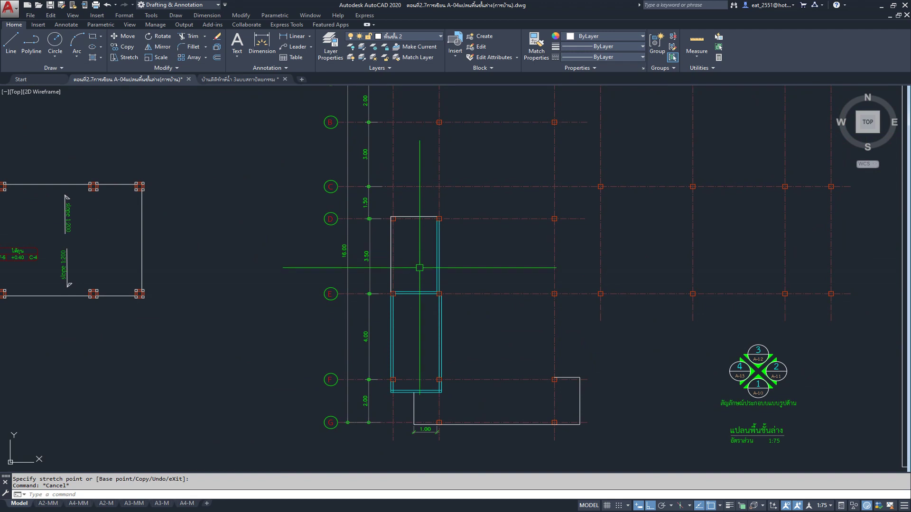
Make Wall the current layer for drawing the double-line walls.
left_click(176, 15)
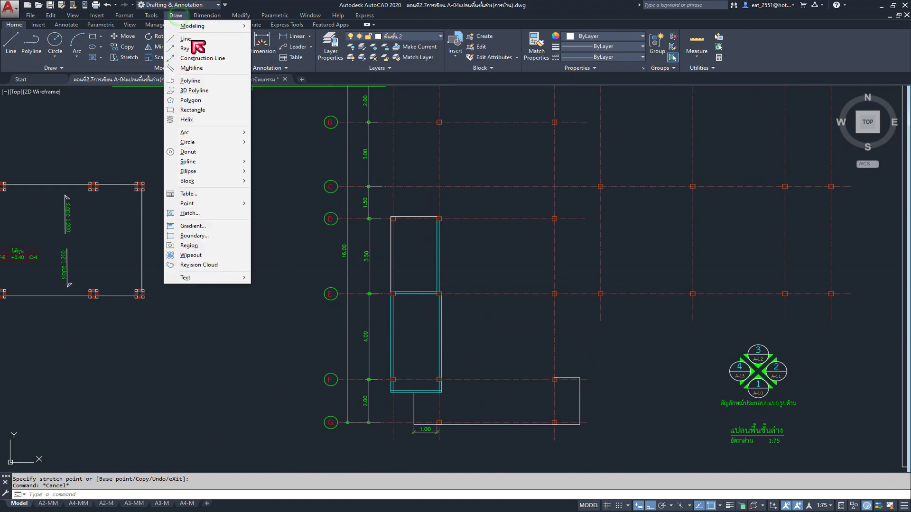
left_click(198, 69)
scroll(463, 292, "up", 5)
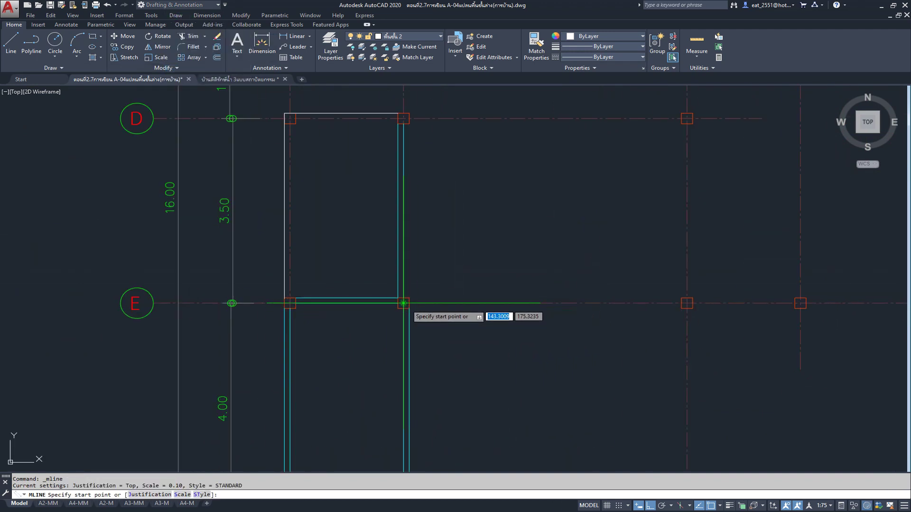
scroll(407, 315, "up", 2)
scroll(408, 314, "up", 4)
scroll(398, 282, "down", 3)
scroll(413, 287, "down", 2)
key("Escape")
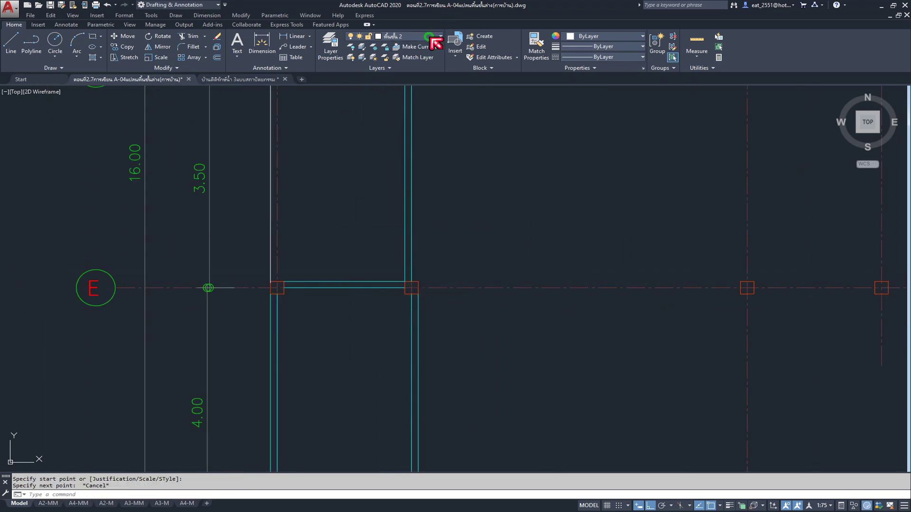
left_click(432, 38)
left_click(411, 243)
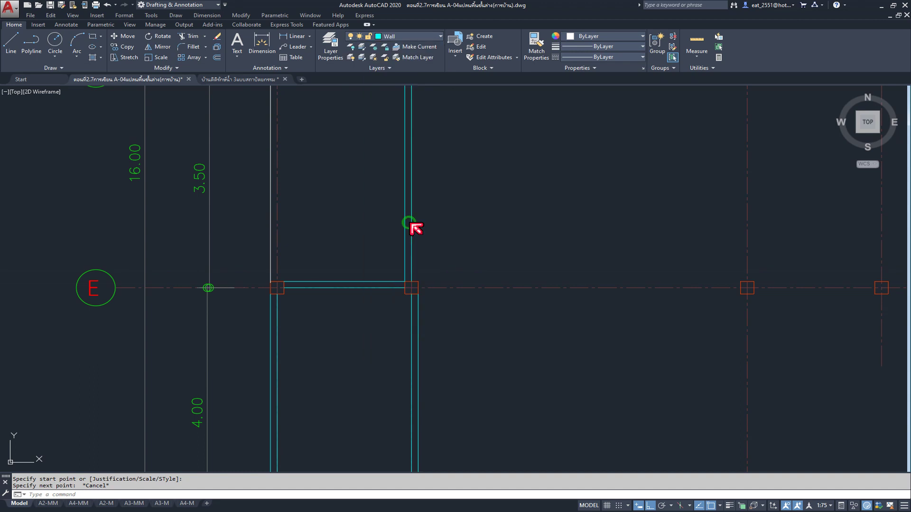
Draw a multiline wall along grid E from the column to the next column.
key("Return")
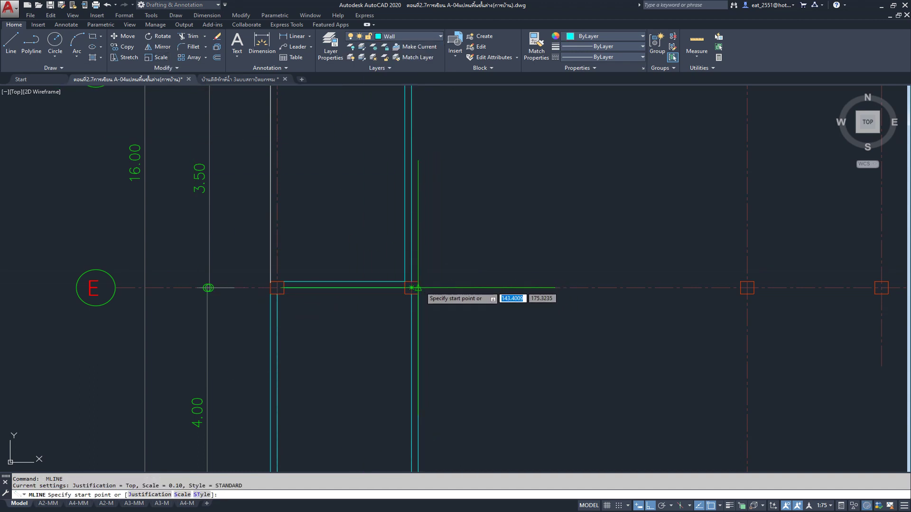
left_click(411, 287)
left_click(747, 288)
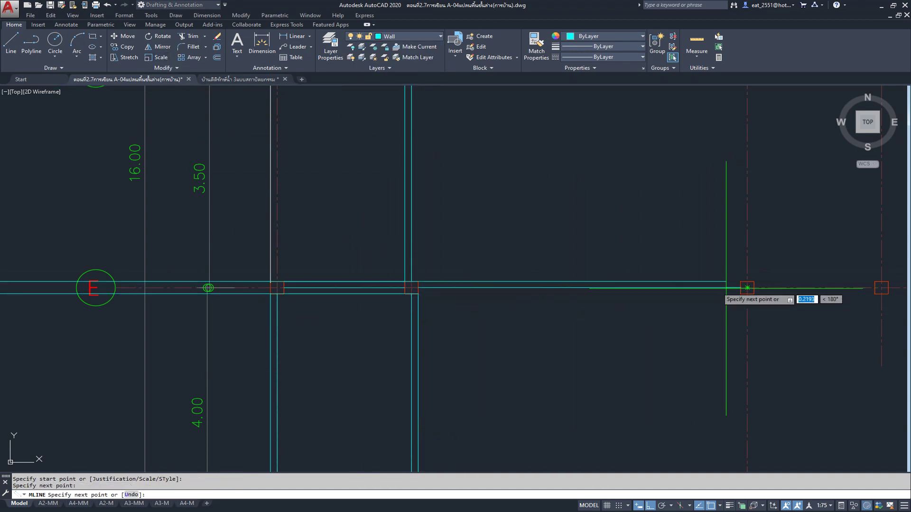
key("Return")
scroll(525, 264, "down", 5)
middle_click_drag(603, 284, 507, 253)
scroll(507, 253, "up", 8)
Draw another multiline wall from the column to the grid intersection.
key("Return")
left_click(355, 273)
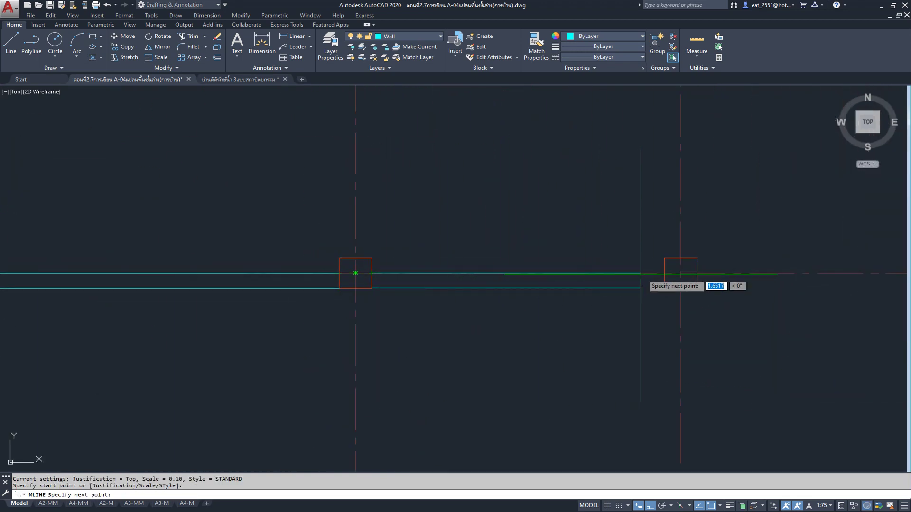
left_click(664, 273)
key("Return")
scroll(535, 266, "down", 3)
scroll(535, 266, "down", 3)
scroll(451, 263, "down", 3)
Pan to the reference plan's bedroom walls and the wall–grid intersection.
middle_click_drag(451, 263, 284, 261)
scroll(522, 253, "up", 4)
mouse_move(521, 253)
middle_mouse_down()
mouse_move(595, 256)
mouse_move(527, 260)
middle_mouse_up()
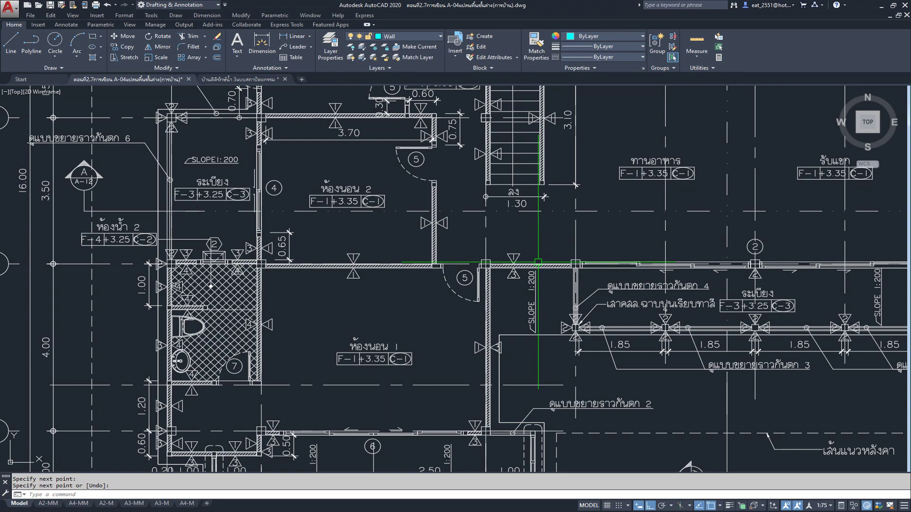
scroll(538, 262, "down", 5)
scroll(583, 279, "up", 4)
scroll(534, 249, "up", 2)
scroll(533, 249, "up", 1)
middle_click_drag(538, 248, 542, 325)
scroll(534, 269, "up", 4)
Use MLINE to draw a vertical wall from the column on grid E down to grid F.
type("mline")
key("Return")
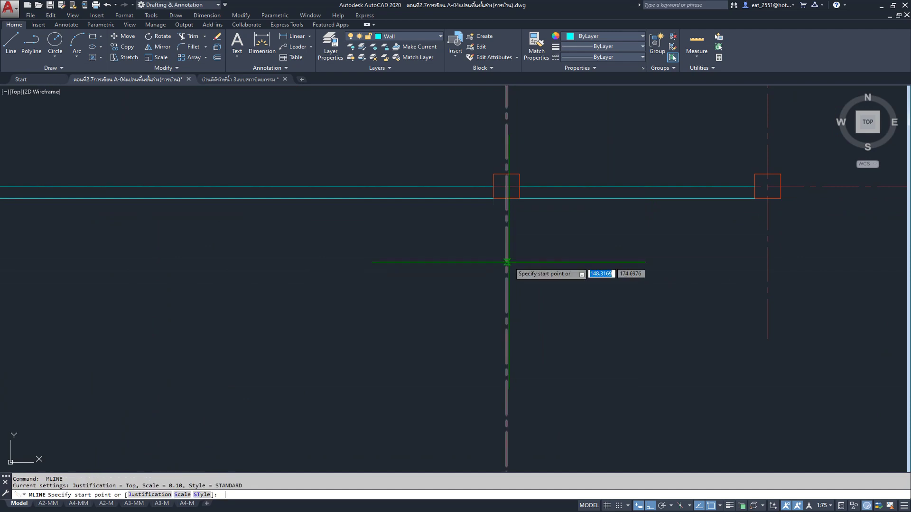
left_click(518, 197)
scroll(519, 223, "down", 3)
scroll(525, 265, "up", 3)
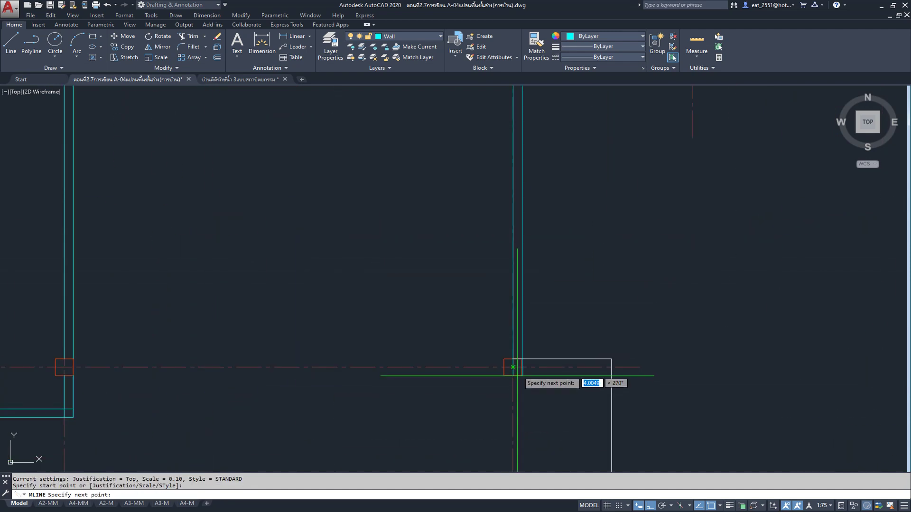
key("Escape")
key("Return")
left_click(503, 376)
scroll(347, 375, "down", 3)
scroll(341, 397, "up", 3)
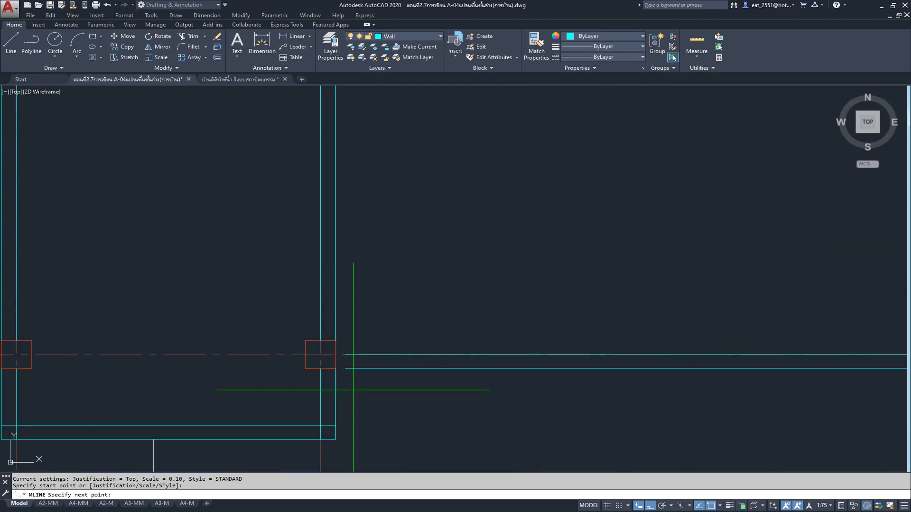
left_click(341, 397)
Pan and zoom the reference plan to check bedroom 1 and bathroom wall spacing.
scroll(341, 397, "down", 2)
middle_click_drag(197, 343, 390, 333)
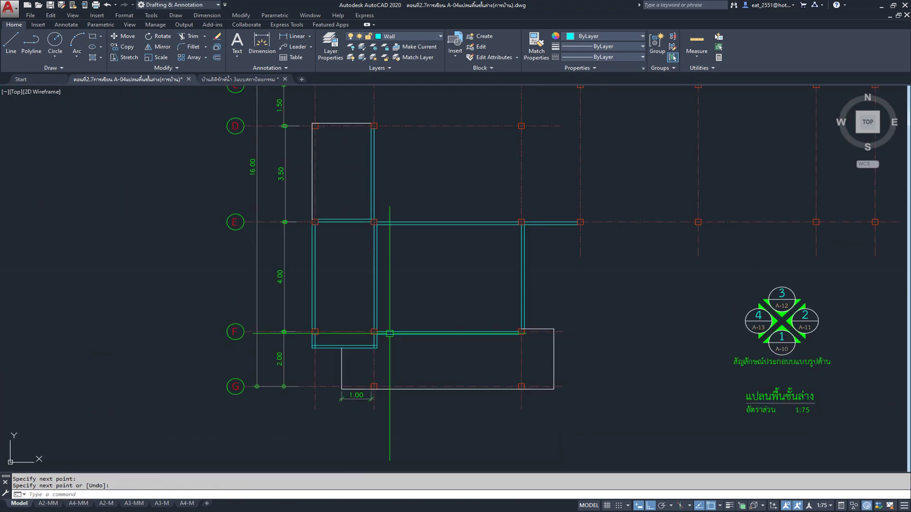
middle_click_drag(474, 327, 556, 328)
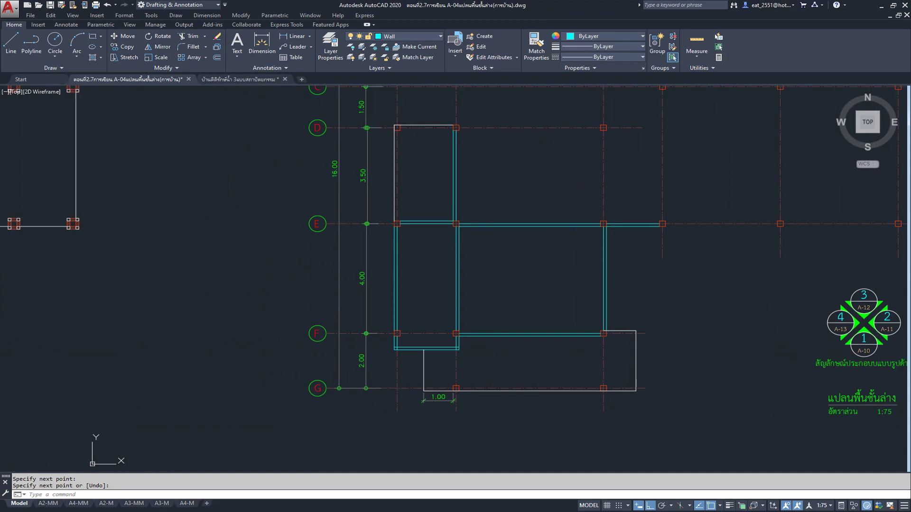
scroll(460, 319, "up", 2)
scroll(484, 269, "down", 3)
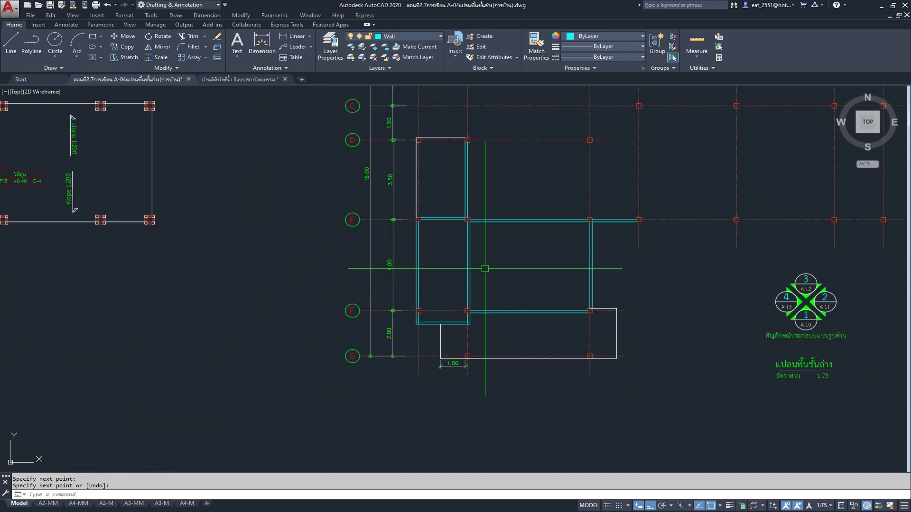
middle_click_drag(485, 269, 377, 248)
scroll(377, 248, "down", 3)
mouse_move(437, 264)
middle_mouse_down()
mouse_move(498, 284)
mouse_move(600, 250)
middle_mouse_up()
scroll(512, 257, "up", 3)
scroll(610, 284, "up", 3)
middle_click_drag(610, 284, 539, 313)
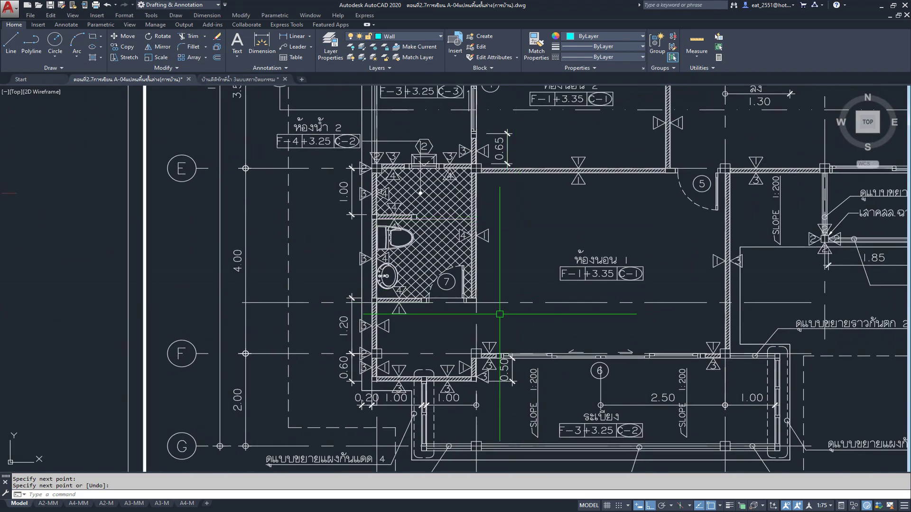
middle_click_drag(503, 301, 531, 284)
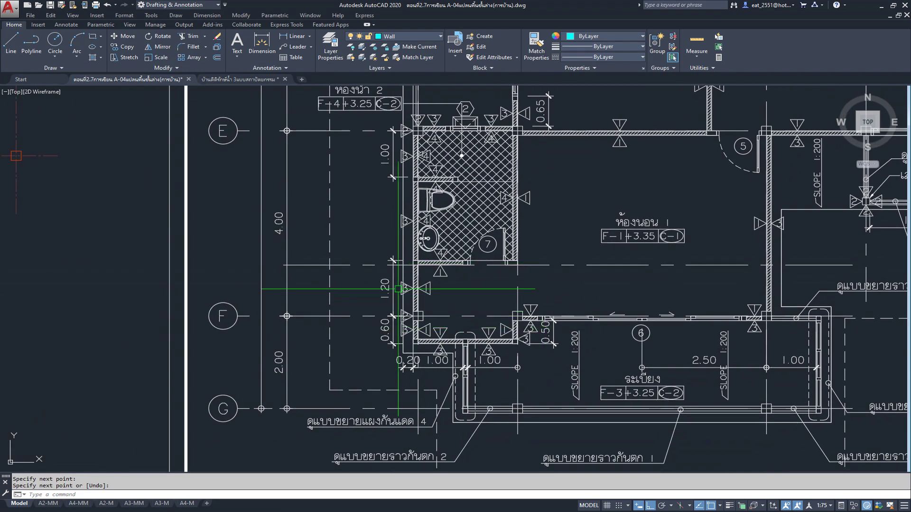
middle_click_drag(397, 288, 445, 310)
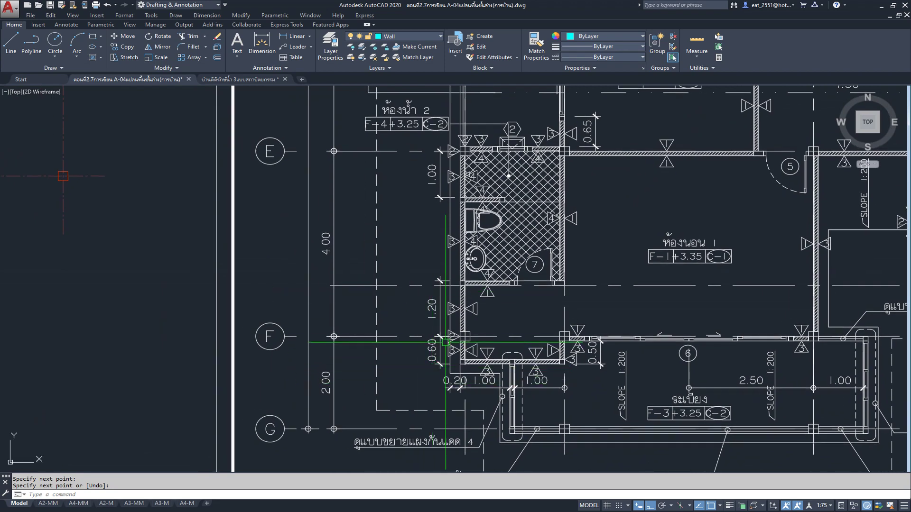
scroll(437, 328, "up", 2)
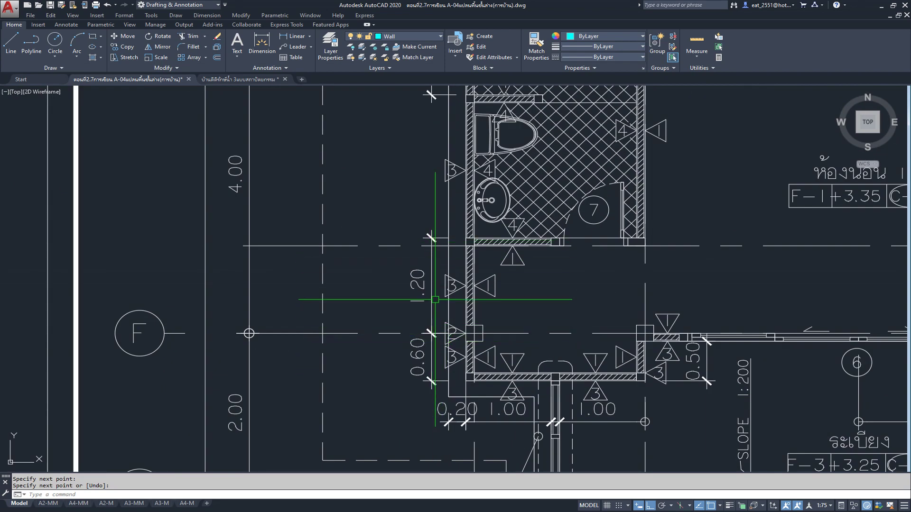
scroll(404, 253, "down", 5)
scroll(752, 315, "up", 3)
scroll(427, 274, "up", 3)
scroll(382, 363, "up", 1)
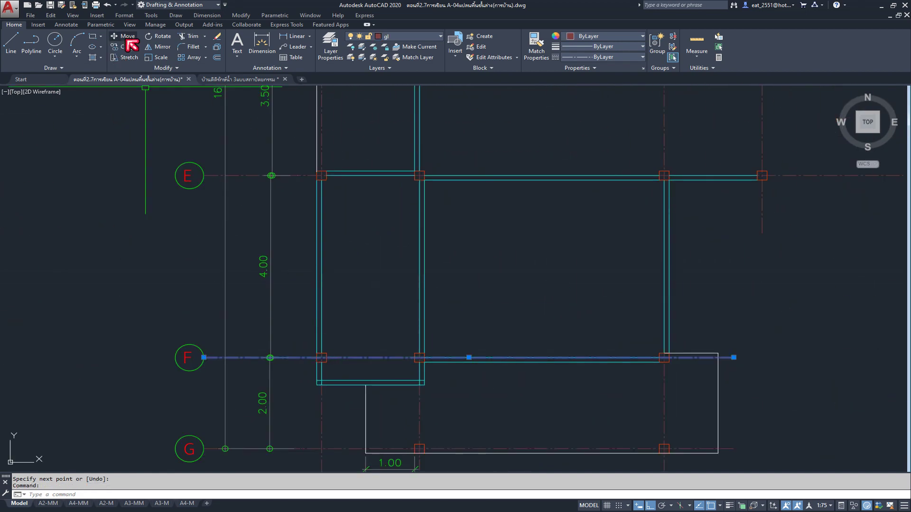
Offset grid line F up 1.20 as a temporary guide line.
key("Escape")
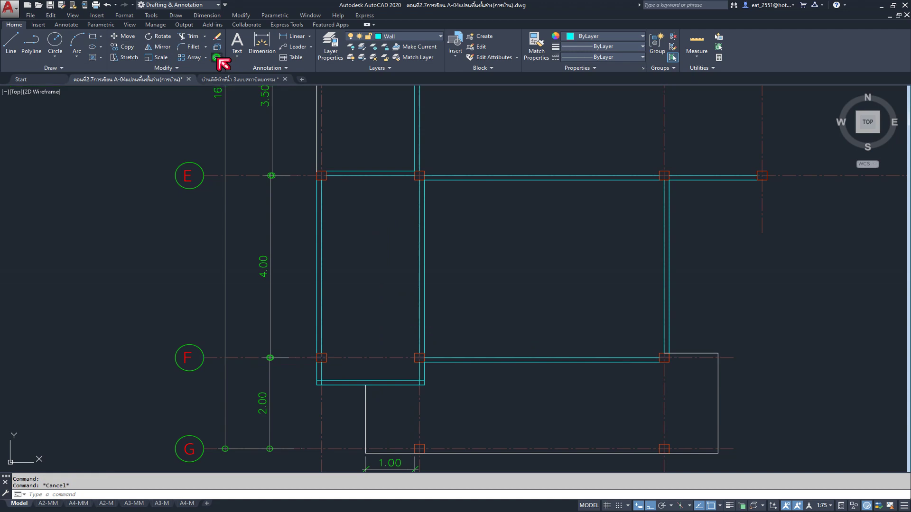
left_click(216, 57)
type("1.2")
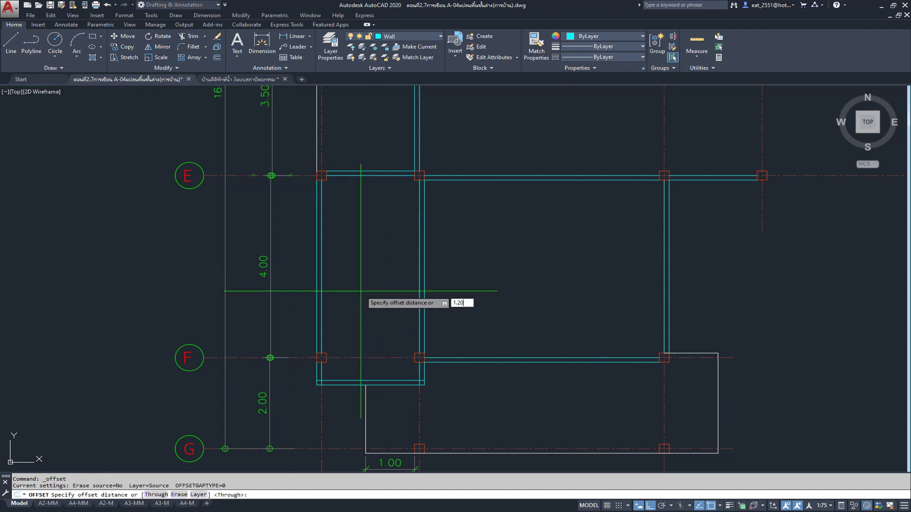
key("Return")
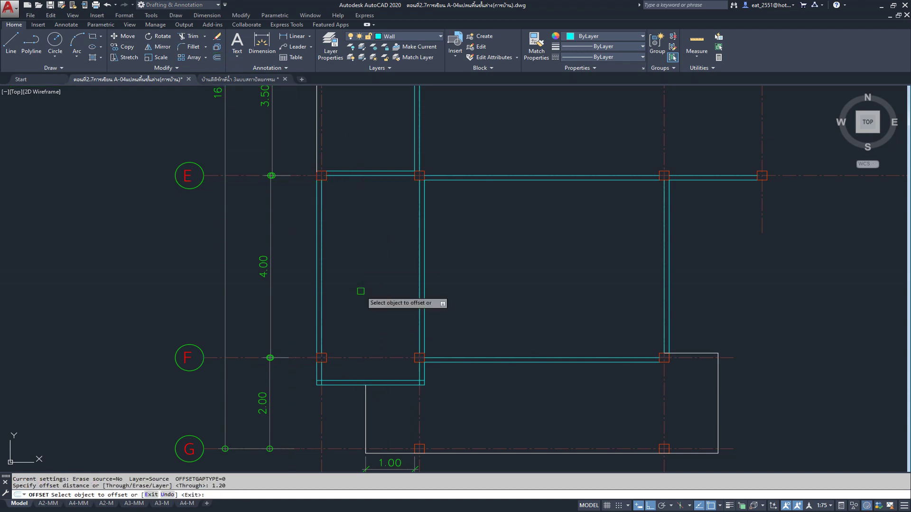
left_click(363, 357)
left_click(358, 275)
key("Escape")
Copy the left-bay wall below grid F up onto the 1.20 offset line.
left_click(348, 383)
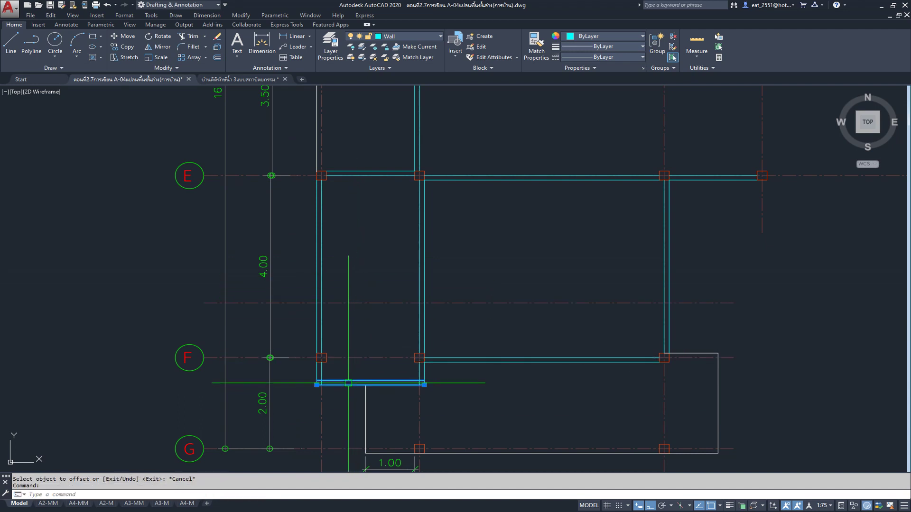
left_click(120, 44)
left_click(317, 384)
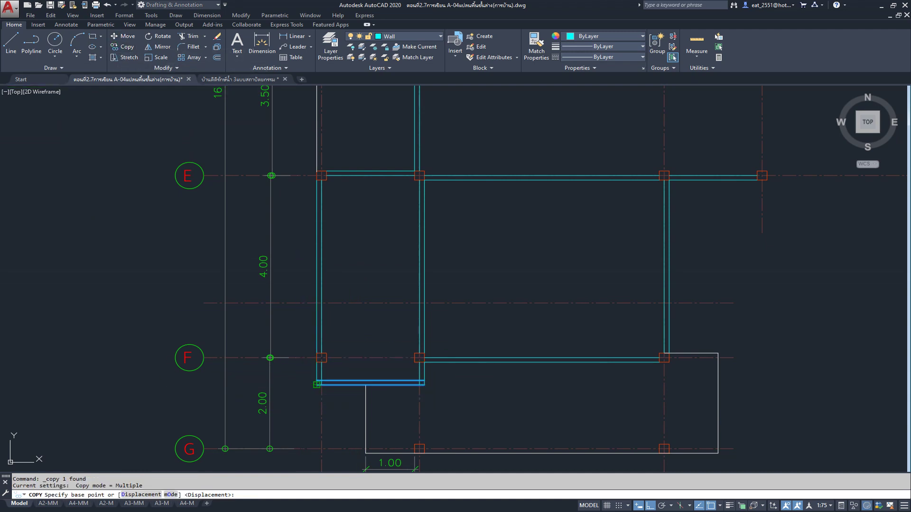
left_click(318, 303)
key("Escape")
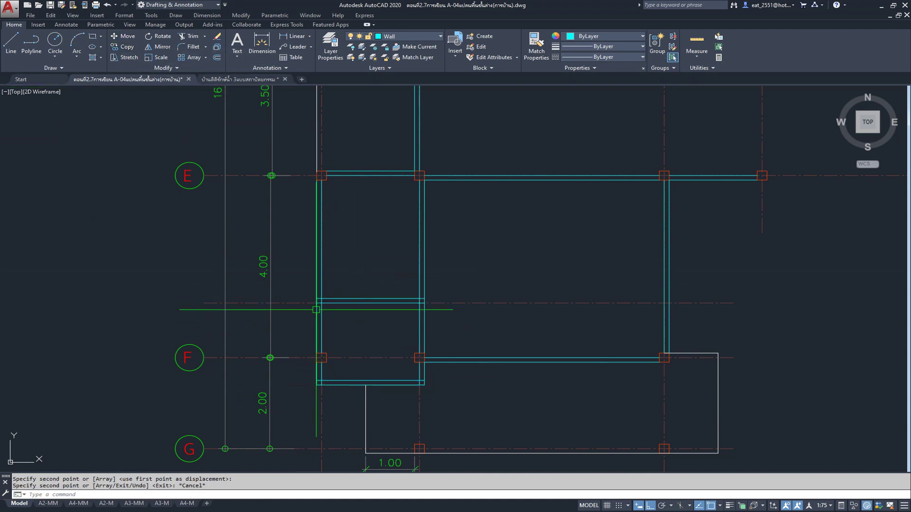
Select the temporary offset guide and try grip-stretching the left bay's vertical wall, then cancel.
scroll(319, 304, "up", 5)
scroll(321, 277, "down", 3)
scroll(242, 258, "down", 2)
left_click(420, 276)
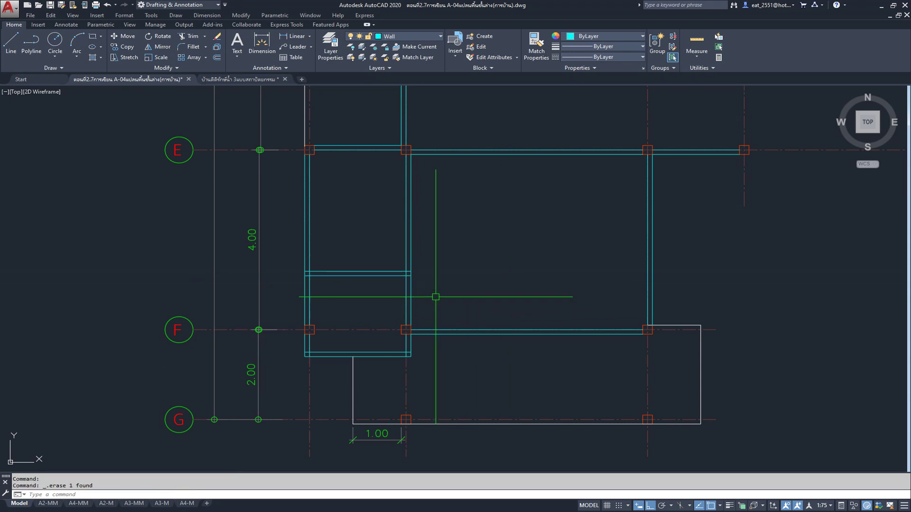
scroll(406, 295, "up", 3)
left_click(403, 295)
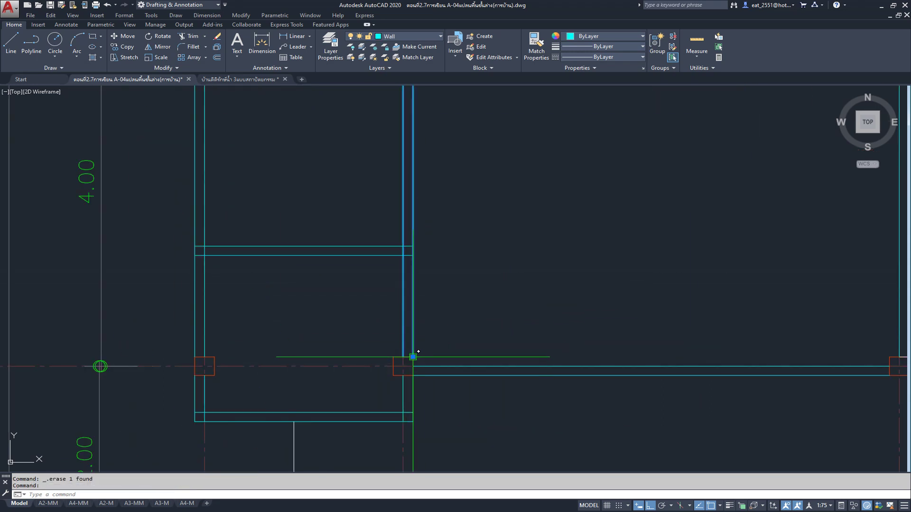
left_click(412, 357)
key("Escape")
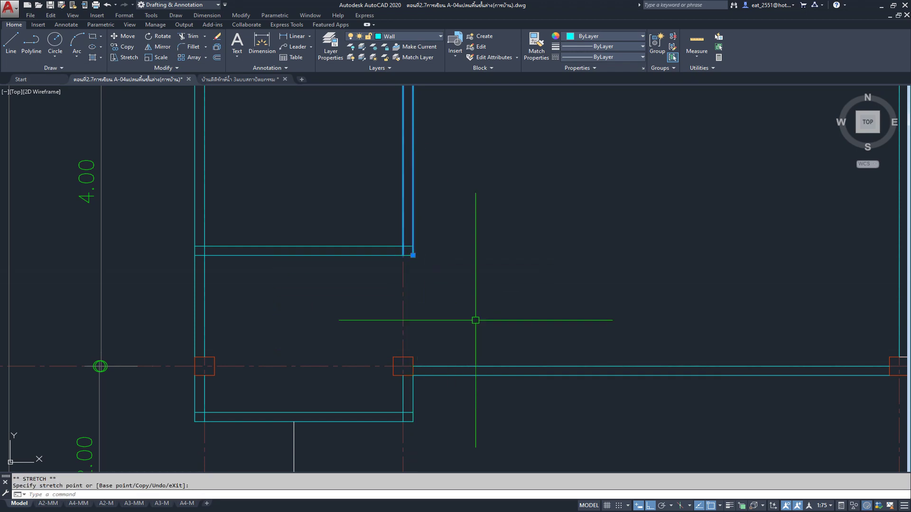
Pan and zoom to review the new partition wall within the whole plan.
scroll(480, 344, "down", 2)
scroll(479, 344, "down", 2)
scroll(415, 302, "up", 1)
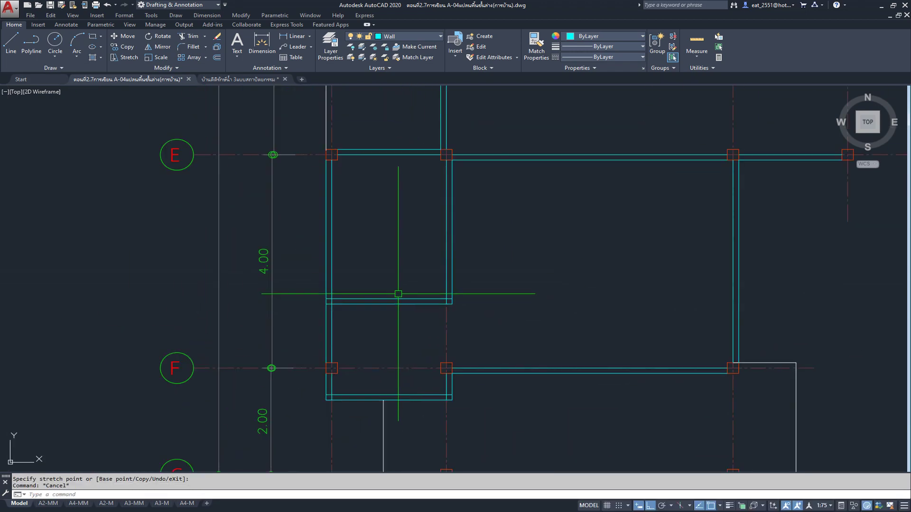
scroll(398, 295, "down", 5)
scroll(465, 287, "up", 2)
scroll(526, 280, "down", 3)
mouse_move(517, 273)
middle_mouse_down()
mouse_move(420, 284)
mouse_move(463, 301)
mouse_move(390, 273)
mouse_move(337, 274)
middle_mouse_up()
scroll(418, 285, "down", 2)
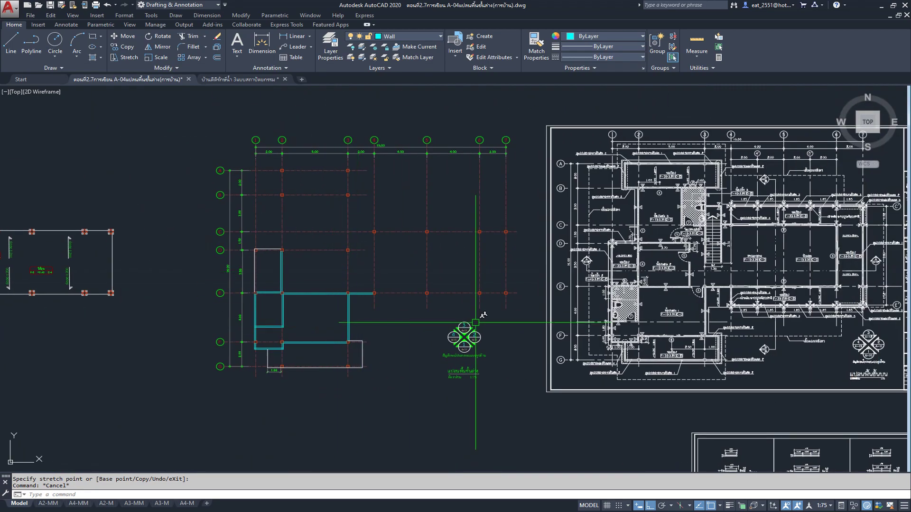
scroll(706, 318, "up", 4)
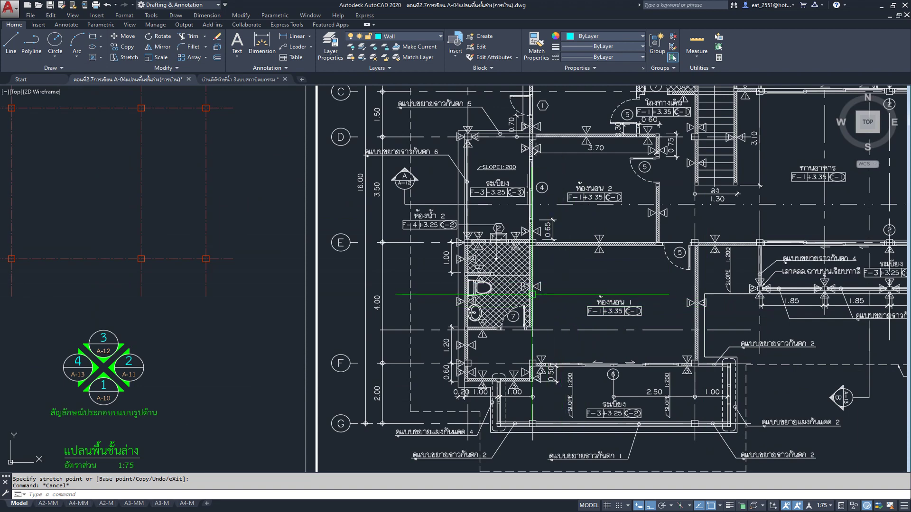
mouse_move(578, 325)
middle_mouse_down()
mouse_move(581, 292)
mouse_move(589, 292)
middle_mouse_up()
scroll(589, 293, "down", 3)
scroll(475, 237, "up", 3)
scroll(474, 238, "up", 2)
scroll(407, 305, "up", 2)
scroll(429, 284, "up", 1)
middle_click_drag(430, 285, 423, 323)
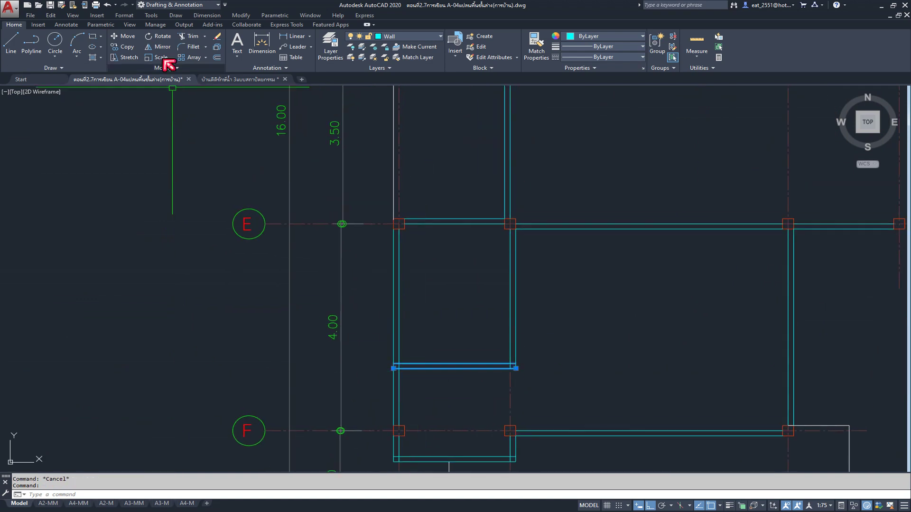
Copy the partition wall line up onto grid line E.
left_click(117, 48)
left_click(394, 368)
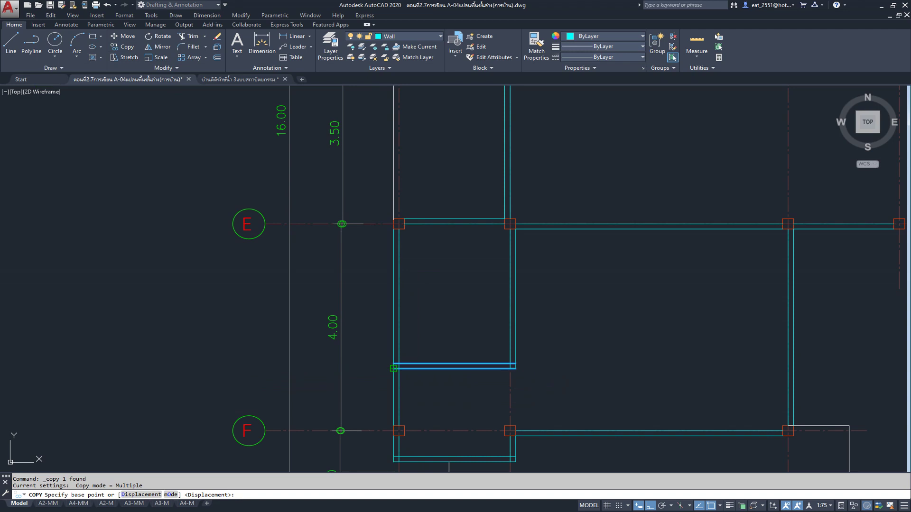
scroll(393, 264, "up", 4)
key("Escape")
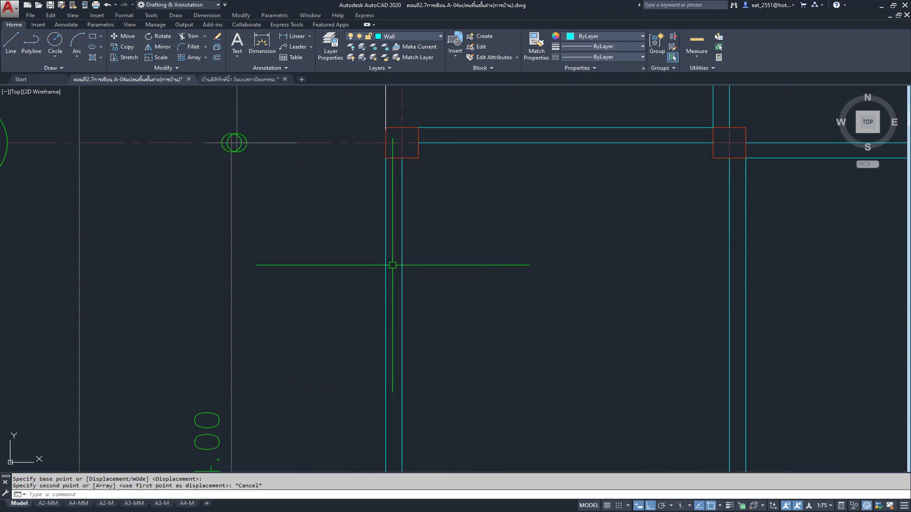
scroll(392, 263, "down", 3)
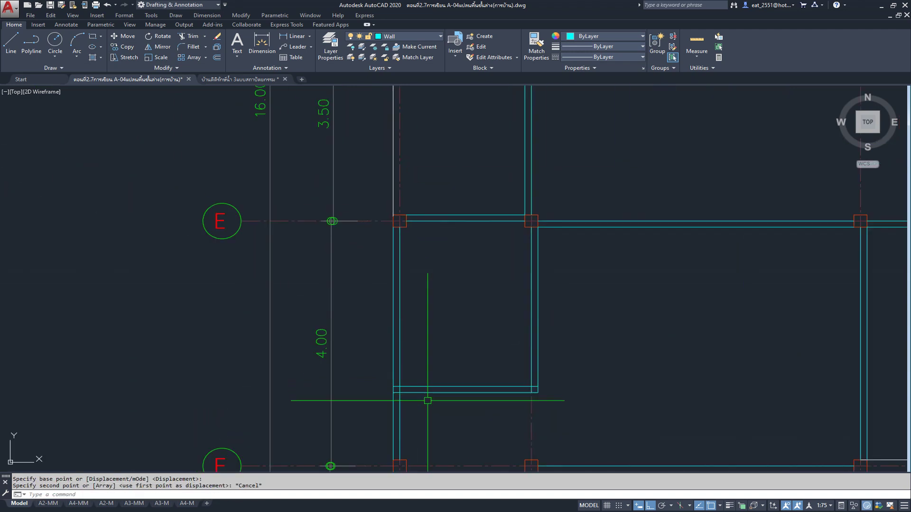
left_click(118, 47)
left_click(394, 387)
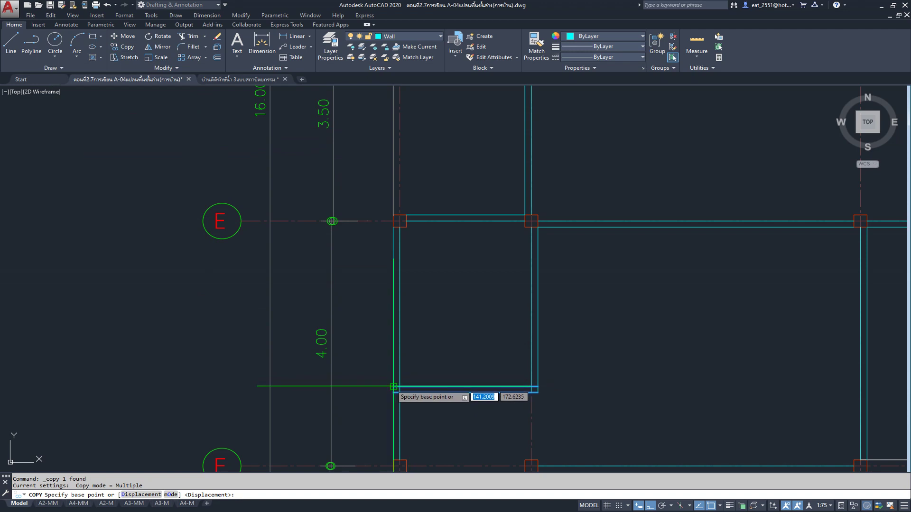
left_click(394, 221)
key("Escape")
scroll(393, 232, "down", 3)
scroll(394, 232, "up", 4)
Move the copied wall line 0.9 down from grid E.
left_click(387, 232)
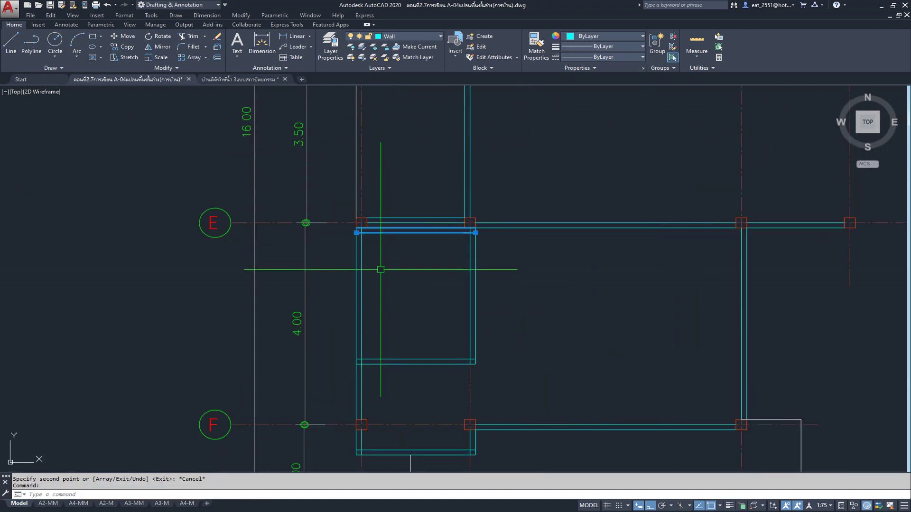
left_click(131, 41)
left_click(400, 246)
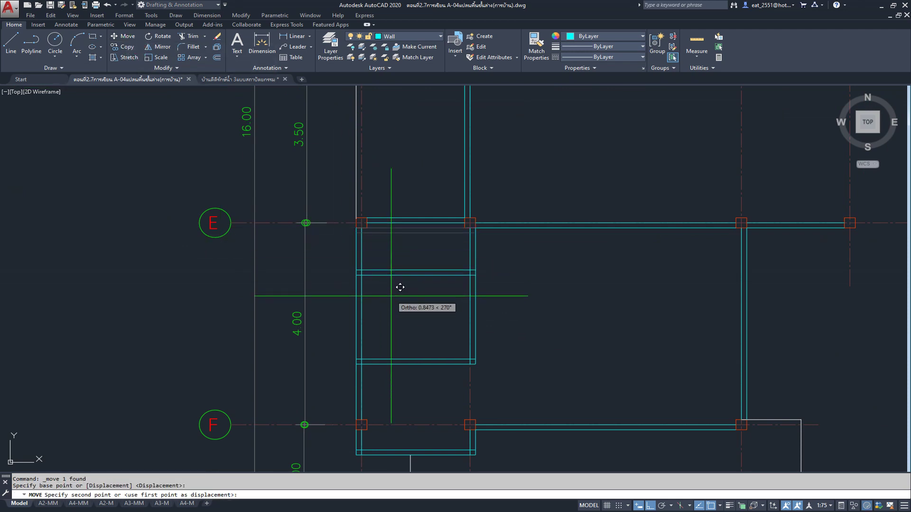
type(".9")
key("Return")
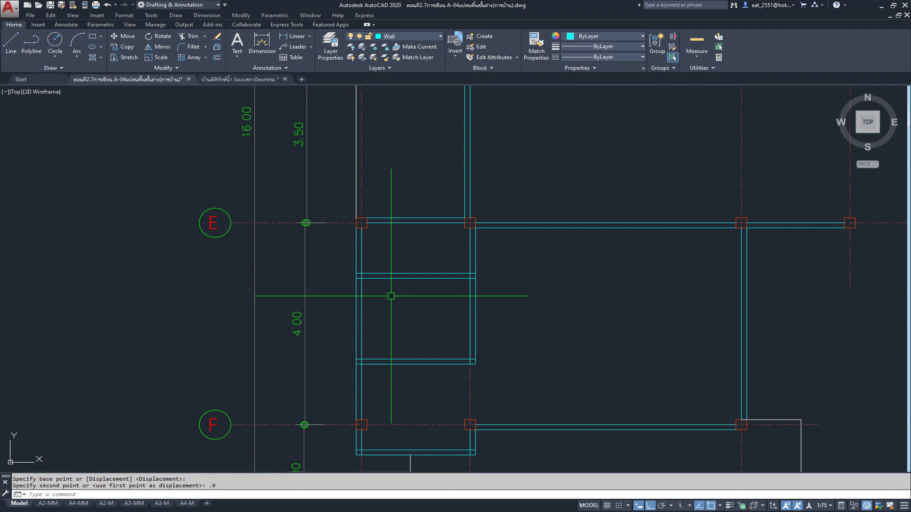
scroll(381, 269, "up", 3)
scroll(381, 269, "up", 3)
Grip-stretch the partition's right end back so it stops mid-bay.
left_click(436, 279)
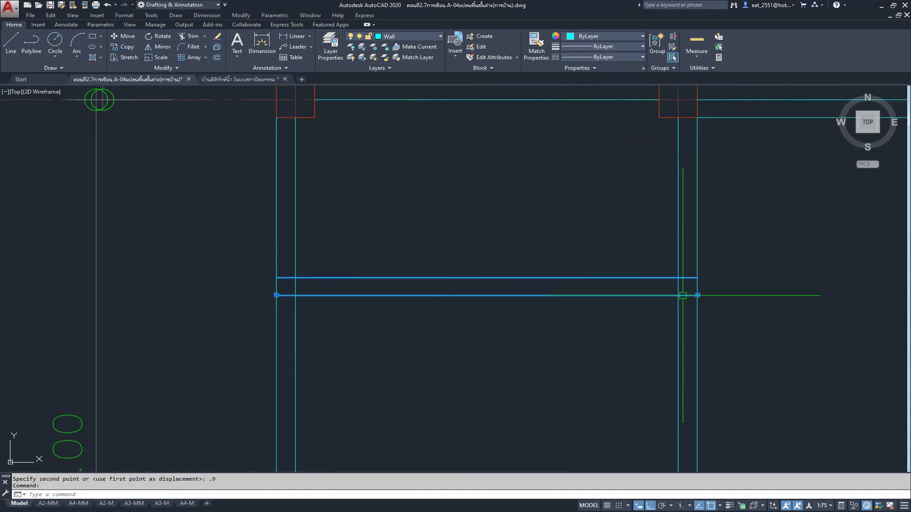
left_click(698, 295)
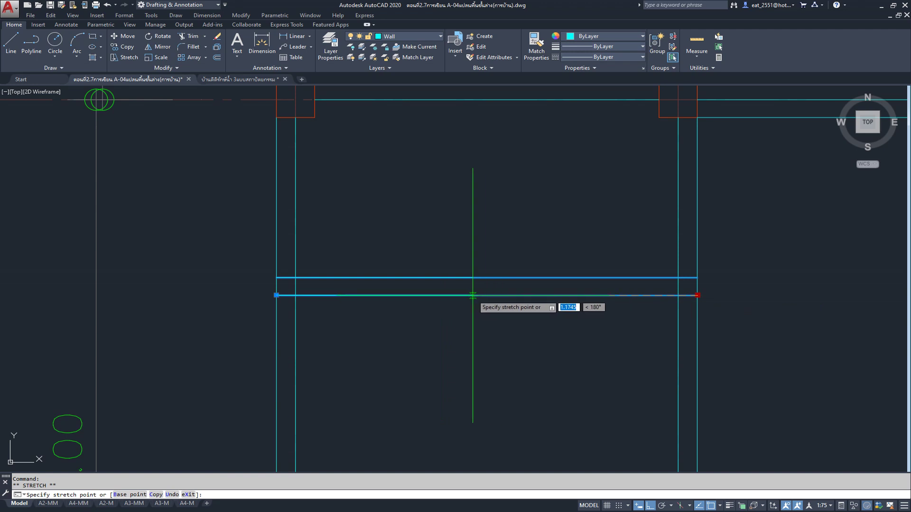
left_click(487, 295)
key("Escape")
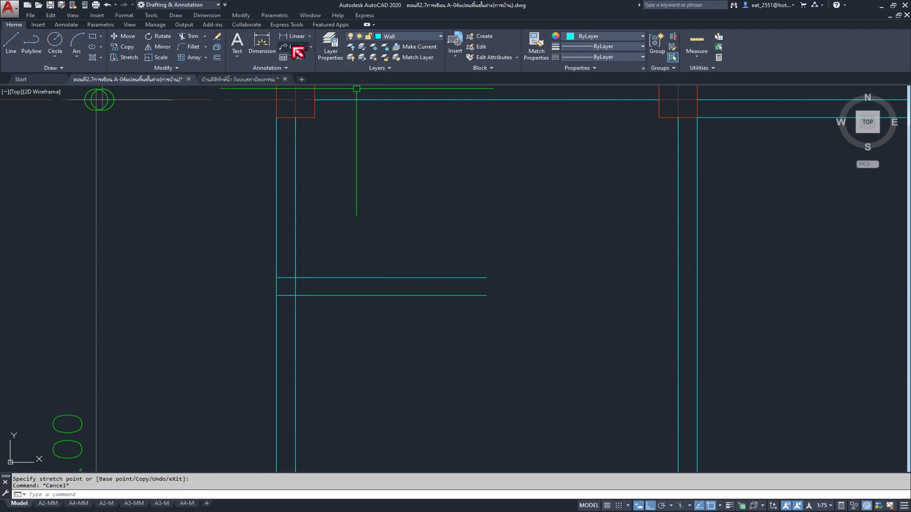
Add a linear dimension showing the partition's current 1.10 length.
left_click(294, 36)
left_click(276, 295)
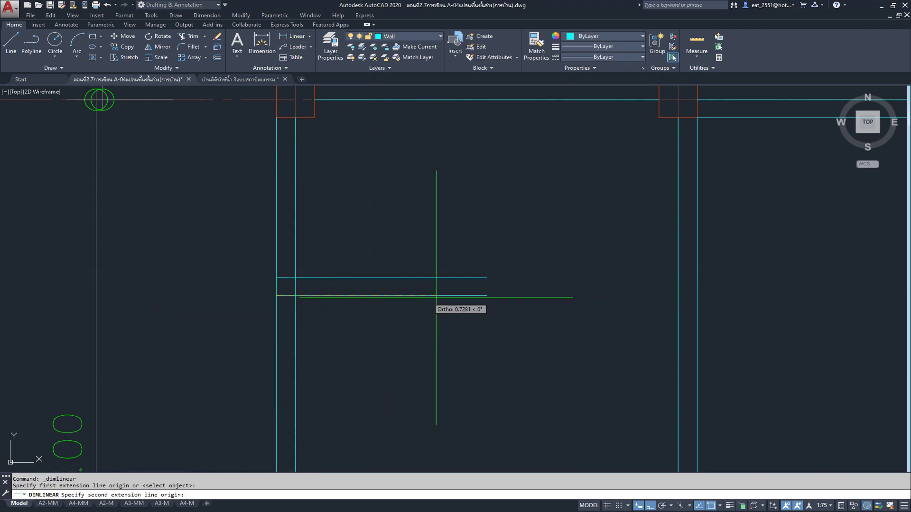
left_click(487, 295)
left_click(488, 360)
key("Escape")
Shorten the partition by 0.4 by grip-stretching its right end.
left_click(477, 295)
left_click(487, 295)
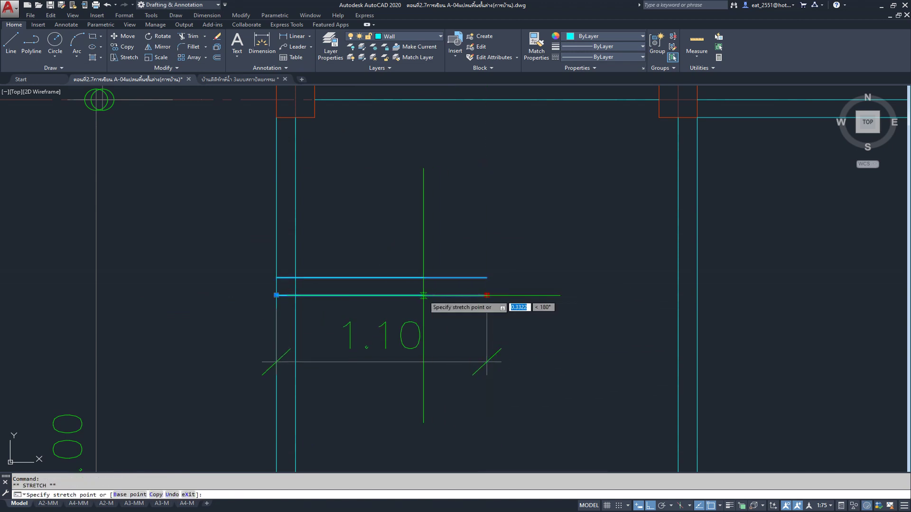
key("Return")
key("Escape")
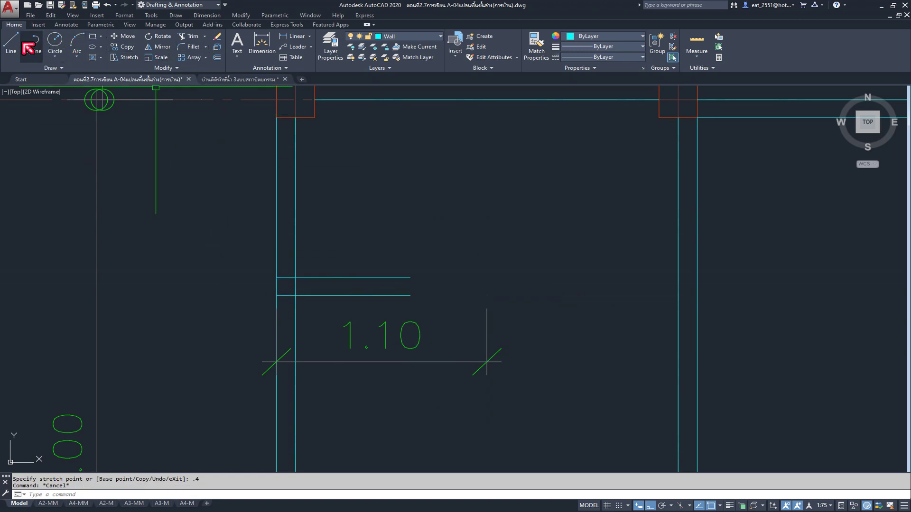
scroll(297, 225, "down", 5)
scroll(294, 223, "up", 5)
scroll(294, 223, "down", 3)
scroll(325, 223, "up", 2)
scroll(417, 223, "down", 3)
scroll(471, 217, "down", 5)
scroll(400, 216, "up", 1)
scroll(400, 215, "up", 5)
scroll(400, 215, "up", 7)
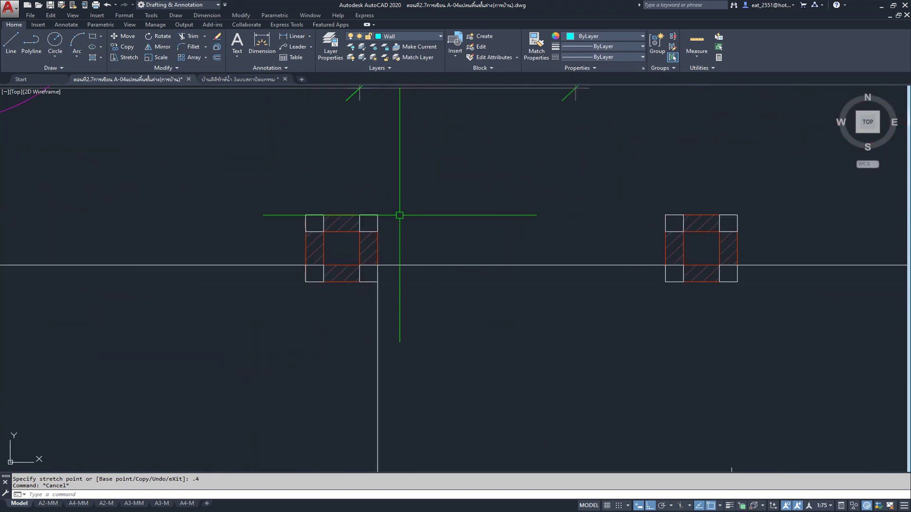
Copy a column square onto the partition's new end.
left_click(123, 55)
left_click(369, 224)
scroll(259, 207, "down", 5)
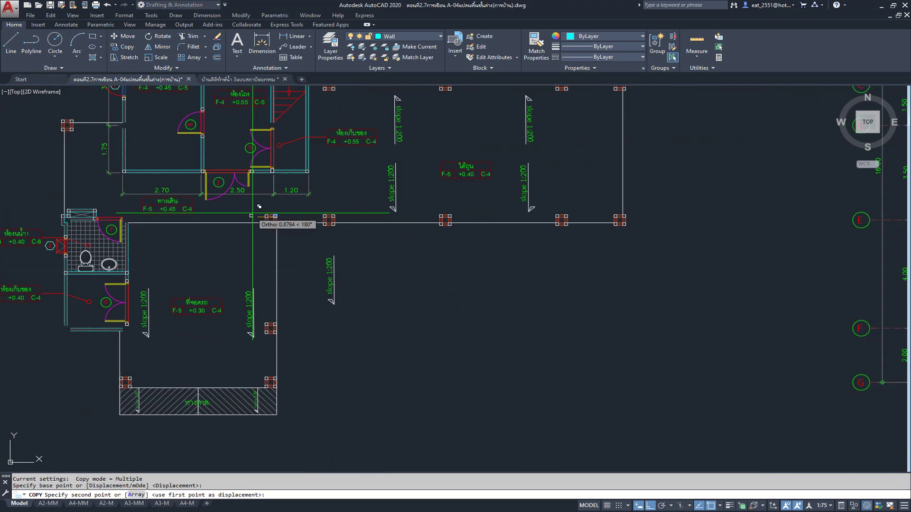
scroll(71, 214, "down", 3)
scroll(474, 256, "up", 5)
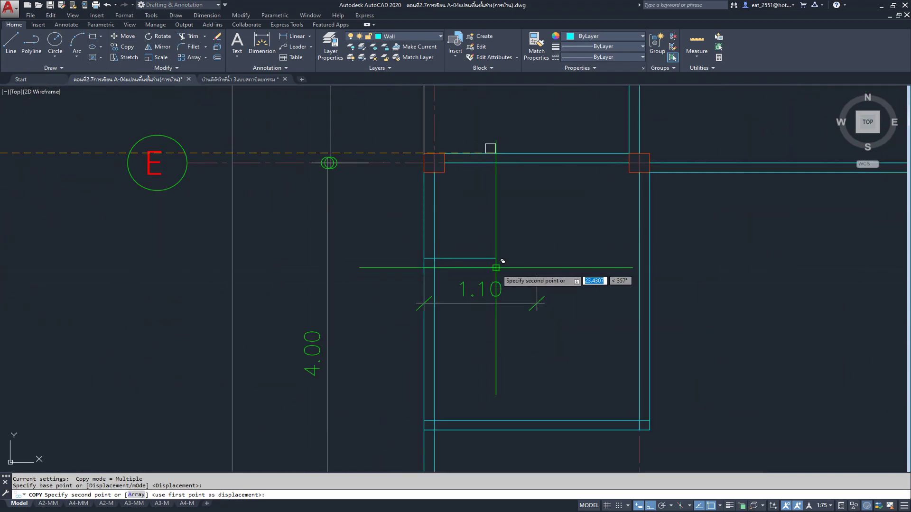
scroll(496, 268, "up", 5)
scroll(500, 259, "up", 3)
left_click(477, 260)
key("Escape")
Stretch the dimension to the partition's new end so it reads 0.70.
scroll(506, 225, "down", 6)
left_click(578, 230)
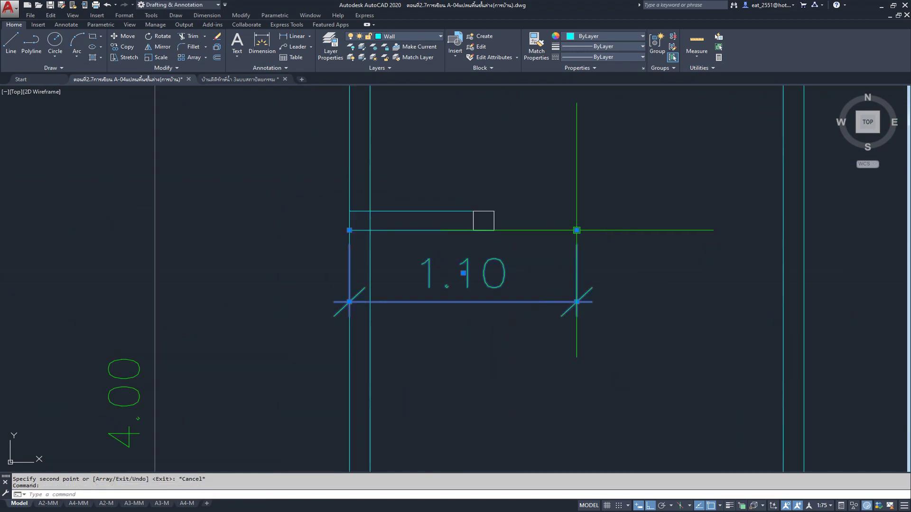
left_click(494, 230)
key("Escape")
Pan over to the reference floor plan and zoom to compare partitions.
scroll(496, 256, "down", 5)
scroll(496, 259, "down", 4)
middle_click_drag(496, 259, 249, 259)
scroll(508, 279, "down", 3)
scroll(522, 276, "up", 6)
scroll(560, 239, "up", 4)
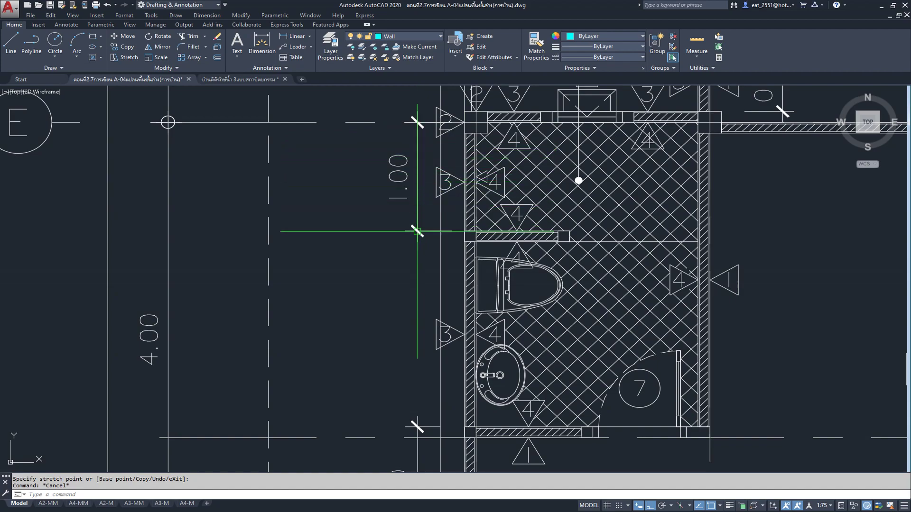
scroll(416, 231, "down", 3)
scroll(408, 213, "down", 2)
scroll(398, 190, "down", 2)
scroll(386, 167, "up", 1)
scroll(386, 167, "up", 2)
scroll(480, 159, "up", 2)
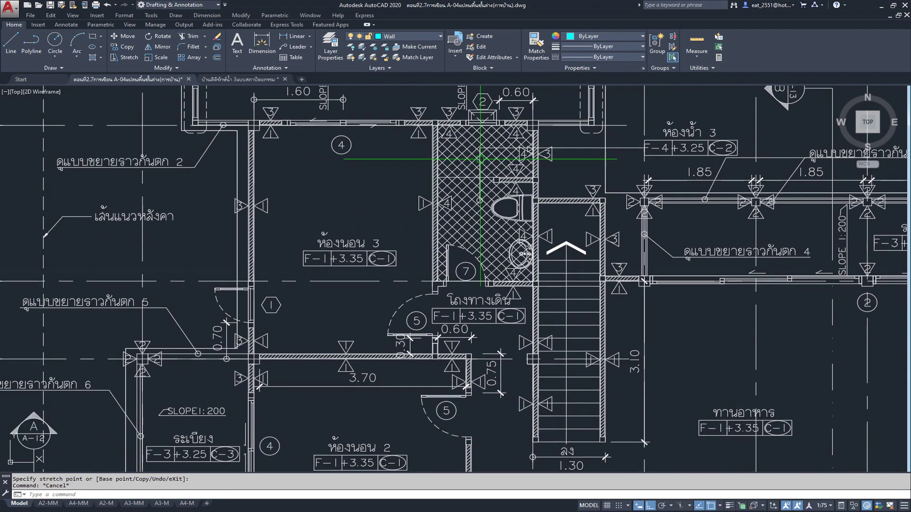
scroll(489, 185, "down", 5)
scroll(491, 193, "up", 3)
scroll(494, 198, "up", 3)
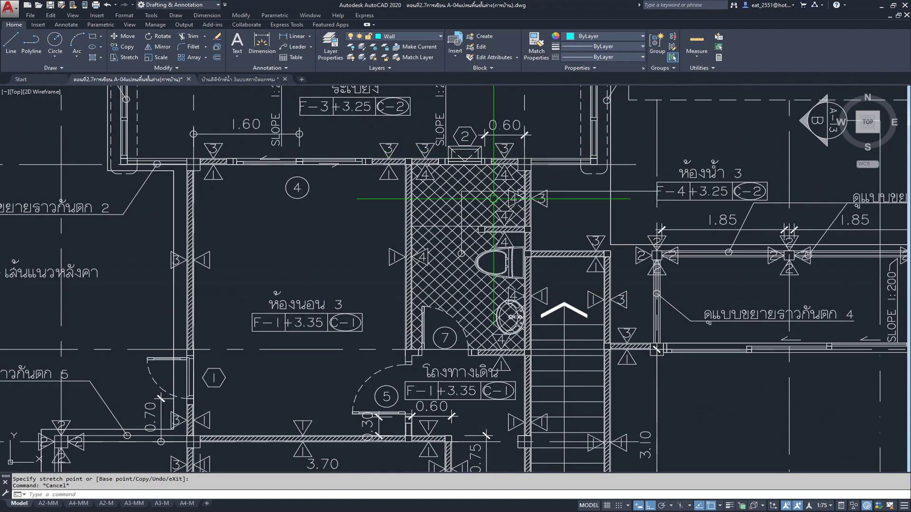
scroll(494, 195, "down", 1)
scroll(450, 237, "down", 3)
Measure the reference bathroom partition at 0.90, then delete that dimension.
scroll(417, 270, "down", 1)
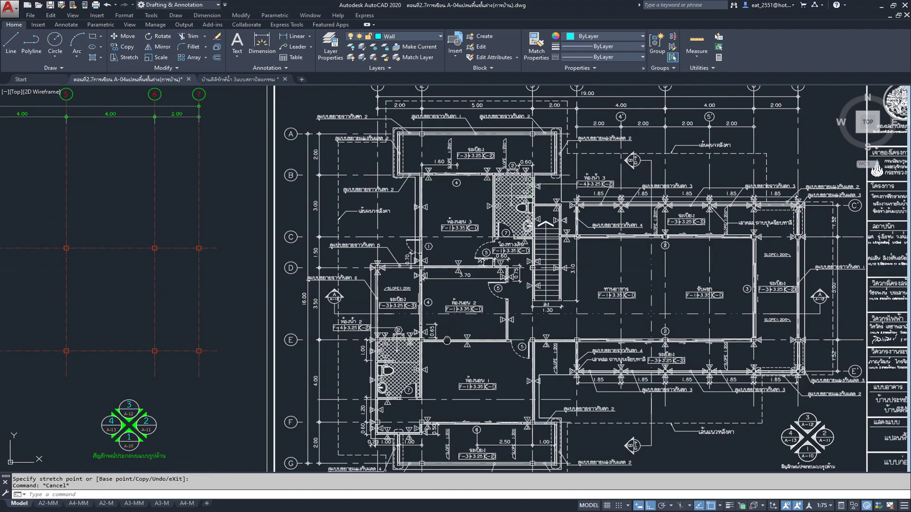
scroll(408, 282, "up", 3)
scroll(472, 288, "up", 2)
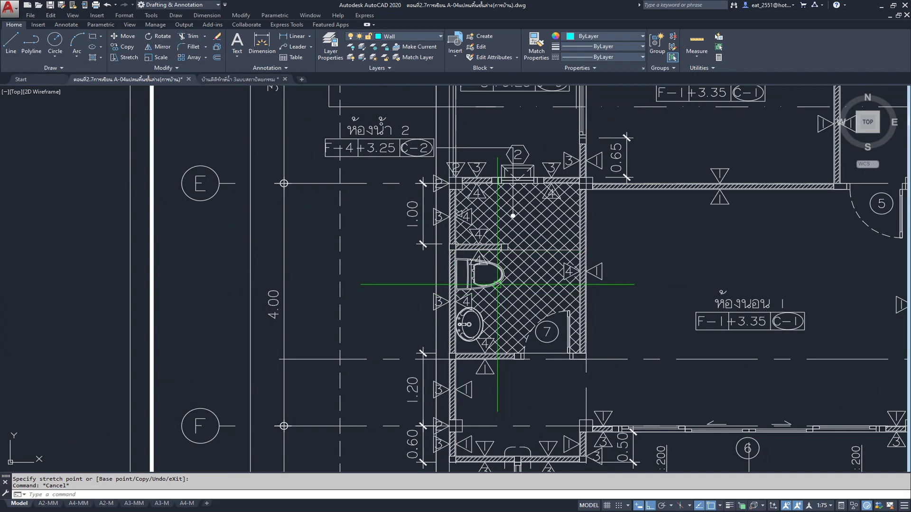
left_click(297, 37)
scroll(488, 275, "up", 2)
scroll(488, 275, "up", 2)
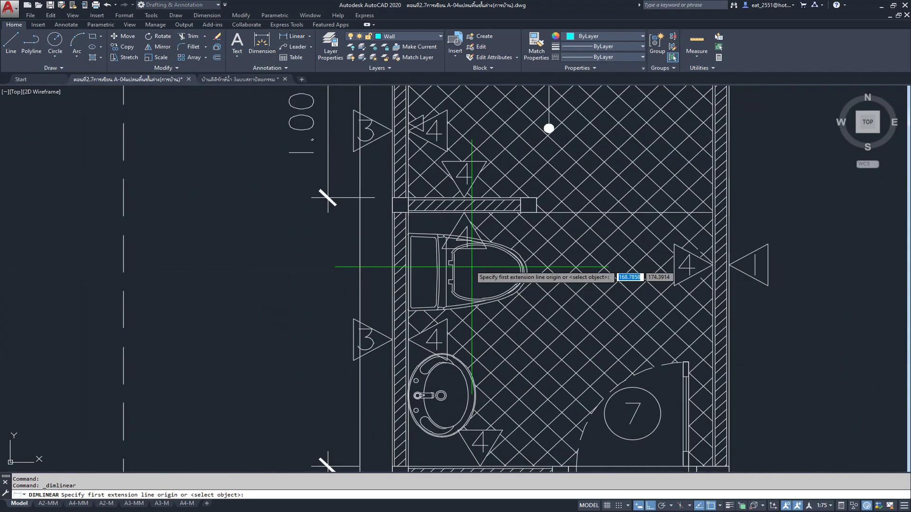
left_click(392, 212)
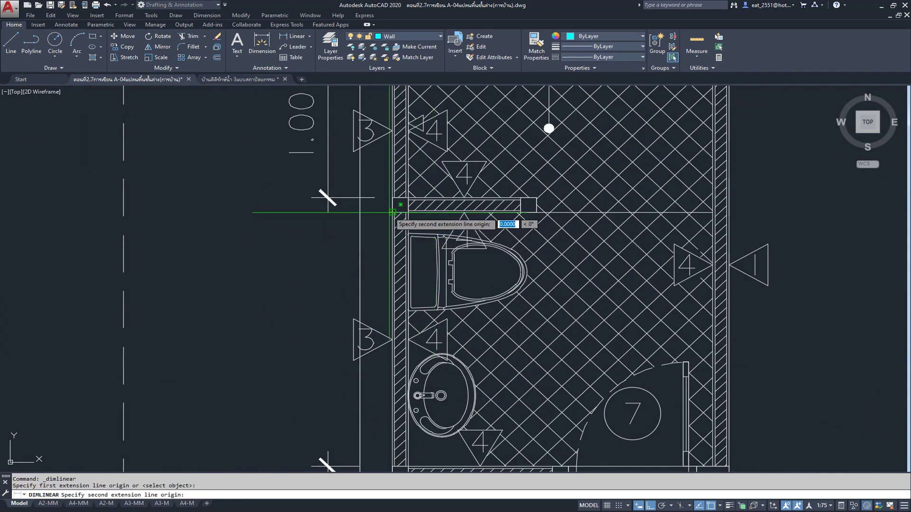
left_click(529, 205)
scroll(529, 205, "up", 3)
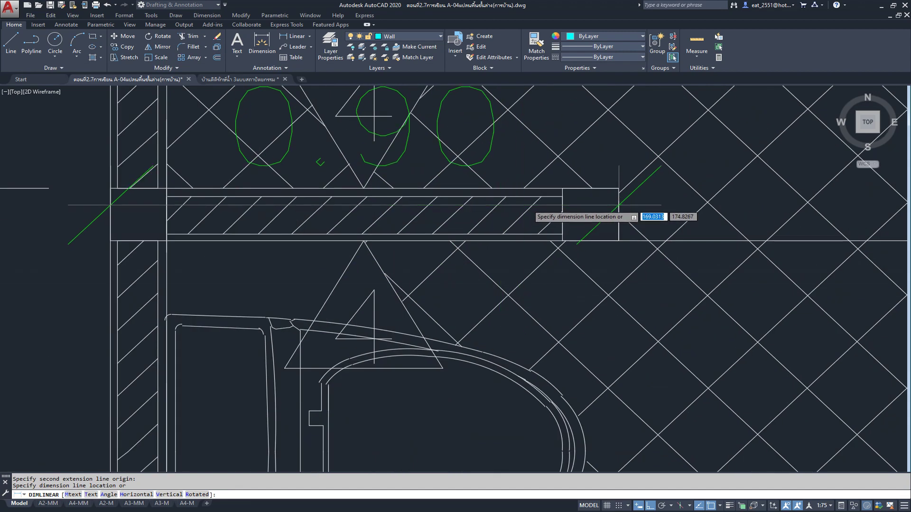
scroll(570, 218, "down", 2)
left_click(550, 250)
key("Escape")
left_click(432, 227)
key("Delete")
Stretch the new partition's end 0.2 longer using a crossing window.
scroll(456, 256, "down", 5)
middle_click_drag(307, 360, 667, 278)
scroll(666, 279, "down", 3)
scroll(508, 259, "up", 2)
scroll(319, 285, "up", 3)
scroll(290, 312, "up", 2)
middle_click_drag(290, 312, 468, 292)
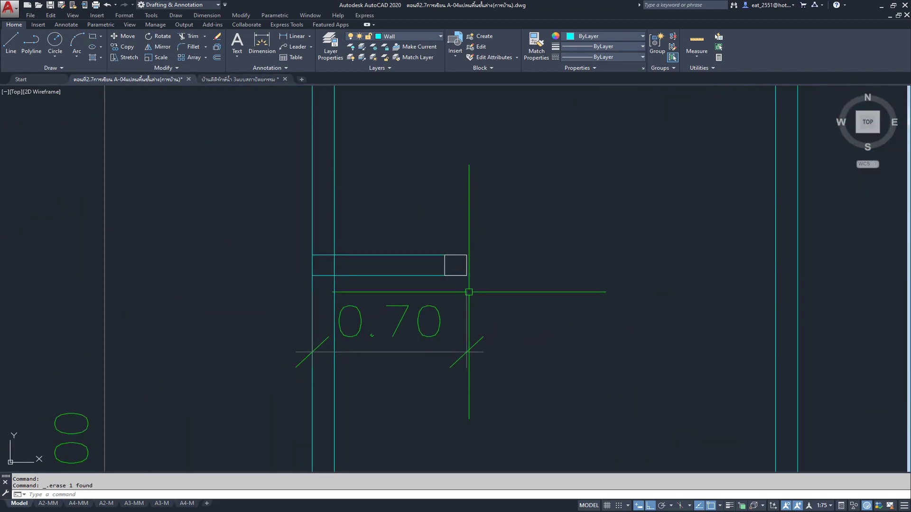
left_click(125, 57)
left_click(582, 209)
left_click(448, 366)
key("Return")
left_click(410, 197)
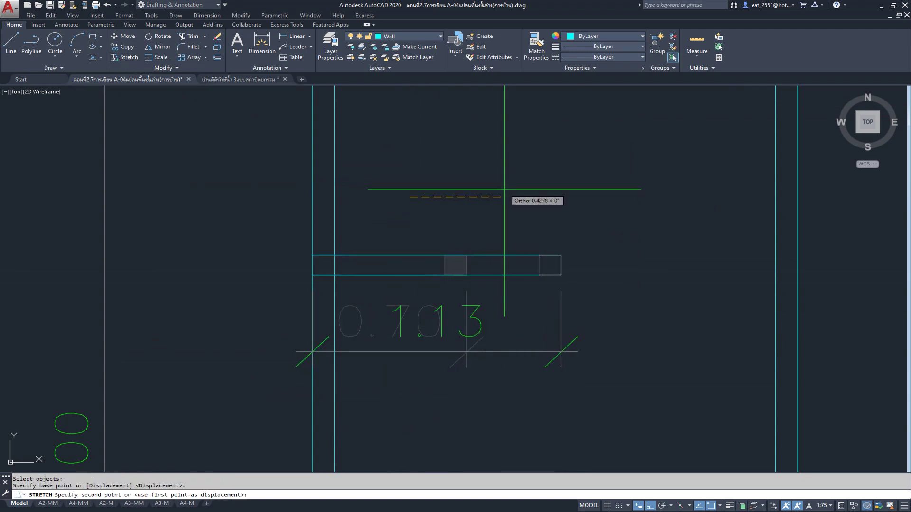
type(".2")
key("Return")
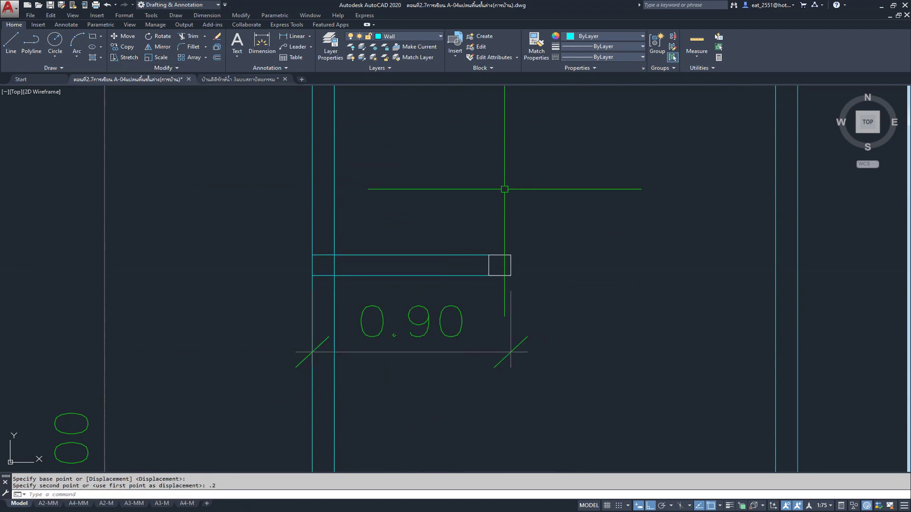
Delete the 0.90 dimension from the new partition.
left_click(539, 329)
left_click(423, 378)
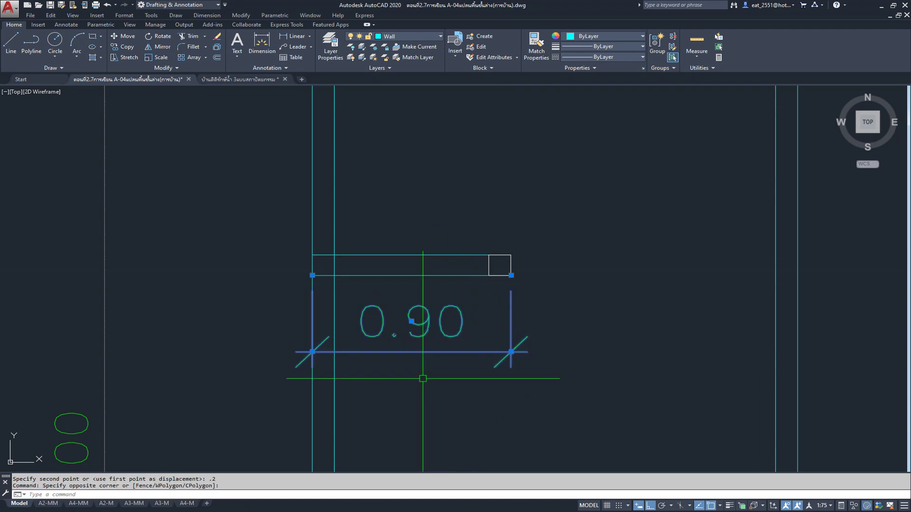
key("Delete")
scroll(319, 335, "down", 4)
Zoom and pan across the reference plan to compare its walls with the grid layout.
scroll(419, 354, "up", 2)
scroll(429, 311, "up", 2)
scroll(419, 313, "down", 3)
scroll(418, 312, "down", 1)
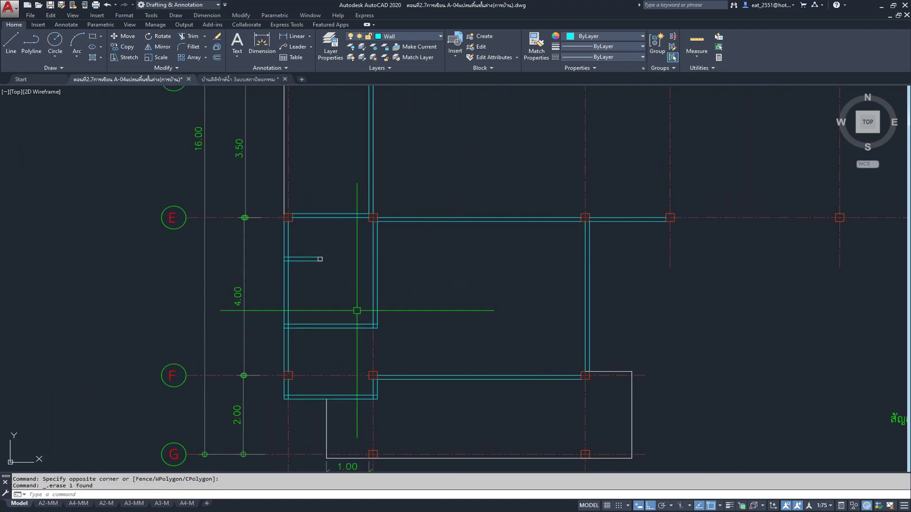
scroll(339, 271, "down", 5)
scroll(467, 278, "down", 1)
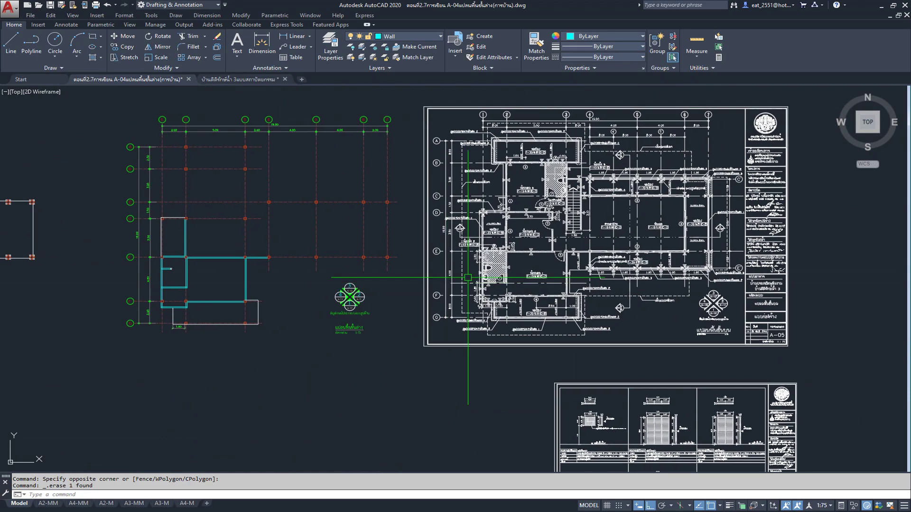
scroll(554, 239, "up", 3)
scroll(526, 290, "up", 1)
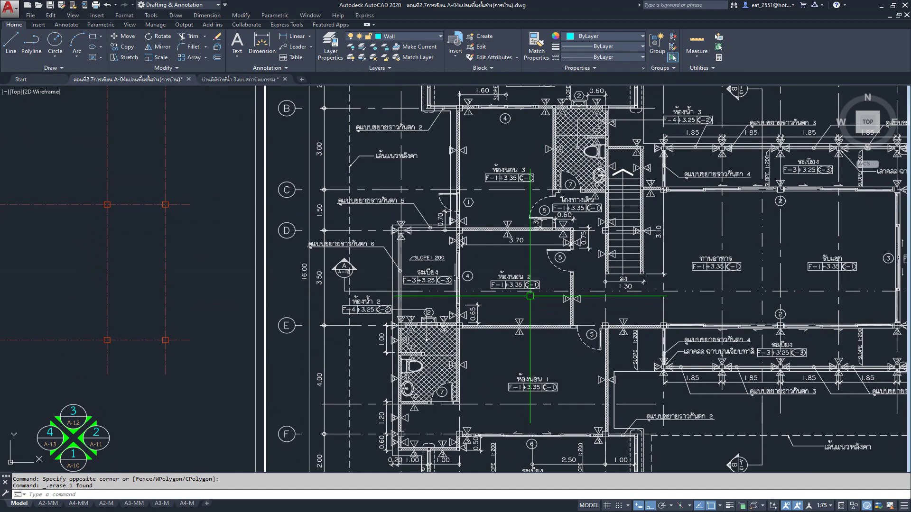
scroll(484, 238, "up", 2)
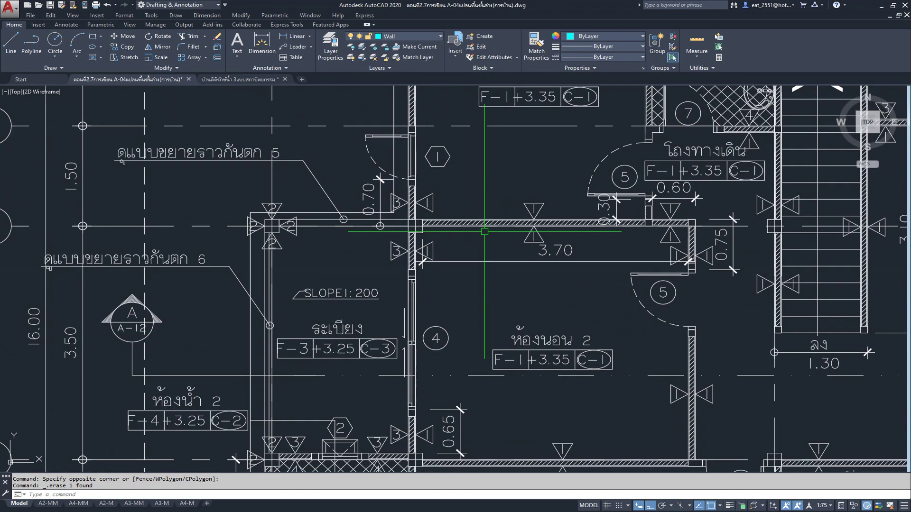
scroll(415, 239, "up", 2)
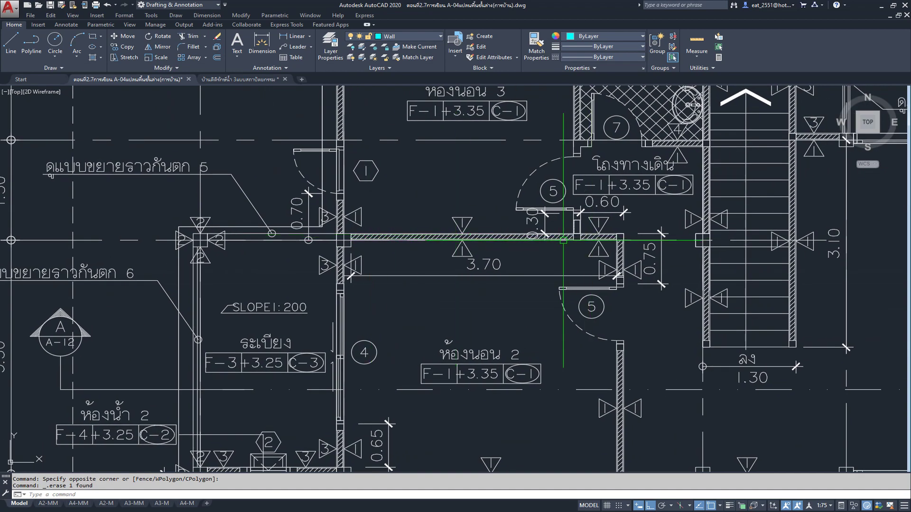
scroll(563, 240, "down", 2)
scroll(543, 286, "down", 2)
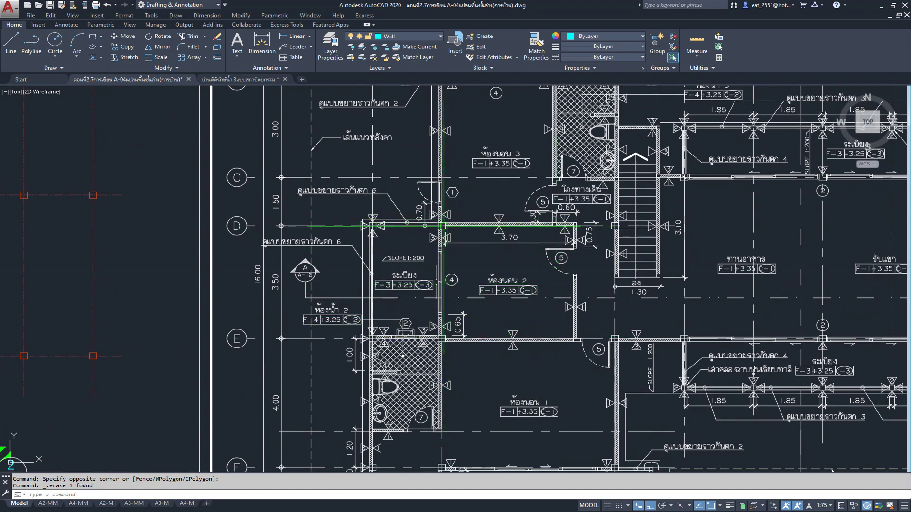
middle_click_drag(239, 229, 240, 255)
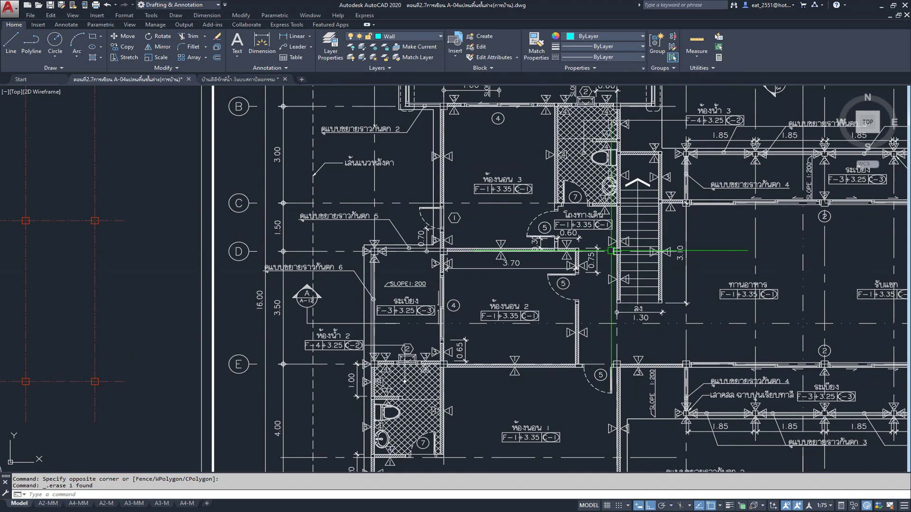
scroll(612, 250, "down", 5)
scroll(406, 234, "up", 1)
scroll(474, 252, "up", 3)
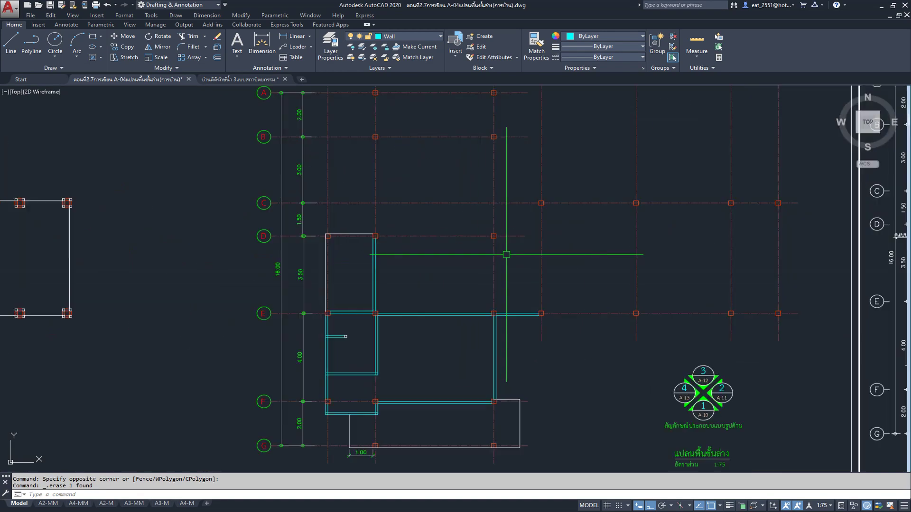
scroll(506, 254, "up", 3)
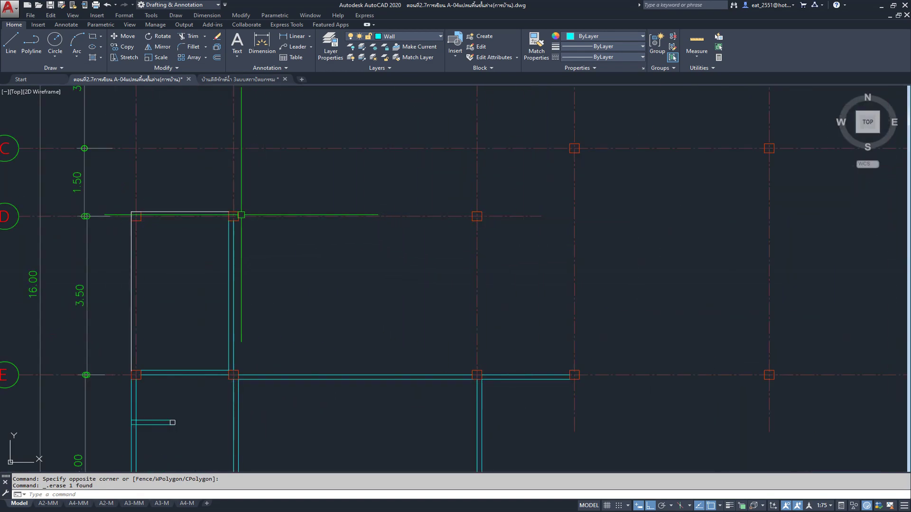
middle_click_drag(492, 222, 446, 256)
scroll(446, 257, "down", 5)
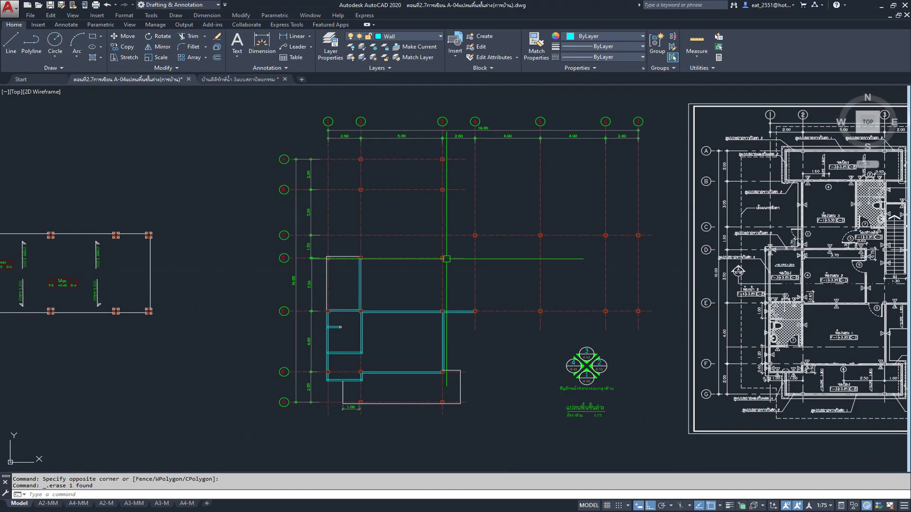
middle_click_drag(566, 252, 329, 253)
scroll(644, 281, "up", 1)
scroll(536, 246, "up", 1)
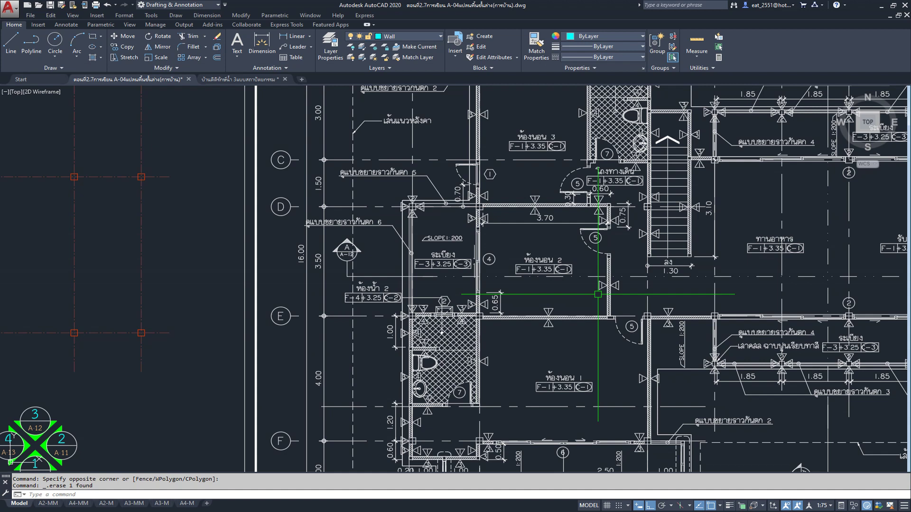
scroll(598, 294, "down", 4)
scroll(285, 247, "down", 2)
scroll(237, 214, "up", 4)
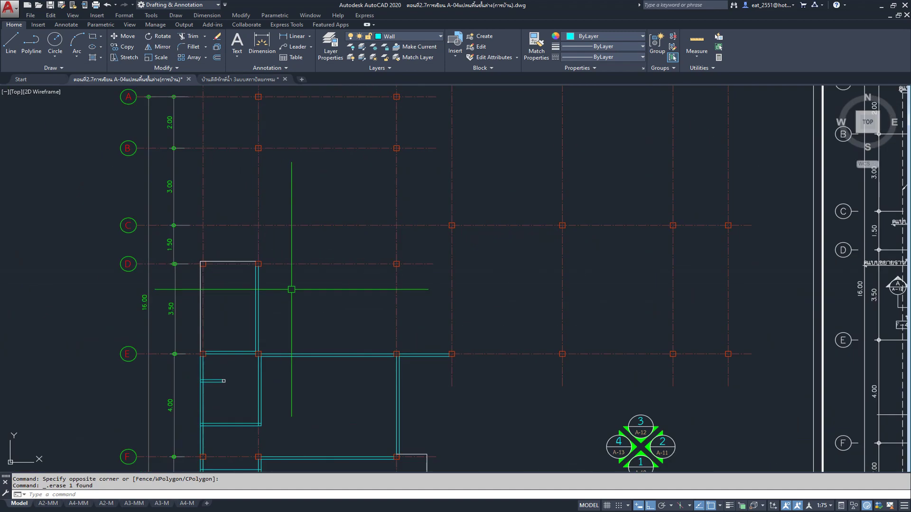
scroll(361, 278, "up", 2)
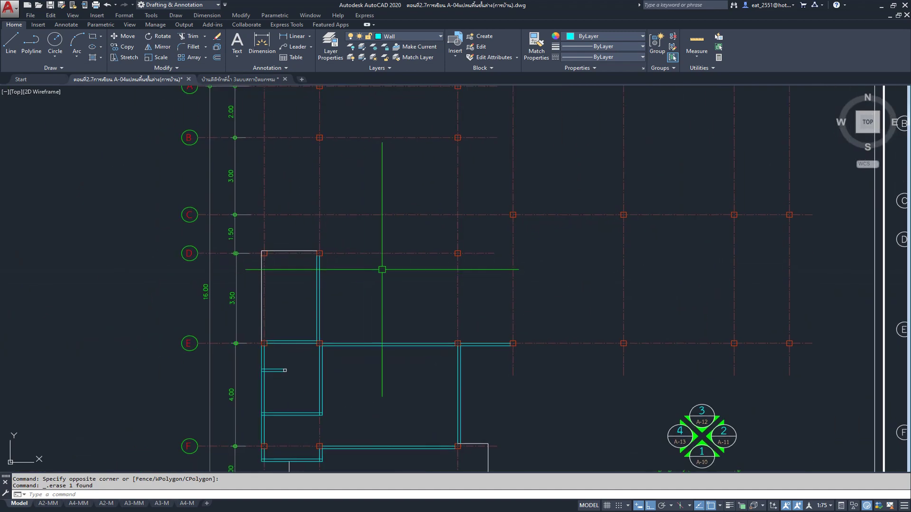
Pan back to the grid plan with bubbles C–F in view and open the Draw menu.
middle_click_drag(387, 260, 401, 266)
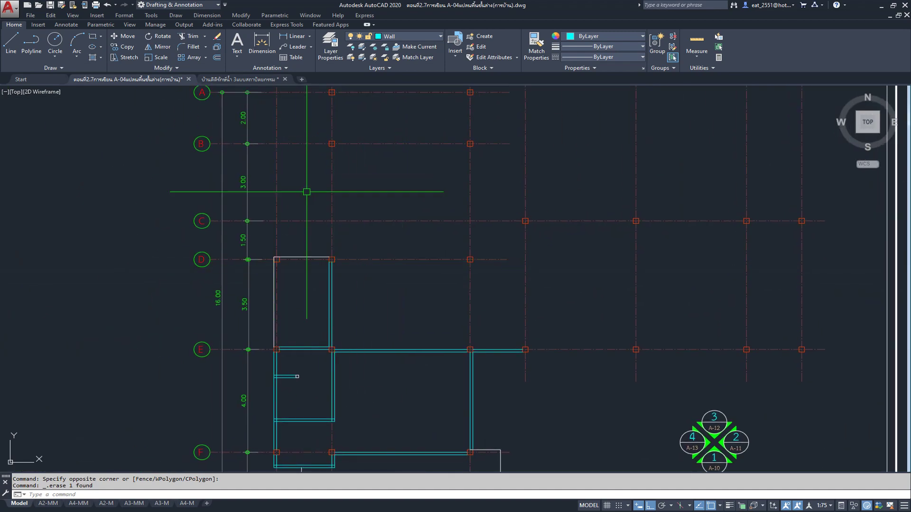
scroll(237, 190, "down", 3)
scroll(541, 219, "up", 1)
scroll(540, 215, "up", 2)
scroll(540, 214, "up", 2)
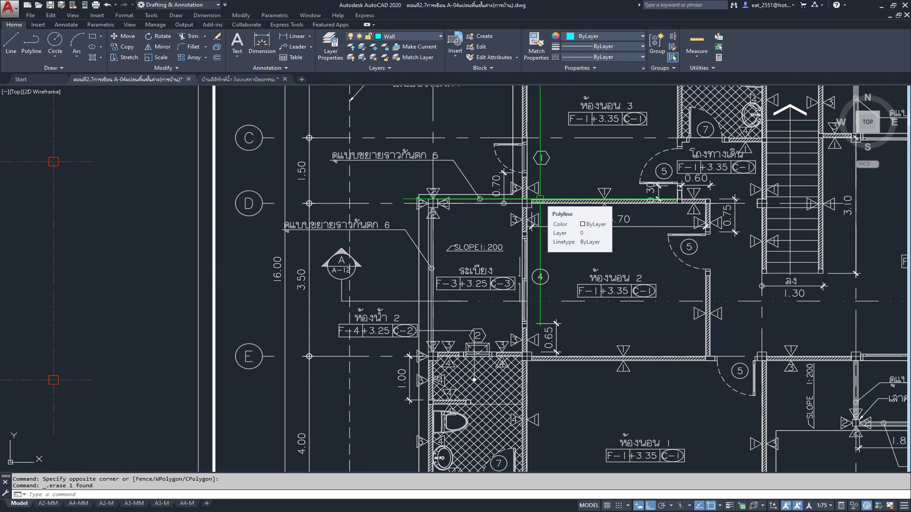
middle_click_drag(540, 200, 631, 199)
middle_click_drag(332, 199, 480, 199)
middle_click_drag(284, 199, 413, 199)
middle_click_drag(142, 199, 370, 200)
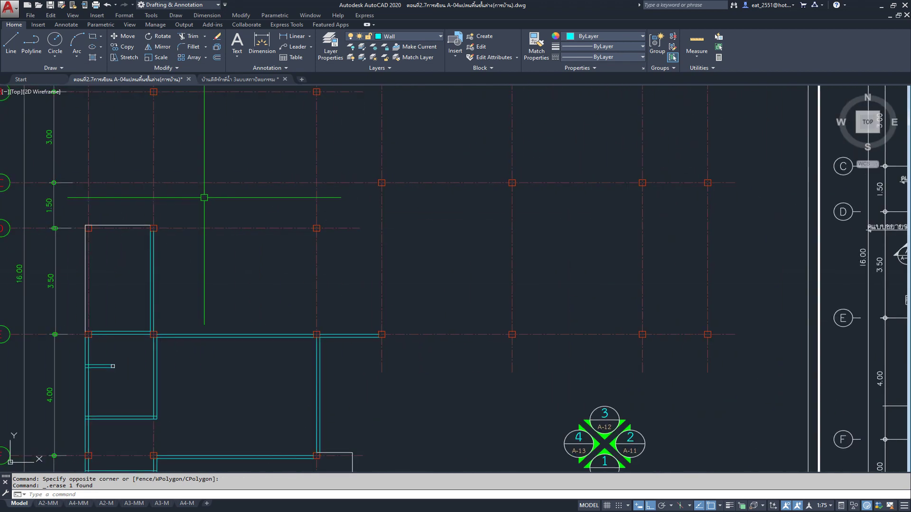
middle_click_drag(3, 92, 169, 95)
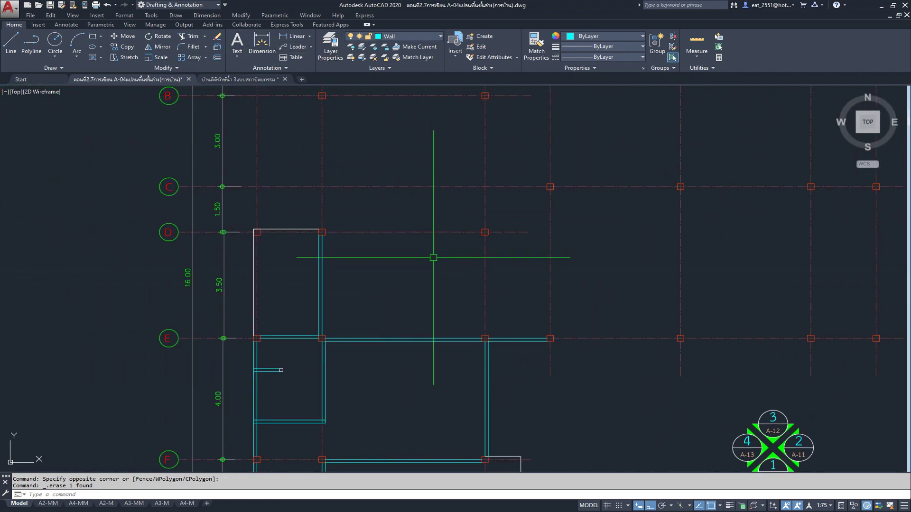
left_click(181, 15)
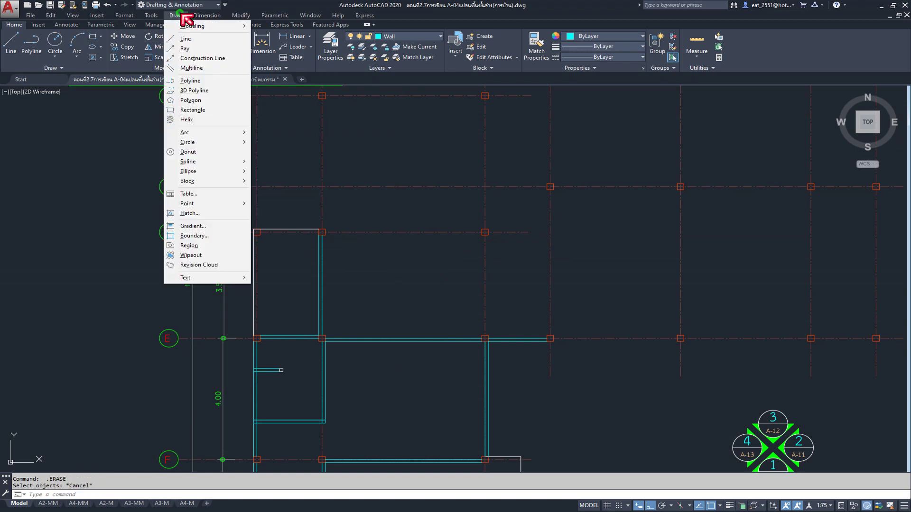
Draw a multiline wall along grid D from the grid 2 column to the grid 3 column.
left_click(180, 68)
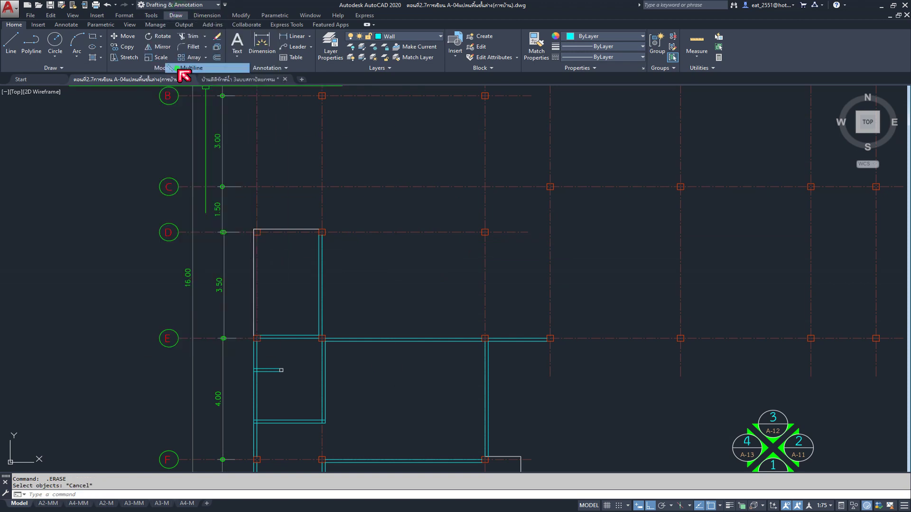
scroll(345, 256, "up", 5)
left_click(276, 188)
middle_click_drag(717, 189, 525, 254)
left_click(528, 253)
Pan and zoom over to the reference plan's upper rooms.
scroll(460, 228, "down", 5)
scroll(480, 250, "down", 2)
scroll(464, 220, "down", 2)
middle_click_drag(474, 271, 494, 260)
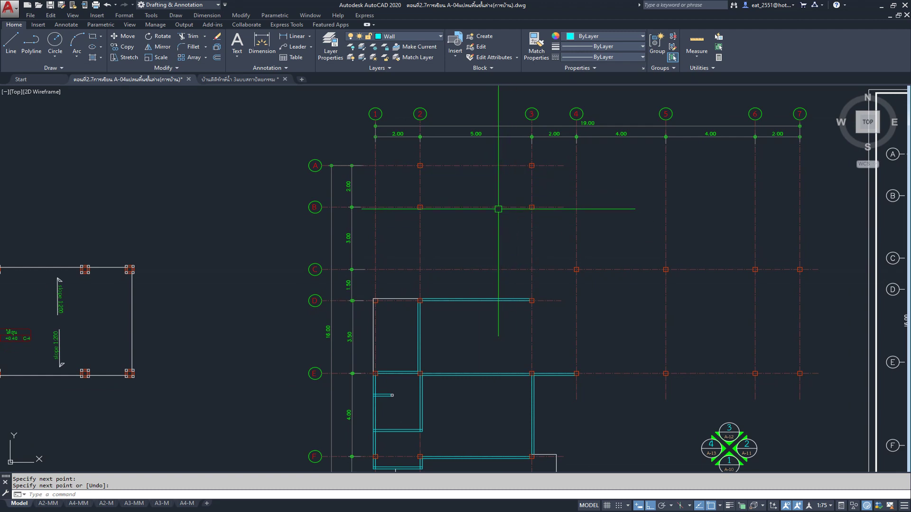
scroll(498, 209, "up", 3)
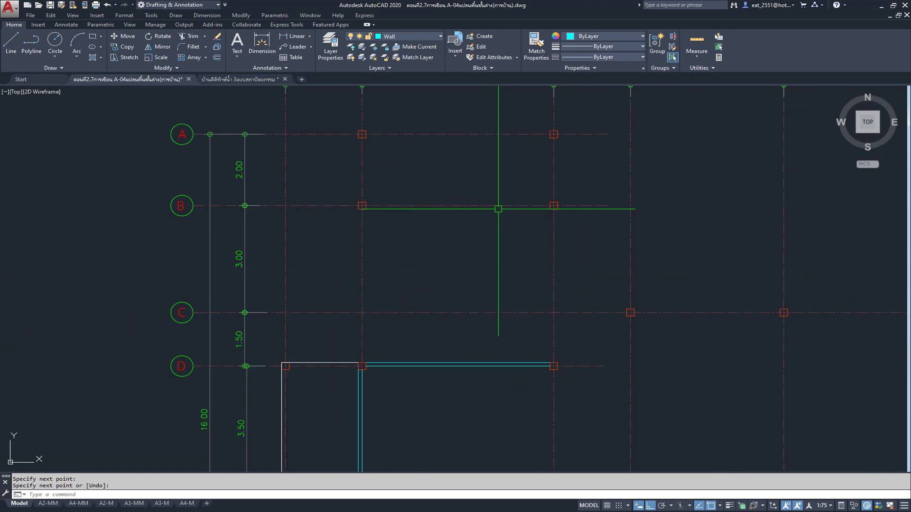
scroll(498, 315, "down", 1)
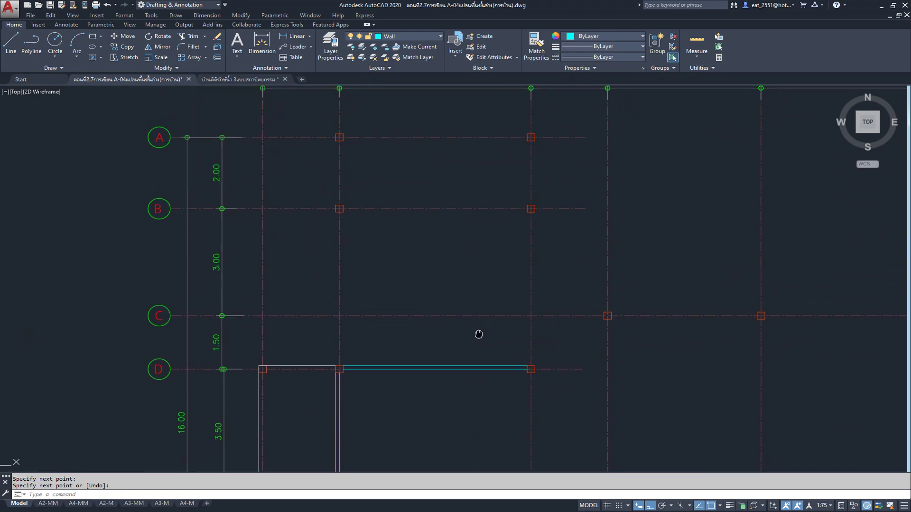
scroll(494, 370, "down", 3)
middle_click_drag(783, 332, 617, 333)
scroll(620, 338, "up", 1)
scroll(620, 338, "up", 1)
scroll(621, 338, "up", 1)
scroll(620, 338, "up", 1)
scroll(583, 280, "up", 1)
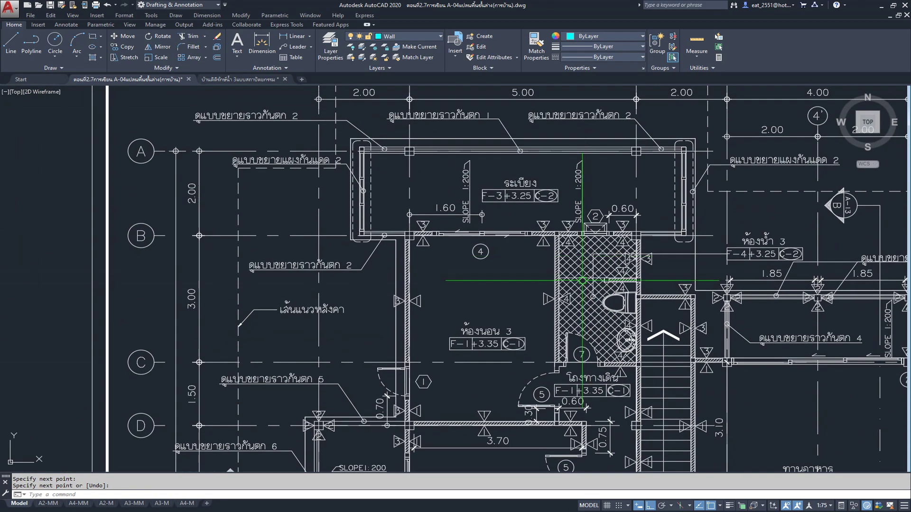
End the multiline and add a 1.80 linear dimension across the bathroom width.
scroll(593, 201, "up", 3)
key("Return")
key("Escape")
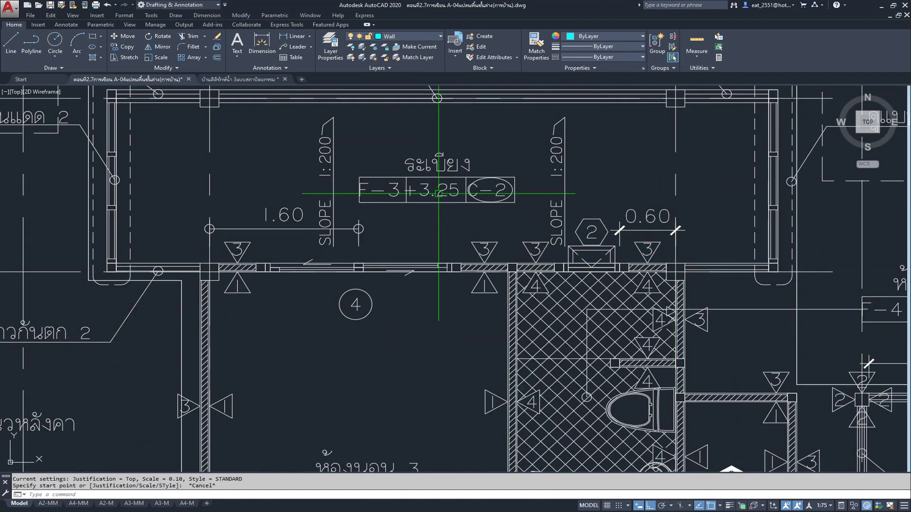
left_click(298, 36)
scroll(526, 267, "up", 3)
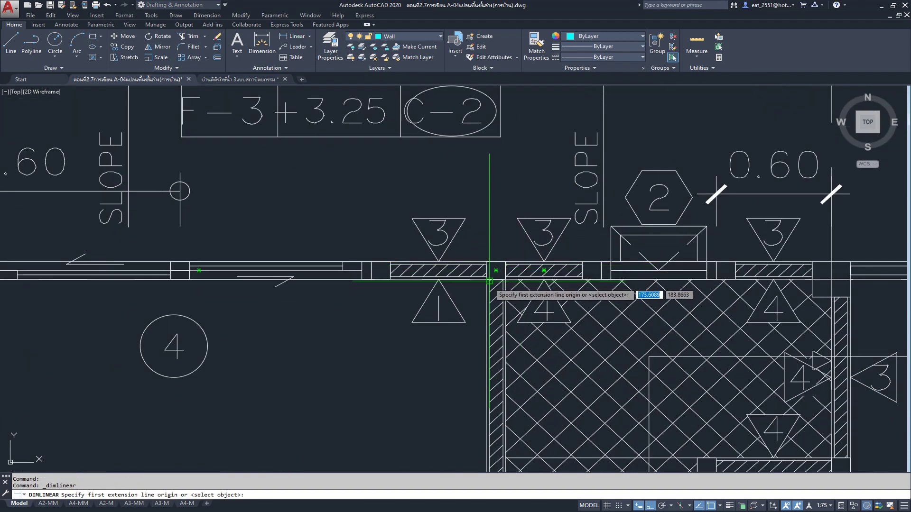
left_click(486, 279)
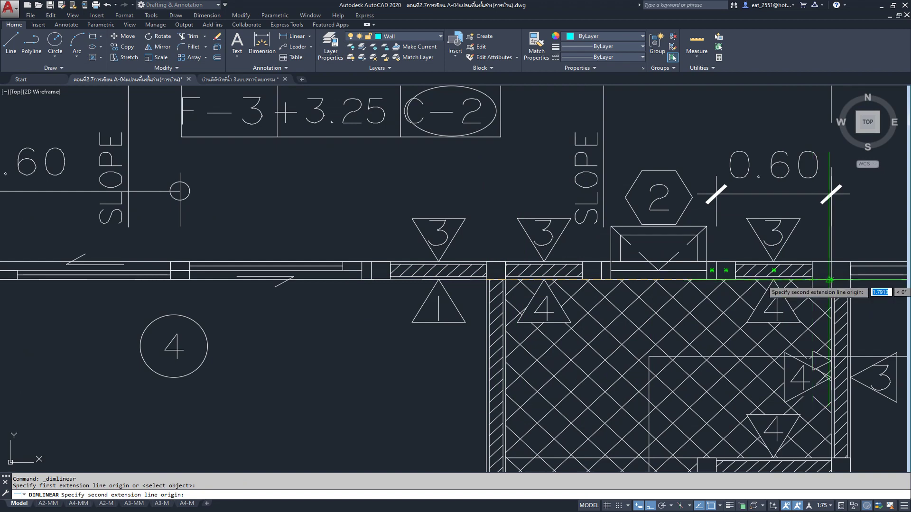
left_click(831, 279)
left_click(745, 139)
Pan back so the grid plan's upper bays sit beside the reference plan's upper rooms.
middle_click_drag(805, 306, 680, 268)
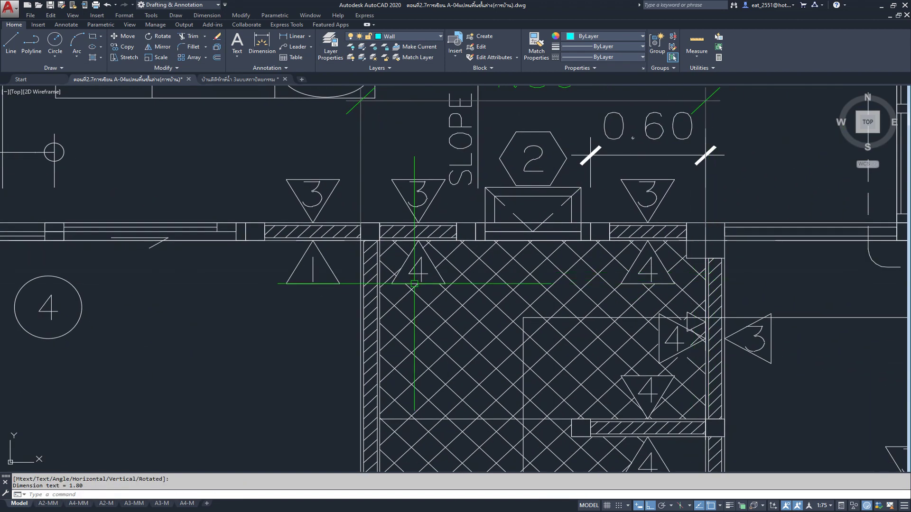
scroll(666, 272, "down", 4)
scroll(617, 275, "down", 1)
scroll(557, 283, "down", 5)
middle_click_drag(557, 284, 883, 246)
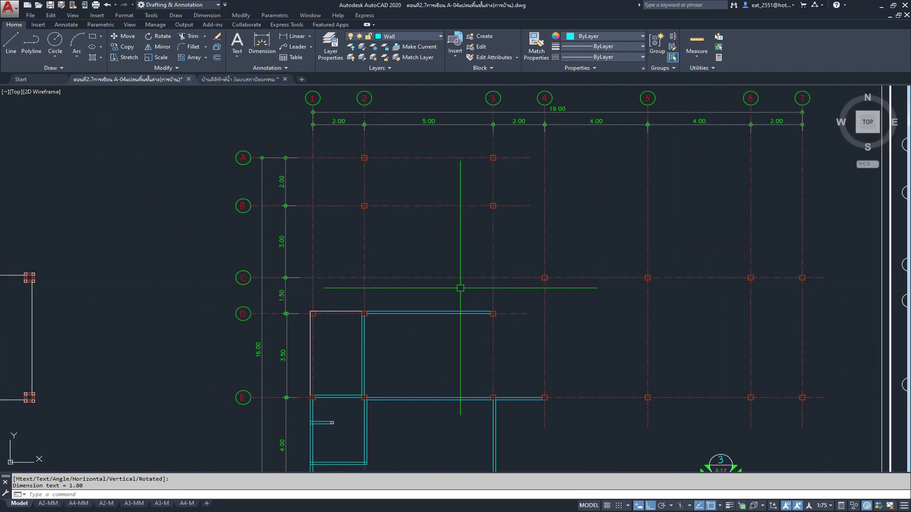
middle_click_drag(486, 251, 376, 261)
scroll(579, 281, "up", 1)
middle_click_drag(580, 280, 345, 281)
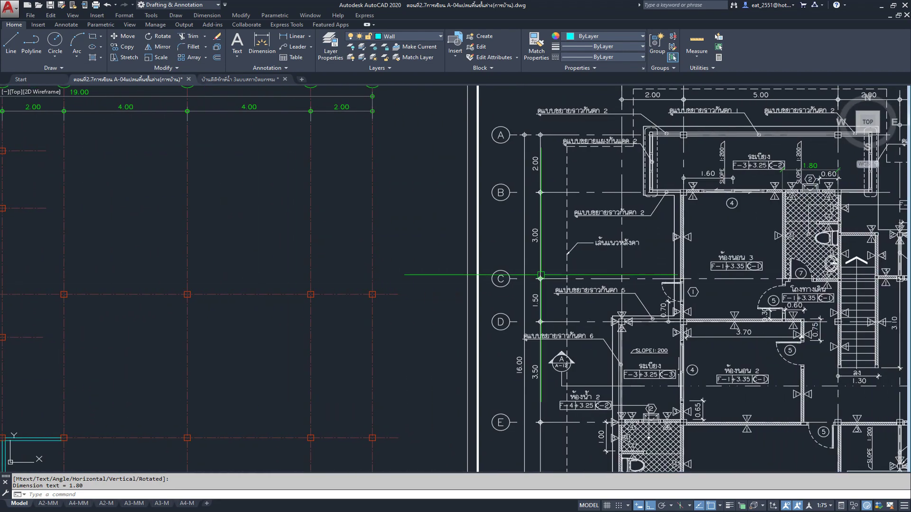
middle_click_drag(608, 275, 458, 274)
scroll(576, 224, "down", 1)
scroll(576, 224, "up", 1)
middle_click_drag(587, 221, 528, 221)
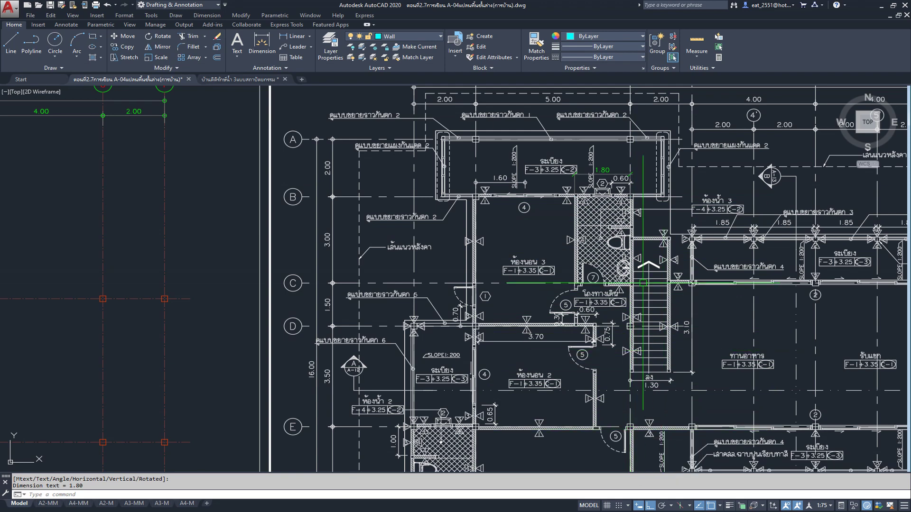
middle_click_drag(633, 138, 642, 268)
scroll(642, 269, "down", 3)
scroll(301, 161, "up", 3)
scroll(419, 172, "up", 1)
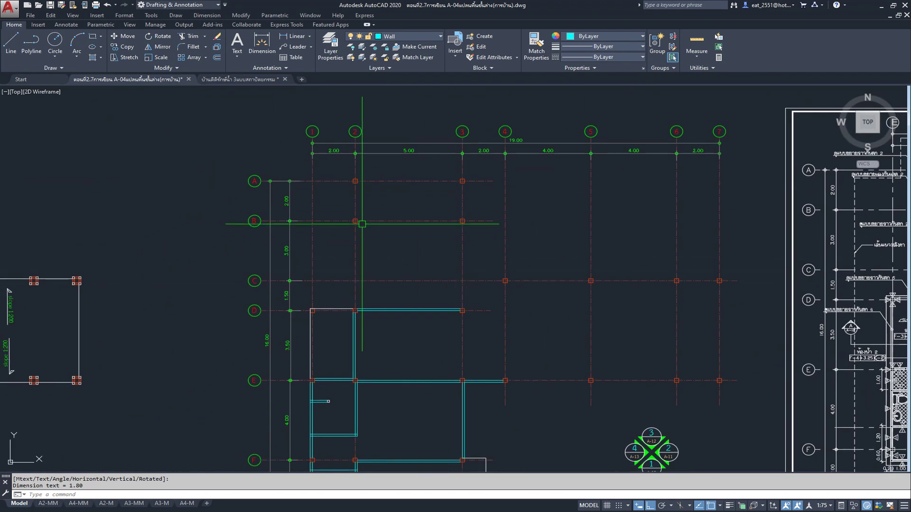
scroll(362, 221, "up", 3)
key("space")
scroll(352, 405, "up", 4)
Cancel the dimension and start a multiline wall at the grid D/2 column.
key("Escape")
left_click(174, 16)
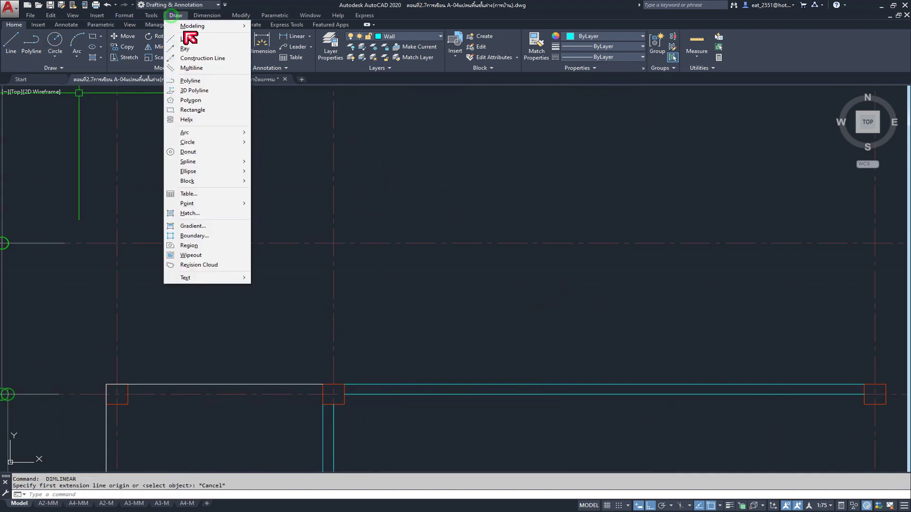
left_click(194, 68)
left_click(334, 394)
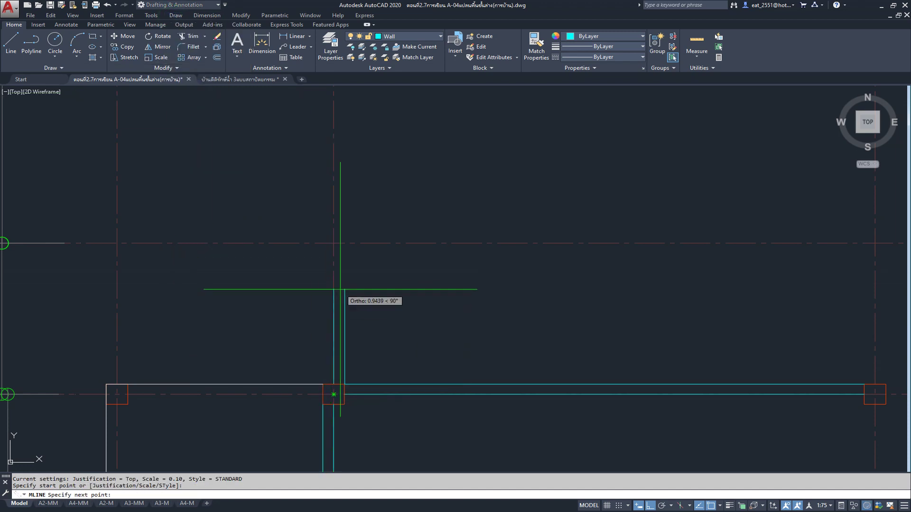
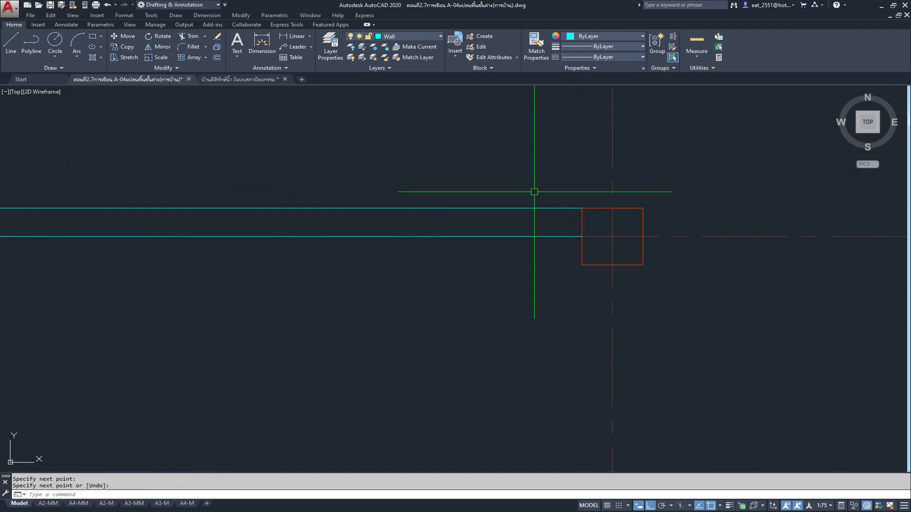
key("Return")
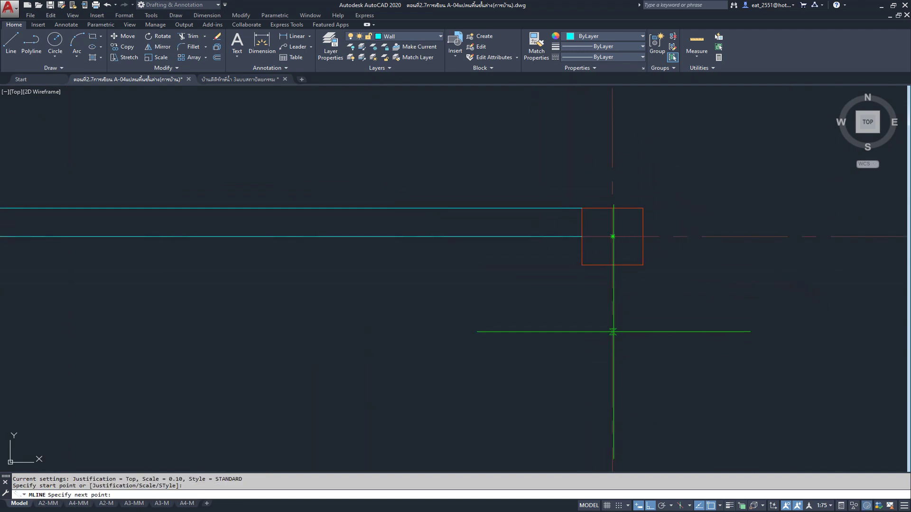
Draw a double-line wall from the column's corner to the column's top edge.
left_click(643, 264)
scroll(639, 361, "down", 2)
scroll(593, 258, "down", 2)
scroll(603, 404, "up", 2)
scroll(606, 315, "up", 1)
left_click(579, 323)
key("Return")
key("Return")
Draw another double-line wall segment down to the lower column.
left_click(578, 369)
scroll(574, 392, "down", 2)
scroll(579, 220, "down", 2)
scroll(584, 368, "up", 4)
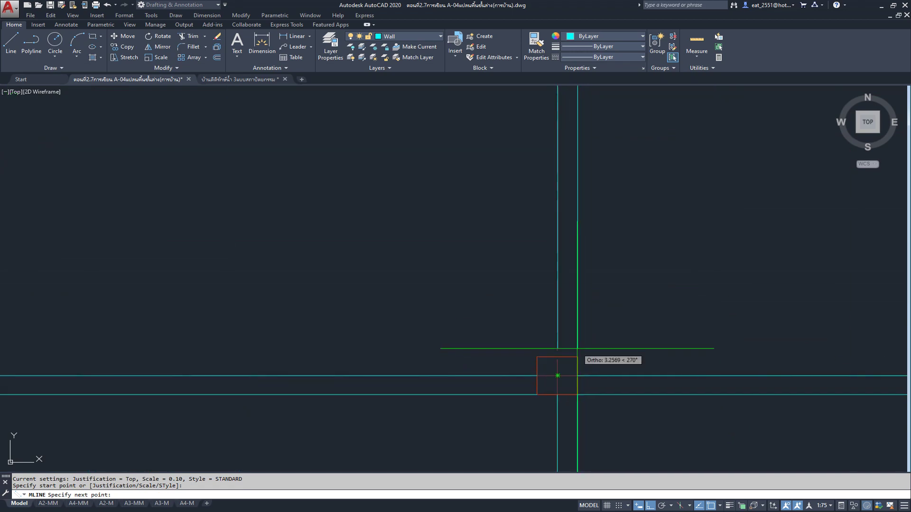
left_click(581, 368)
key("Return")
scroll(593, 332, "down", 3)
middle_click_drag(600, 332, 601, 362)
scroll(601, 362, "down", 3)
scroll(569, 265, "up", 2)
scroll(569, 256, "up", 2)
Copy the upper room's right wall line 1.8 to the left.
left_click(125, 47)
left_click(601, 257)
key("Return")
left_click(557, 256)
type("1.8")
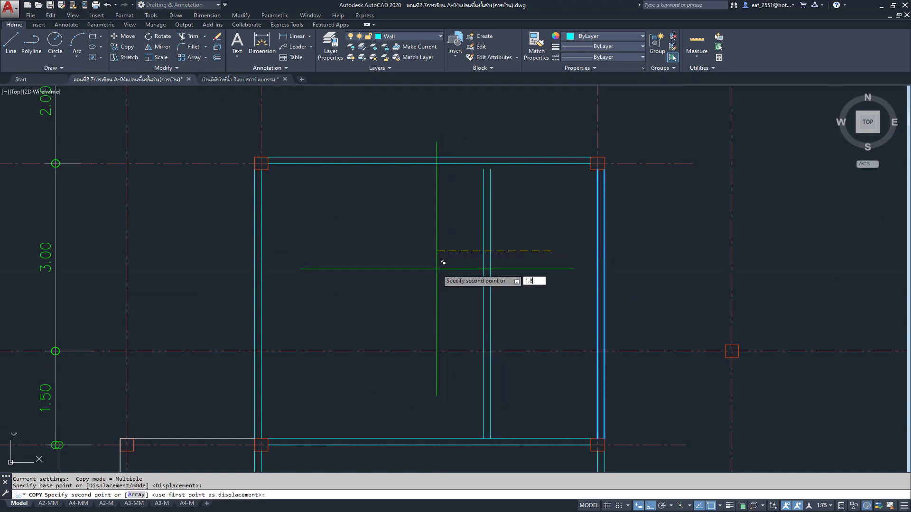
key("Return")
key("Escape")
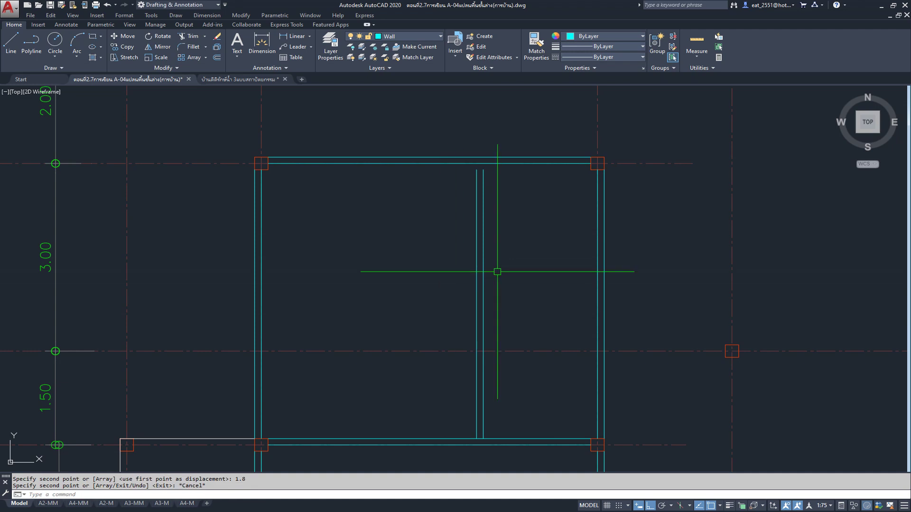
Check the new wall's 1.80 offset with a temporary linear dimension.
left_click(297, 39)
left_click(477, 169)
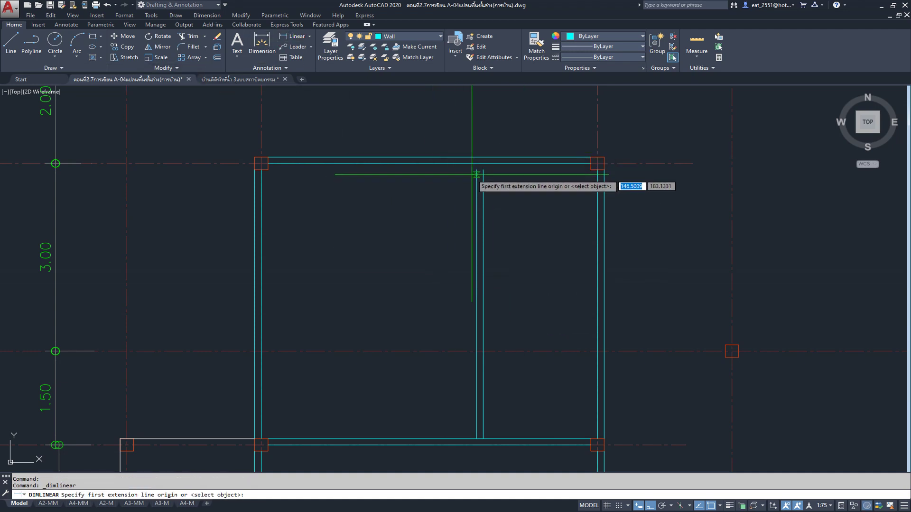
left_click(596, 163)
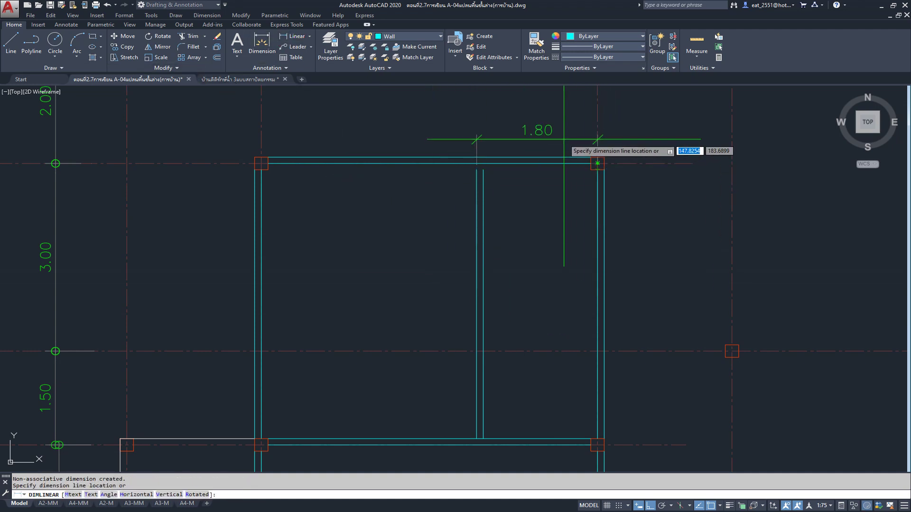
key("Escape")
Try grip-stretching the new interior wall line, then zoom out toward the reference plan.
scroll(480, 177, "up", 3)
left_click(482, 185)
scroll(521, 266, "up", 5)
left_click(502, 281)
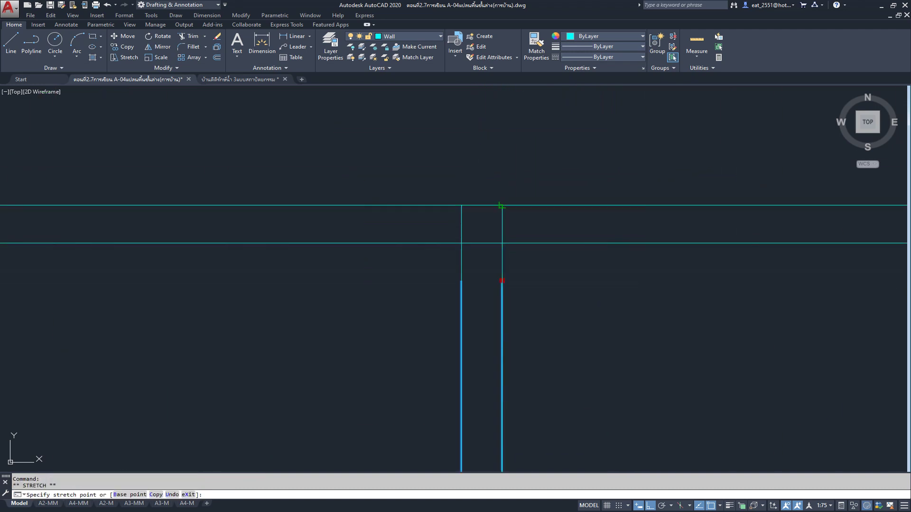
key("Escape")
scroll(418, 200, "down", 5)
scroll(564, 259, "down", 2)
scroll(539, 183, "down", 2)
scroll(529, 234, "down", 2)
scroll(471, 238, "down", 1)
middle_click_drag(445, 247, 302, 246)
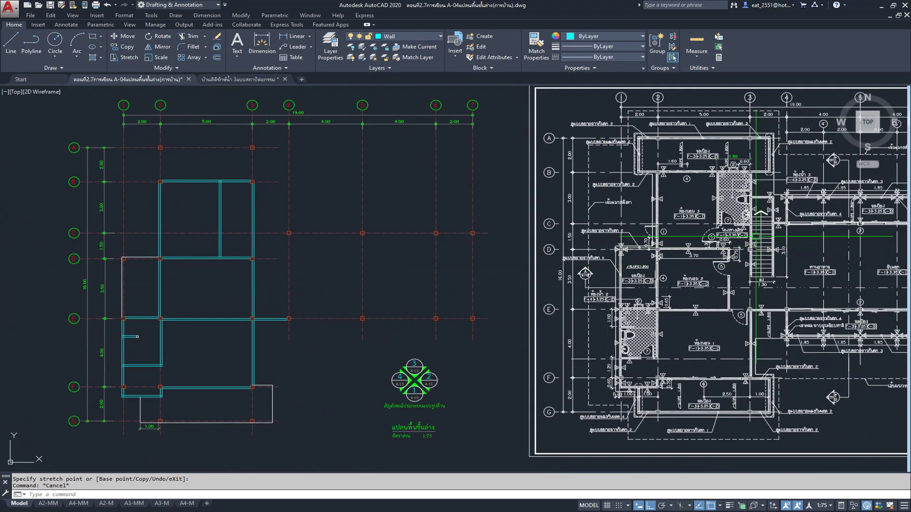
Compare with the reference plan and select the wall line along grid D.
scroll(719, 229, "up", 2)
scroll(697, 243, "down", 1)
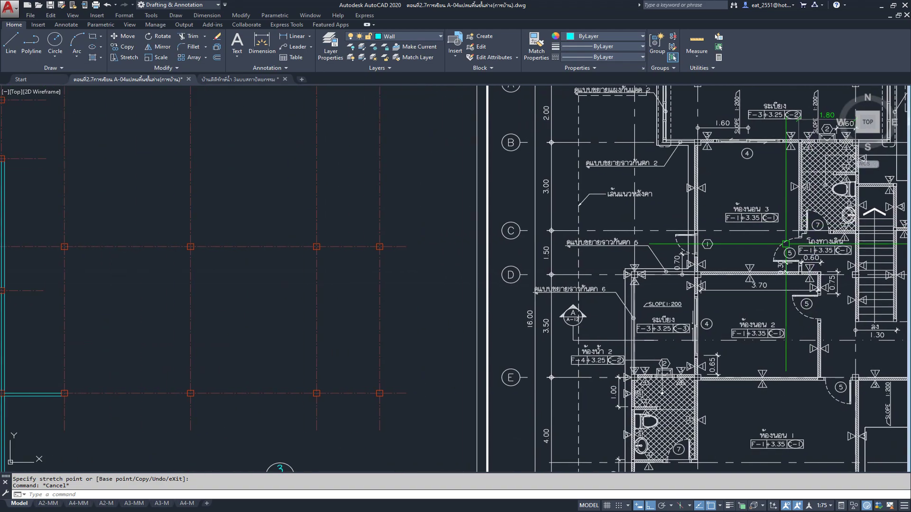
middle_click_drag(698, 242, 788, 245)
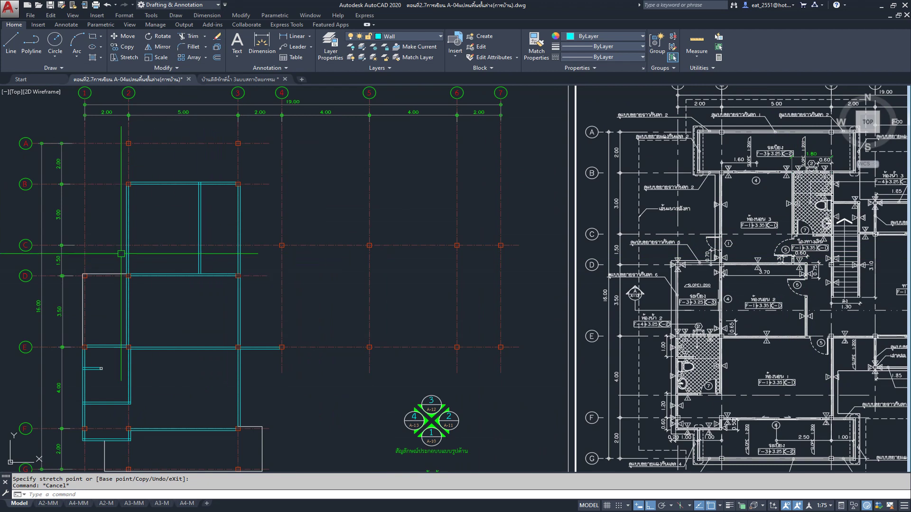
mouse_move(96, 246)
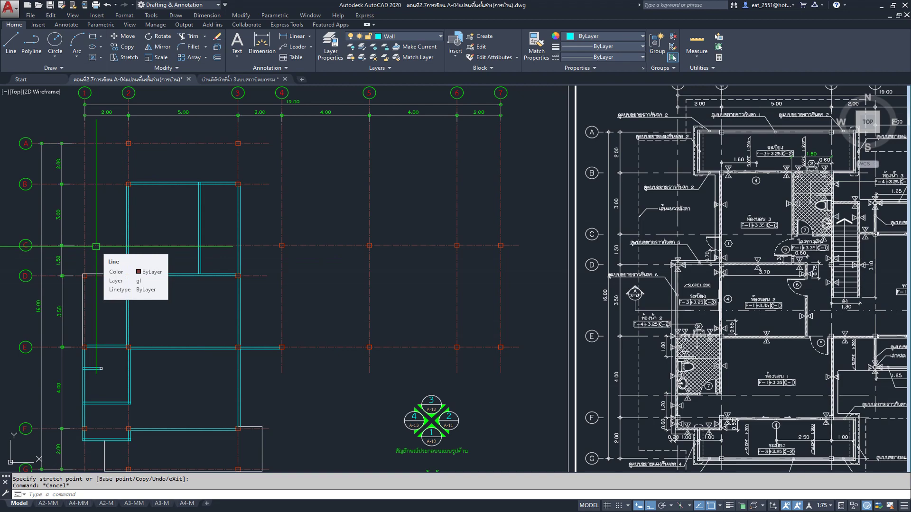
scroll(724, 246, "up", 1)
scroll(724, 246, "up", 1)
scroll(724, 246, "up", 2)
scroll(724, 246, "down", 5)
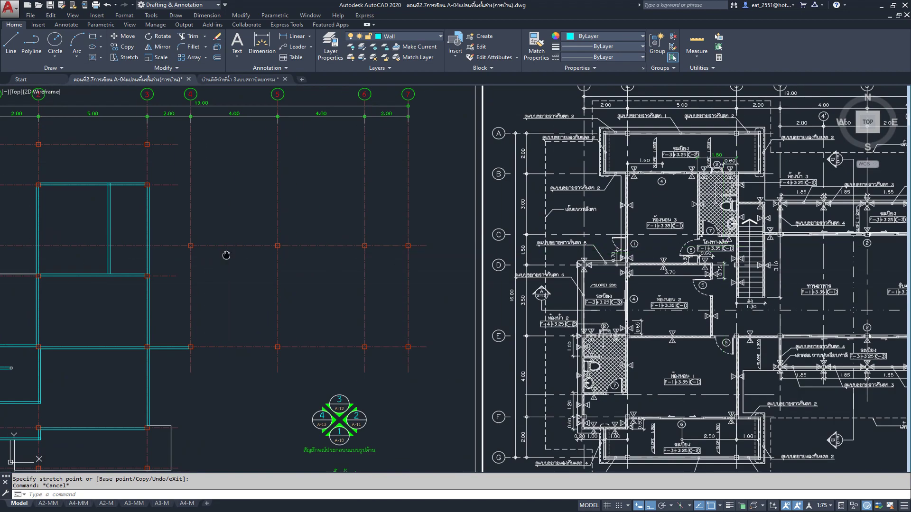
scroll(285, 256, "up", 2)
scroll(231, 300, "up", 3)
middle_click_drag(231, 299, 342, 332)
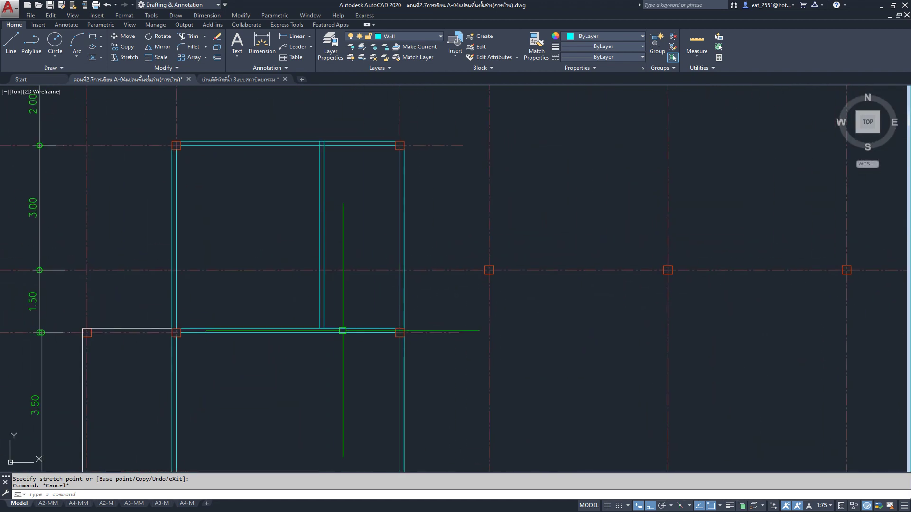
left_click(342, 328)
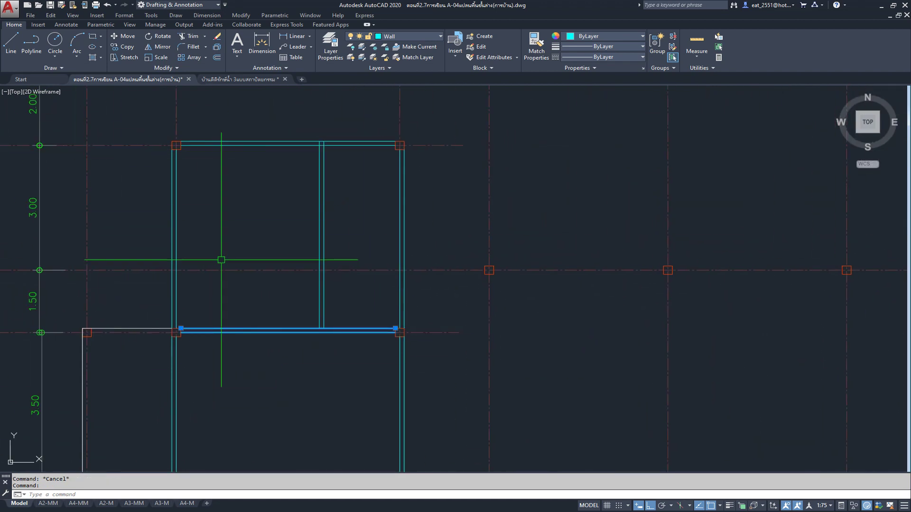
scroll(172, 239, "down", 3)
mouse_move(442, 256)
middle_mouse_down()
mouse_move(380, 248)
mouse_move(493, 254)
middle_mouse_up()
scroll(295, 287, "up", 1)
scroll(299, 289, "up", 4)
middle_click_drag(268, 274, 360, 303)
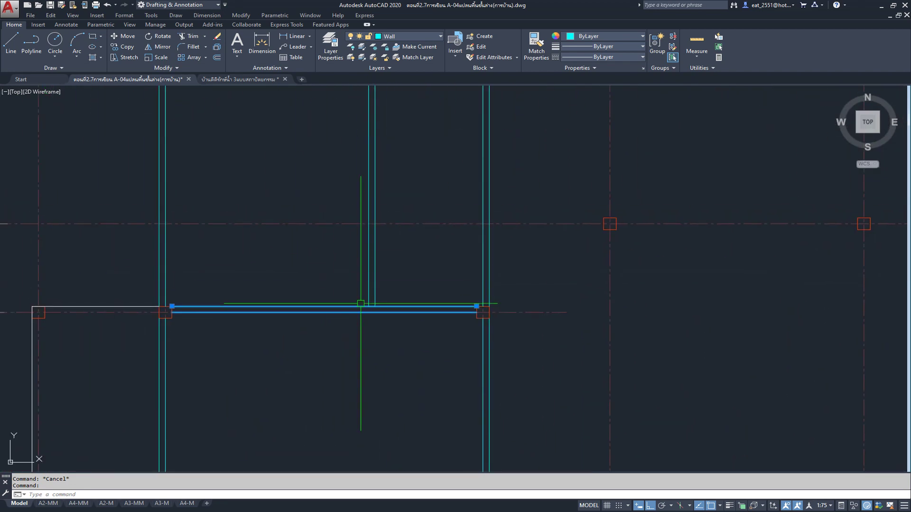
Copy the grid-D wall line up to grid C and stretch its left end to the interior wall.
left_click(122, 47)
left_click(375, 309)
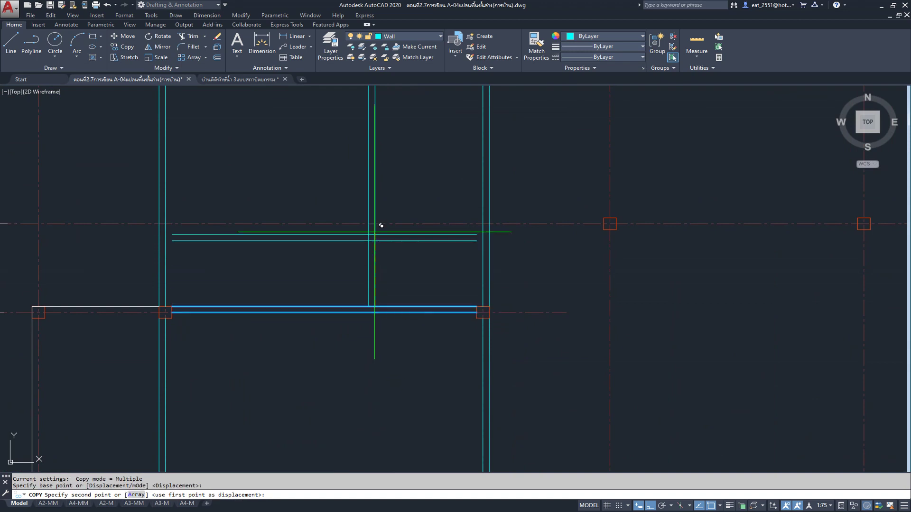
left_click(375, 223)
key("Escape")
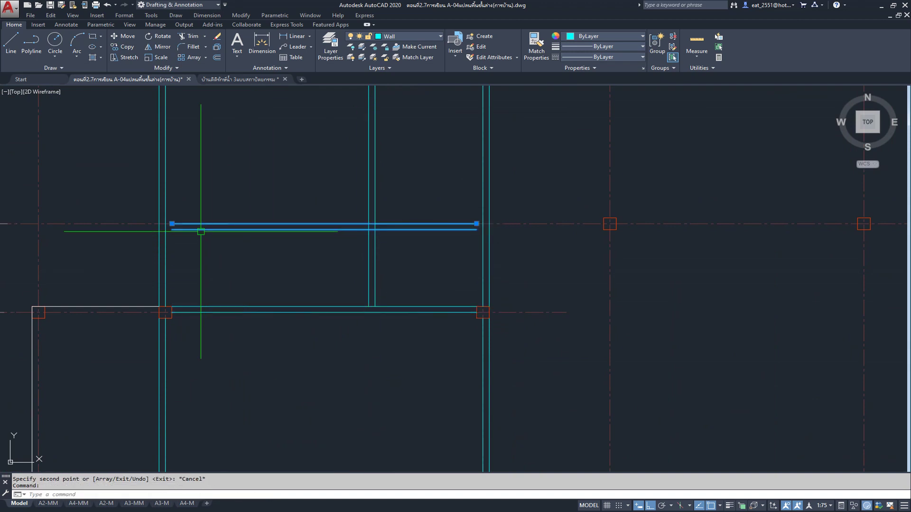
left_click(172, 223)
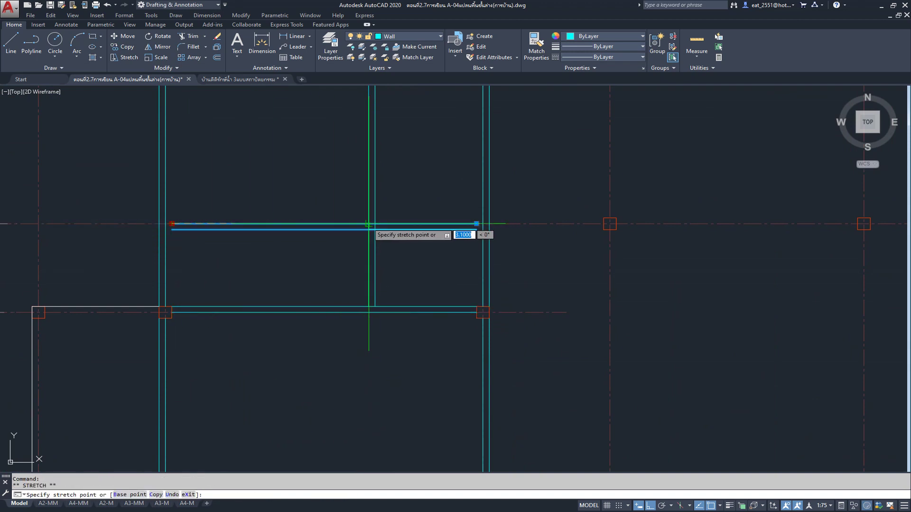
left_click(369, 235)
key("Escape")
Cancel the second stretch and compare the new wall against the reference plan.
scroll(463, 226, "up", 4)
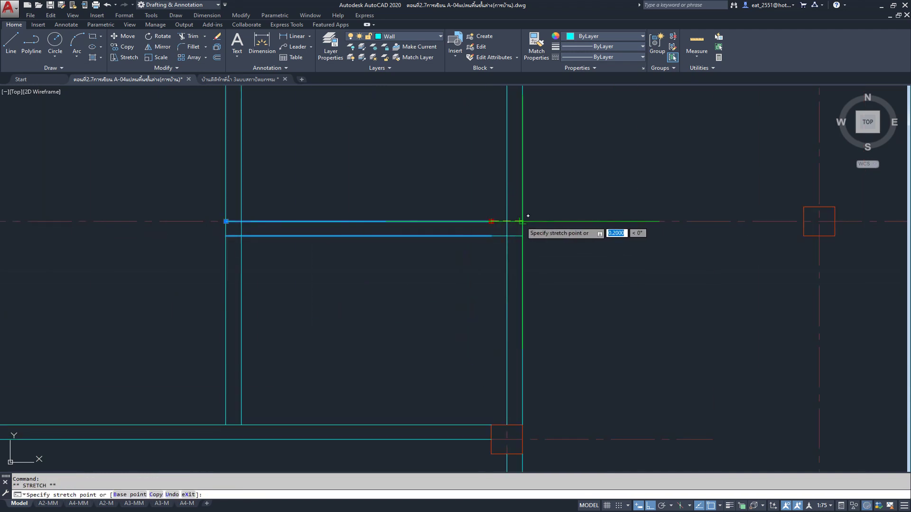
scroll(403, 240, "down", 5)
scroll(452, 269, "up", 1)
key("Escape")
scroll(514, 275, "down", 3)
middle_click_drag(514, 275, 392, 274)
scroll(392, 274, "up", 3)
scroll(714, 236, "up", 3)
scroll(714, 237, "down", 3)
mouse_move(308, 246)
middle_mouse_down()
mouse_move(535, 248)
mouse_move(449, 244)
middle_mouse_up()
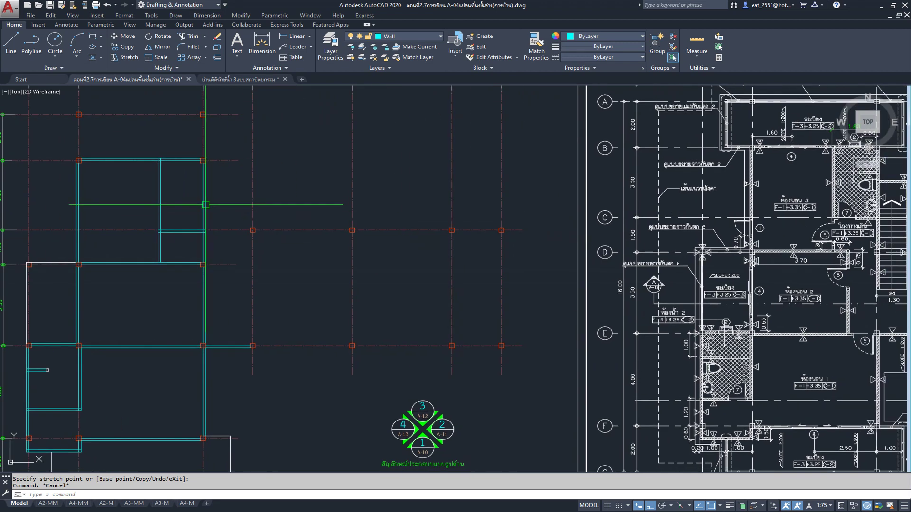
scroll(187, 252, "up", 2)
scroll(189, 252, "up", 2)
scroll(280, 274, "up", 1)
scroll(305, 255, "down", 3)
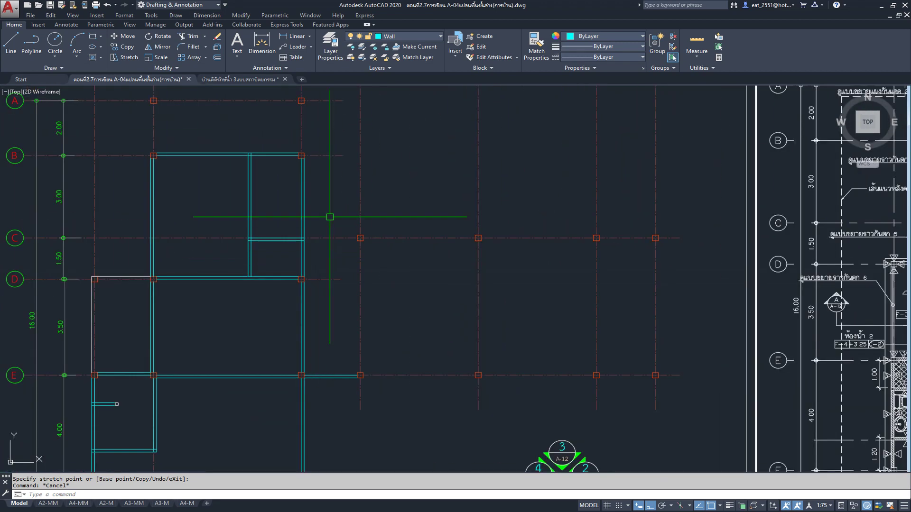
middle_click_drag(325, 204, 344, 207)
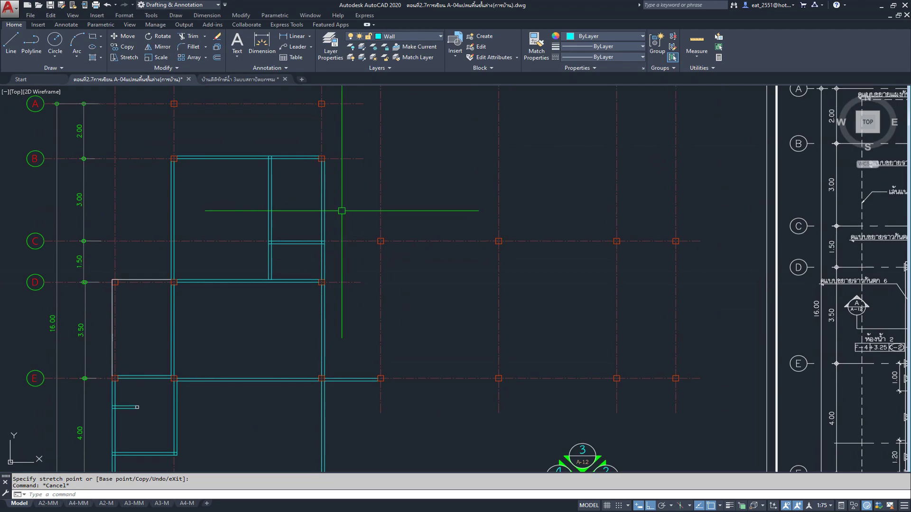
Check the reference plan's stair area, then select the upper room's right wall line.
scroll(325, 207, "down", 3)
middle_click_drag(664, 284, 432, 285)
scroll(620, 311, "up", 2)
scroll(619, 311, "up", 2)
scroll(657, 275, "up", 2)
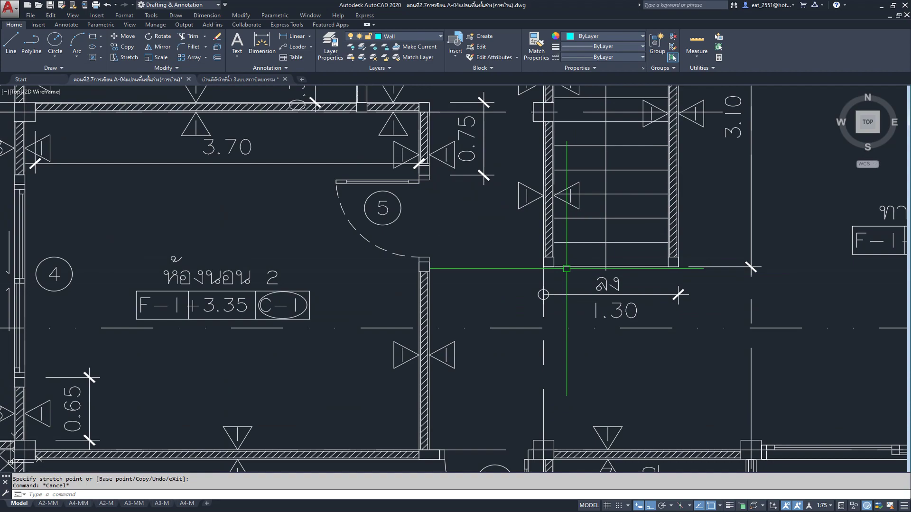
scroll(566, 269, "down", 5)
scroll(300, 279, "up", 2)
scroll(300, 279, "up", 2)
middle_click_drag(300, 279, 365, 244)
scroll(590, 234, "up", 3)
middle_click_drag(590, 234, 593, 316)
left_click(448, 195)
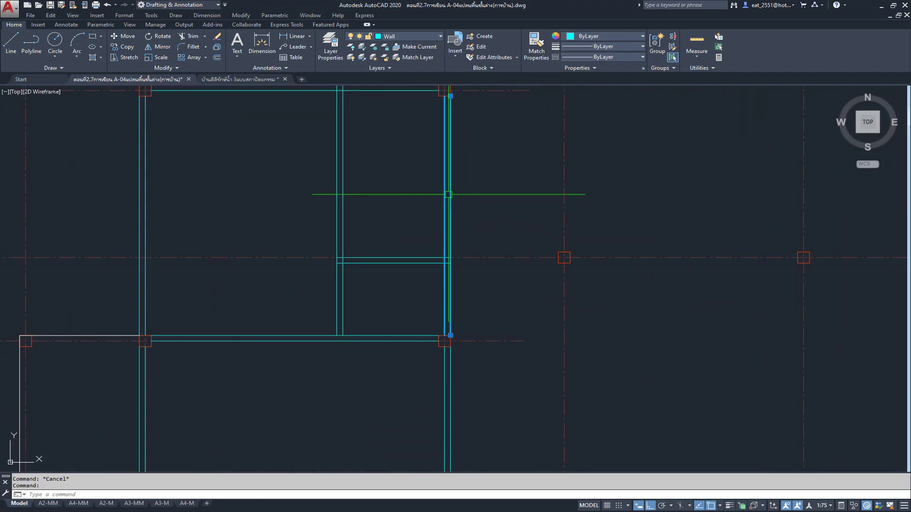
Copy the upper room's right wall line 1.1 to the right.
left_click(121, 50)
left_click(477, 167)
scroll(478, 167, "down", 3)
middle_click_drag(463, 173, 473, 235)
type("1.1")
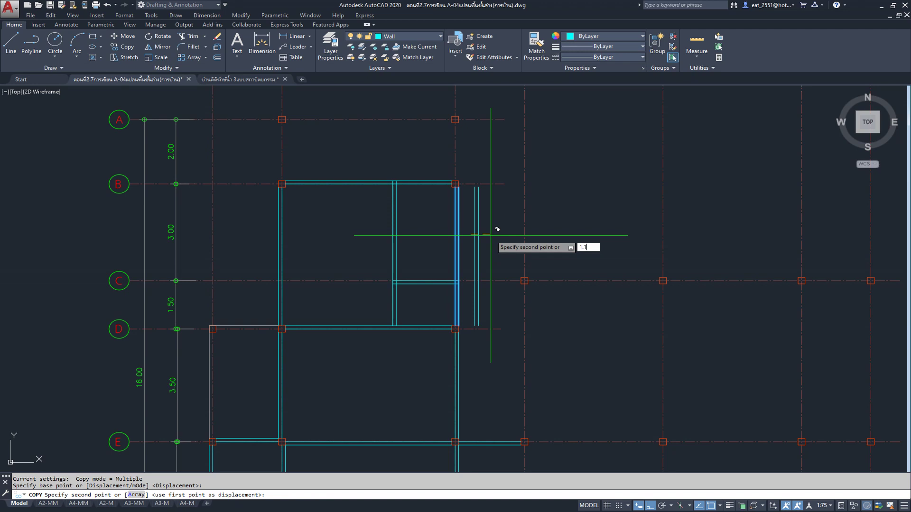
key("Return")
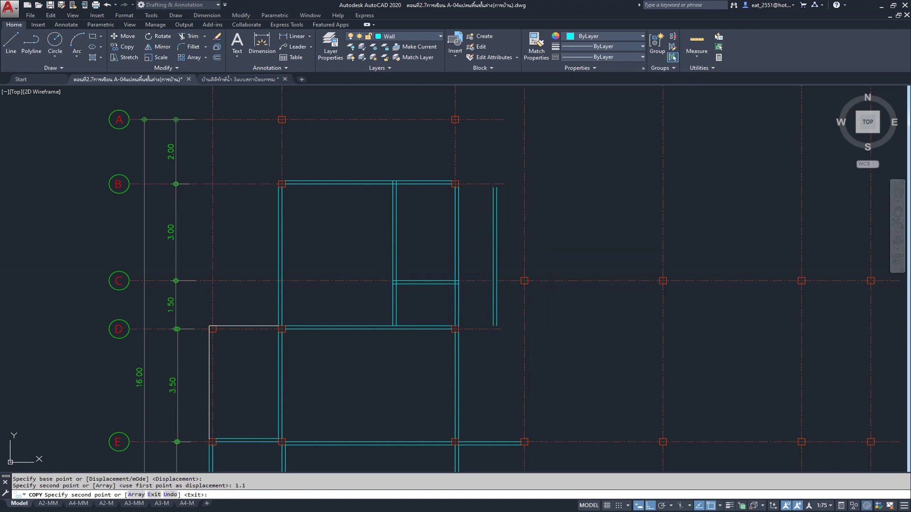
key("Return")
Dimension from the column centre to the new wall, reading 1.00.
scroll(459, 286, "up", 1)
scroll(425, 339, "up", 4)
middle_click_drag(425, 340, 348, 319)
left_click(292, 36)
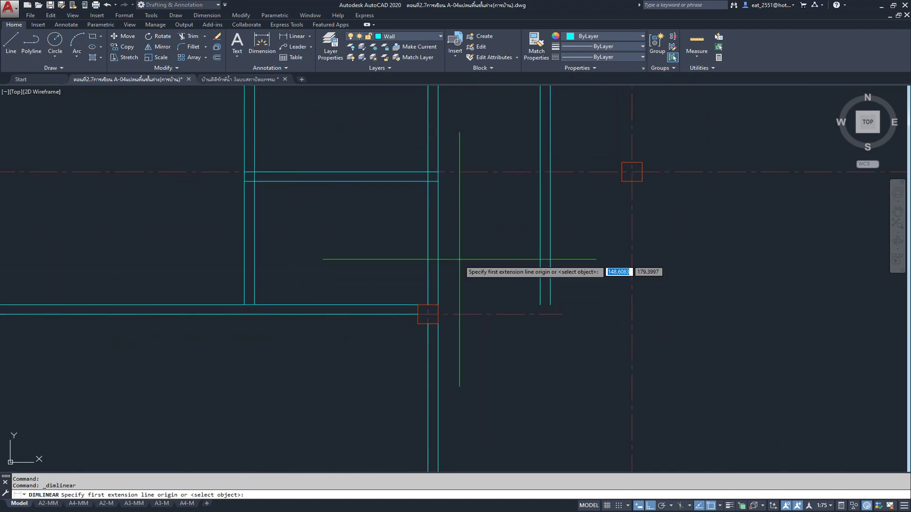
left_click(437, 314)
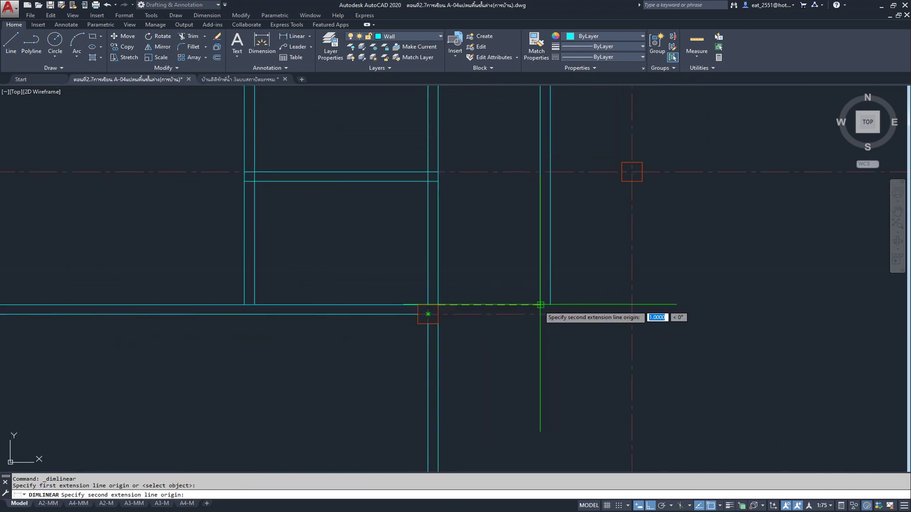
left_click(540, 314)
left_click(540, 360)
Move the new wall 0.1 further so the dimension reads 1.10.
left_click(550, 259)
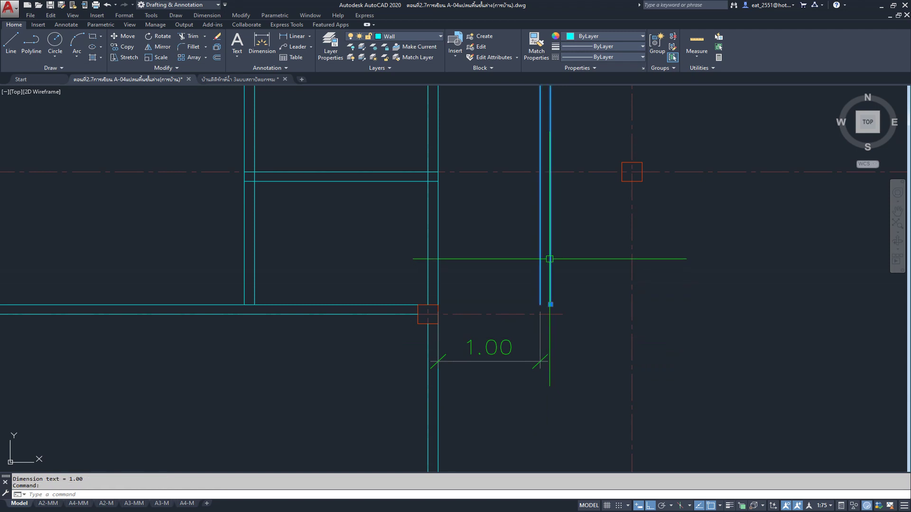
left_click(122, 36)
left_click(474, 258)
type(".1")
key("Return")
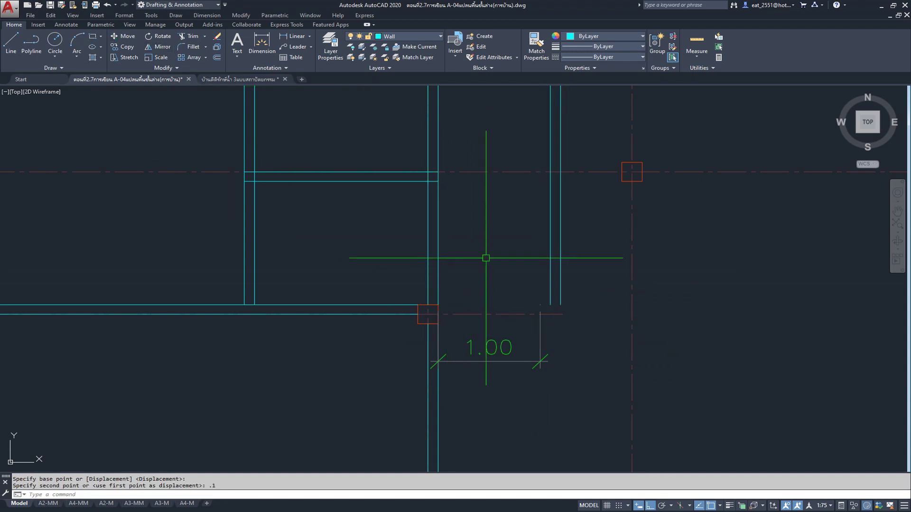
left_click(540, 304)
left_click(539, 305)
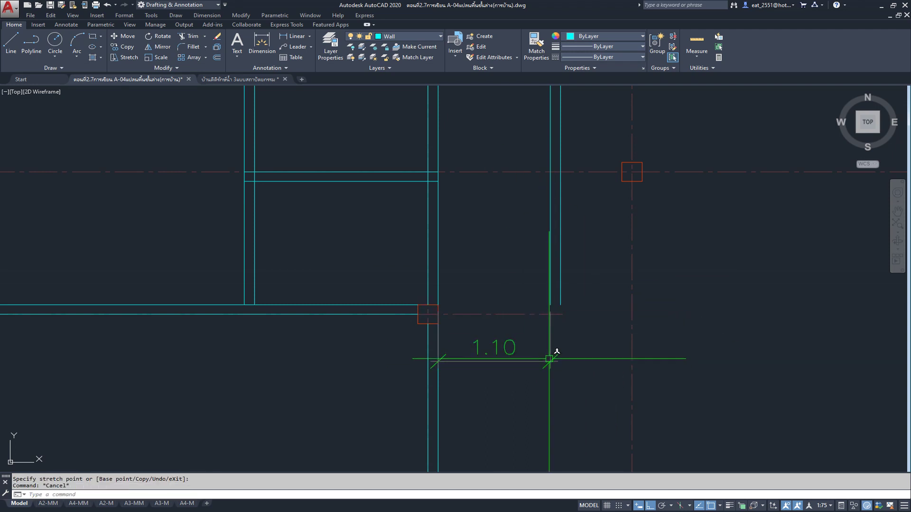
Copy the interior horizontal wall line from its right end over to the column on grid C.
scroll(455, 232, "up", 1)
scroll(424, 227, "down", 2)
scroll(410, 223, "down", 1)
scroll(407, 240, "down", 2)
scroll(326, 261, "down", 2)
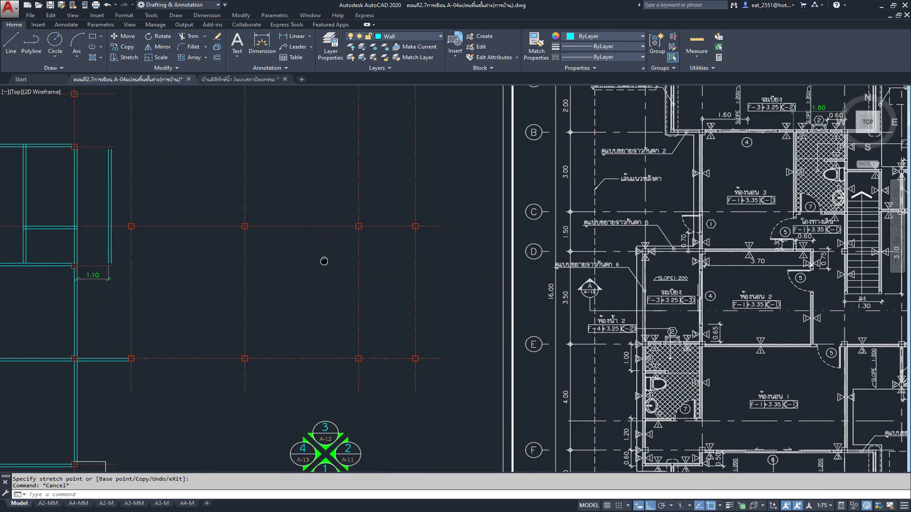
scroll(679, 204, "up", 4)
scroll(664, 209, "up", 5)
scroll(610, 227, "up", 3)
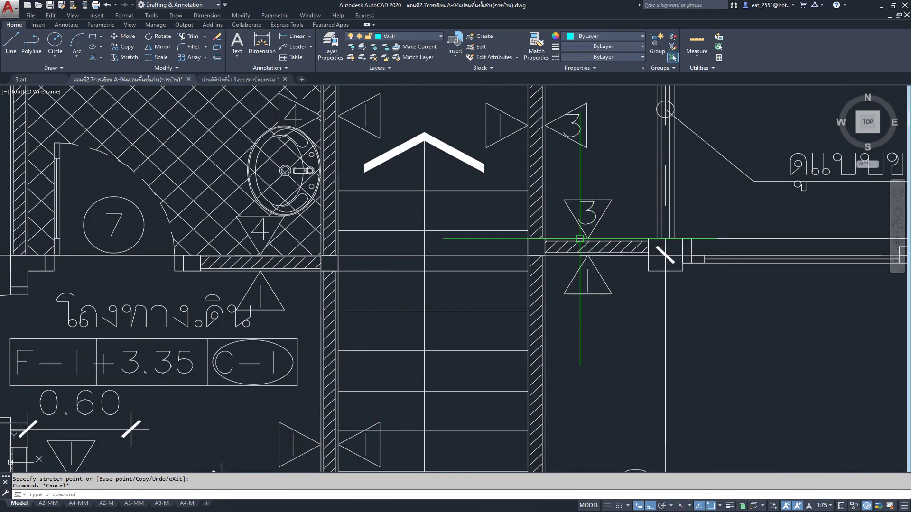
scroll(624, 238, "down", 5)
middle_click_drag(315, 254, 518, 254)
scroll(518, 254, "down", 3)
scroll(264, 265, "up", 2)
scroll(291, 277, "up", 4)
left_click(325, 302)
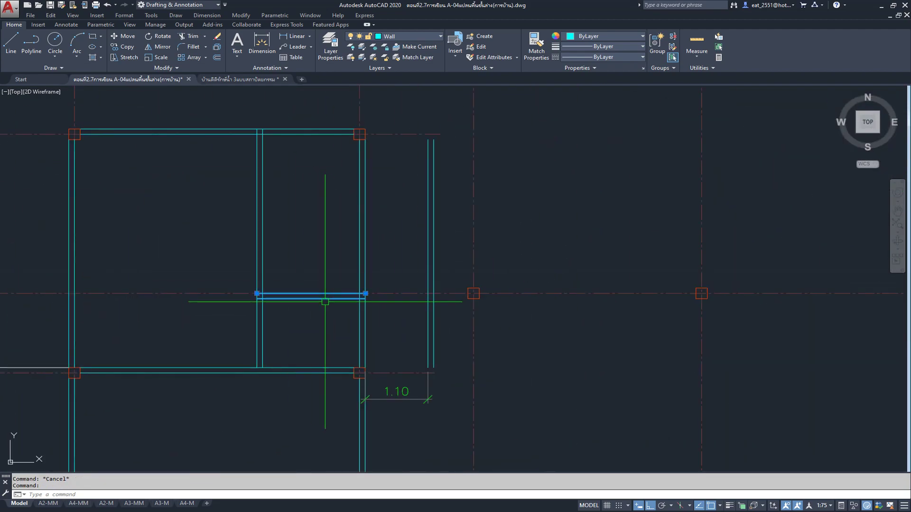
left_click(127, 47)
left_click(365, 293)
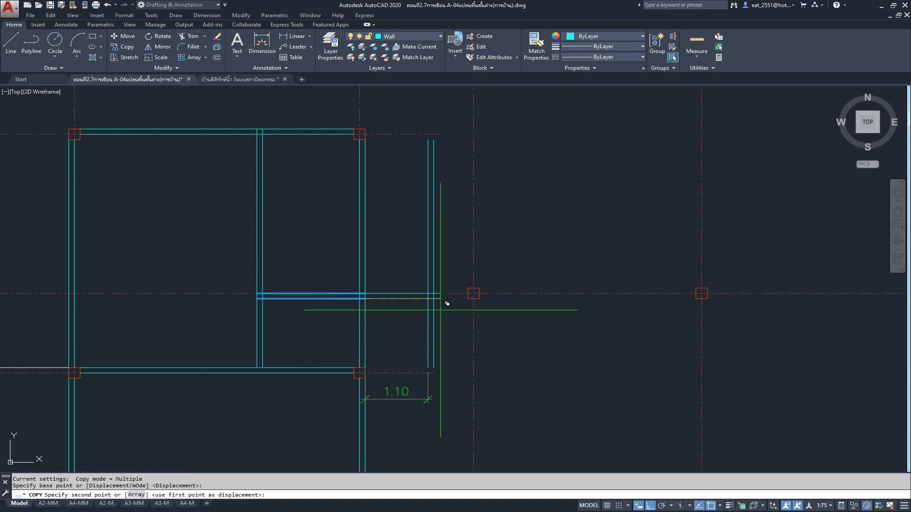
scroll(469, 291, "up", 3)
left_click(485, 276)
key("Escape")
Try grip-stretching the copied wall's left end, then cancel.
left_click(162, 264)
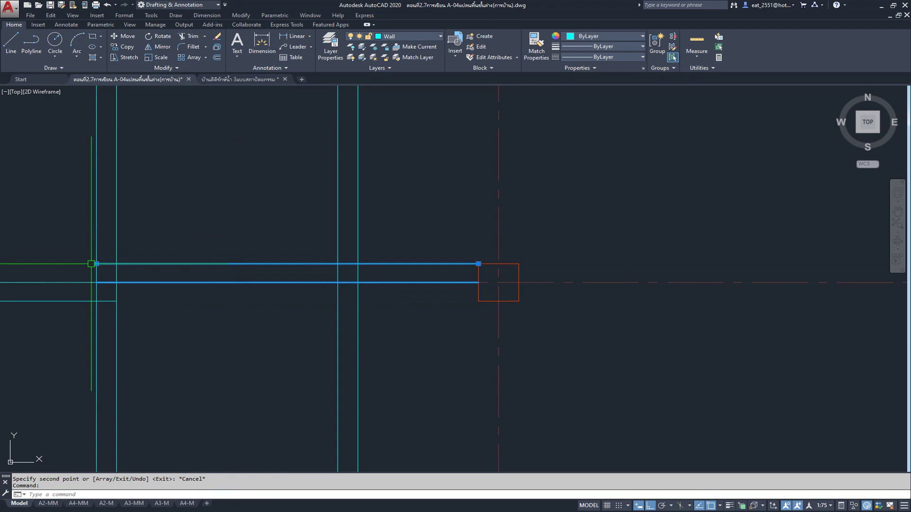
left_click(95, 264)
key("Escape")
scroll(466, 238, "down", 7)
middle_click_drag(462, 272, 468, 250)
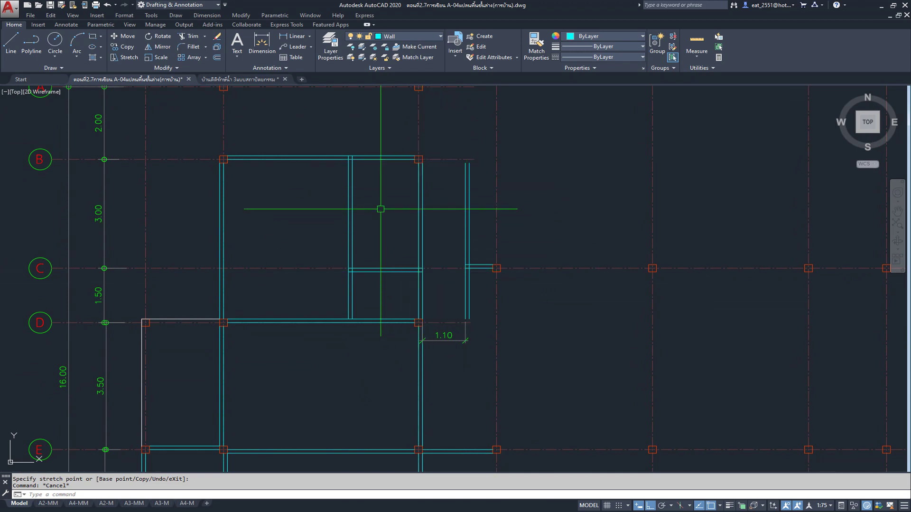
Dimension the 1.40 offset beside the bathroom on the reference floor plan.
scroll(363, 285, "down", 2)
middle_click_drag(363, 285, 254, 284)
scroll(550, 218, "up", 2)
scroll(550, 218, "up", 2)
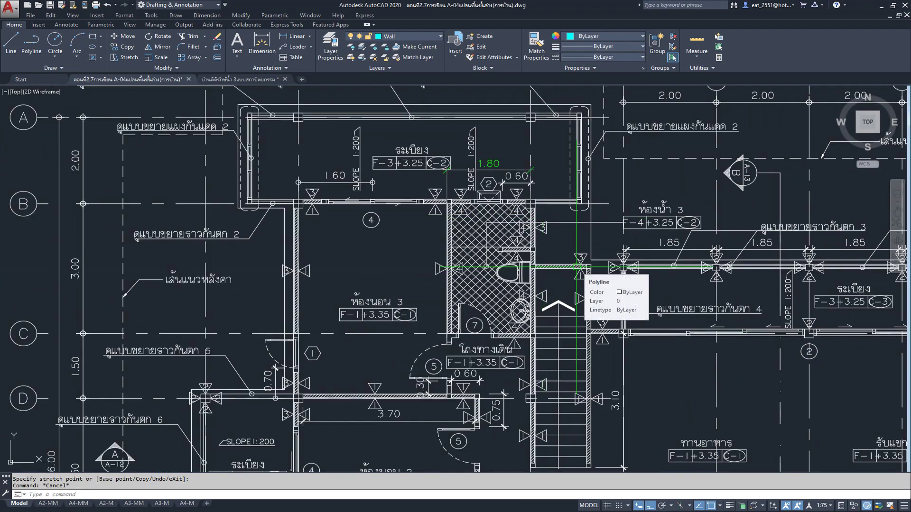
scroll(577, 267, "down", 3)
scroll(577, 267, "down", 2)
scroll(332, 269, "up", 2)
scroll(330, 271, "up", 2)
scroll(323, 276, "up", 2)
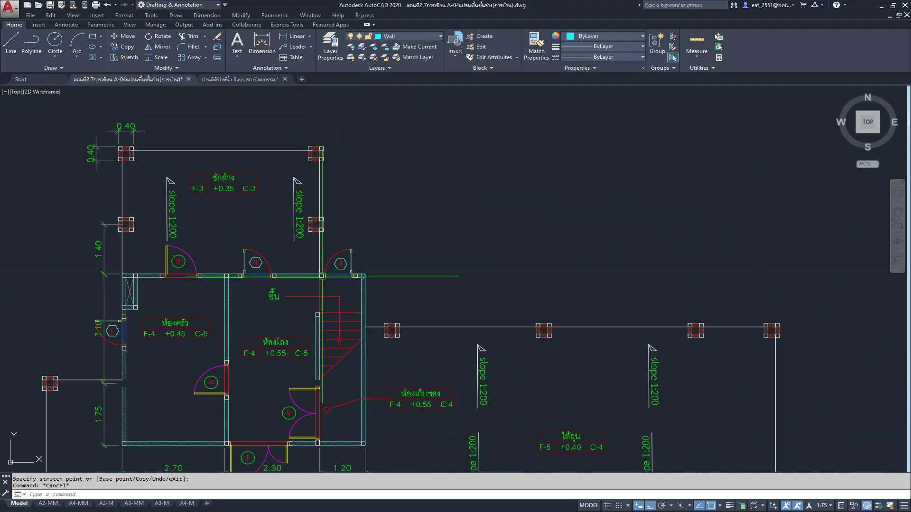
scroll(346, 294, "down", 1)
scroll(347, 295, "down", 2)
mouse_move(783, 309)
middle_mouse_down()
mouse_move(598, 305)
mouse_move(447, 279)
middle_mouse_up()
scroll(541, 190, "up", 2)
scroll(721, 215, "up", 3)
left_click(310, 46)
scroll(723, 205, "up", 2)
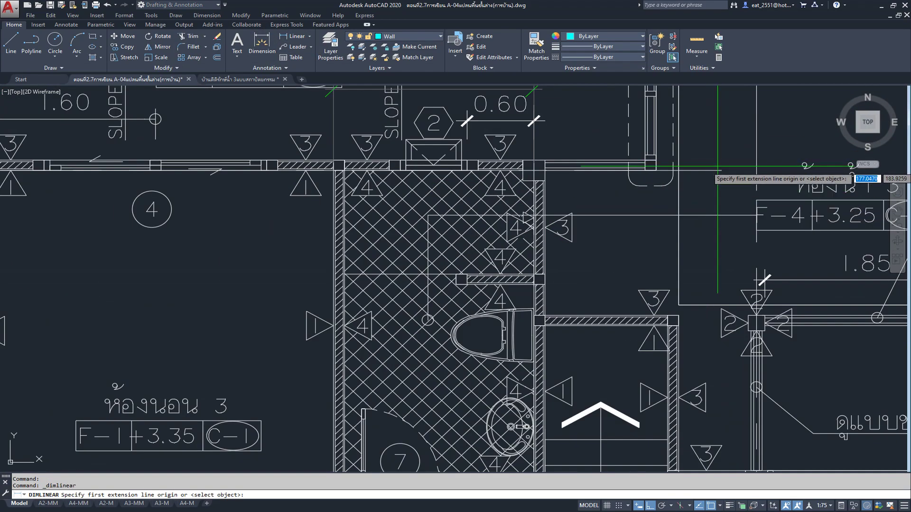
left_click(683, 316)
scroll(685, 315, "up", 2)
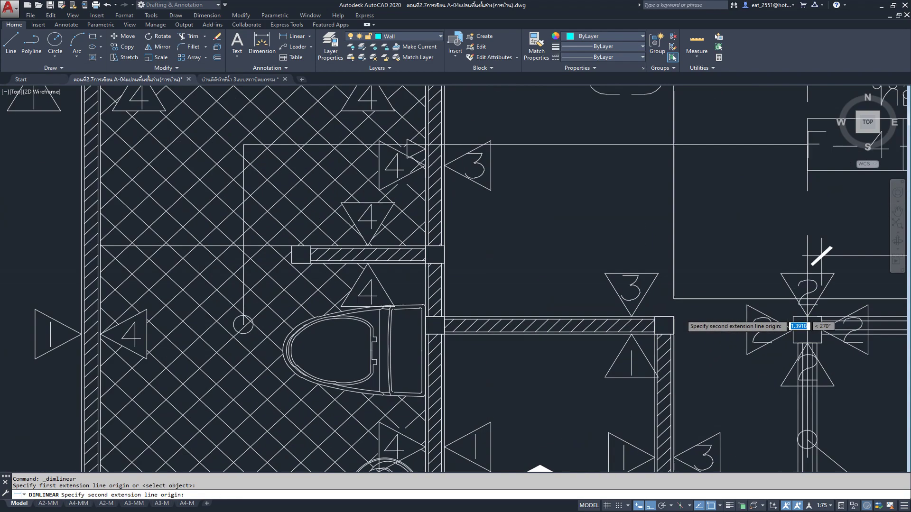
scroll(681, 314, "down", 2)
left_click(681, 314)
scroll(682, 314, "down", 3)
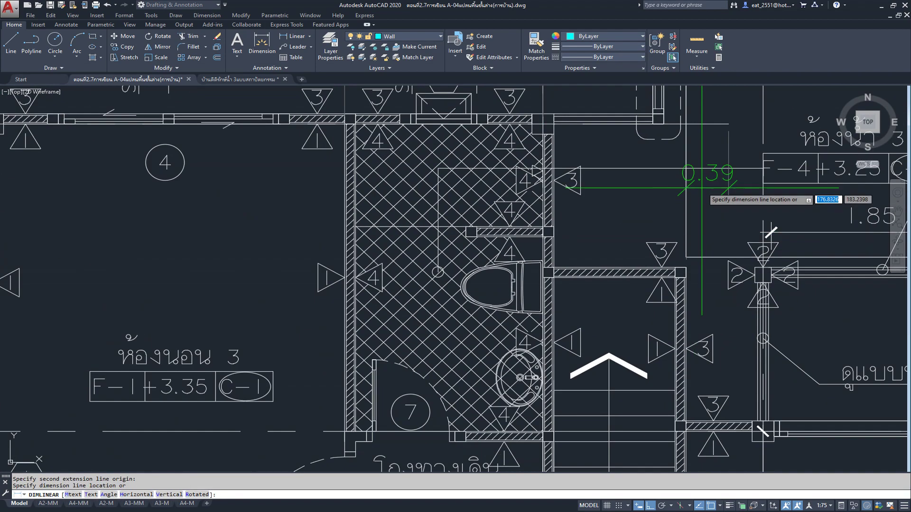
left_click(742, 209)
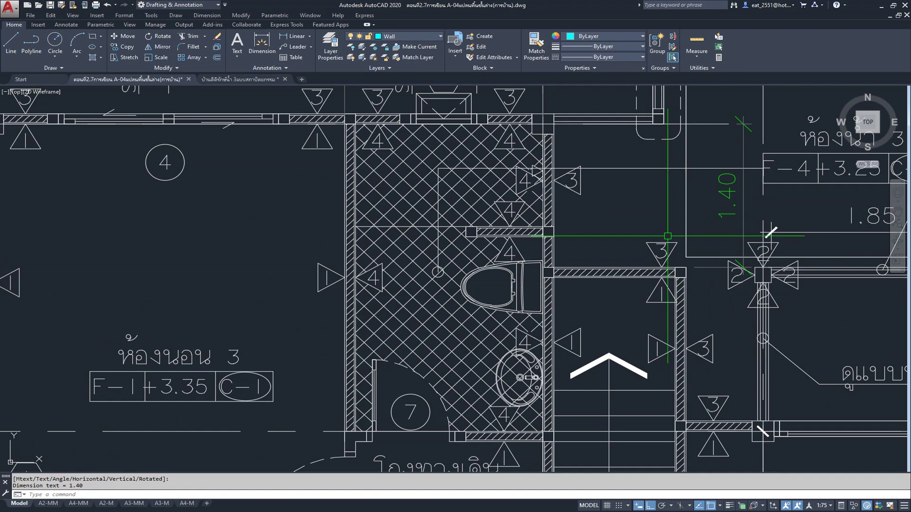
scroll(658, 231, "down", 3)
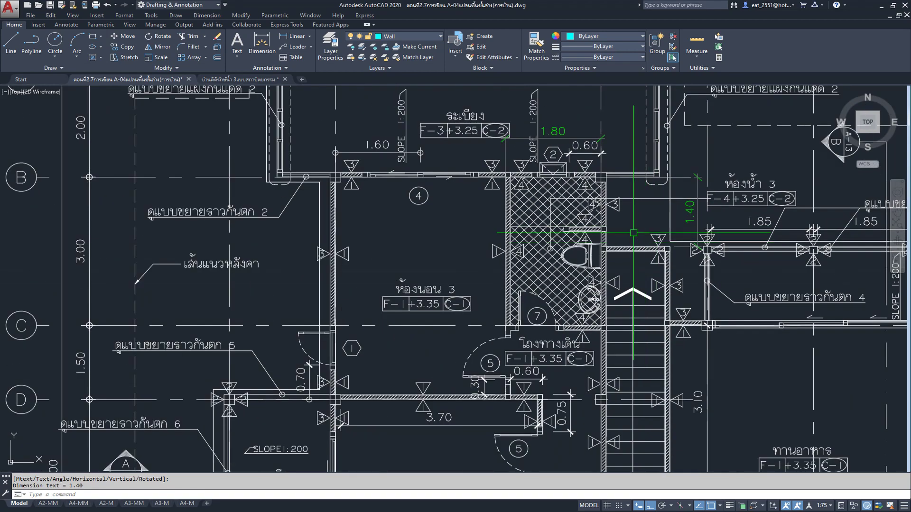
Move the interior wall line on the new plan to the column corner.
middle_click_drag(616, 186, 854, 266)
scroll(522, 332, "down", 3)
scroll(474, 322, "up", 3)
scroll(425, 286, "up", 2)
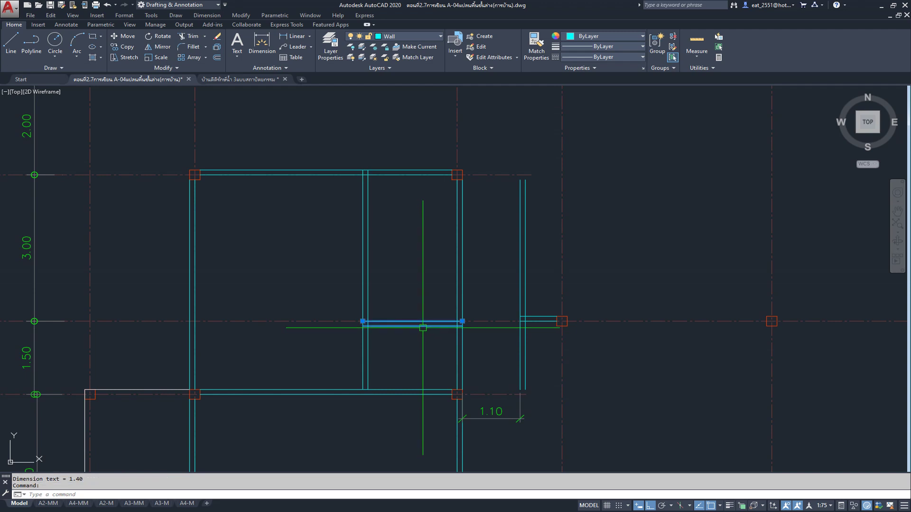
left_click(123, 42)
scroll(461, 333, "up", 4)
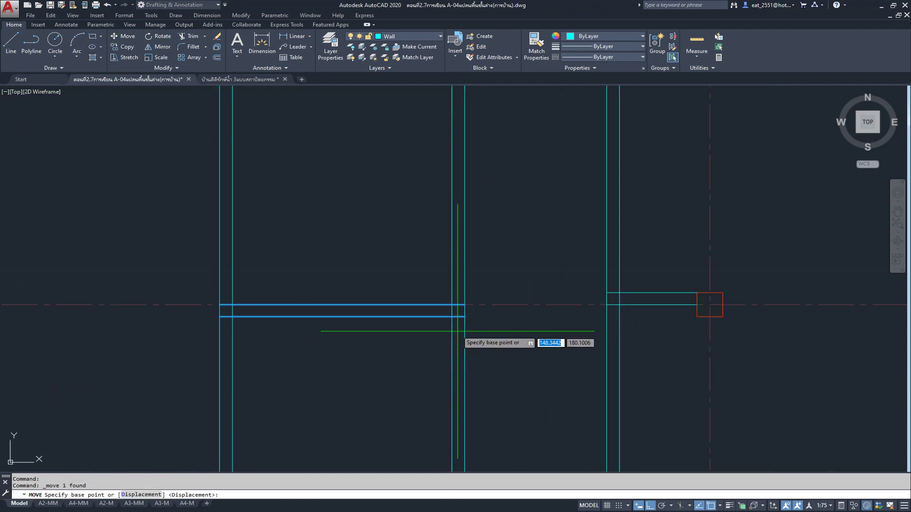
left_click(465, 305)
scroll(465, 304, "down", 5)
scroll(443, 246, "up", 5)
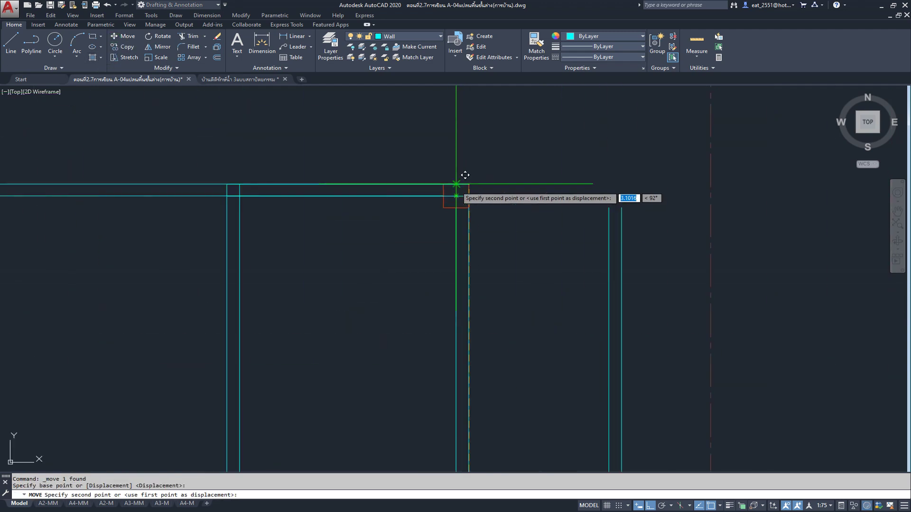
left_click(478, 199)
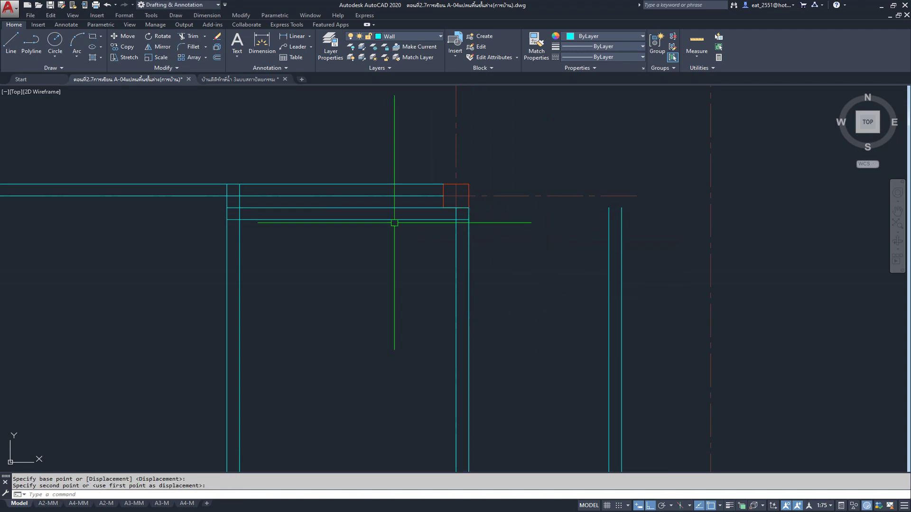
Move the wall line down 1.4 below the column corner.
left_click(353, 219)
left_click(122, 36)
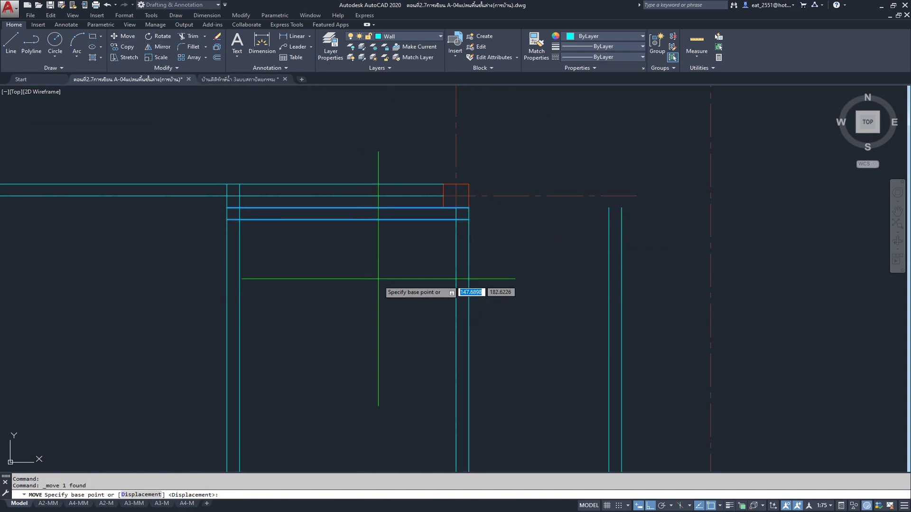
left_click(378, 283)
type("1.4")
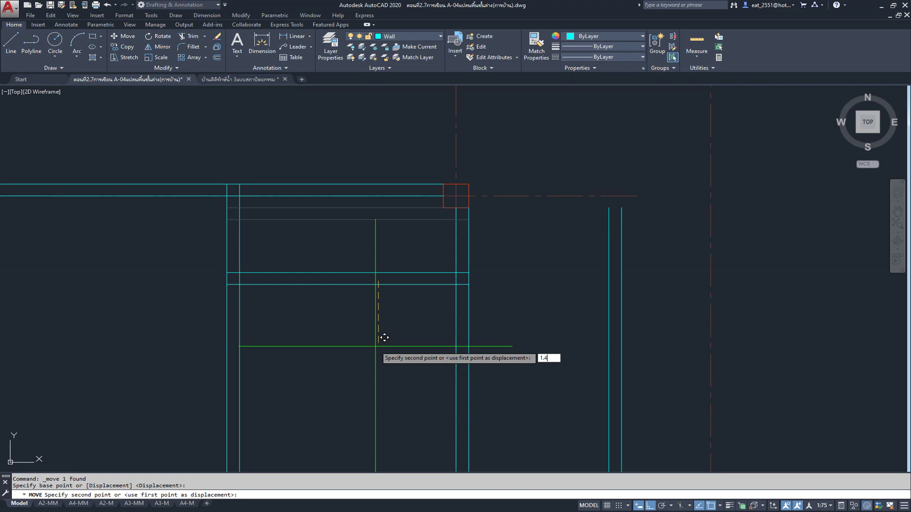
key("Return")
scroll(389, 285, "down", 2)
scroll(408, 251, "up", 1)
scroll(429, 269, "up", 1)
left_click(300, 40)
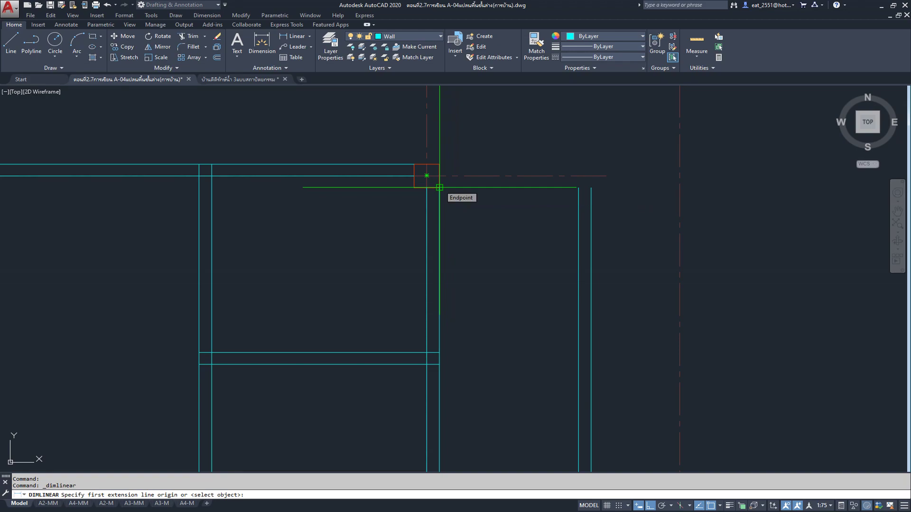
Dimension the 1.50 distance from the column corner to the wall line, placed right of the walls.
scroll(440, 188, "down", 3)
middle_click_drag(370, 185, 248, 240)
scroll(637, 240, "down", 2)
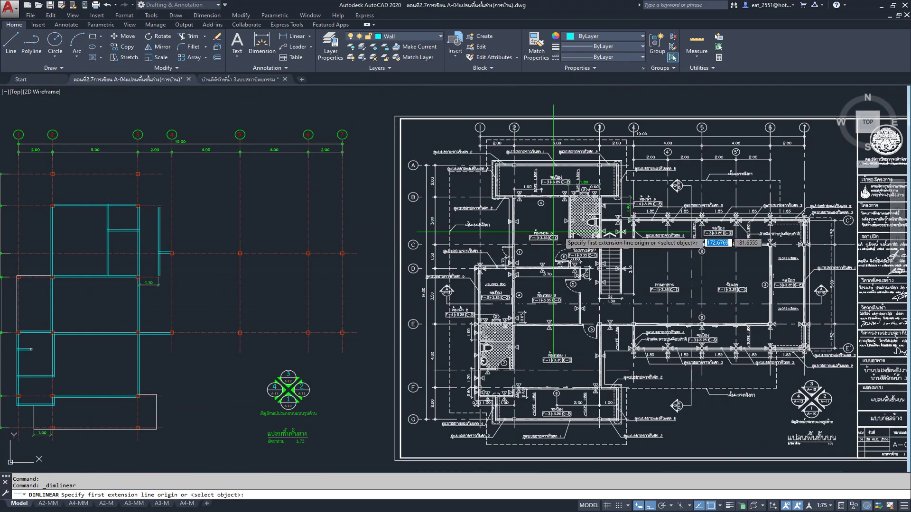
scroll(648, 190, "up", 4)
scroll(504, 252, "up", 2)
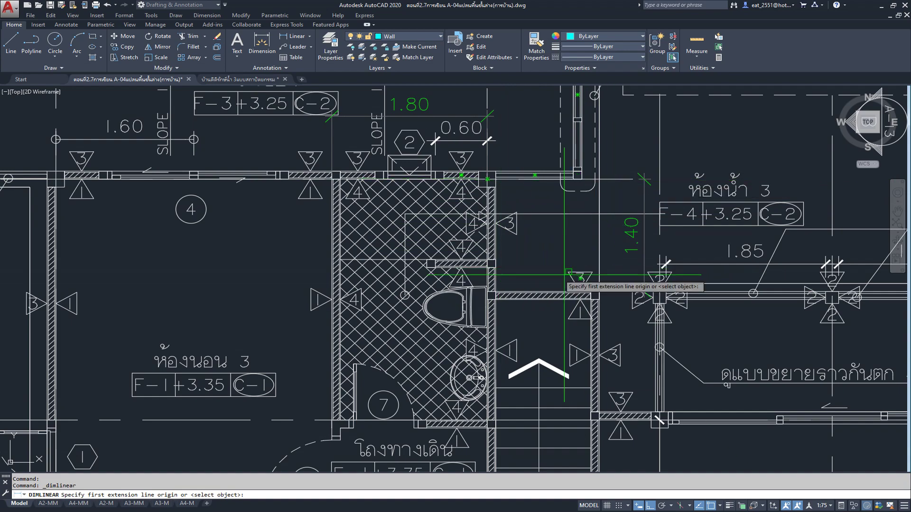
scroll(522, 270, "down", 5)
middle_click_drag(436, 241, 721, 258)
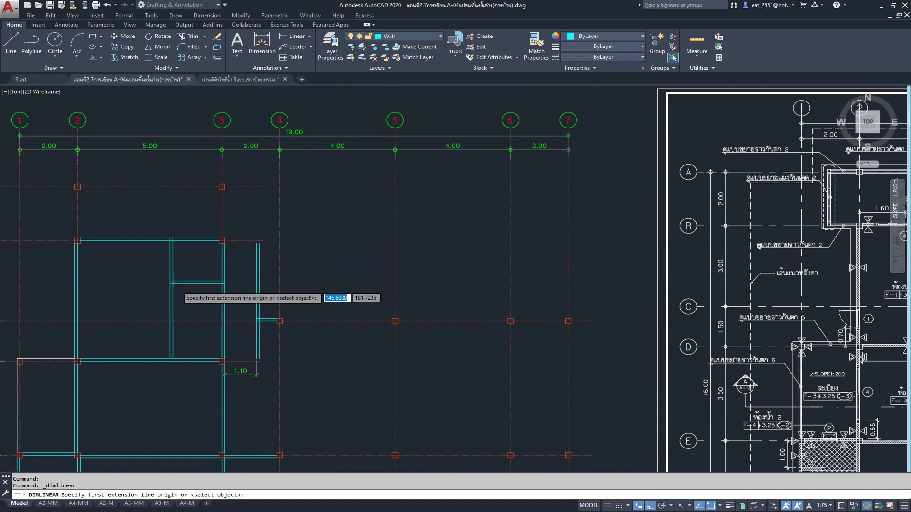
scroll(209, 284, "up", 3)
scroll(338, 340, "up", 2)
left_click(377, 171)
left_click(378, 375)
scroll(469, 280, "down", 1)
scroll(465, 266, "down", 1)
left_click(573, 303)
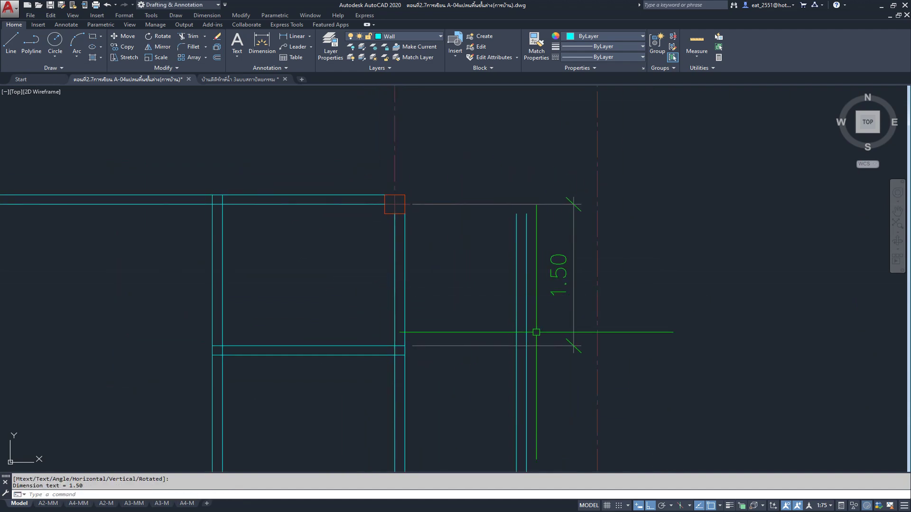
Move the lower wall line up 0.1.
left_click(122, 37)
left_click(298, 297)
type(".1")
key("Return")
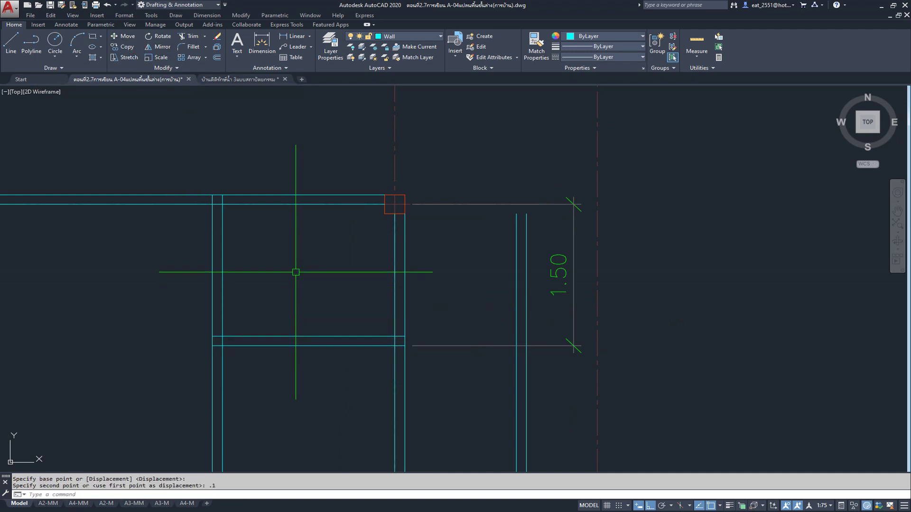
left_click(128, 39)
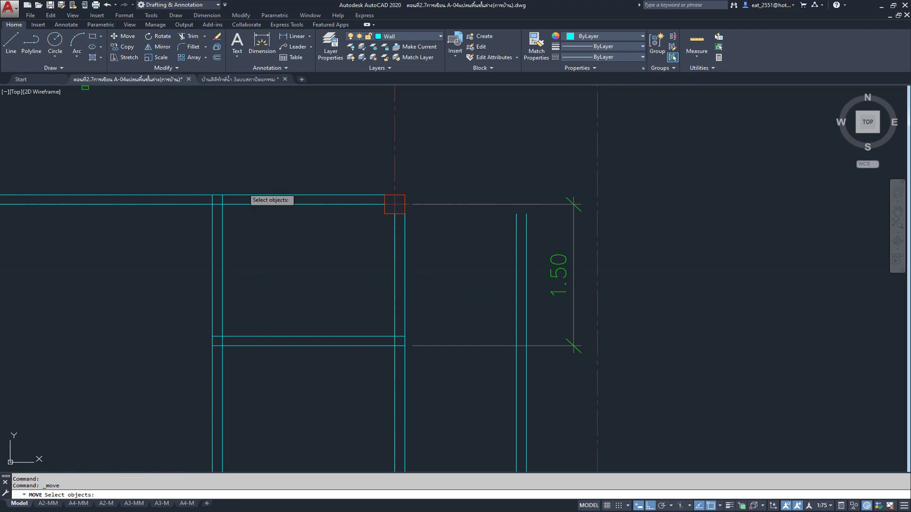
Move the lower wall line by 0.1.
left_click(305, 346)
key("Return")
left_click(314, 305)
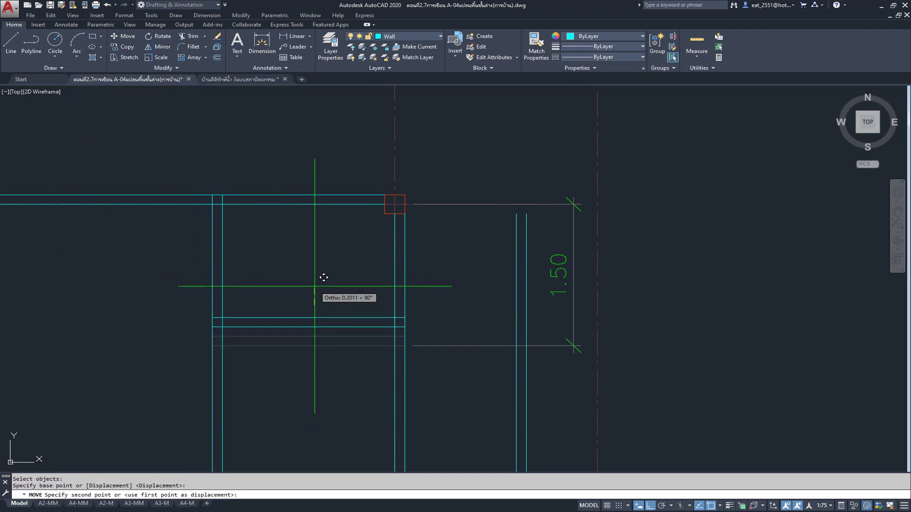
type(".1")
key("Return")
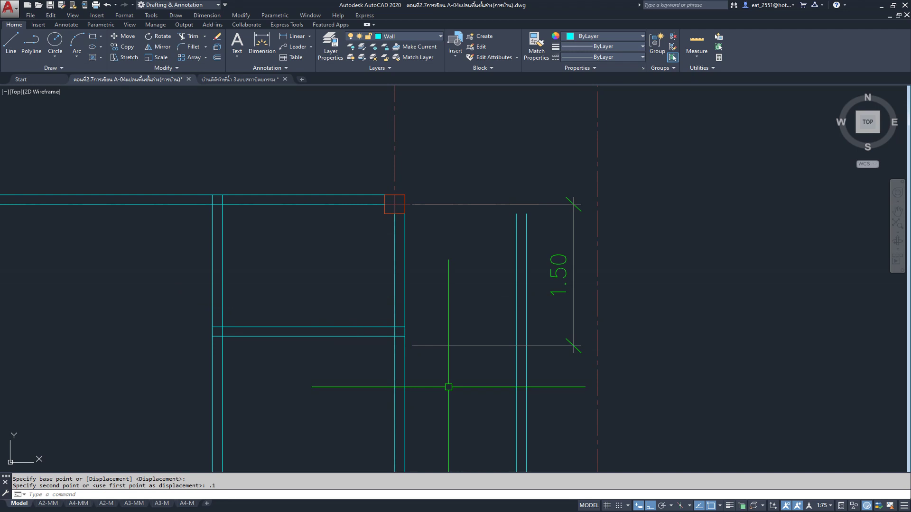
Snap the 1.50 dimension's lower end to the wall, making it read 1.30.
left_click(411, 348)
left_click(405, 346)
left_click(405, 327)
scroll(424, 328, "up", 2)
scroll(417, 327, "up", 2)
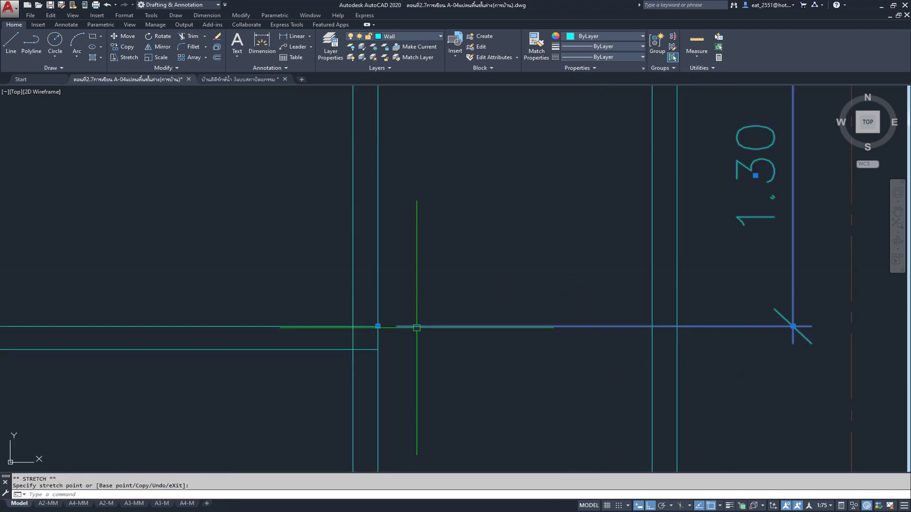
scroll(420, 329, "down", 4)
scroll(405, 369, "up", 3)
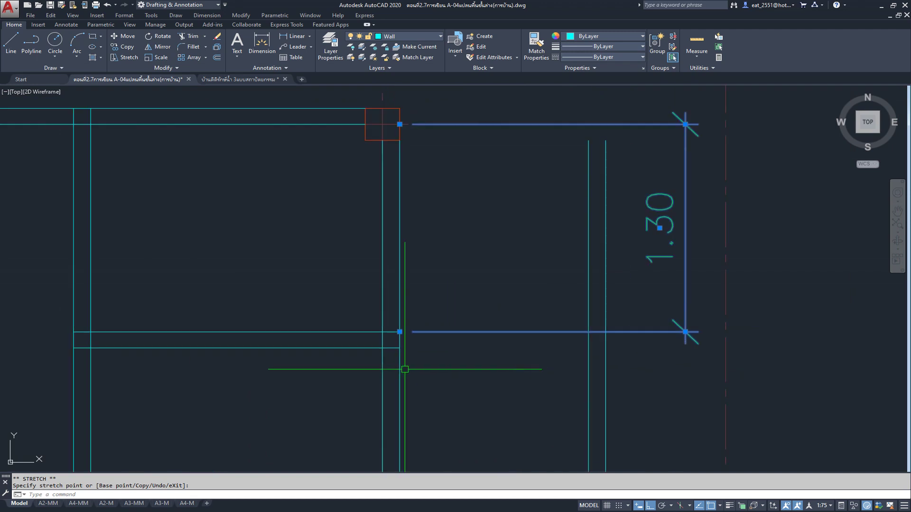
key("Escape")
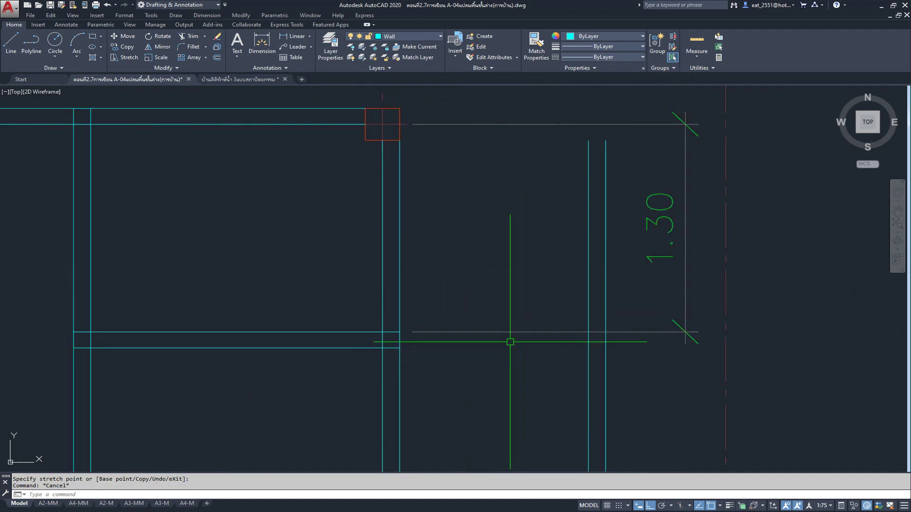
Move the interior wall lines down 0.1.
left_click(355, 332)
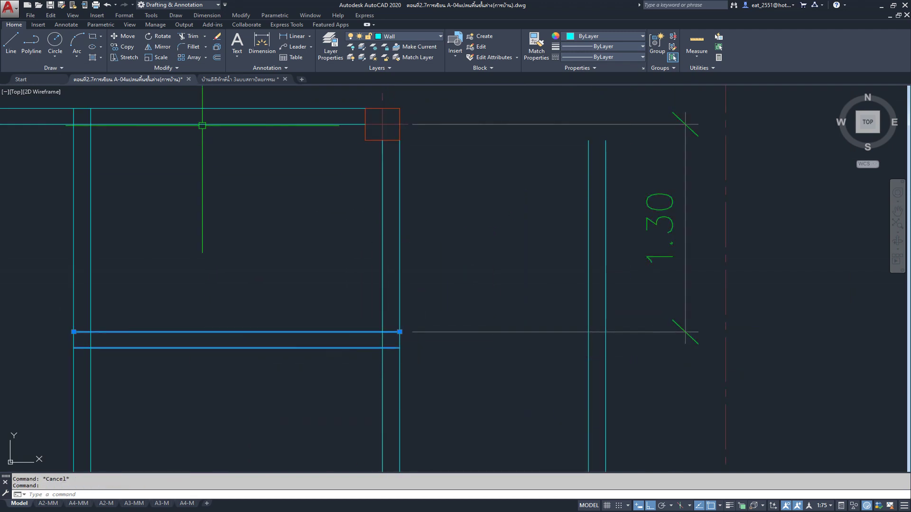
left_click(127, 36)
left_click(215, 161)
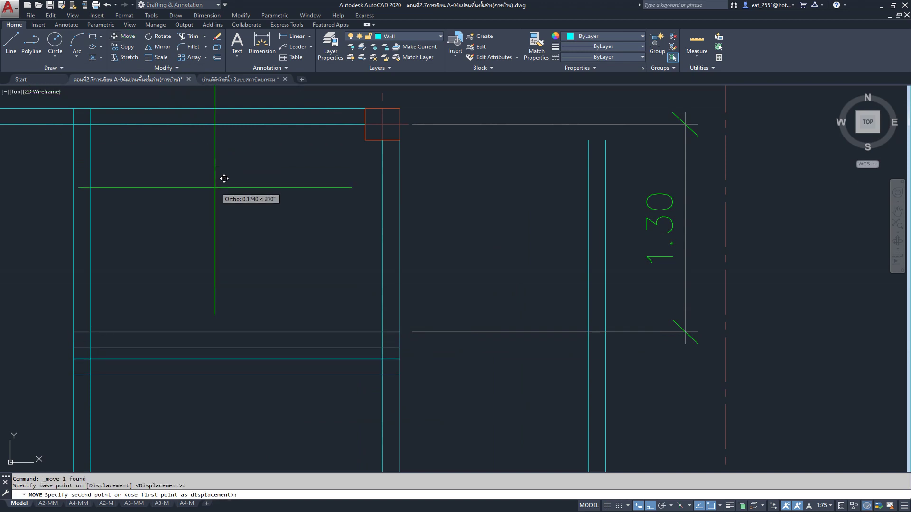
type(".1")
key("Return")
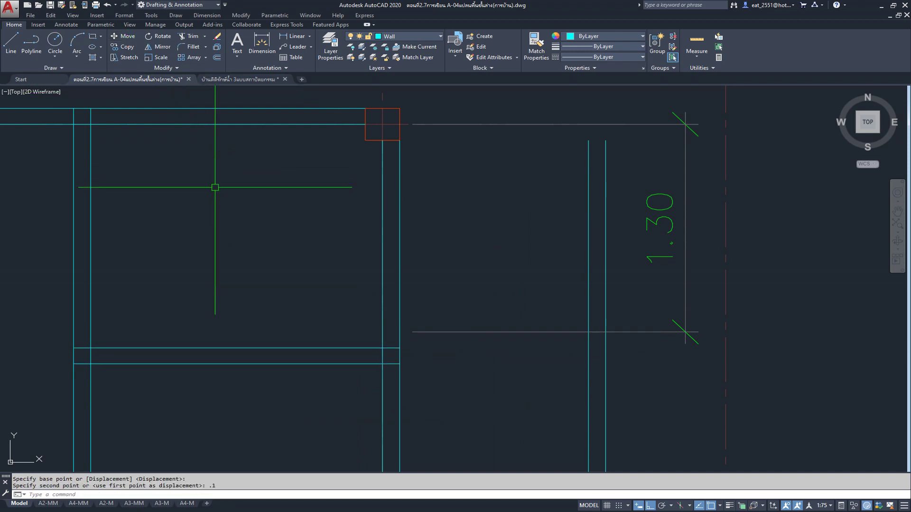
Stretch the dimension's lower end onto the wall so it reads 1.40.
left_click(448, 333)
left_click(399, 332)
left_click(400, 348)
key("Escape")
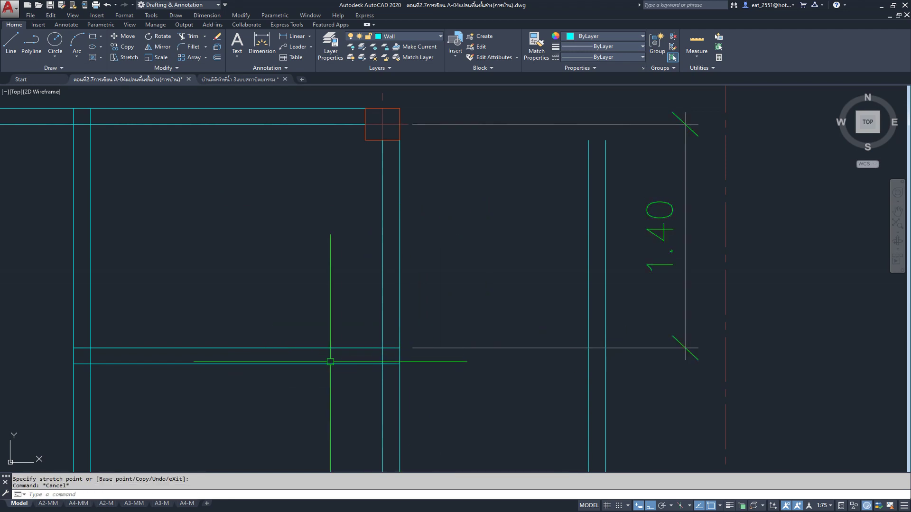
Extend the lower horizontal wall line rightward to the right wall.
left_click(400, 348)
left_click(399, 347)
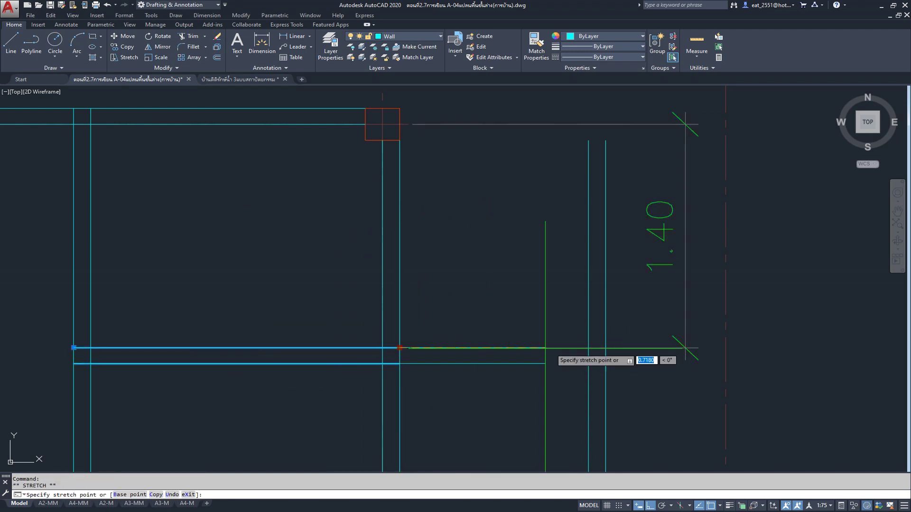
left_click(606, 348)
key("Escape")
Grab the horizontal and vertical wall ends for stretching, then cancel, leaving walls unchanged.
left_click(94, 347)
left_click(73, 347)
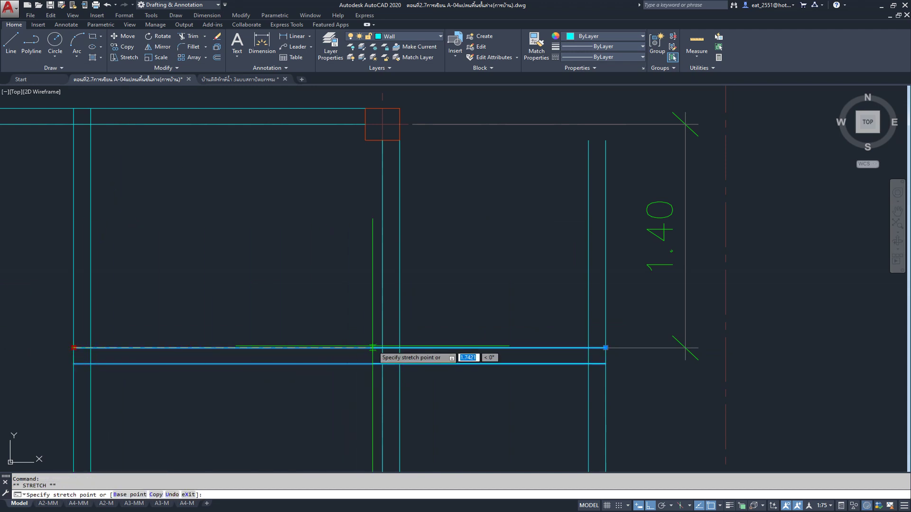
key("Escape")
scroll(352, 347, "down", 3)
scroll(387, 315, "up", 2)
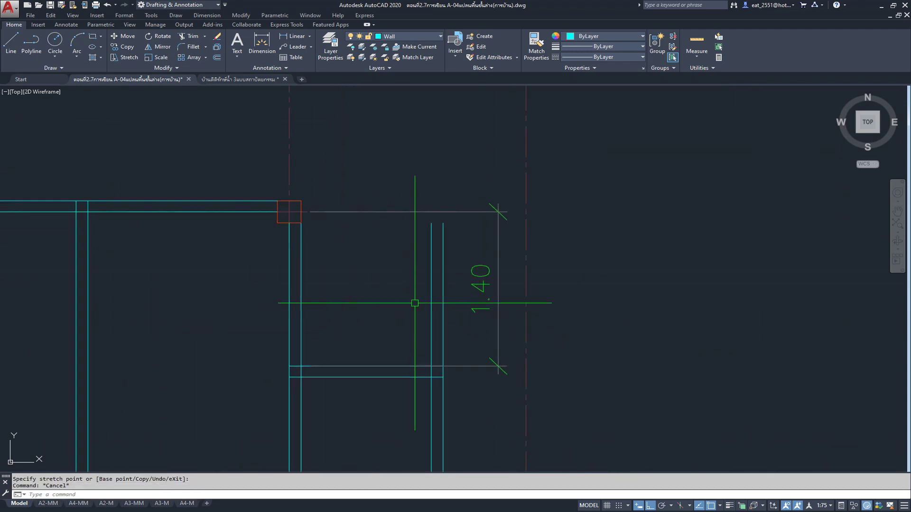
left_click(431, 252)
left_click(443, 222)
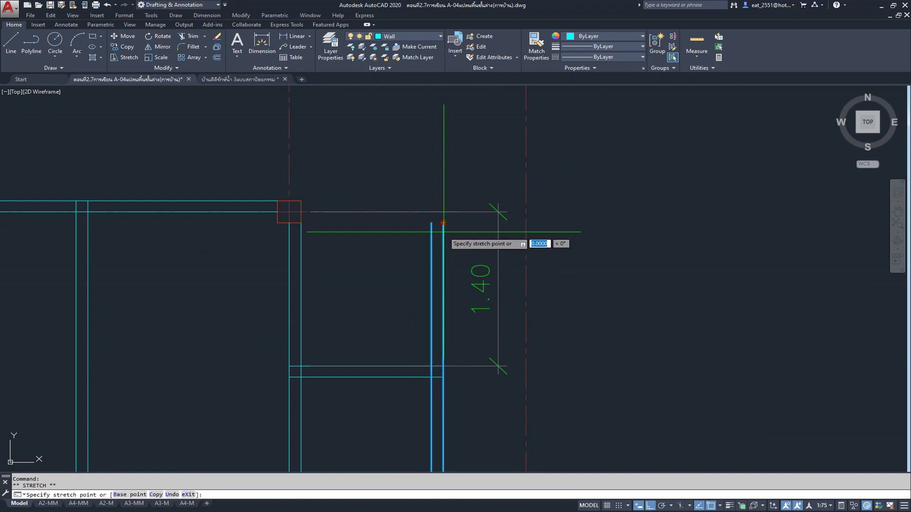
scroll(449, 361, "down", 1)
scroll(417, 342, "down", 3)
scroll(468, 271, "down", 2)
scroll(438, 248, "down", 1)
key("Escape")
scroll(466, 277, "down", 3)
scroll(665, 266, "up", 2)
scroll(712, 263, "up", 2)
scroll(745, 263, "up", 2)
scroll(744, 262, "up", 2)
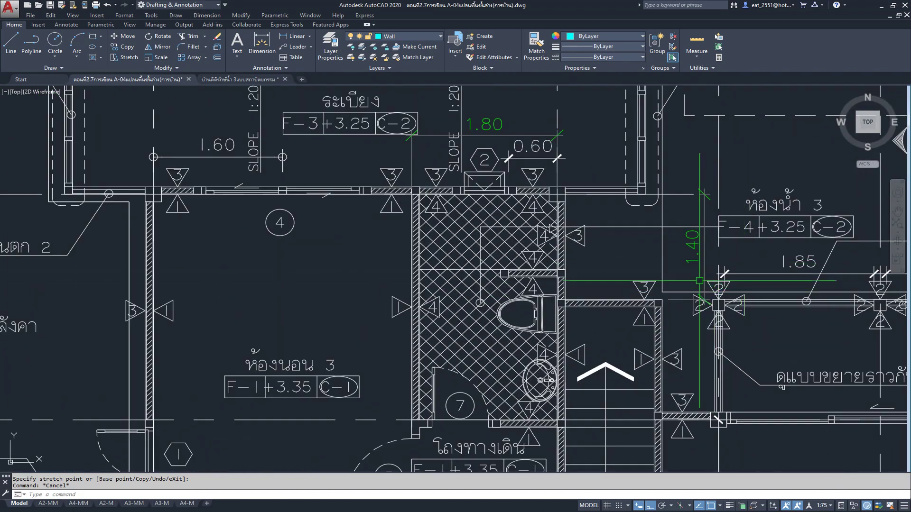
scroll(701, 240, "down", 5)
middle_click_drag(522, 265, 664, 256)
scroll(360, 326, "up", 2)
scroll(394, 269, "up", 2)
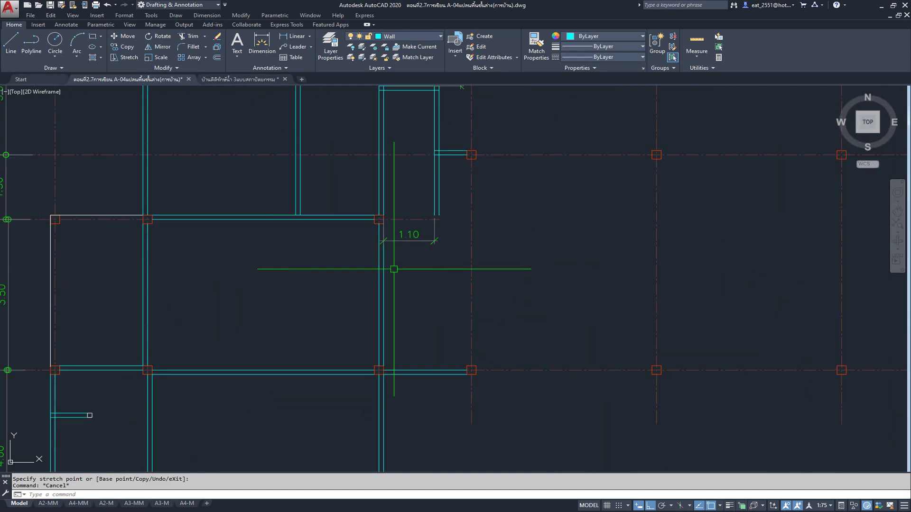
Select the vertical wall beside the 1.10 dimension, then cancel without changing it.
left_click(440, 207)
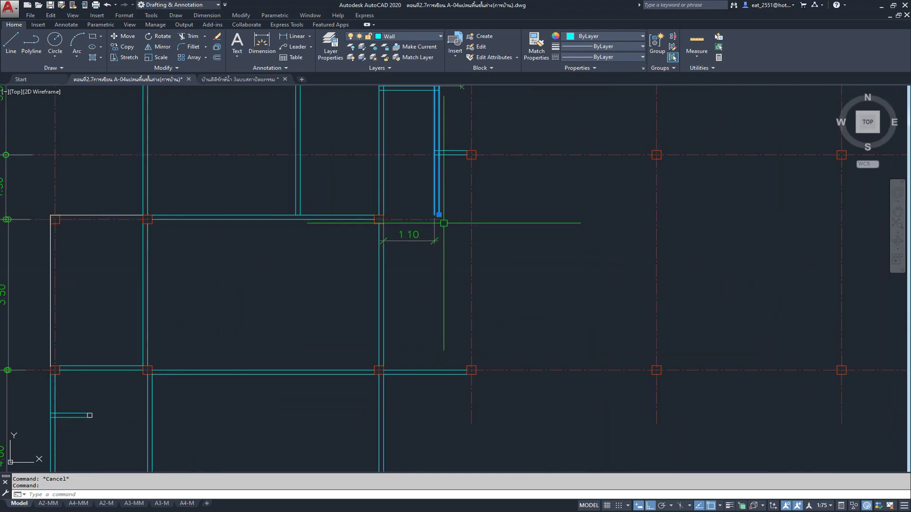
key("Escape")
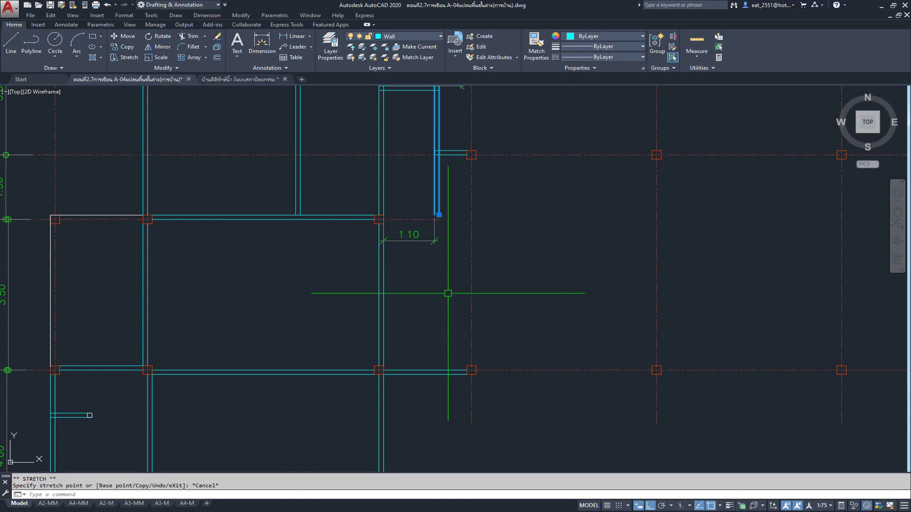
scroll(416, 334, "down", 6)
scroll(539, 376, "up", 6)
scroll(372, 327, "up", 1)
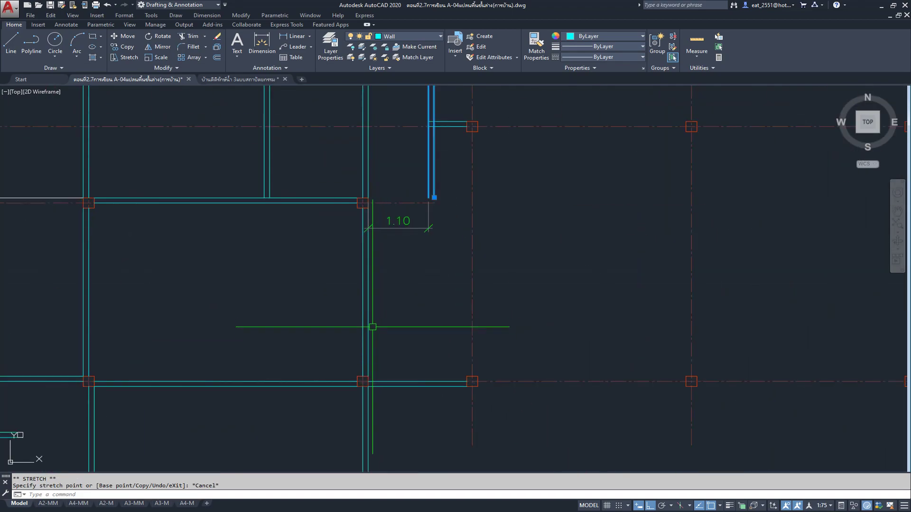
scroll(373, 336, "down", 5)
scroll(535, 417, "up", 3)
scroll(553, 315, "up", 4)
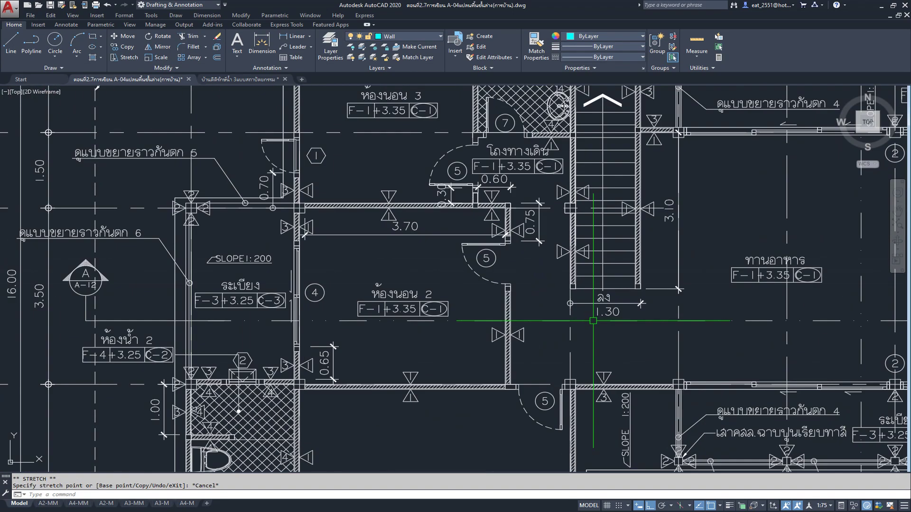
Dimension the 1.80 gap from the stair corner to the wall below on the reference plan.
middle_click_drag(582, 302, 568, 287)
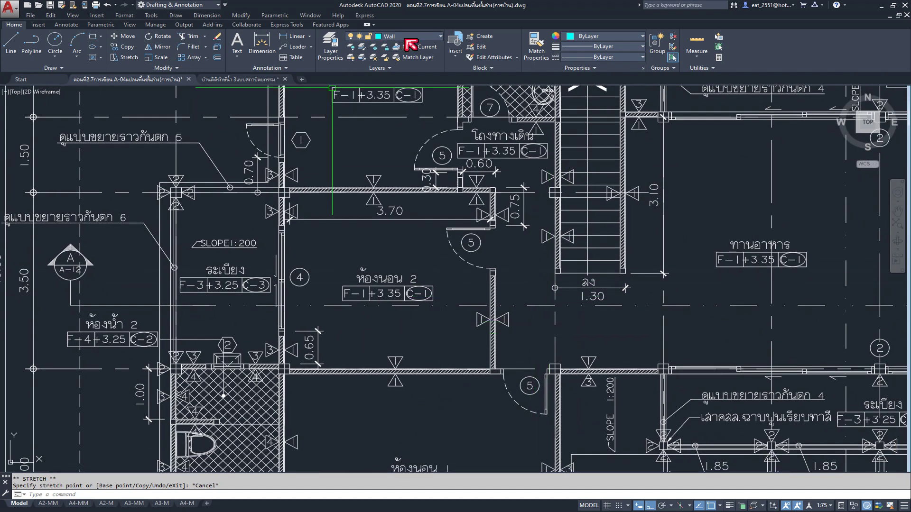
left_click(302, 42)
scroll(562, 290, "up", 4)
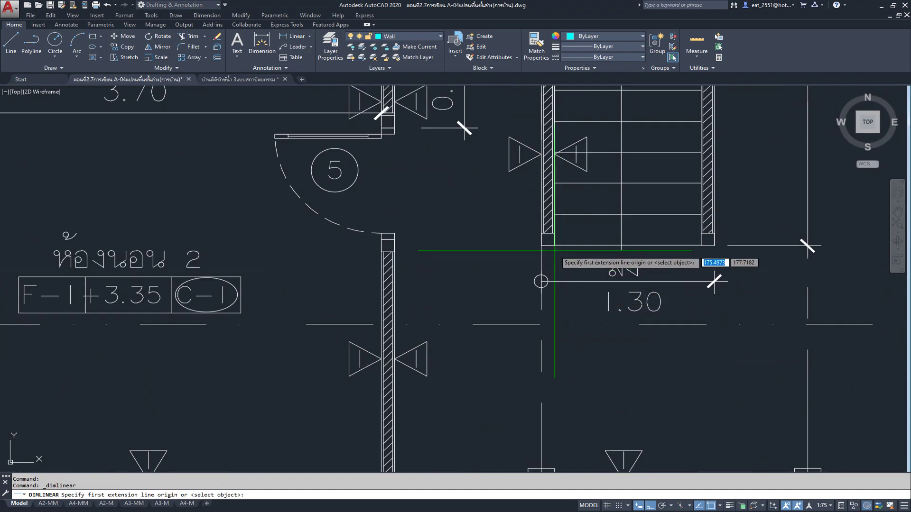
scroll(550, 252, "up", 2)
scroll(552, 259, "up", 2)
left_click(534, 241)
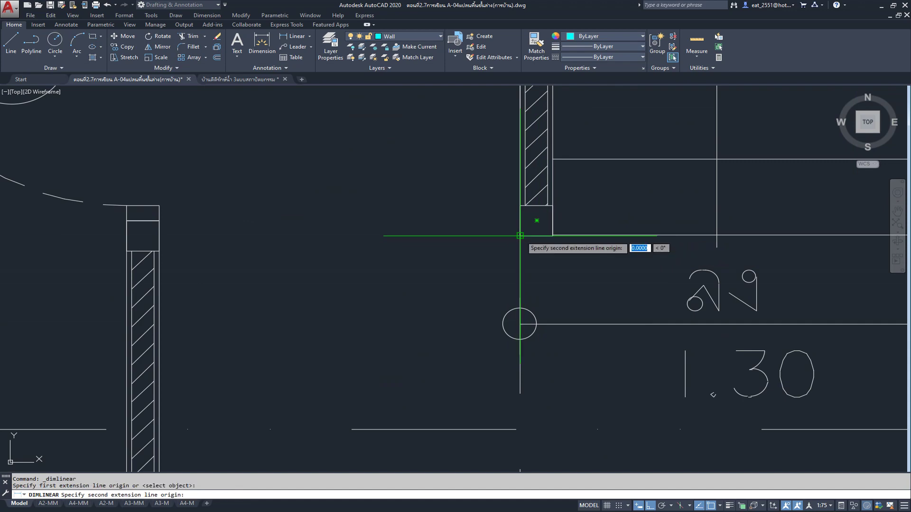
scroll(527, 239, "down", 5)
scroll(510, 387, "up", 2)
left_click(497, 391)
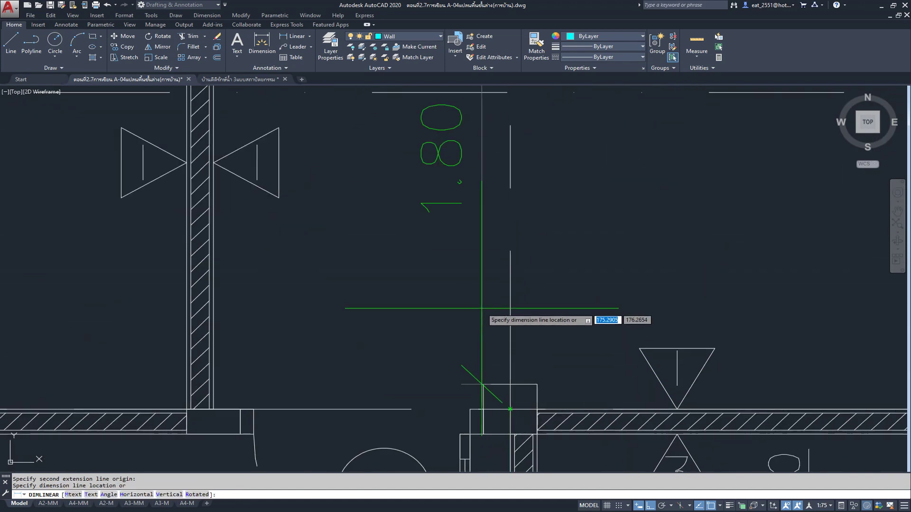
scroll(456, 303, "down", 2)
left_click(452, 302)
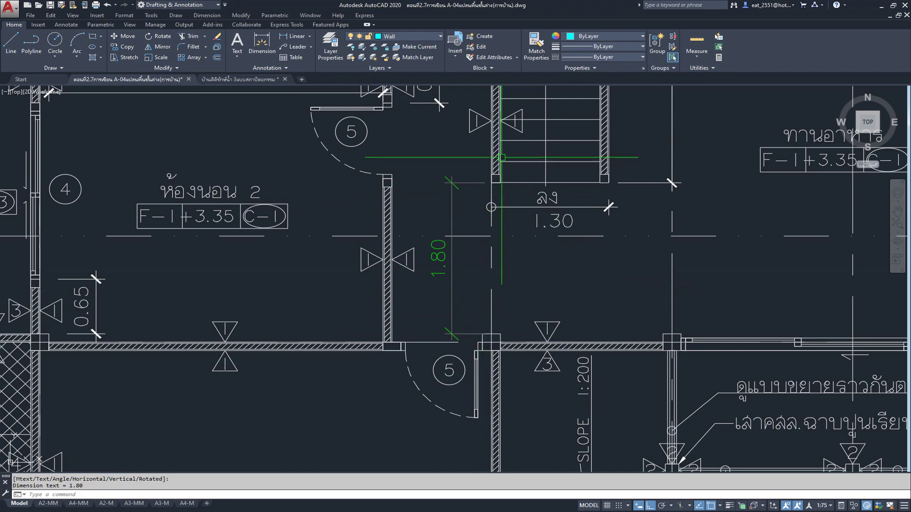
scroll(501, 157, "down", 3)
middle_click_drag(62, 285, 621, 298)
scroll(621, 298, "up", 1)
scroll(621, 298, "down", 2)
scroll(437, 305, "up", 1)
scroll(437, 305, "up", 1)
scroll(464, 332, "up", 1)
scroll(452, 341, "up", 4)
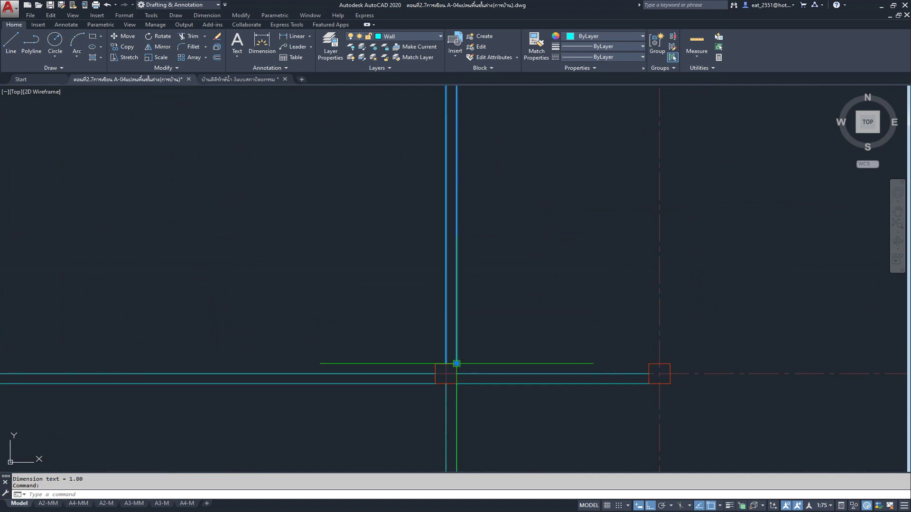
Grip-stretch the wing wall's end back by 1.8.
left_click(457, 364)
type("1.8")
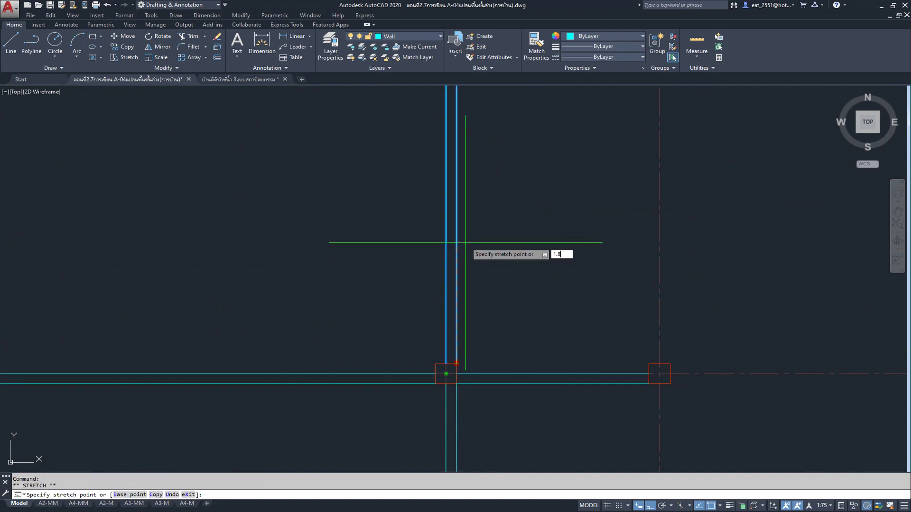
key("Return")
key("Escape")
Start a linear dimension from the wall end to the wall corner, then cancel it.
scroll(428, 246, "down", 3)
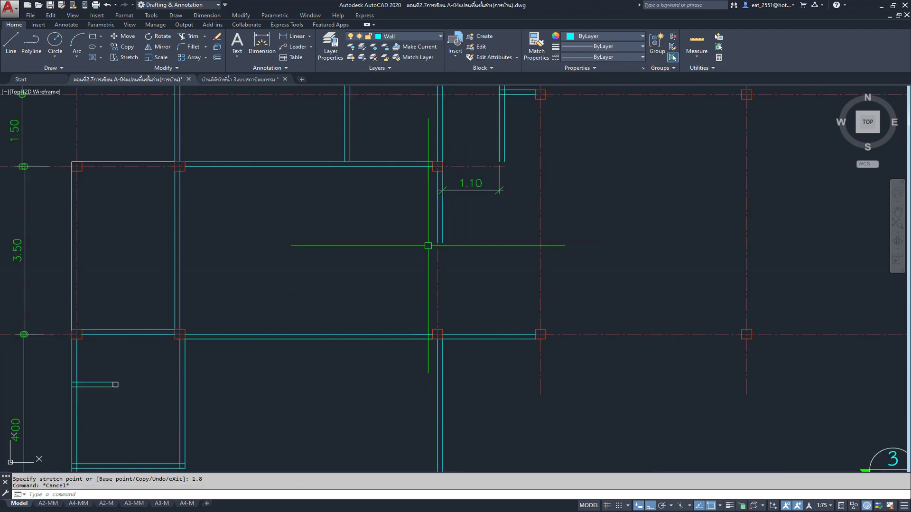
left_click(300, 38)
scroll(409, 256, "up", 3)
left_click(461, 229)
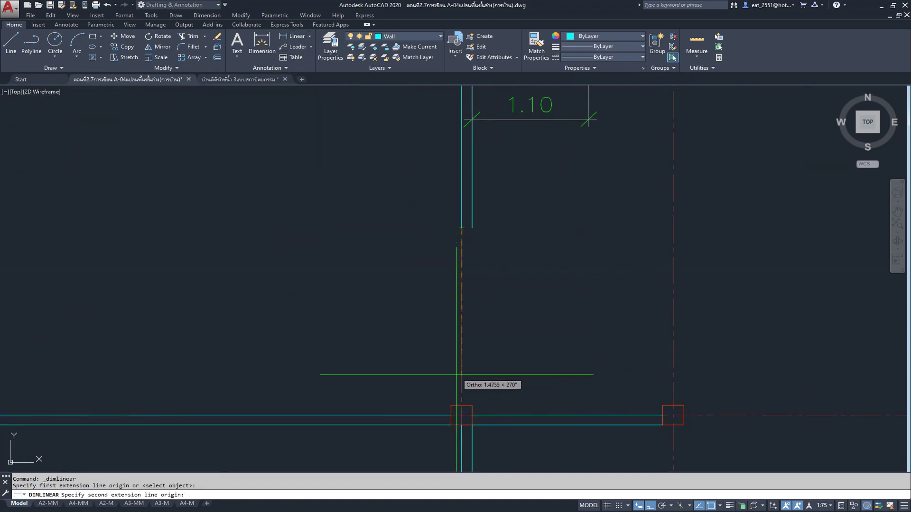
left_click(462, 415)
key("Escape")
scroll(443, 306, "down", 2)
scroll(377, 315, "down", 1)
scroll(305, 336, "up", 1)
scroll(265, 331, "up", 3)
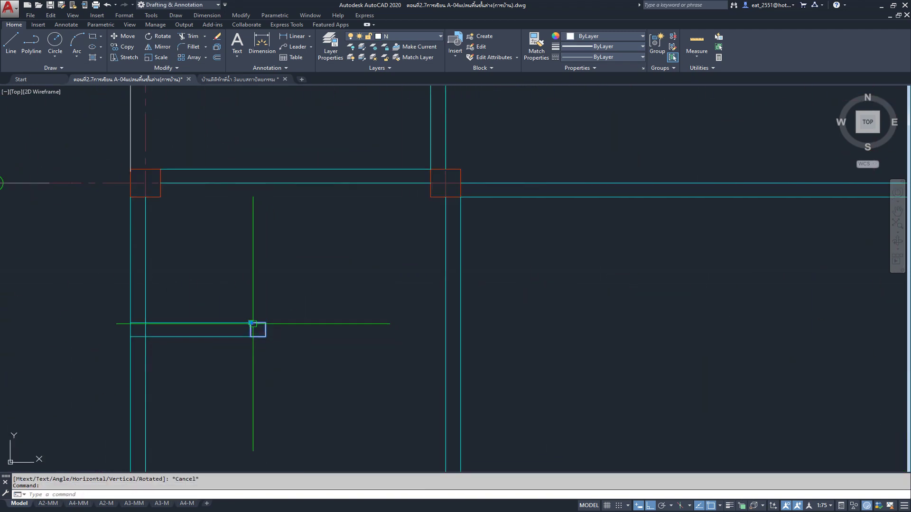
Begin copying the small square from a base point, then cancel the copy.
left_click(116, 52)
left_click(250, 324)
scroll(475, 230, "down", 5)
scroll(559, 214, "up", 5)
scroll(472, 264, "down", 2)
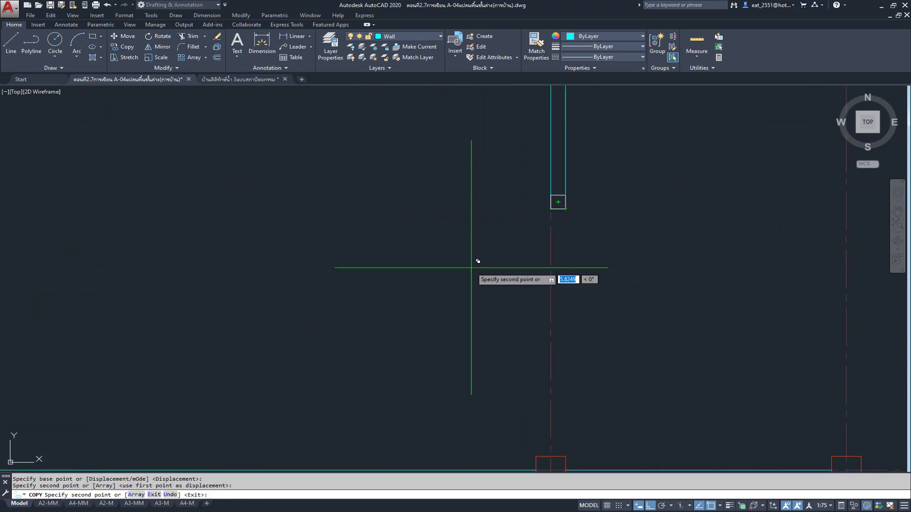
scroll(390, 285, "down", 2)
key("Escape")
scroll(507, 280, "up", 2)
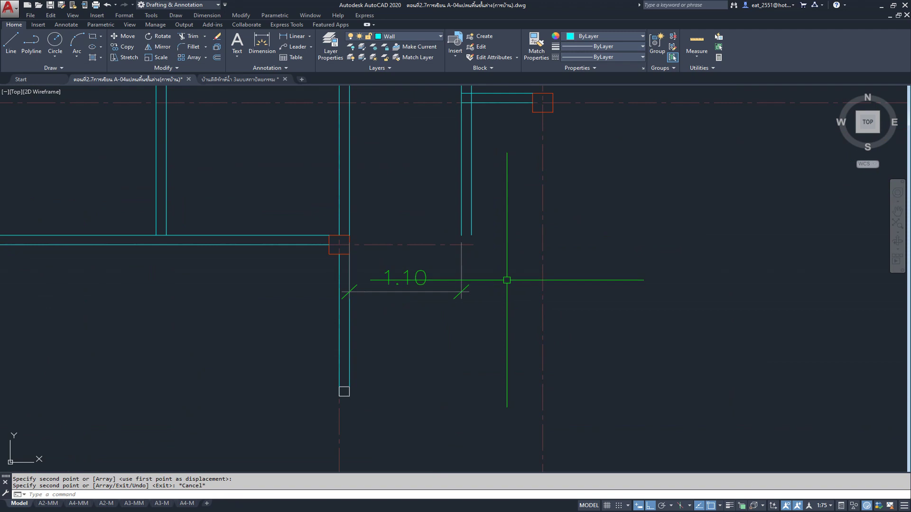
Grab the wall corner end for stretching, then cancel.
left_click(471, 235)
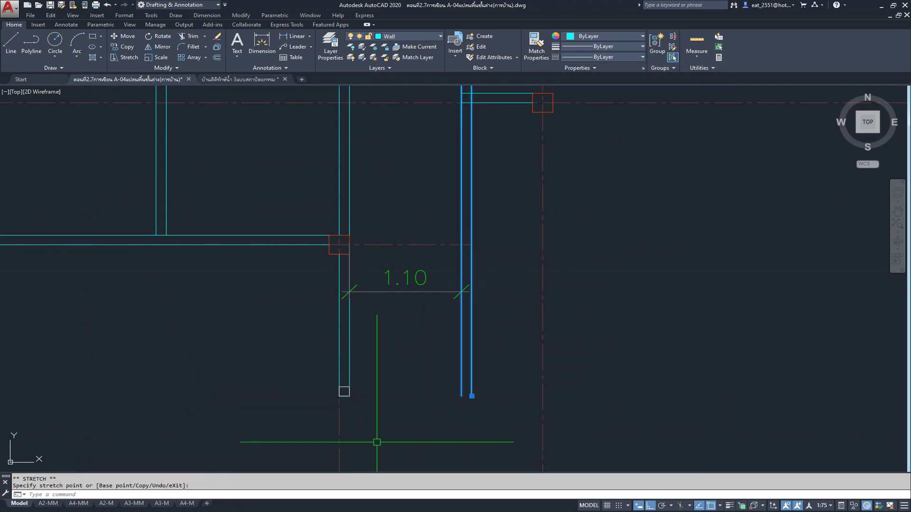
key("Escape")
scroll(387, 349, "up", 3)
Copy the small end square with CO from its corner onto the other wall end.
left_click(391, 351)
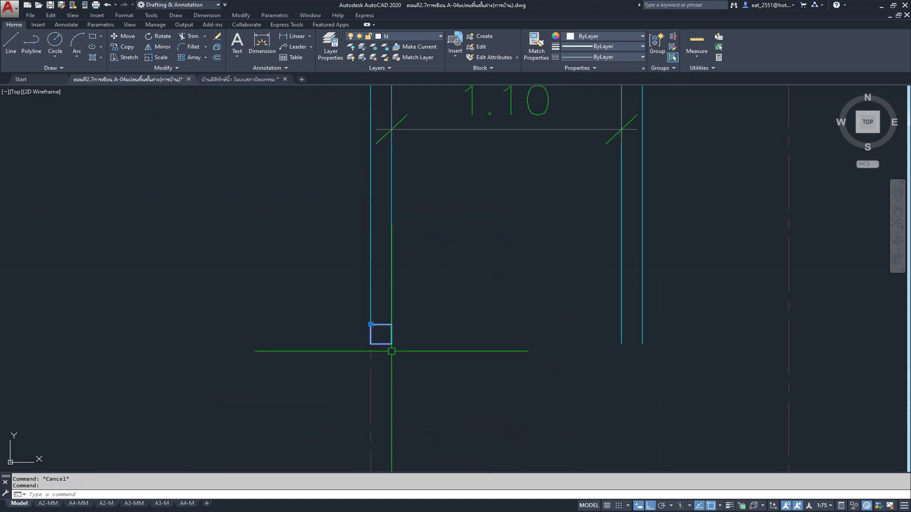
type("co")
key("Return")
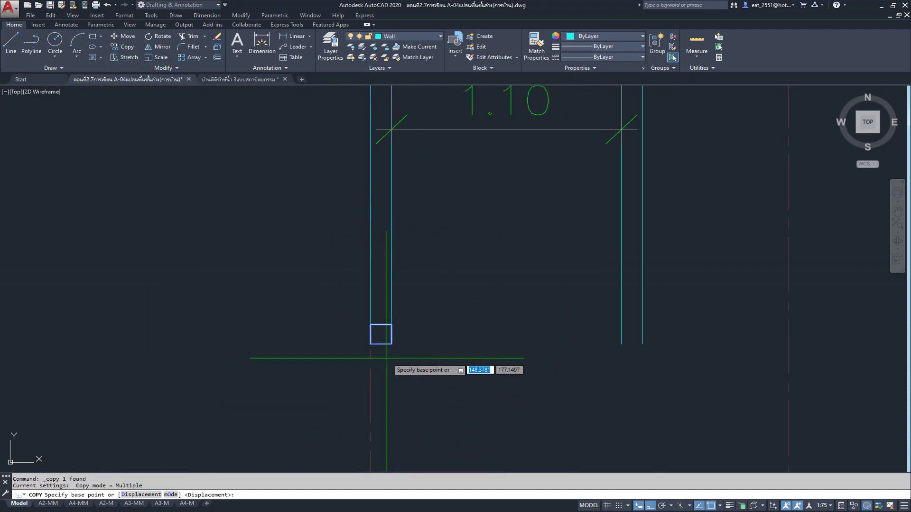
left_click(391, 344)
left_click(642, 344)
key("Escape")
Pan and zoom to compare the plan against the reference floor plan.
scroll(642, 344, "down", 3)
scroll(504, 339, "down", 3)
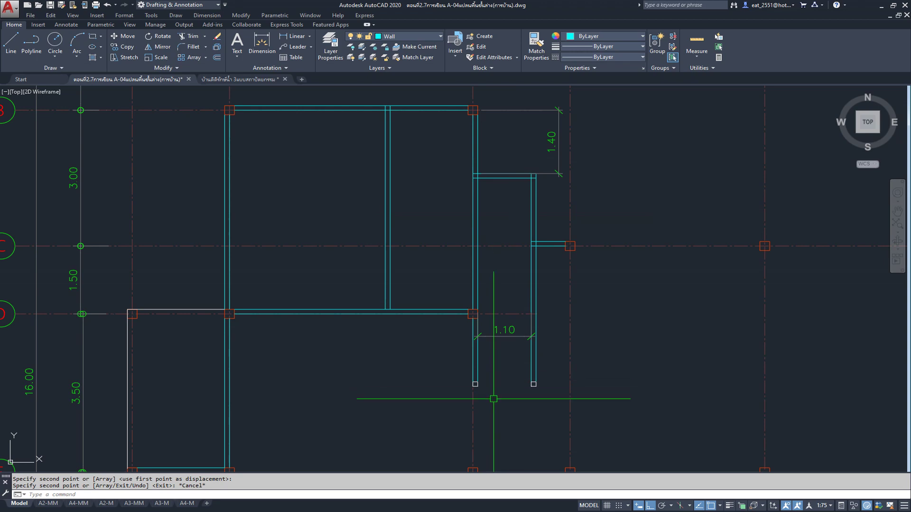
scroll(499, 376, "up", 3)
scroll(498, 376, "down", 8)
middle_click_drag(831, 324, 496, 325)
scroll(729, 325, "up", 6)
scroll(631, 345, "up", 5)
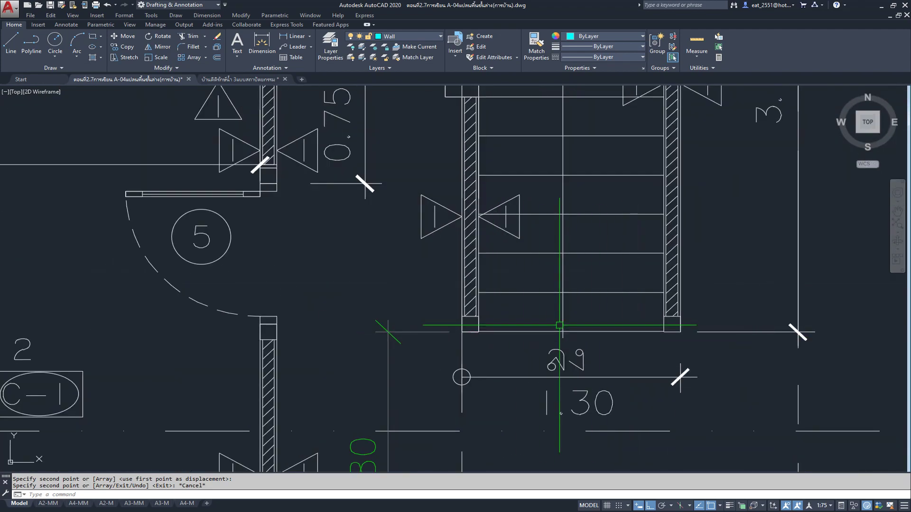
scroll(559, 326, "down", 3)
scroll(559, 327, "down", 3)
scroll(560, 332, "down", 3)
scroll(563, 343, "down", 2)
scroll(498, 335, "up", 1)
scroll(438, 337, "up", 3)
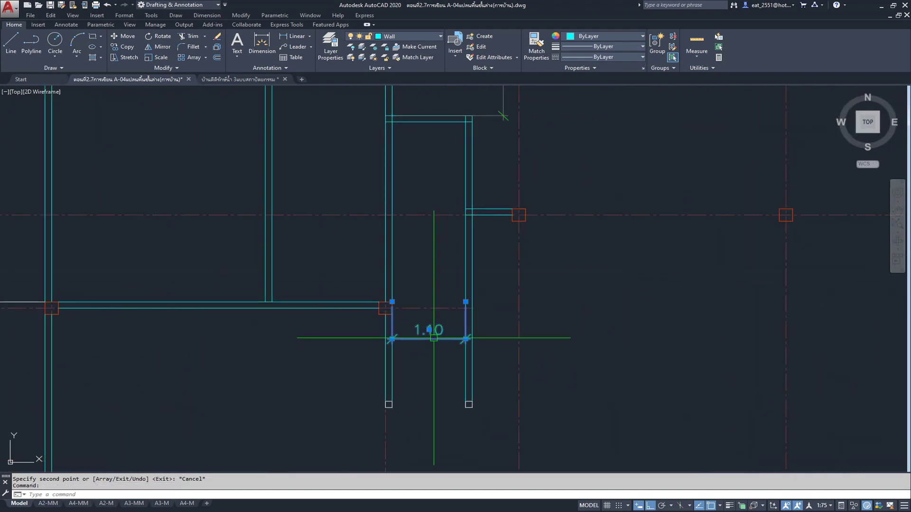
scroll(433, 338, "down", 4)
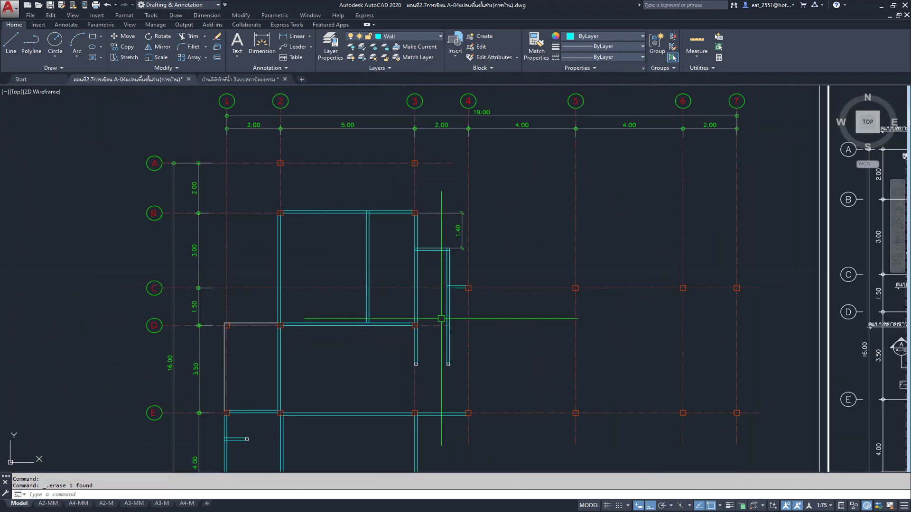
Copy the double-line wall on grid D up onto grid C.
middle_click_drag(390, 312, 459, 248)
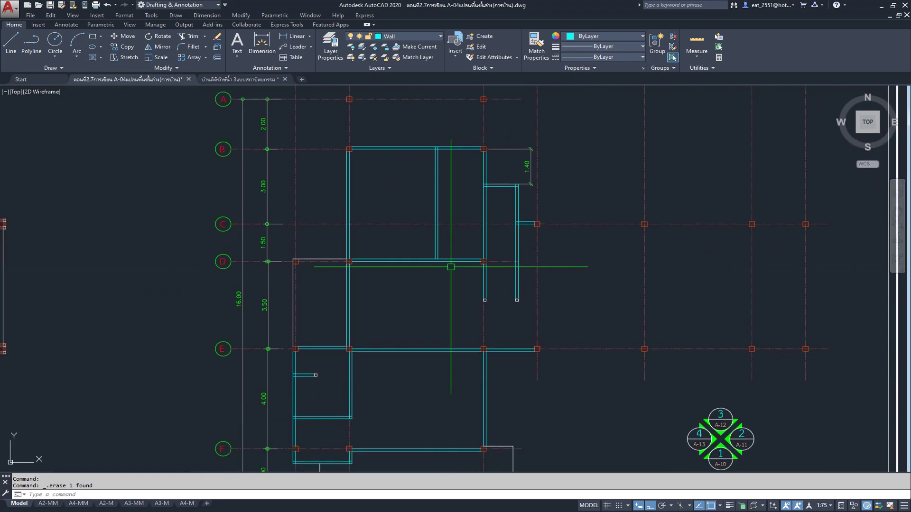
scroll(452, 216, "up", 3)
scroll(475, 304, "down", 2)
scroll(486, 236, "down", 1)
scroll(478, 270, "up", 1)
middle_click_drag(467, 325, 505, 350)
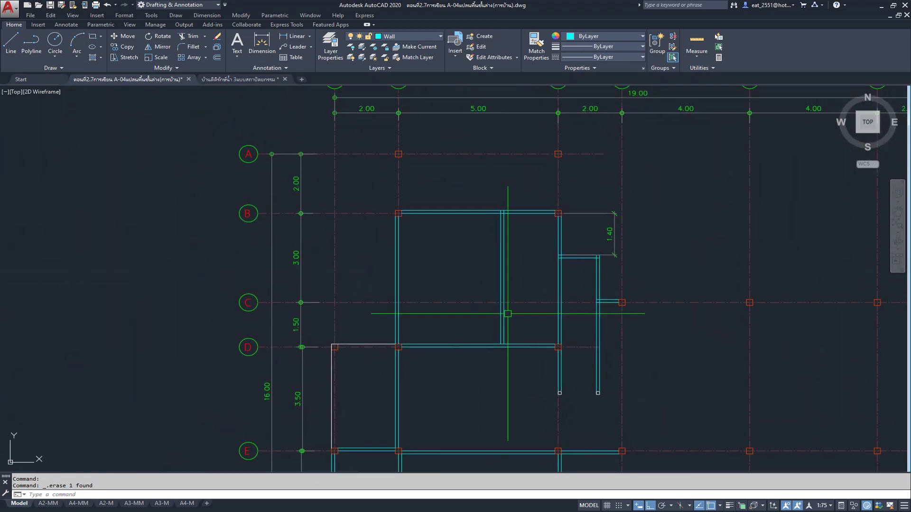
scroll(504, 312, "up", 3)
scroll(471, 295, "down", 5)
scroll(470, 290, "up", 1)
scroll(470, 288, "up", 1)
left_click(458, 305)
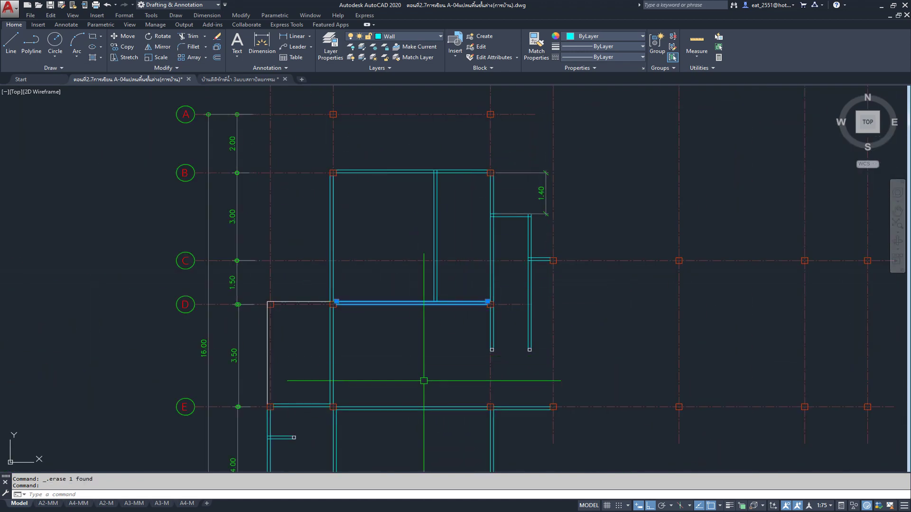
left_click(125, 46)
scroll(487, 306, "up", 3)
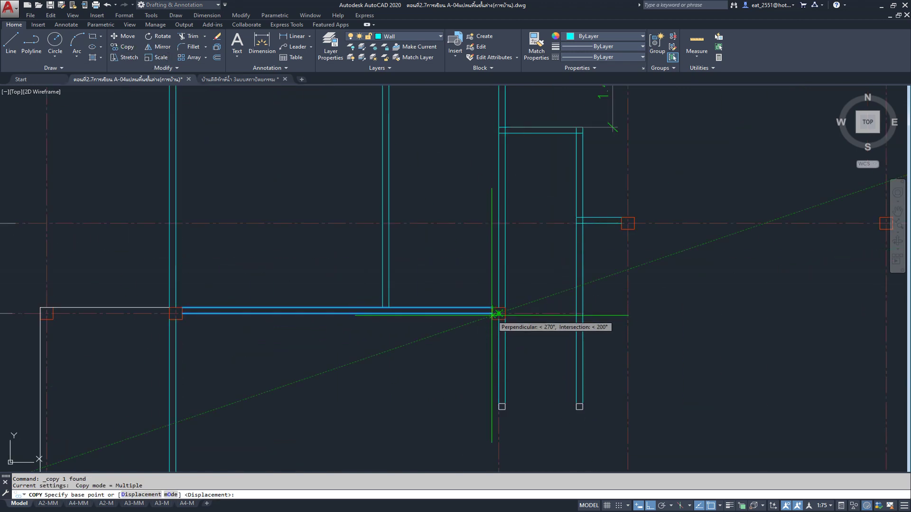
left_click(498, 314)
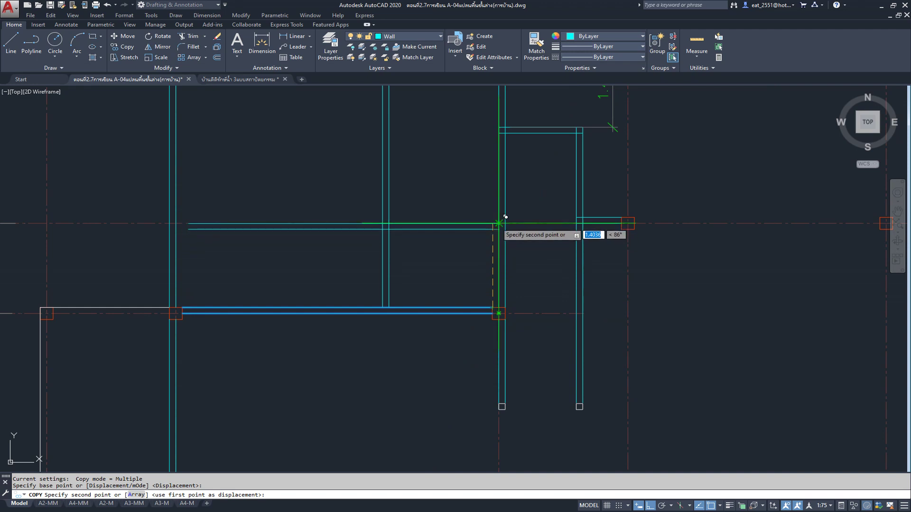
left_click(505, 217)
key("Escape")
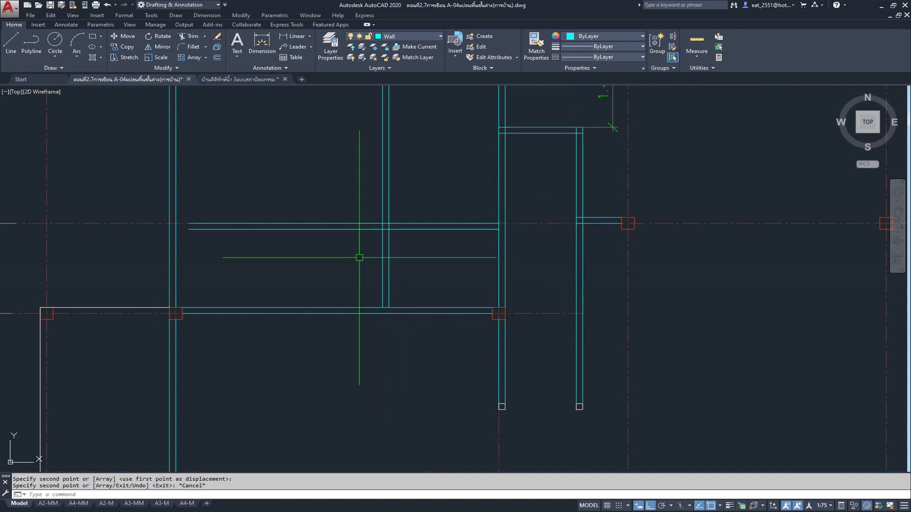
Stretch the copied grid C wall's left end back to the vertical corridor wall.
left_click(332, 226)
left_click(189, 223)
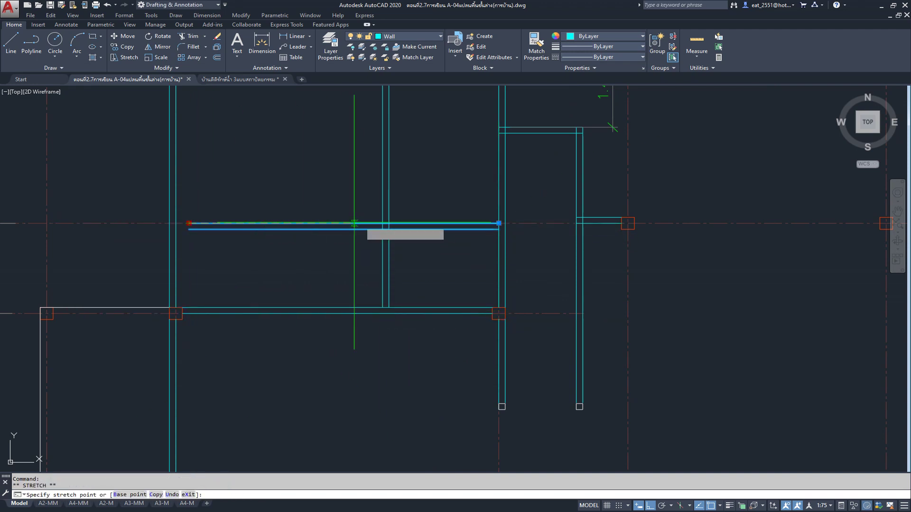
left_click(383, 224)
scroll(440, 227, "up", 5)
left_click(610, 219)
scroll(611, 219, "down", 5)
key("Escape")
scroll(467, 239, "down", 5)
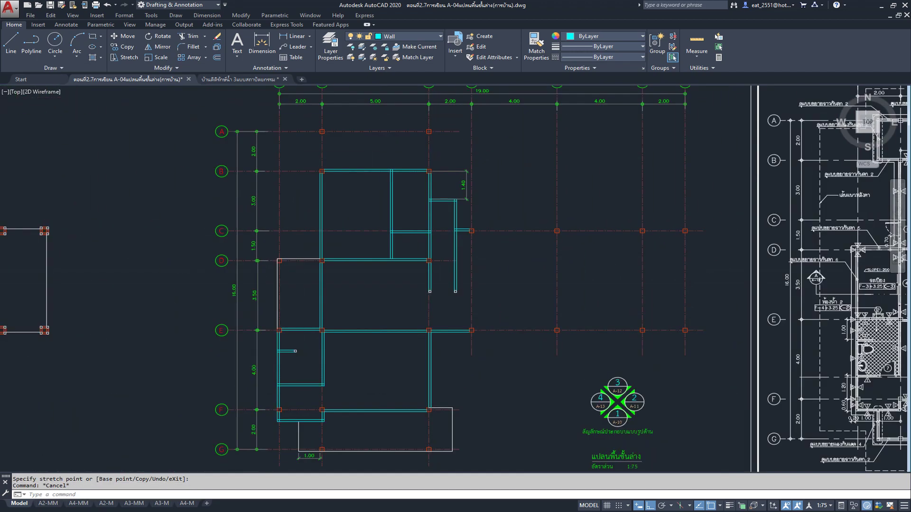
Pan between the reference floor plan and the new wall layout.
middle_click_drag(522, 256, 332, 257)
middle_click_drag(475, 256, 351, 237)
scroll(631, 231, "up", 2)
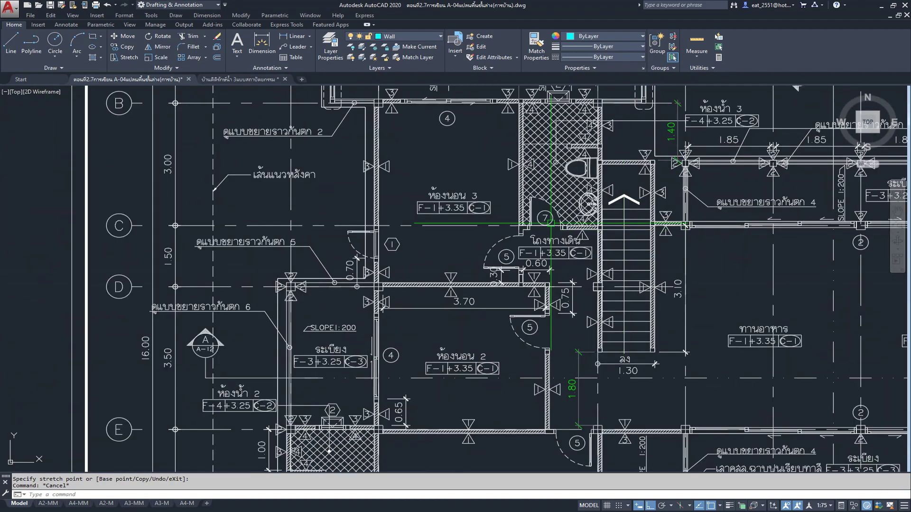
scroll(555, 224, "down", 3)
middle_click_drag(147, 246, 430, 250)
scroll(430, 250, "up", 1)
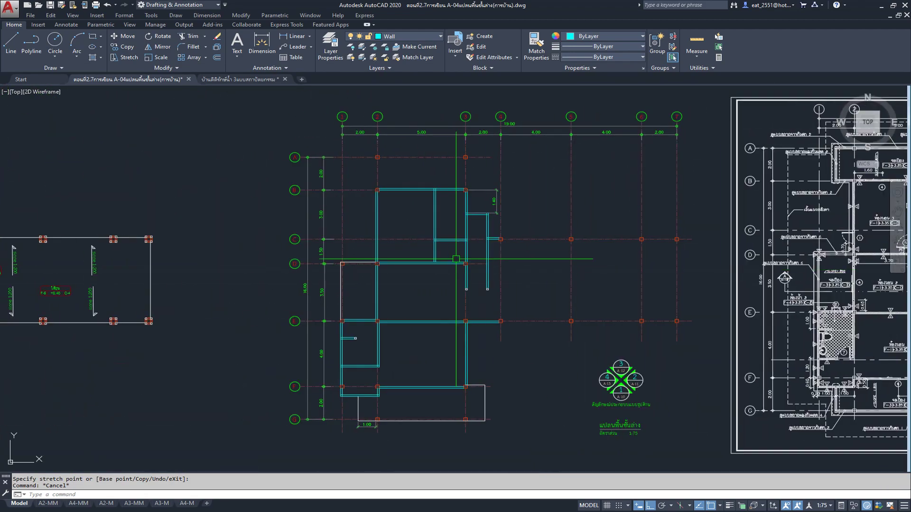
scroll(431, 249, "up", 4)
scroll(430, 249, "up", 4)
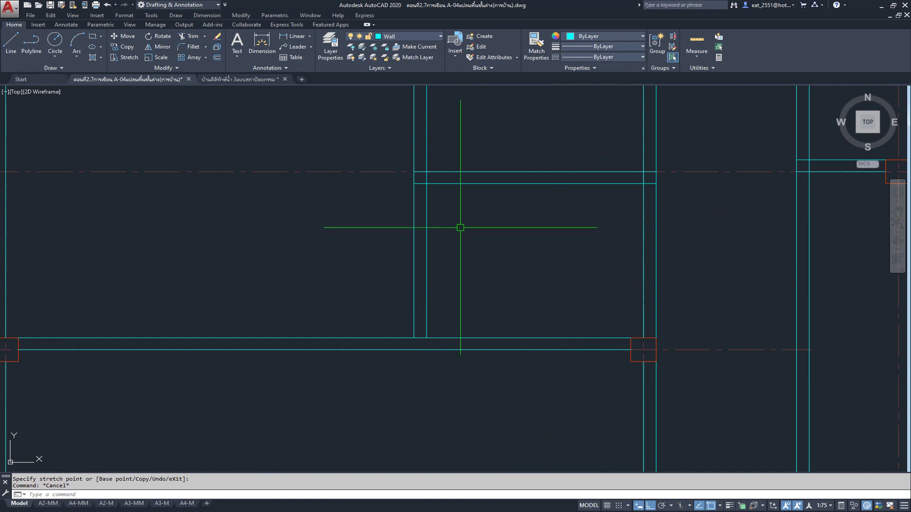
scroll(403, 242, "down", 4)
scroll(409, 284, "up", 4)
Select a nearby wall line, start and cancel a stretch, then pan to the grid D junction.
left_click(406, 248)
left_click(421, 269)
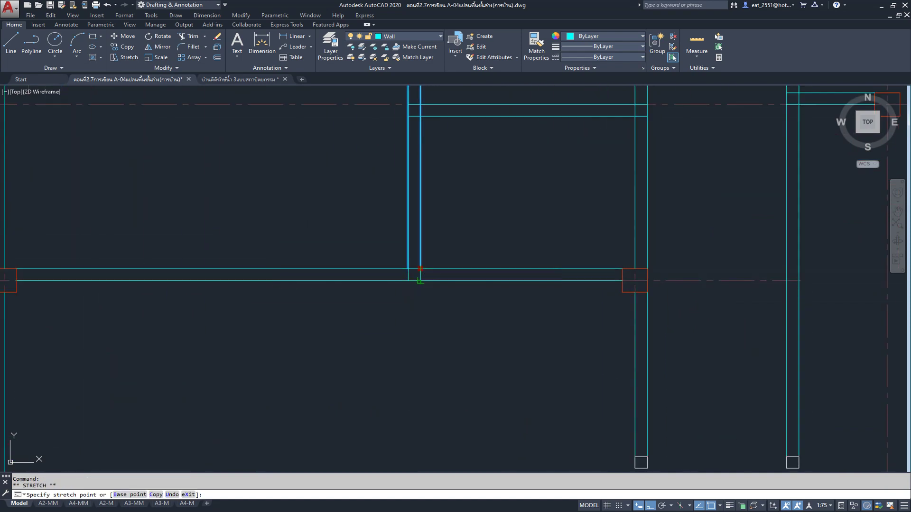
key("Escape")
scroll(372, 253, "down", 4)
scroll(417, 213, "down", 1)
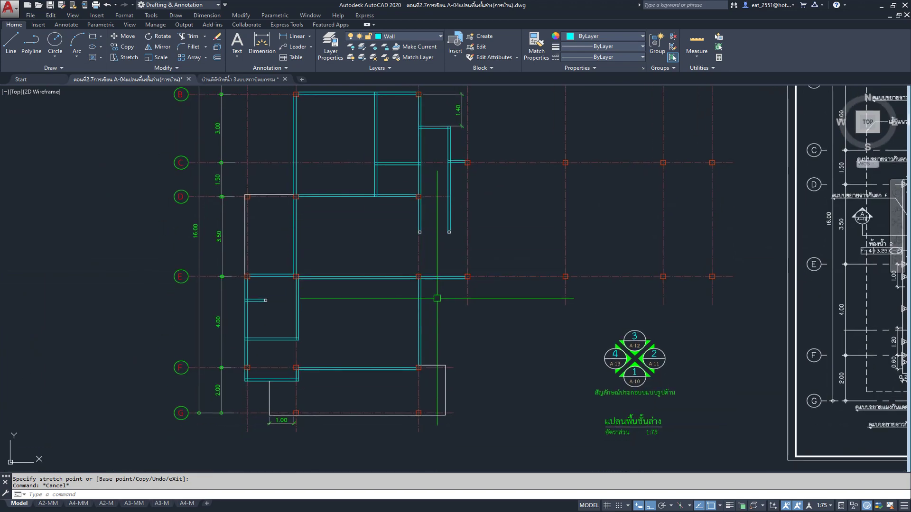
middle_click_drag(436, 294, 462, 308)
middle_click_drag(401, 278, 449, 284)
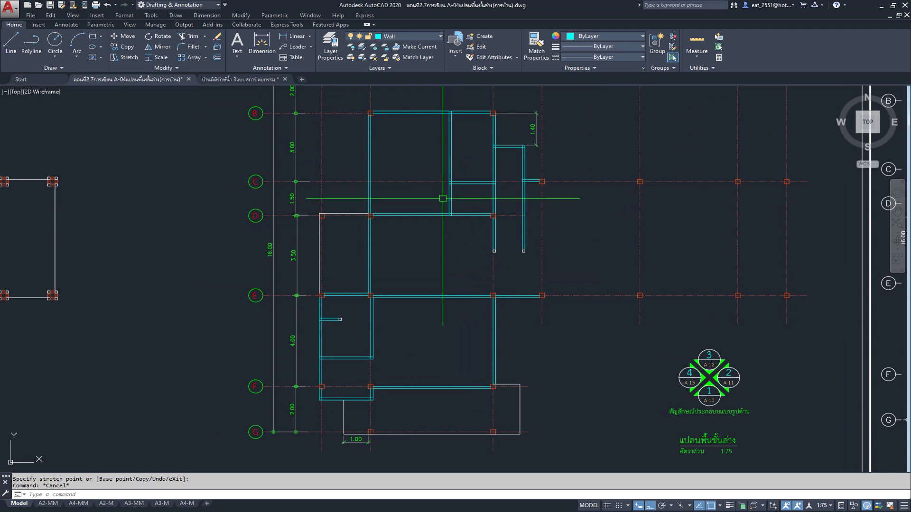
scroll(463, 215, "up", 5)
mouse_move(462, 211)
middle_mouse_down()
mouse_move(473, 285)
mouse_move(472, 218)
middle_mouse_up()
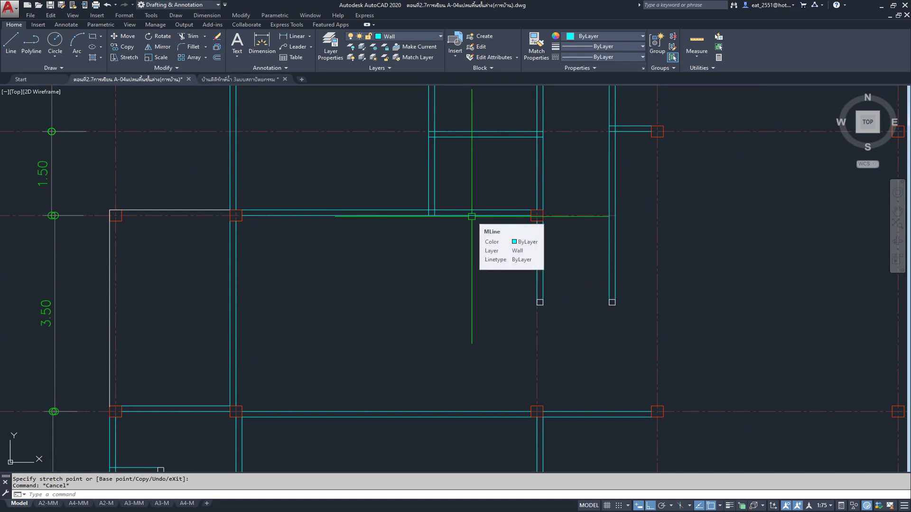
scroll(470, 214, "up", 3)
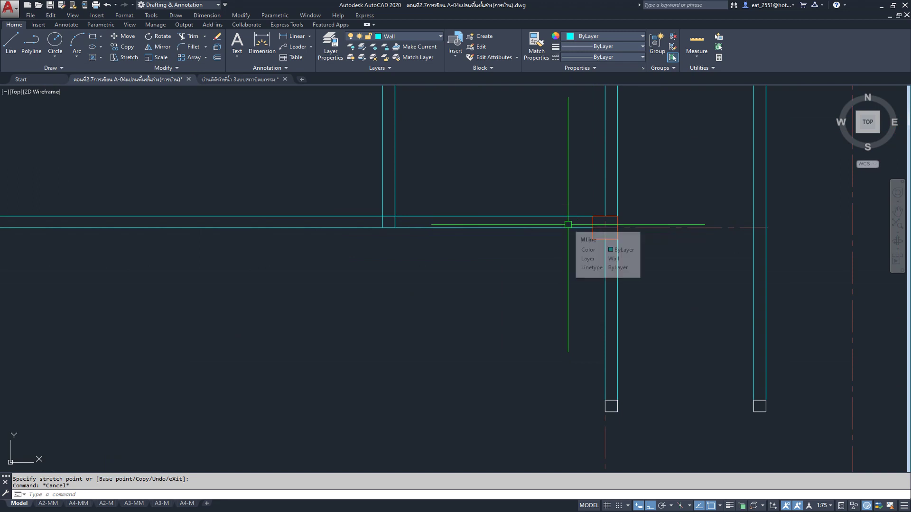
Pull the grid D wall's right end back to the vertical wall, then extend it 0.6.
left_click(568, 224)
left_click(593, 216)
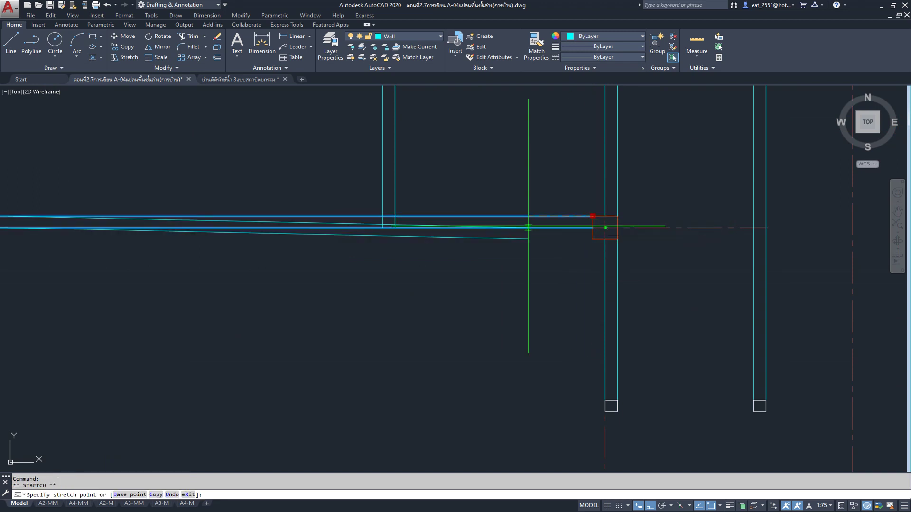
left_click(395, 217)
left_click(395, 217)
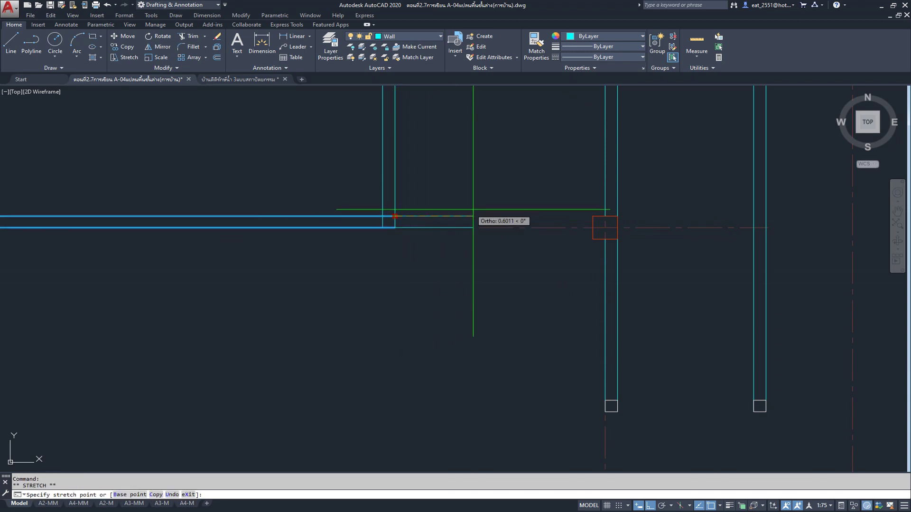
type(".6")
key("Return")
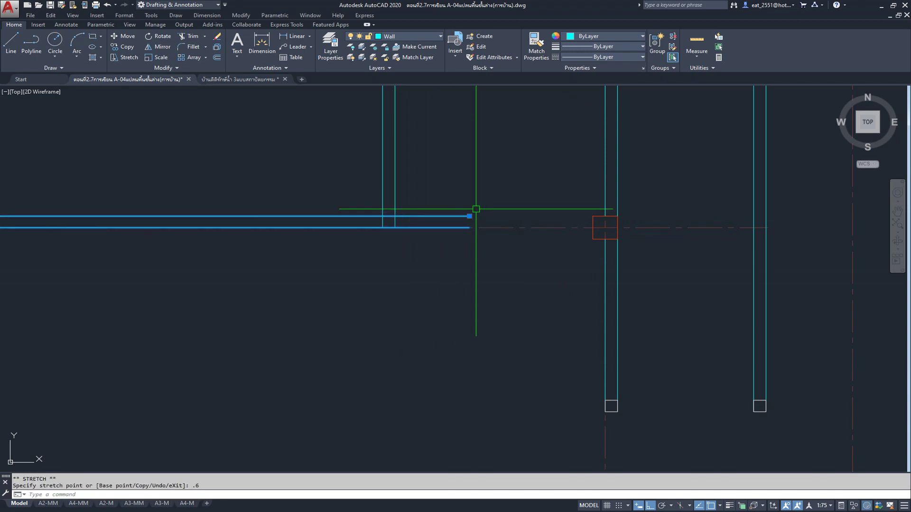
key("Escape")
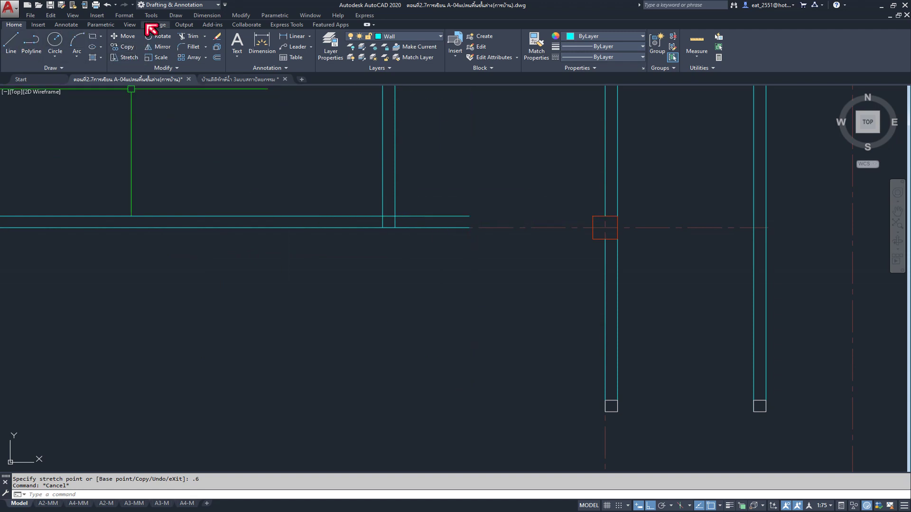
left_click(175, 15)
left_click(197, 69)
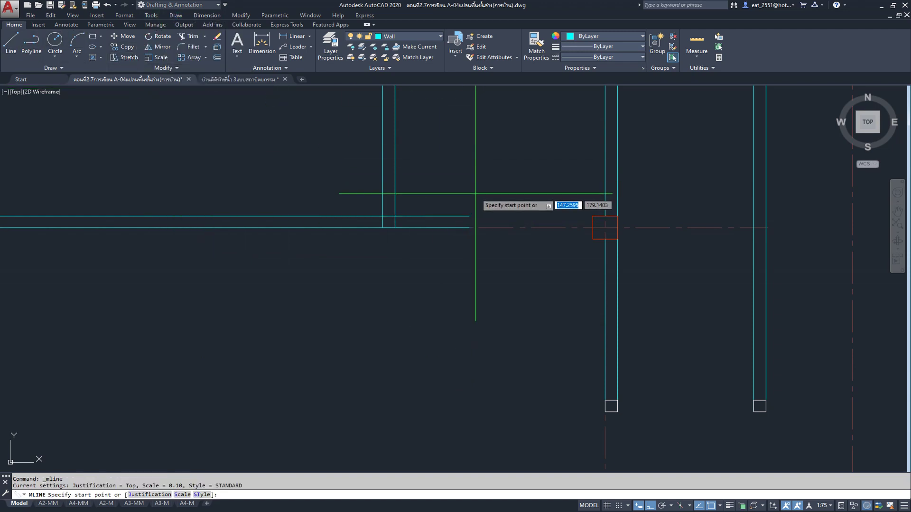
scroll(472, 295, "down", 2)
left_click(461, 227)
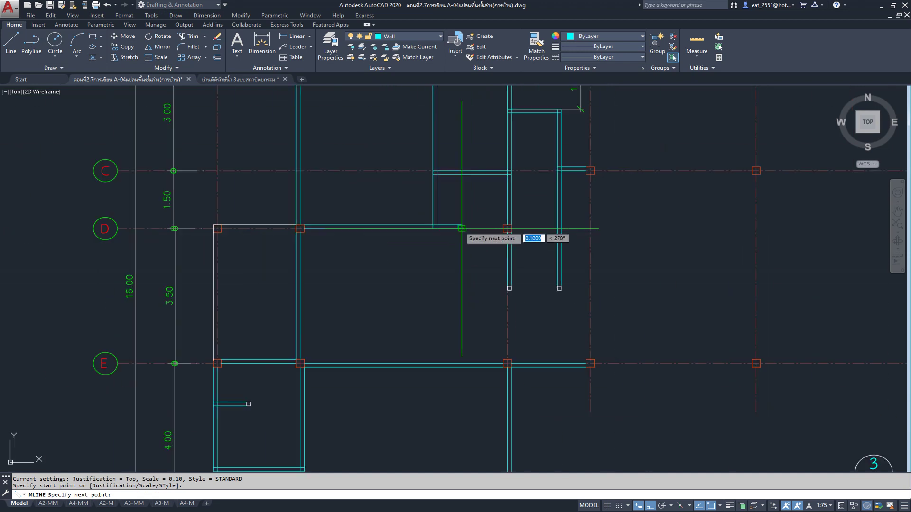
scroll(460, 369, "up", 3)
left_click(458, 373)
key("Escape")
scroll(447, 265, "down", 3)
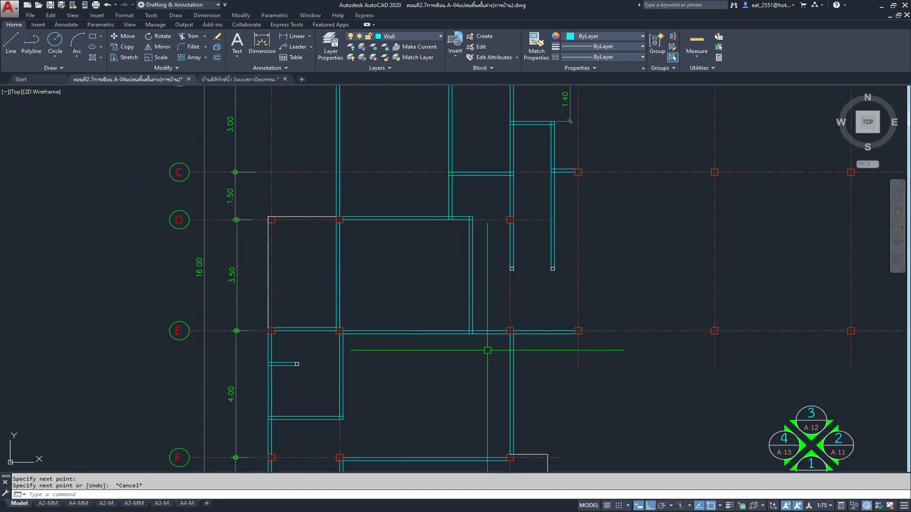
middle_click_drag(488, 351, 486, 319)
scroll(491, 318, "up", 2)
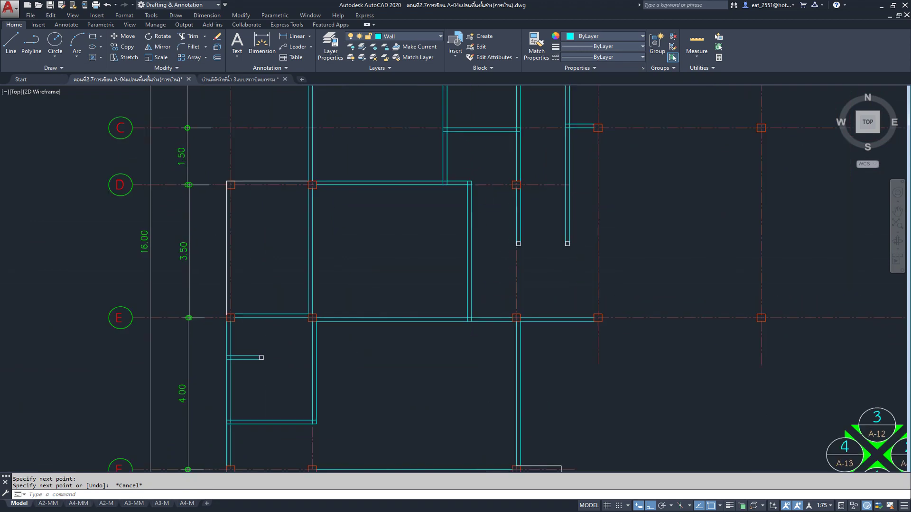
scroll(464, 232, "down", 4)
middle_click_drag(464, 232, 175, 284)
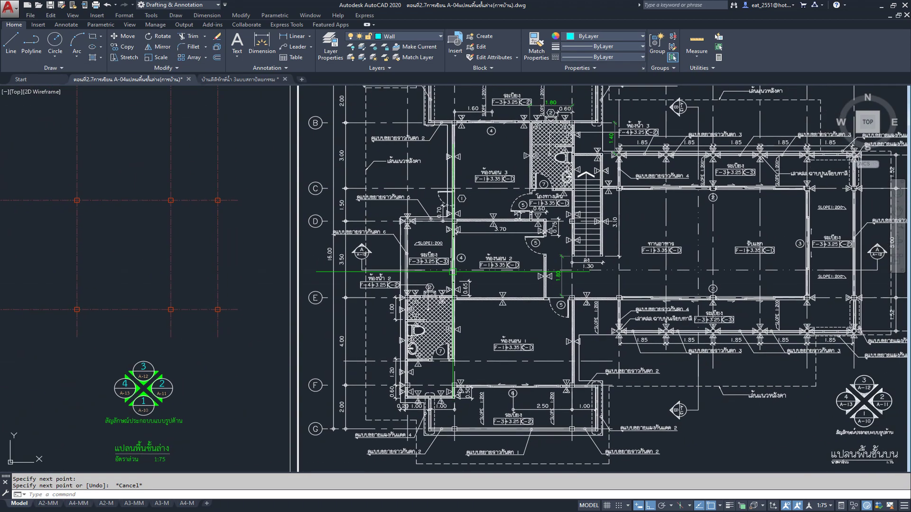
middle_click_drag(576, 274, 581, 328)
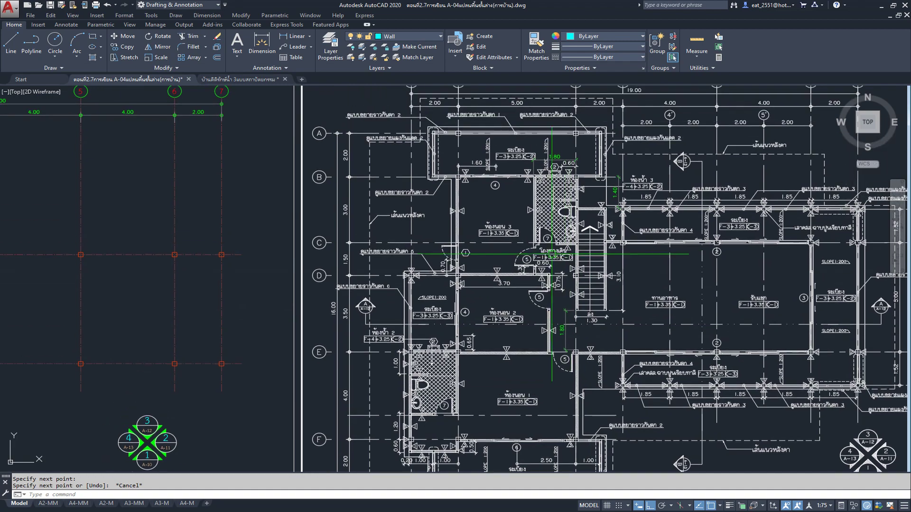
scroll(549, 292, "up", 5)
scroll(549, 280, "up", 1)
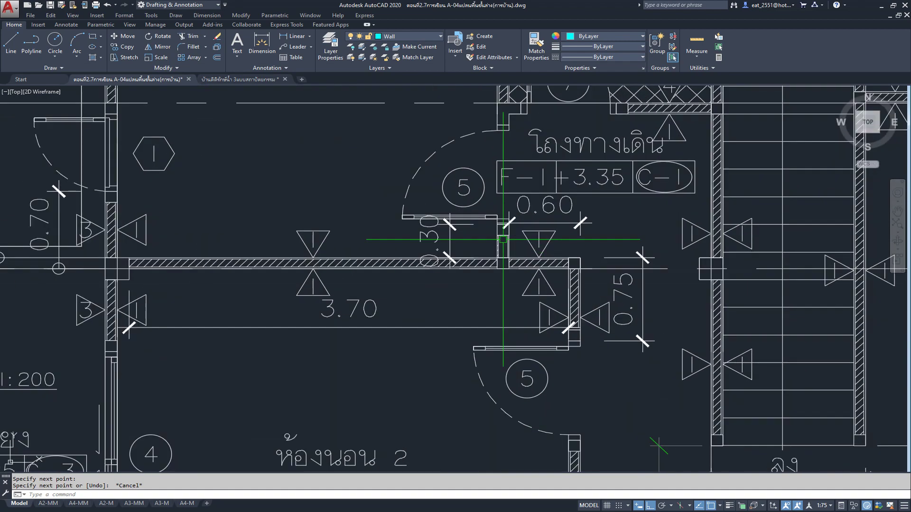
scroll(548, 269, "up", 2)
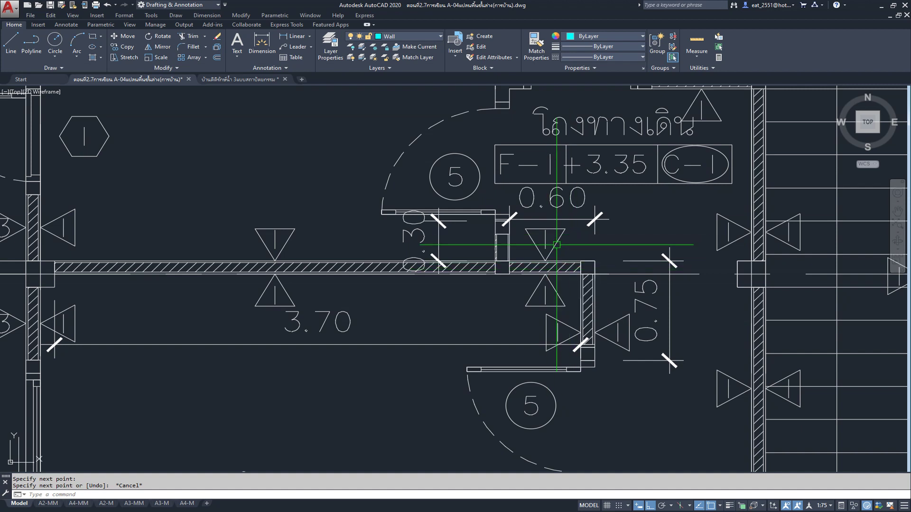
scroll(502, 243, "up", 1)
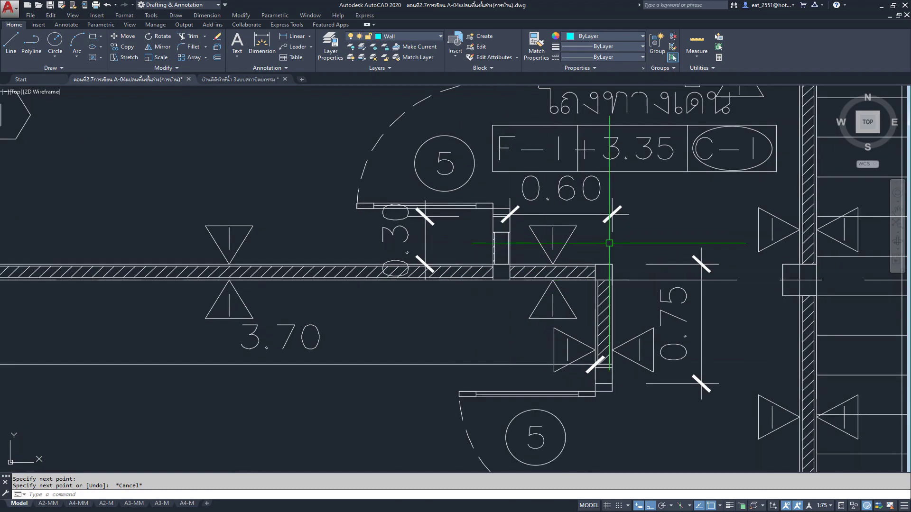
scroll(597, 219, "down", 3)
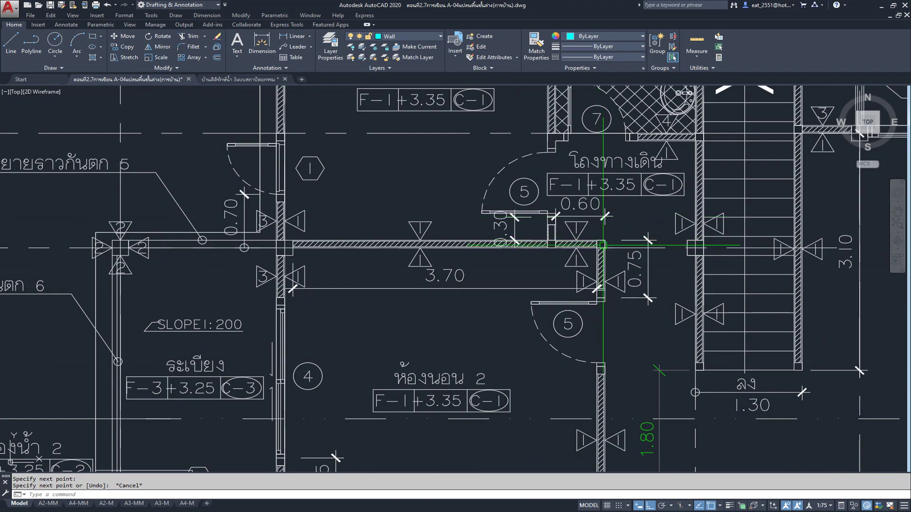
scroll(576, 297, "down", 4)
scroll(586, 400, "up", 4)
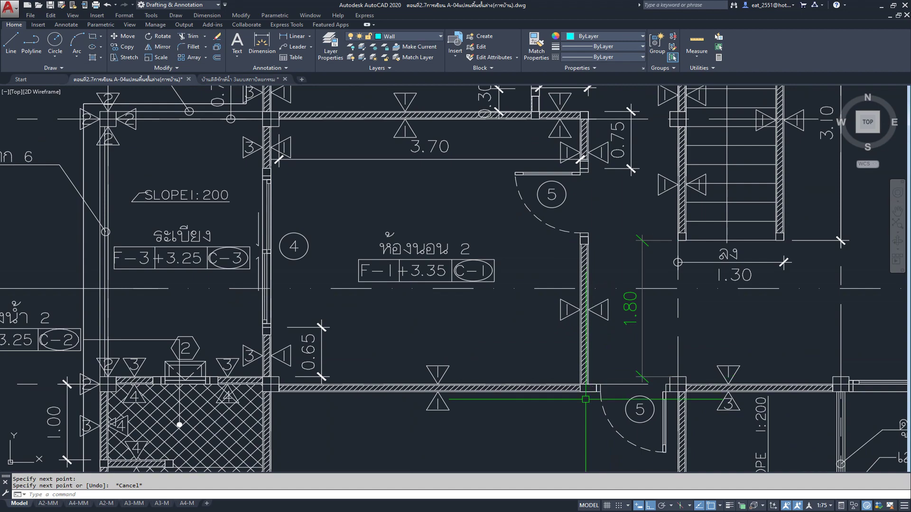
scroll(588, 389, "up", 1)
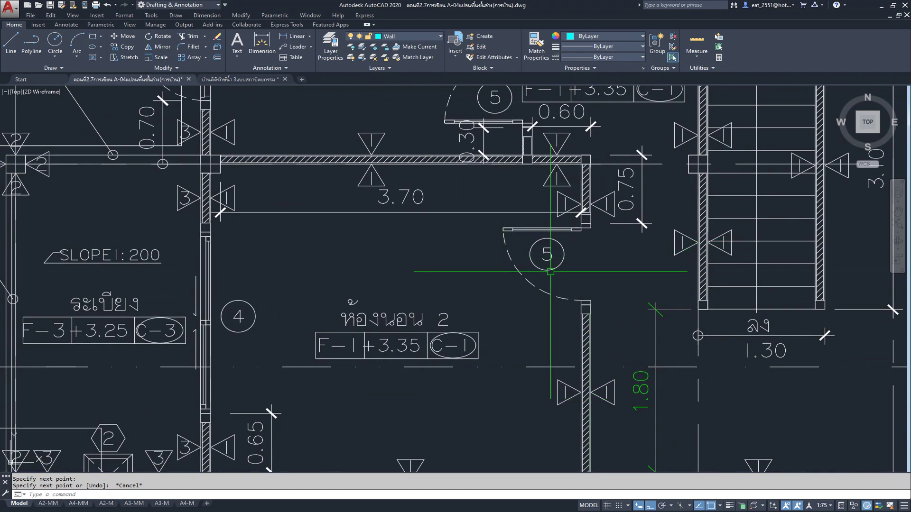
scroll(586, 388, "down", 3)
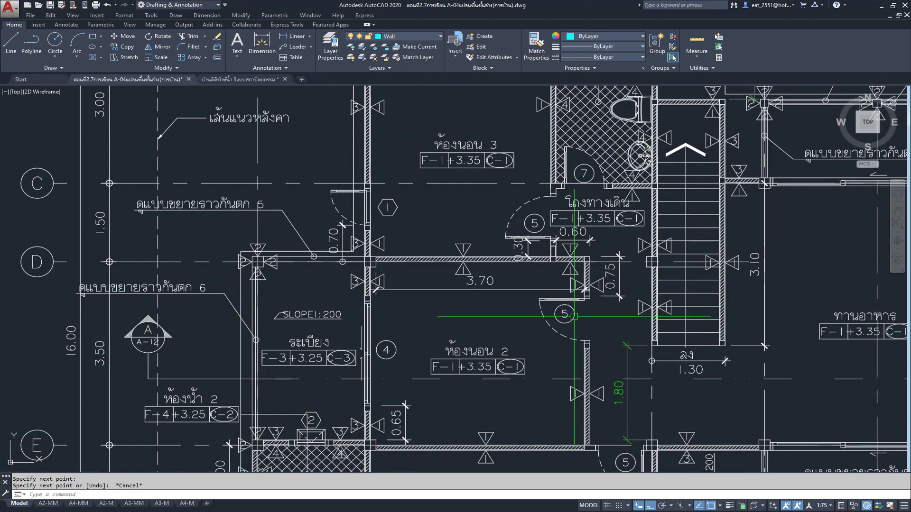
scroll(582, 311, "up", 1)
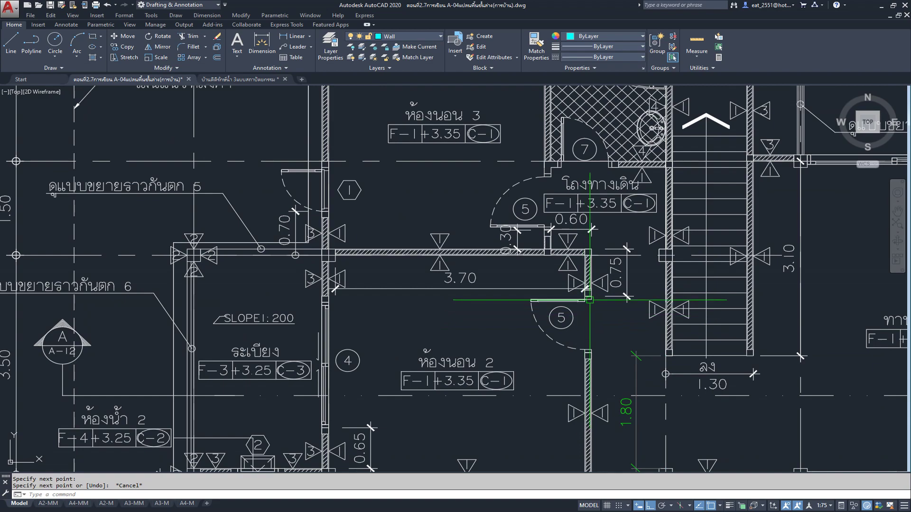
middle_click_drag(613, 204, 625, 285)
middle_click_drag(595, 224, 586, 307)
scroll(591, 255, "down", 3)
scroll(569, 266, "down", 3)
scroll(522, 285, "down", 3)
middle_click_drag(488, 294, 483, 302)
scroll(474, 299, "up", 2)
scroll(433, 285, "up", 2)
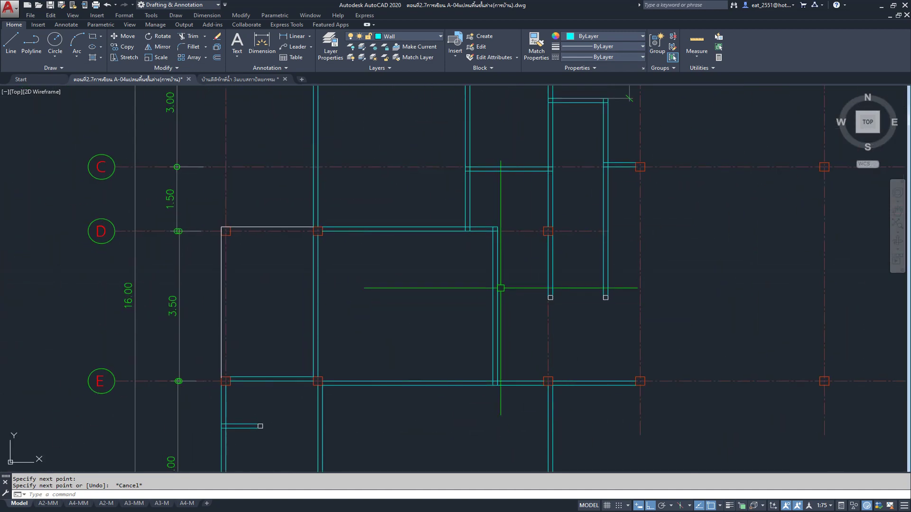
scroll(475, 246, "up", 1)
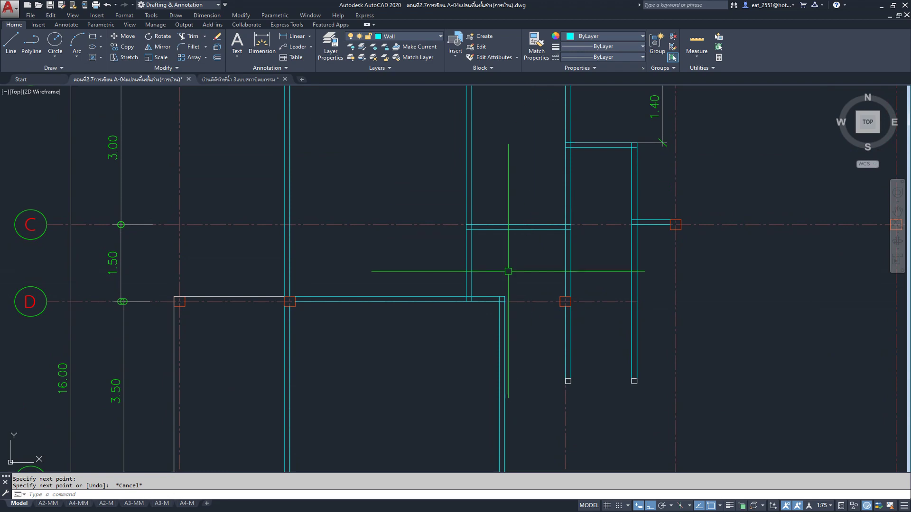
scroll(375, 254, "down", 1)
scroll(393, 264, "down", 2)
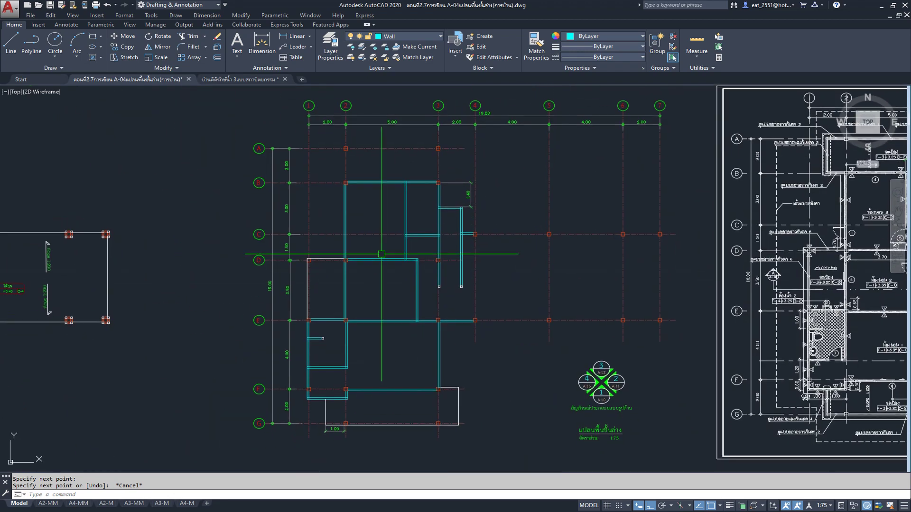
middle_click_drag(382, 254, 313, 256)
middle_click_drag(512, 261, 456, 262)
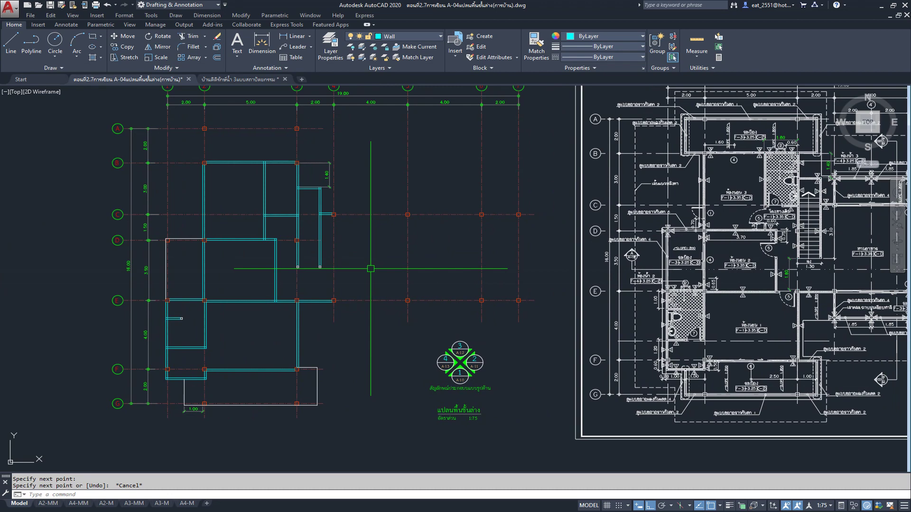
middle_click_drag(393, 273, 343, 248)
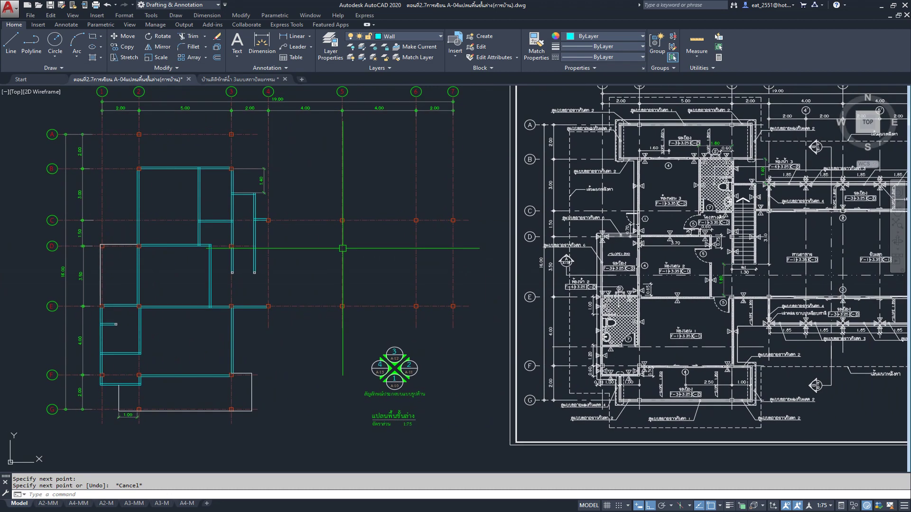
middle_click_drag(265, 243, 423, 264)
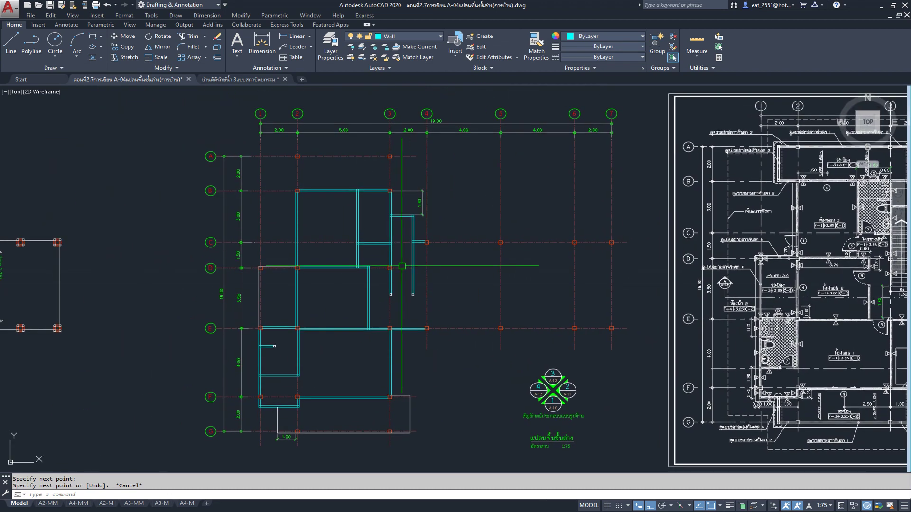
mouse_move(331, 207)
middle_mouse_down()
mouse_move(371, 291)
mouse_move(370, 262)
middle_mouse_up()
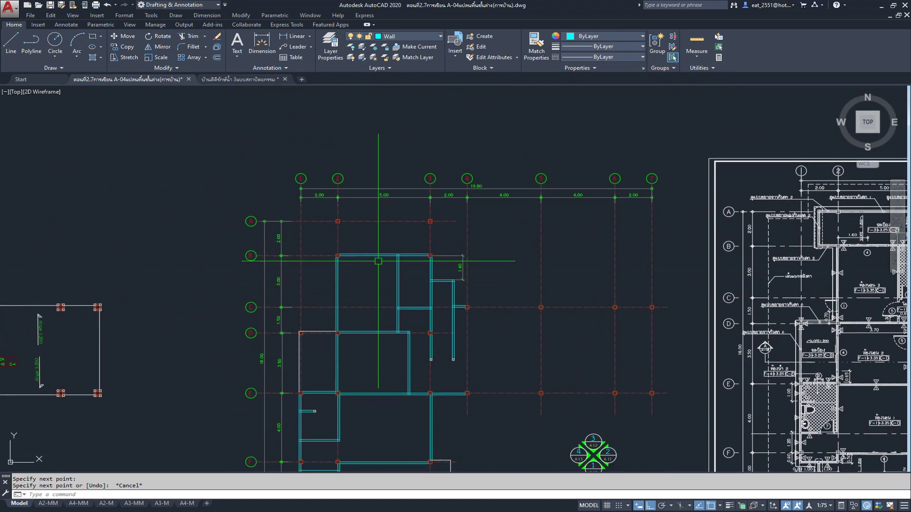
scroll(375, 259, "up", 3)
scroll(349, 268, "up", 2)
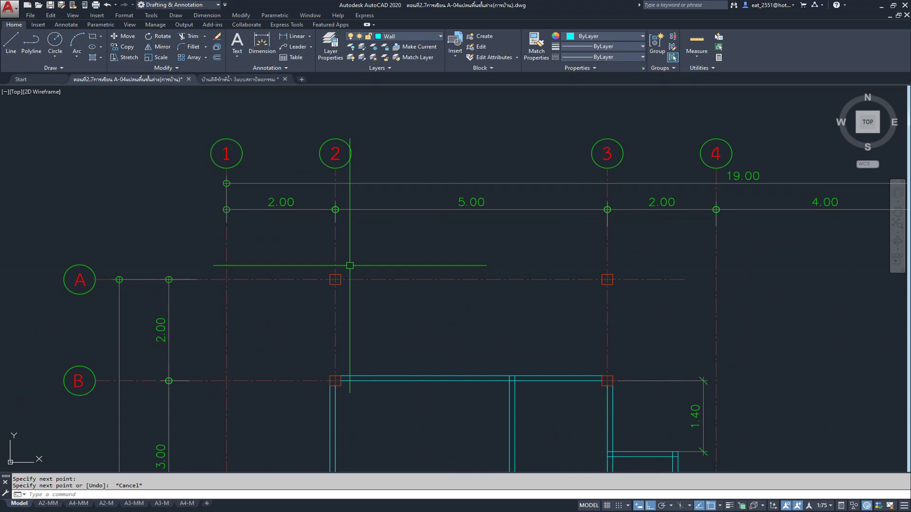
scroll(413, 258, "down", 2)
scroll(420, 285, "down", 2)
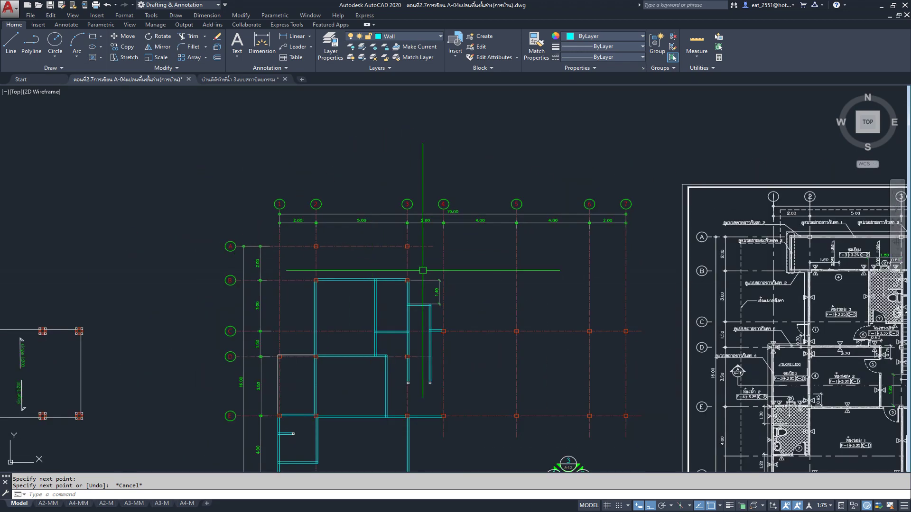
middle_click_drag(636, 304, 429, 305)
scroll(576, 248, "up", 2)
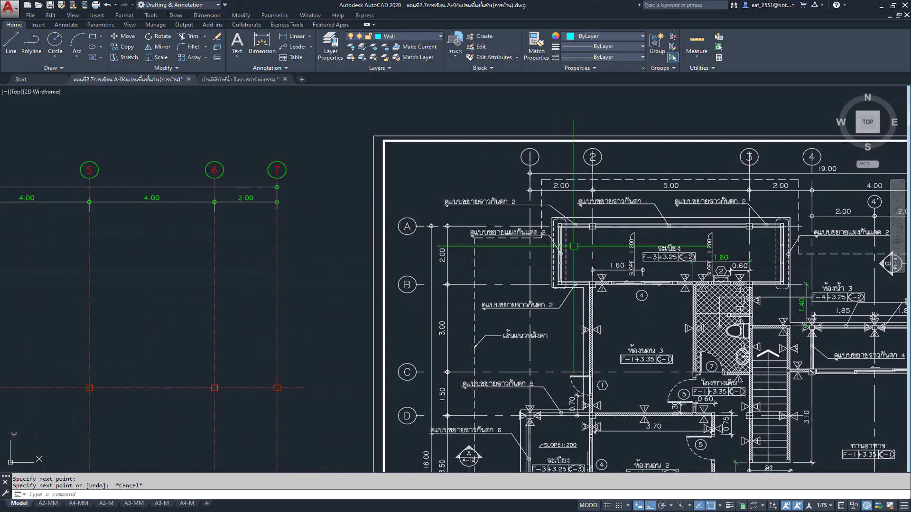
middle_click_drag(147, 279, 332, 279)
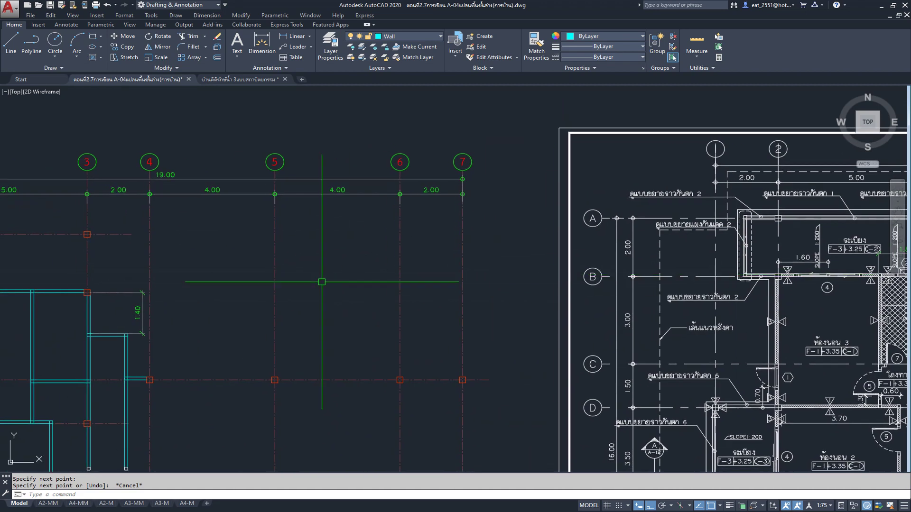
middle_click_drag(218, 284, 647, 289)
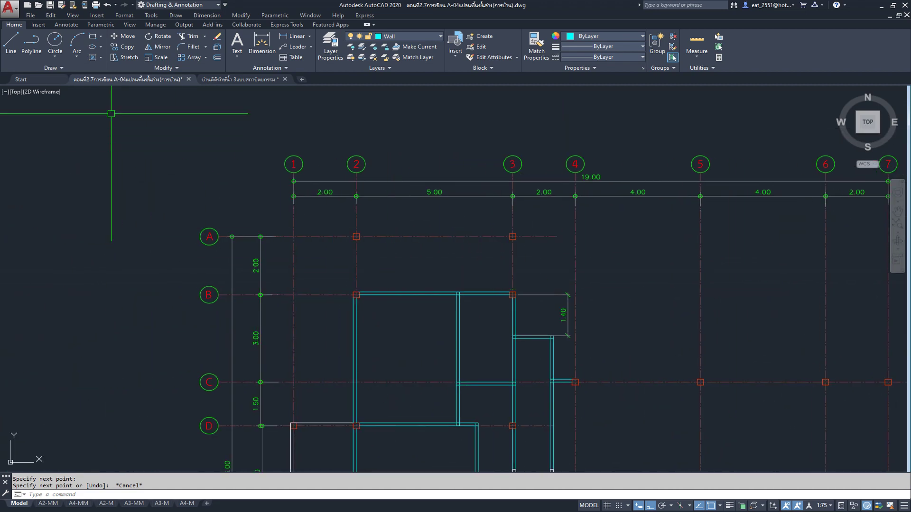
left_click(37, 44)
scroll(254, 266, "up", 3)
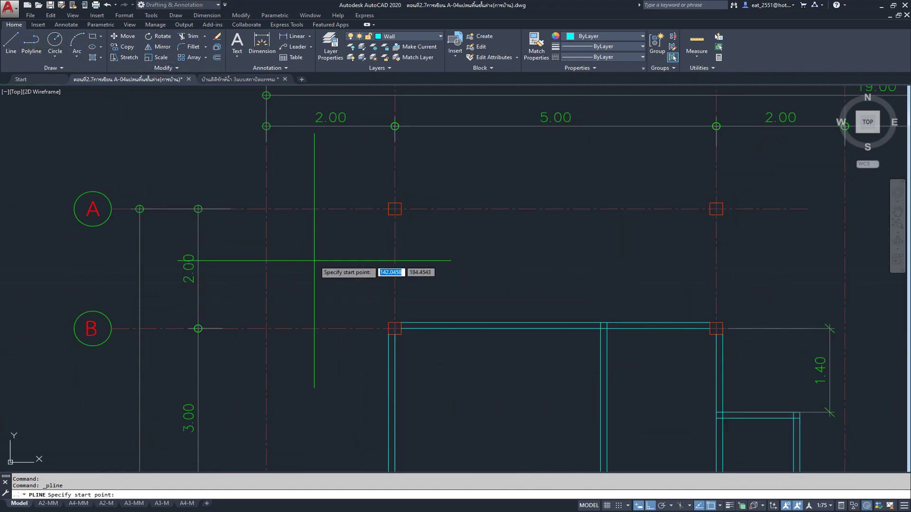
Cancel a started line and make พื้นชั้น 2 the current layer.
scroll(260, 248, "down", 2)
left_click(15, 40)
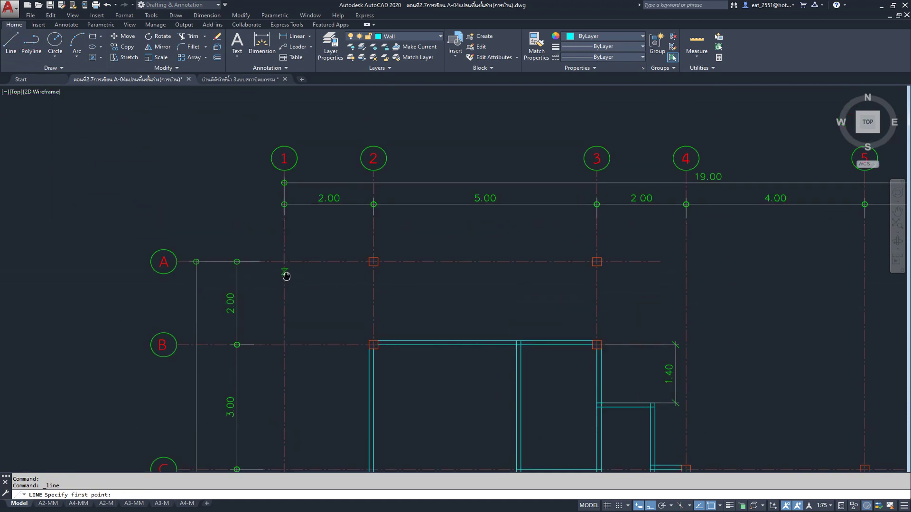
scroll(304, 266, "up", 3)
left_click(417, 276)
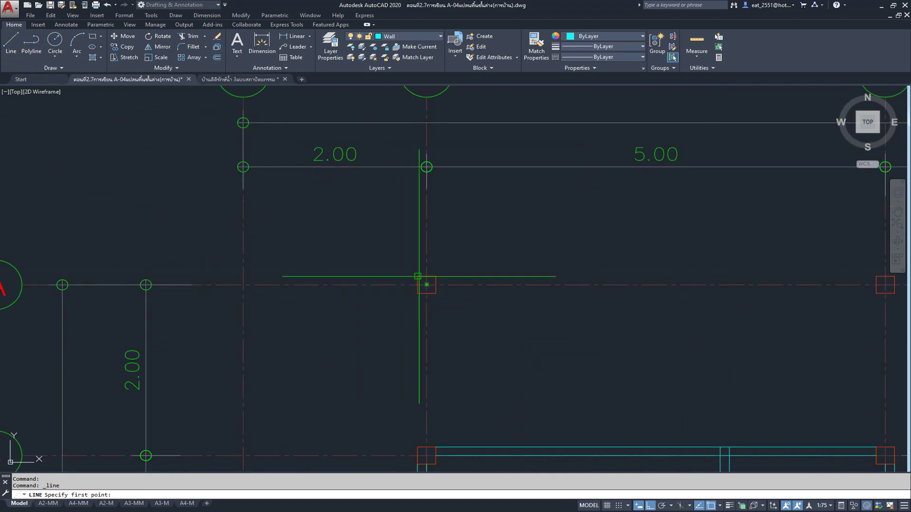
key("Escape")
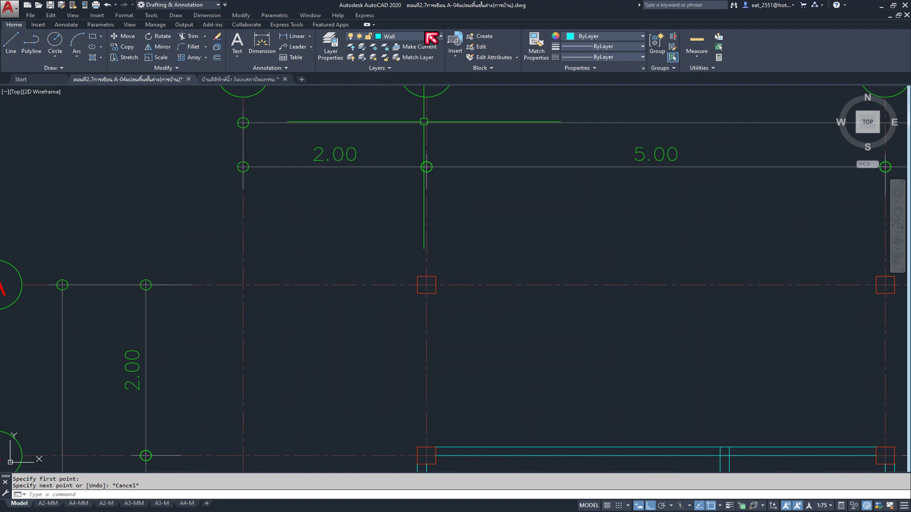
left_click(418, 37)
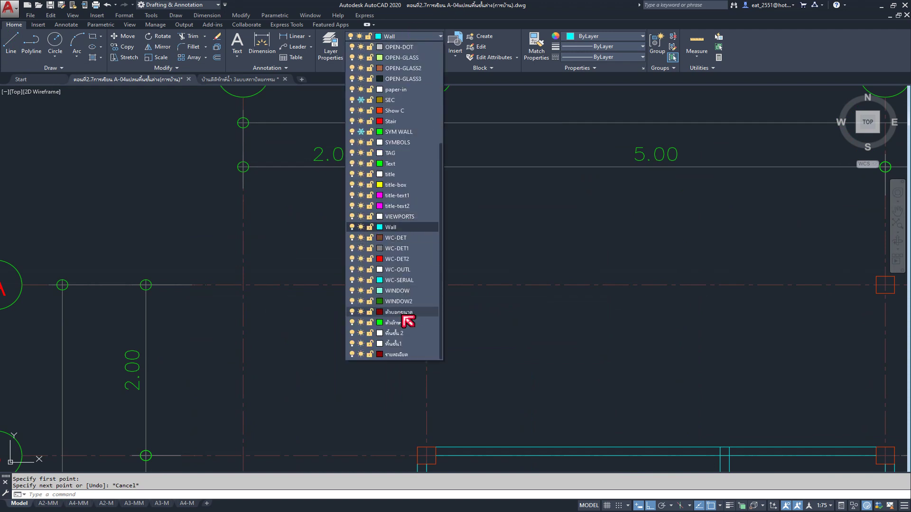
left_click(401, 333)
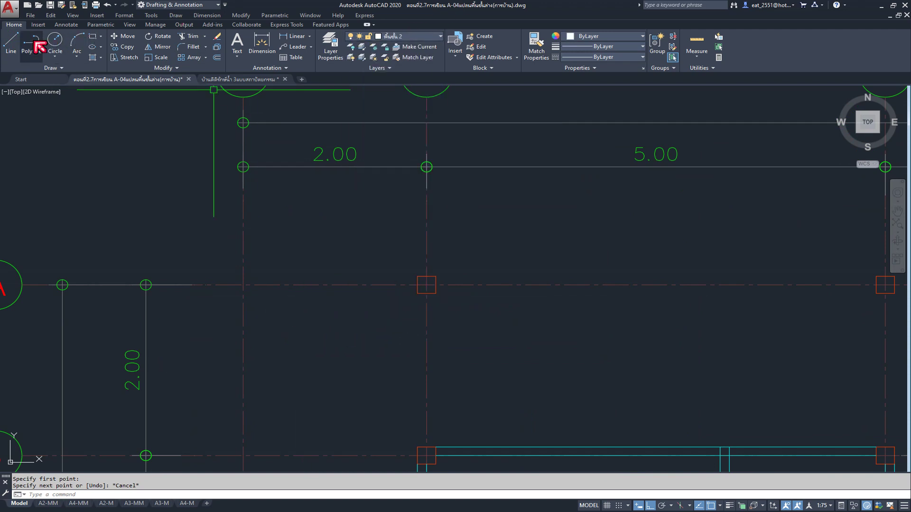
Draw lines from the A/2 column corner: 1 left, 2 down toward row B, back to the column.
left_click(19, 47)
left_click(418, 276)
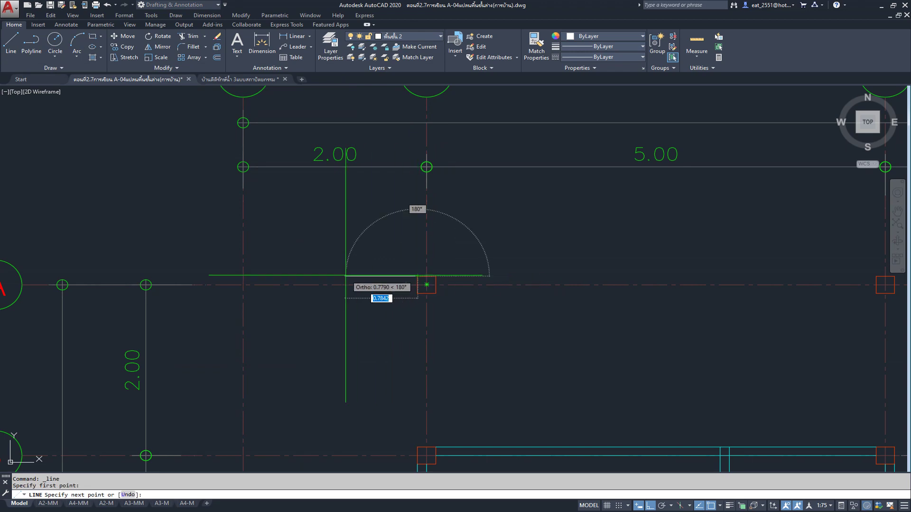
type("1")
key("Return")
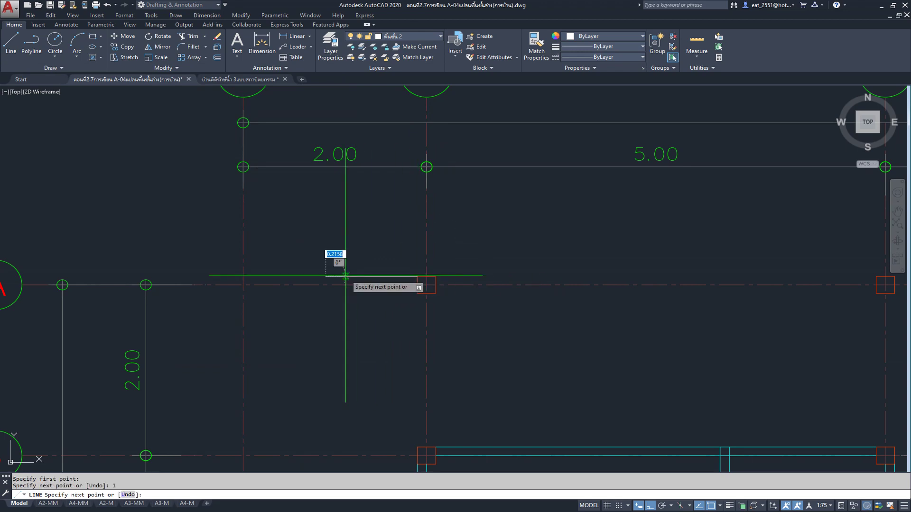
scroll(342, 265, "down", 2)
scroll(335, 332, "up", 3)
scroll(336, 375, "up", 2)
scroll(334, 332, "down", 5)
scroll(336, 313, "up", 1)
scroll(323, 327, "up", 5)
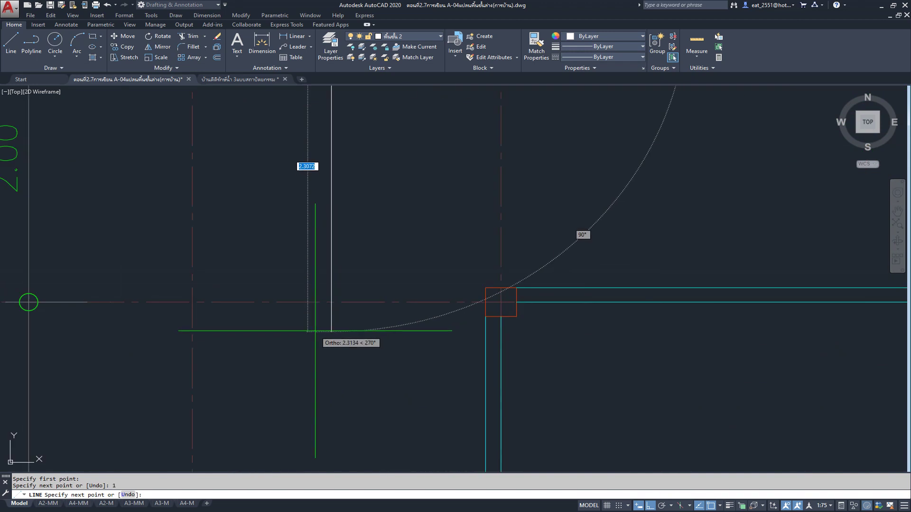
left_click(487, 288)
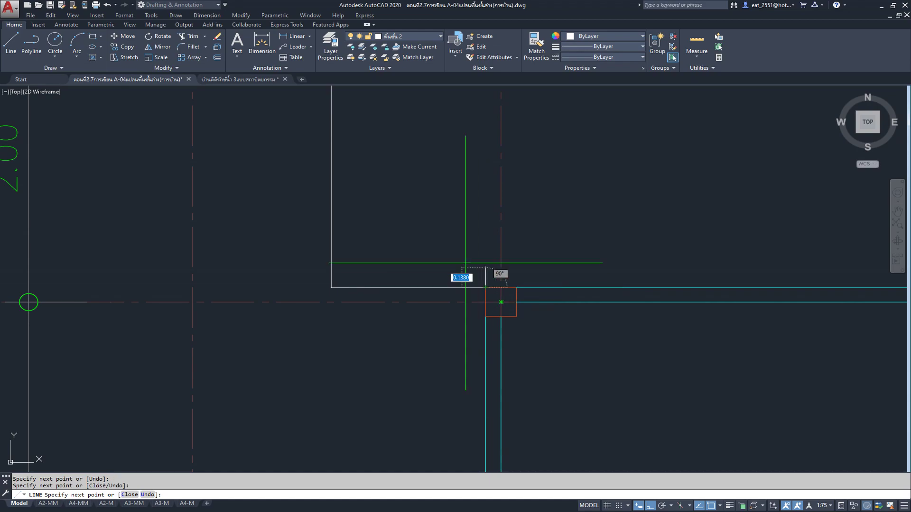
key("Return")
Zoom in and out to check the new 1 by 2 outline.
scroll(463, 250, "down", 5)
scroll(297, 296, "down", 2)
scroll(680, 290, "up", 4)
scroll(681, 290, "up", 2)
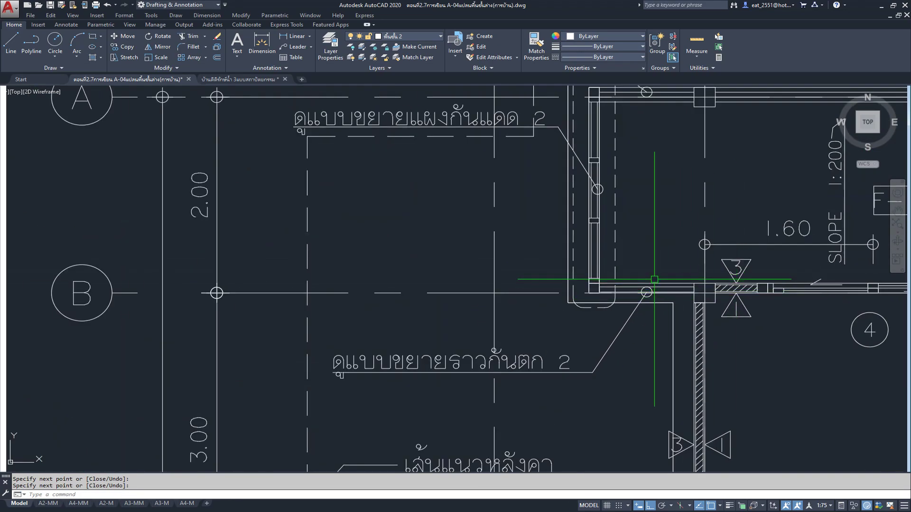
scroll(654, 279, "down", 5)
scroll(366, 320, "up", 3)
scroll(417, 280, "up", 3)
scroll(411, 267, "up", 3)
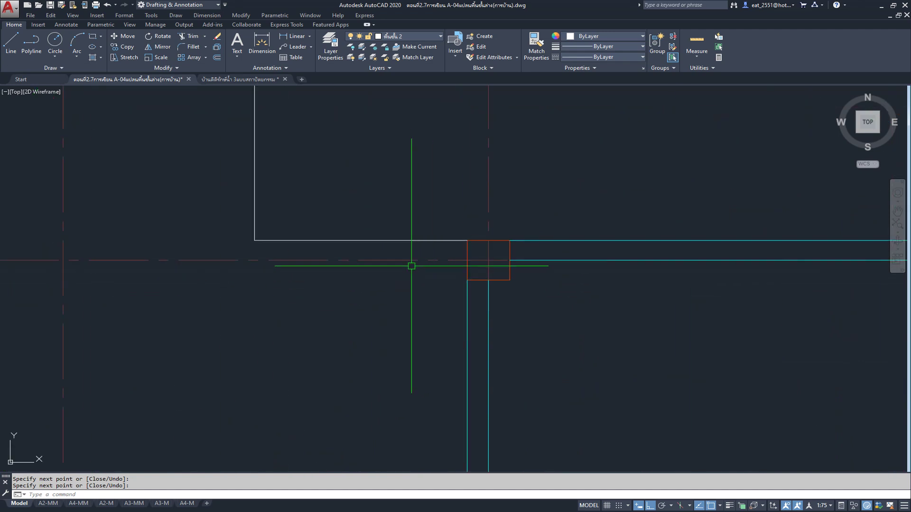
Move the outline's bottom line down by 0.1 and check its vertical side.
left_click(361, 240)
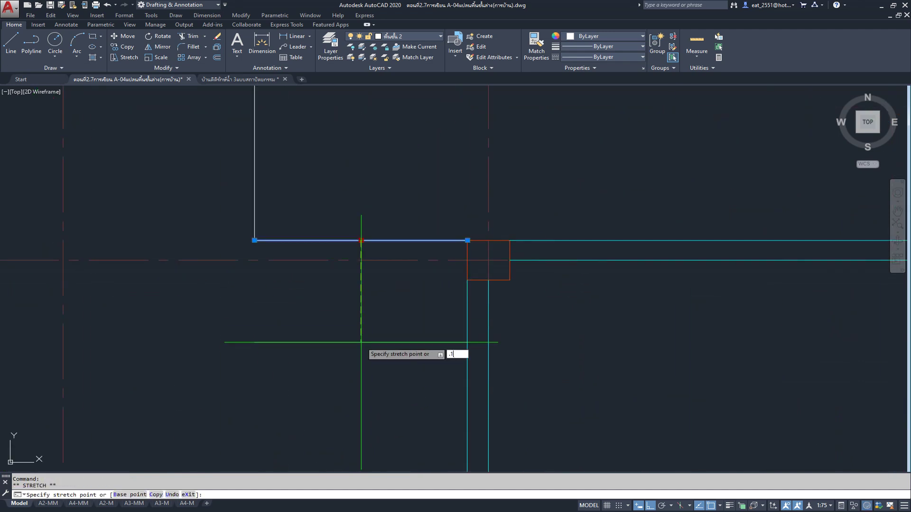
key("Return")
key("Escape")
scroll(255, 235, "up", 4)
left_click(244, 239)
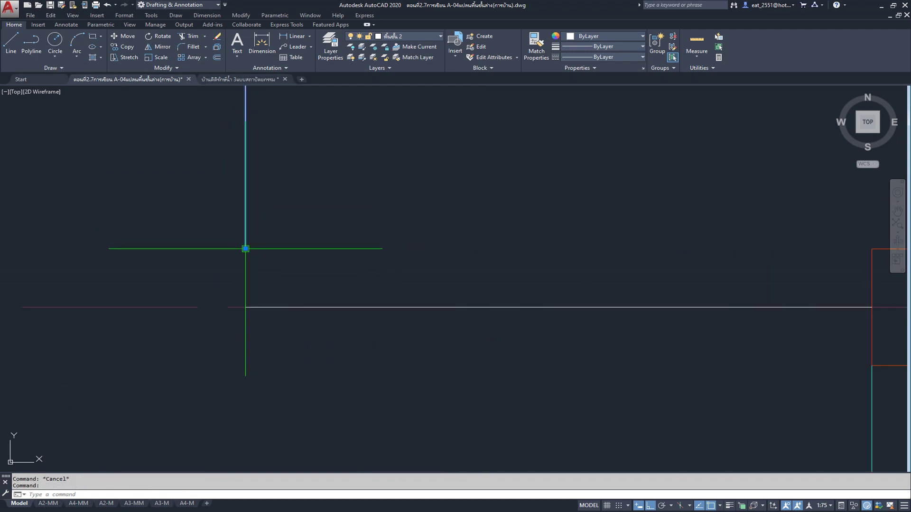
left_click(245, 247)
key("Escape")
Zoom around and inspect the top edge of the new outline without changing it.
scroll(245, 307, "down", 3)
scroll(242, 276, "down", 3)
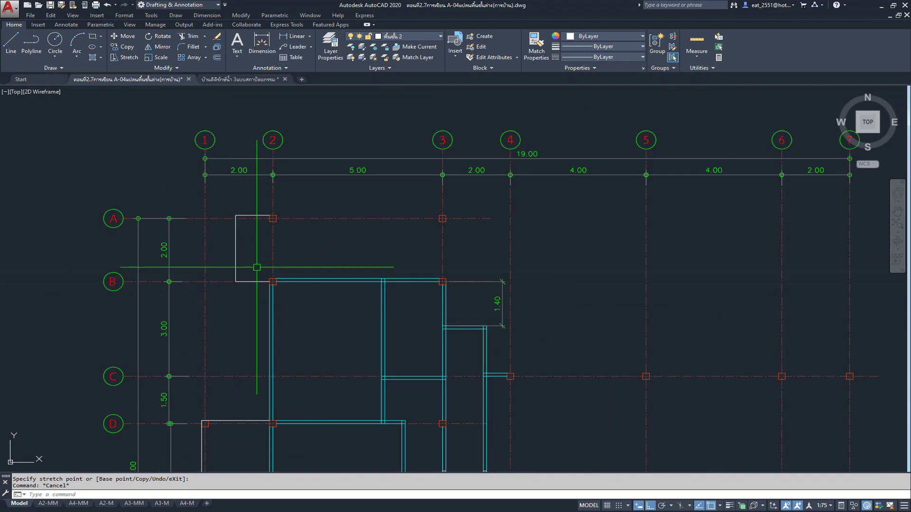
scroll(213, 274, "up", 5)
scroll(214, 274, "down", 2)
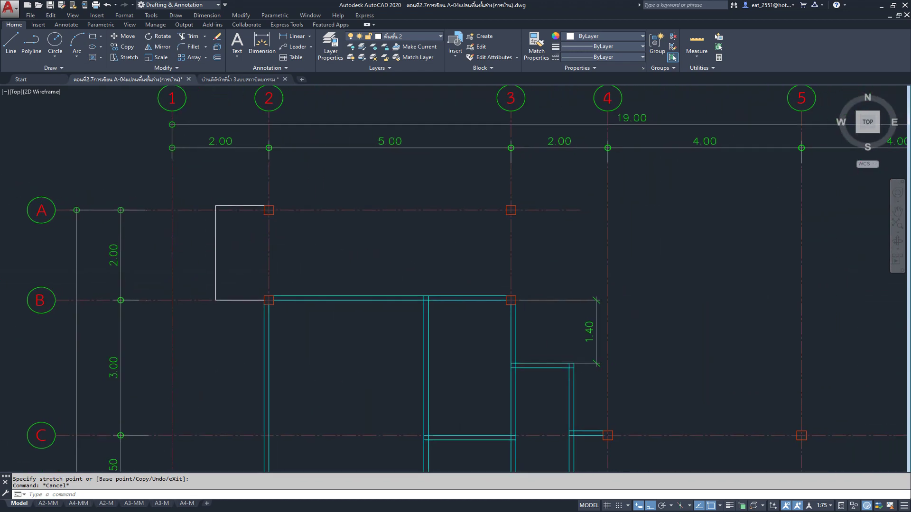
scroll(498, 254, "down", 5)
scroll(505, 246, "up", 2)
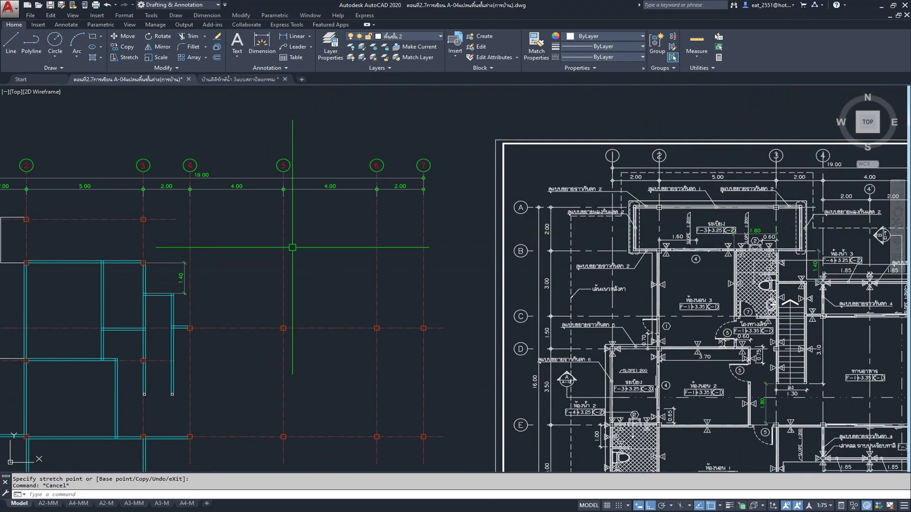
scroll(427, 244, "up", 3)
scroll(443, 239, "up", 2)
left_click(443, 237)
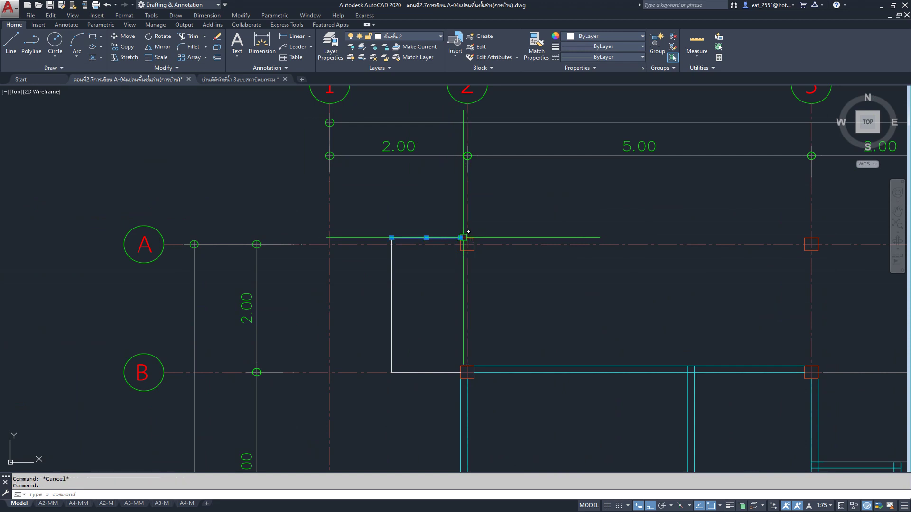
left_click(460, 238)
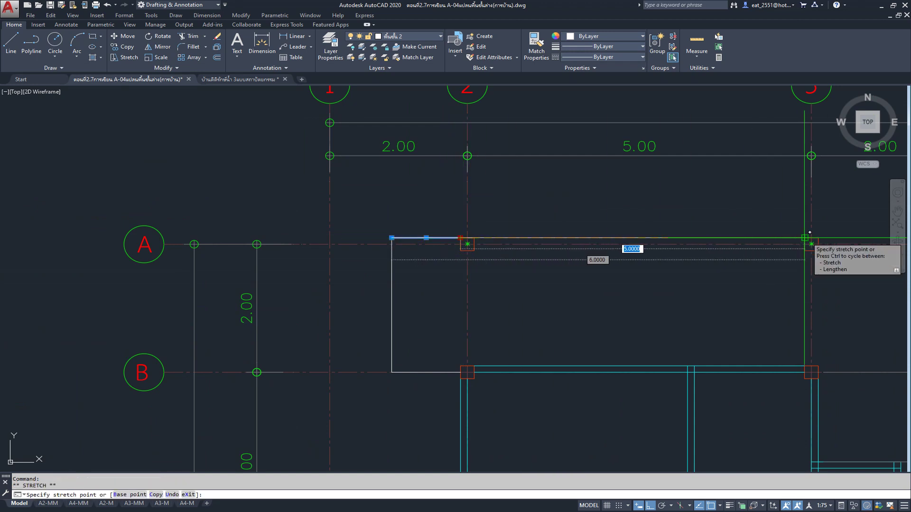
key("Escape")
key("Escape")
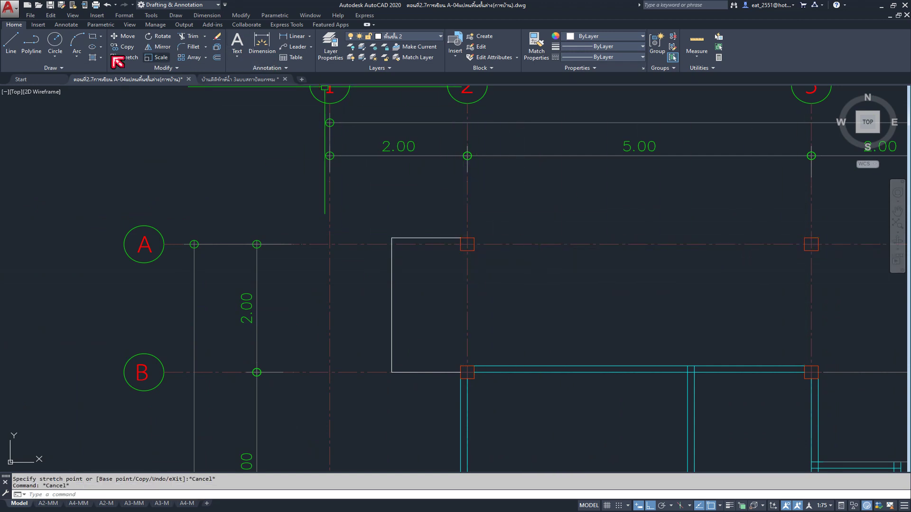
Draw a line along row A from the wing's top edge to the column on grid 3.
left_click(11, 42)
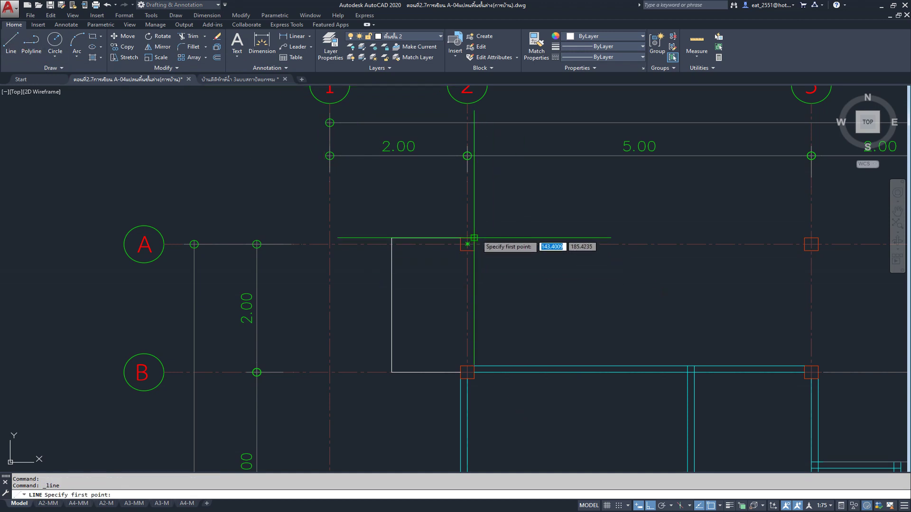
key("Escape")
mouse_move(472, 252)
middle_mouse_down()
mouse_move(417, 261)
mouse_move(333, 251)
middle_mouse_up()
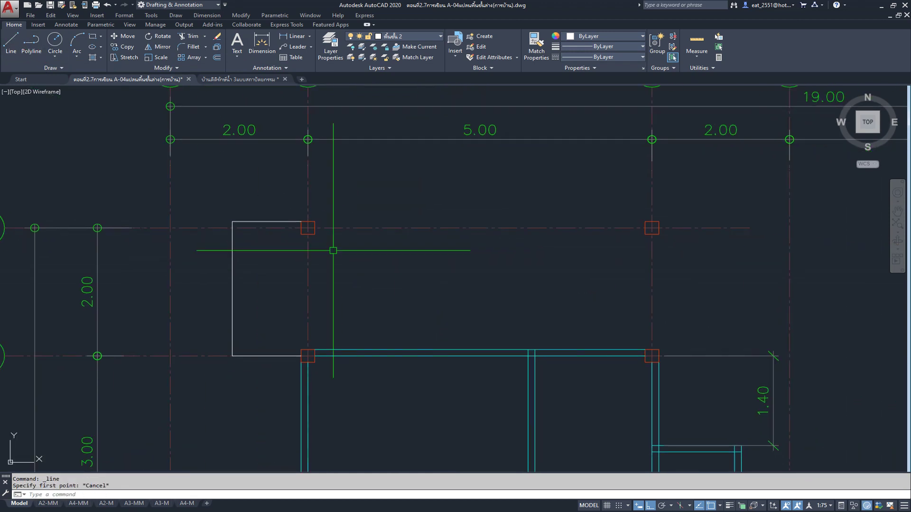
key("space")
left_click(308, 222)
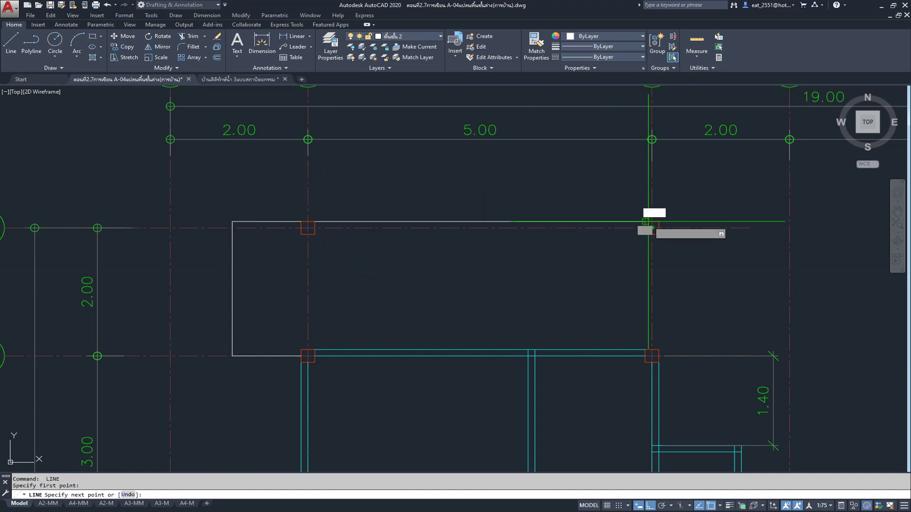
left_click(648, 222)
key("Escape")
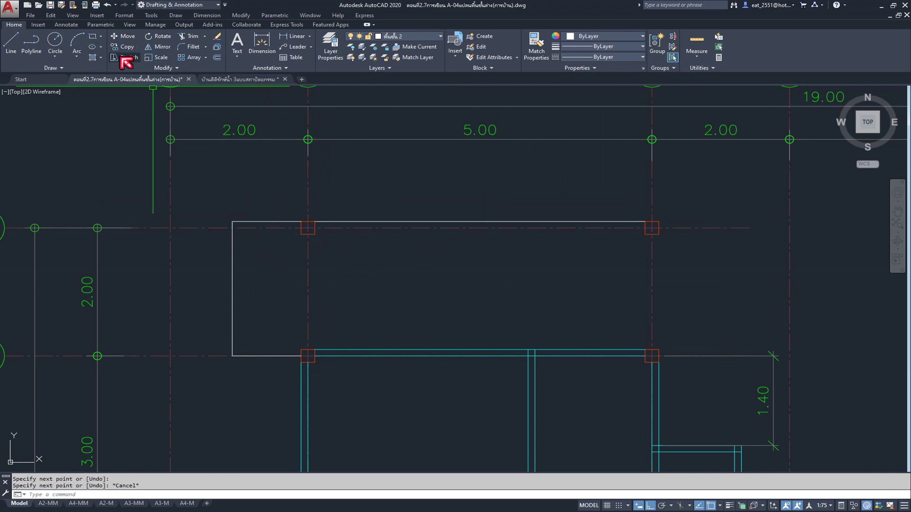
Mirror the wing edges about a vertical axis through the top edge's midpoint, keeping the originals.
left_click(157, 48)
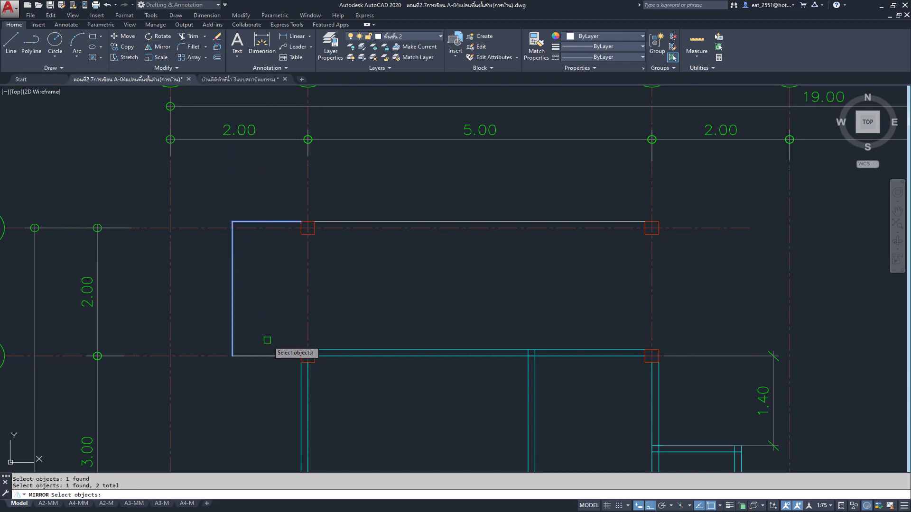
key("Return")
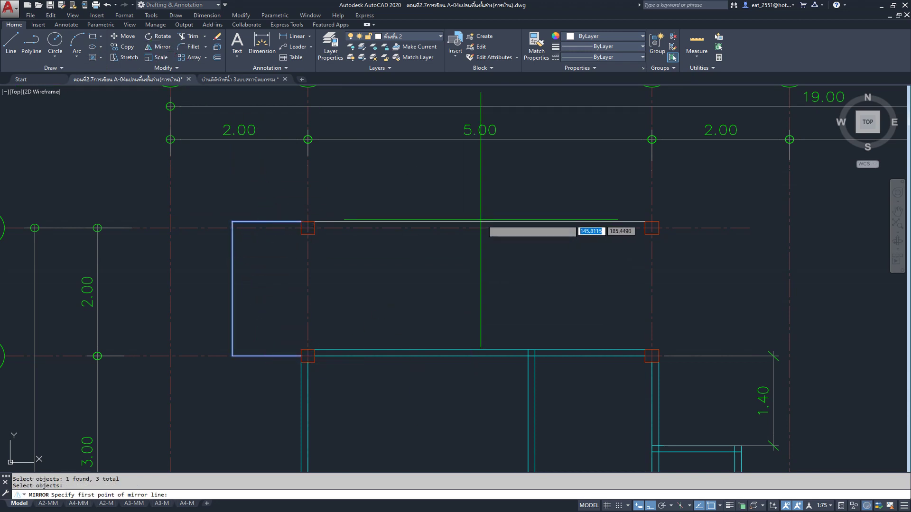
left_click(480, 222)
left_click(485, 168)
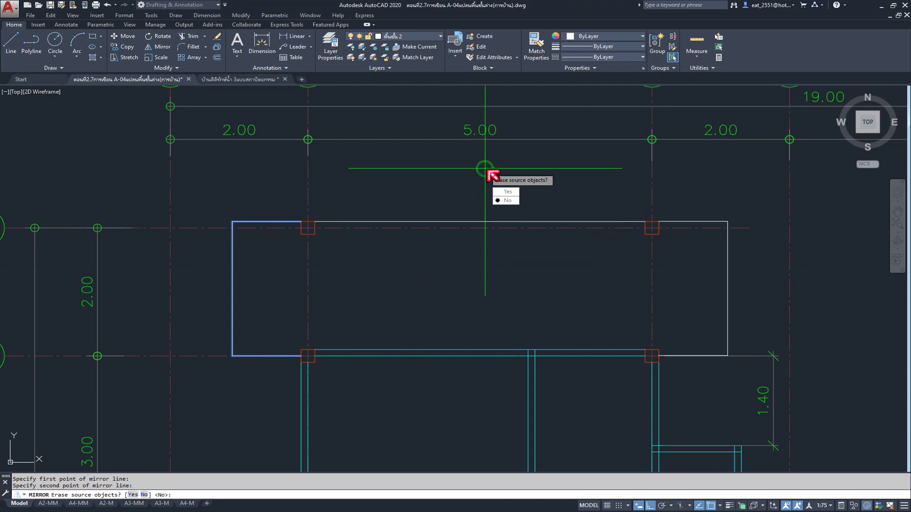
left_click(506, 200)
scroll(451, 190, "down", 3)
scroll(472, 220, "up", 2)
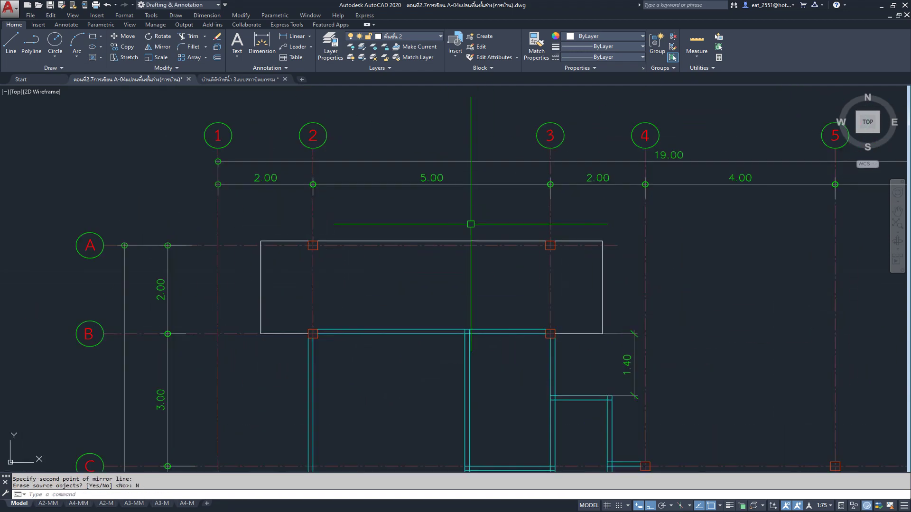
scroll(517, 345, "down", 2)
middle_click_drag(575, 346, 488, 309)
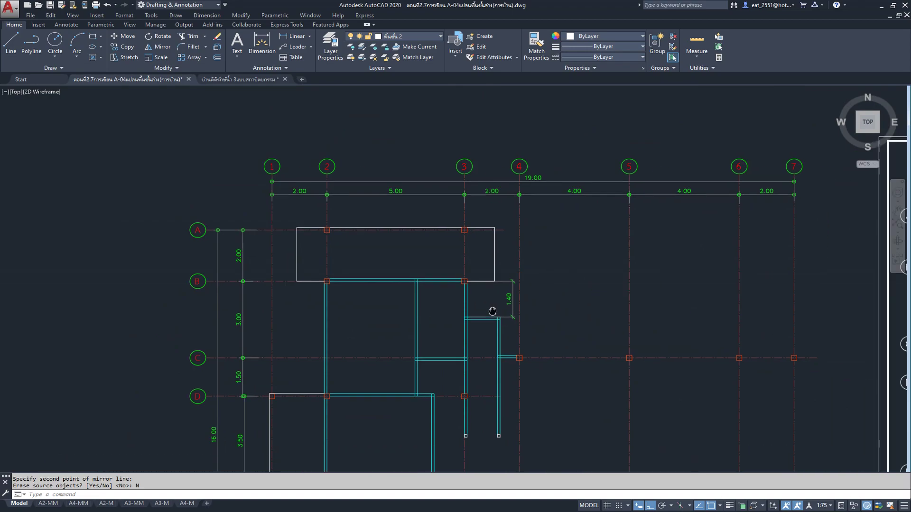
scroll(400, 261, "down", 3)
middle_click_drag(546, 261, 450, 256)
scroll(645, 257, "up", 3)
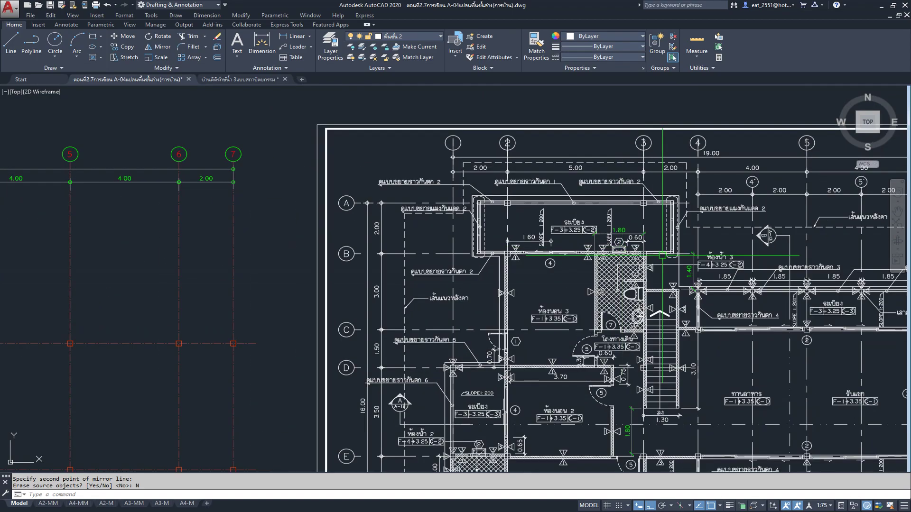
scroll(645, 256, "down", 2)
scroll(254, 284, "up", 3)
scroll(291, 251, "down", 2)
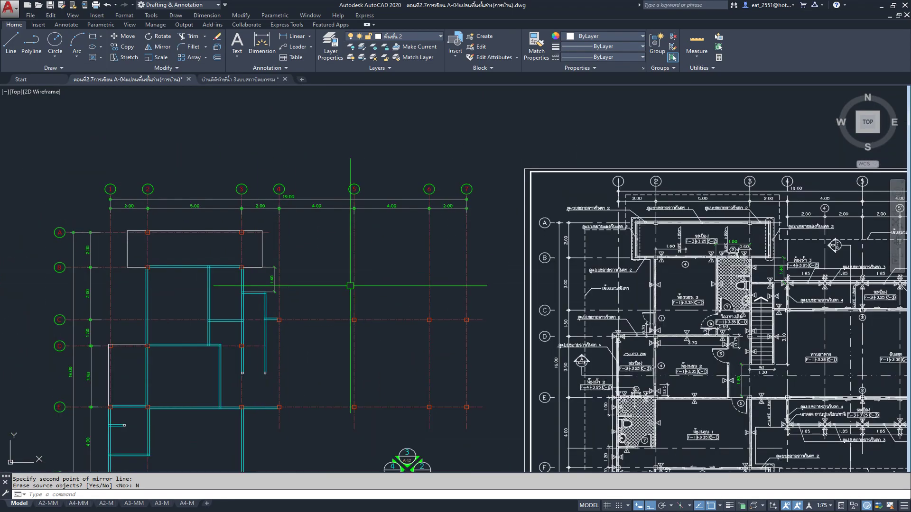
scroll(765, 279, "up", 3)
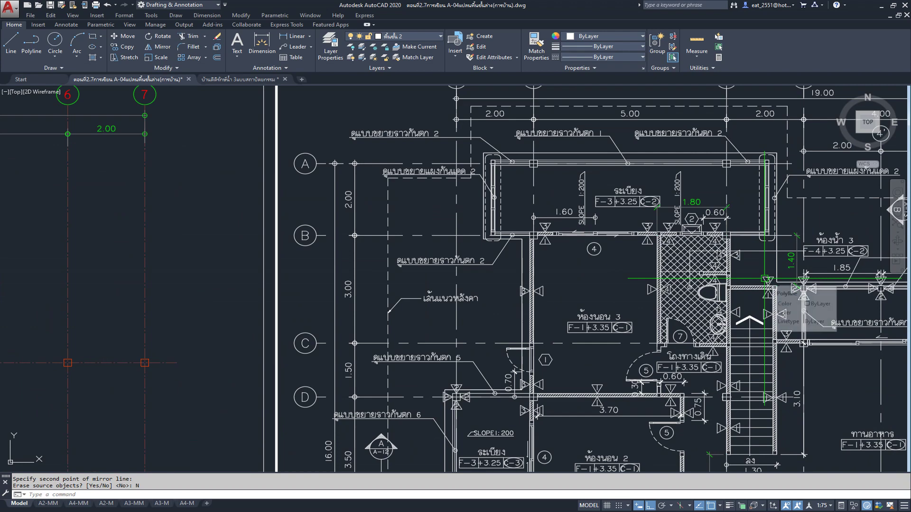
middle_click_drag(711, 218, 738, 205)
scroll(738, 205, "down", 3)
middle_click_drag(252, 254, 275, 255)
scroll(275, 254, "up", 1)
scroll(298, 241, "down", 1)
middle_click_drag(181, 237, 327, 188)
middle_click_drag(311, 315, 327, 195)
scroll(269, 306, "down", 2)
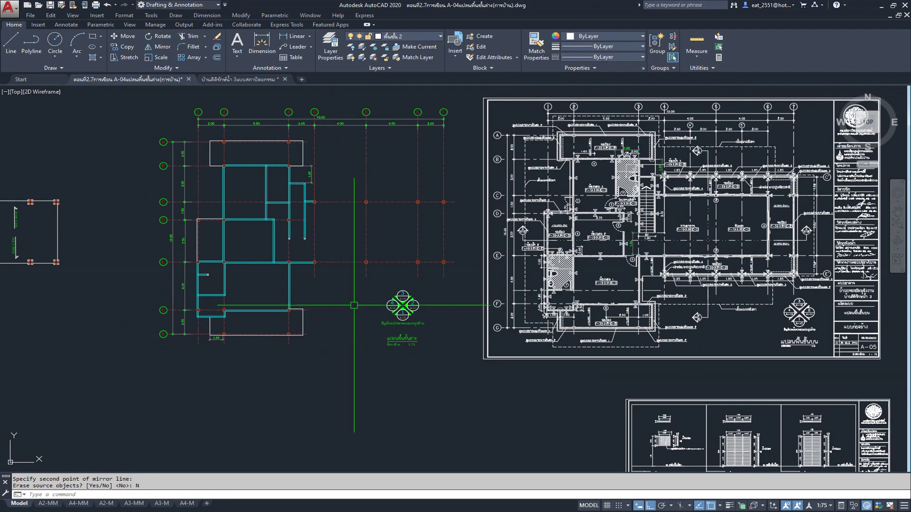
middle_click_drag(354, 305, 272, 320)
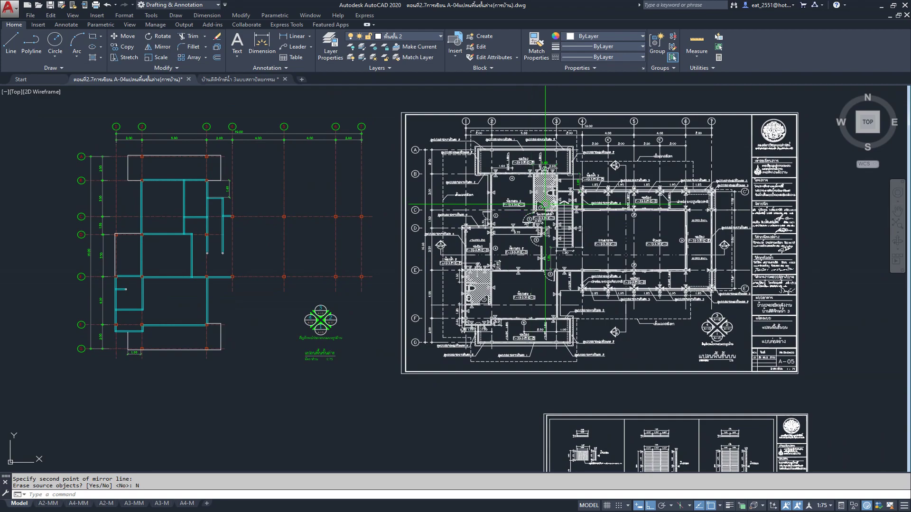
scroll(690, 202, "up", 3)
scroll(691, 202, "up", 2)
middle_click_drag(424, 187, 398, 181)
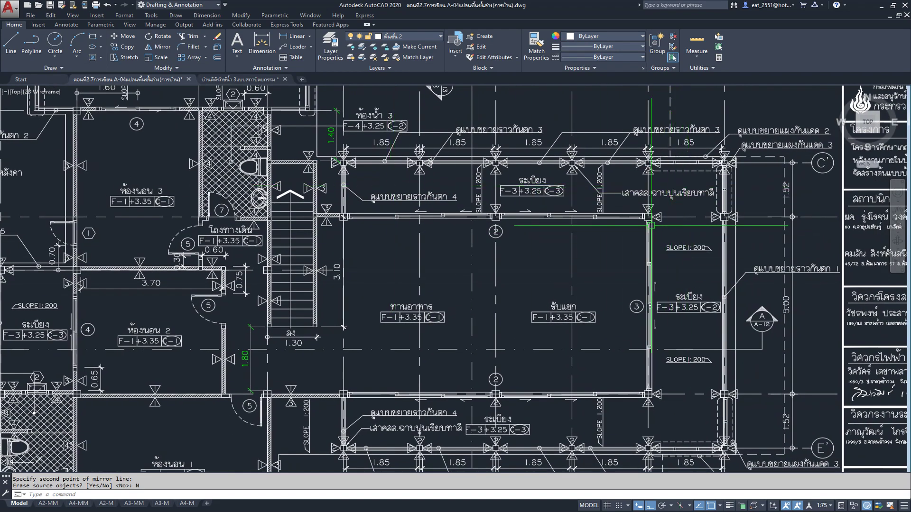
middle_click_drag(385, 225, 415, 199)
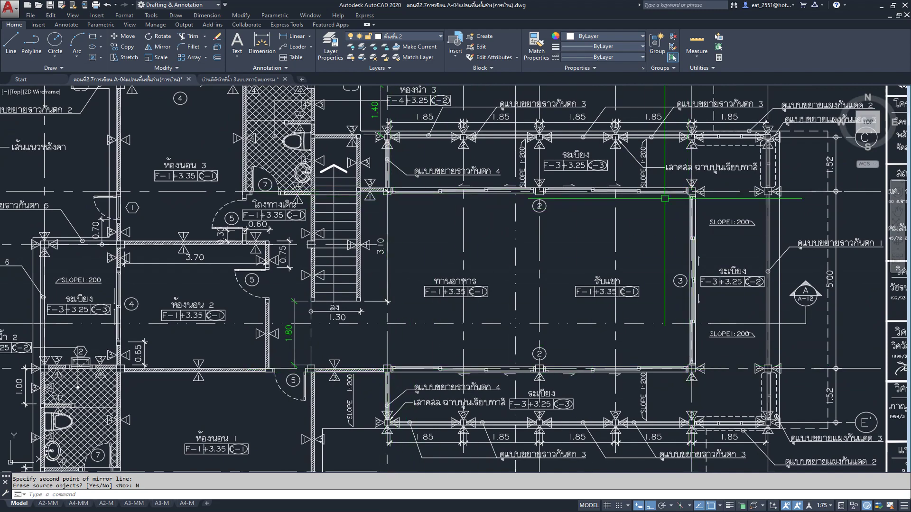
scroll(621, 198, "down", 5)
scroll(488, 270, "up", 2)
scroll(494, 270, "up", 3)
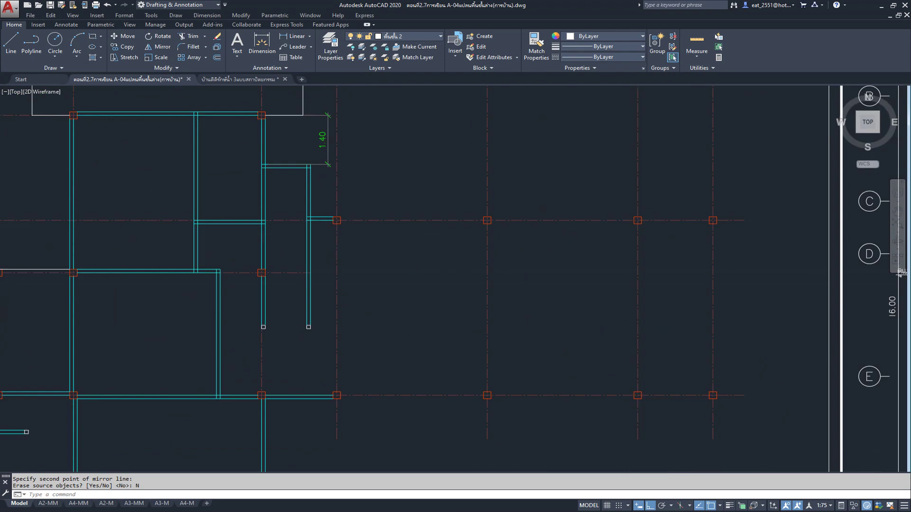
scroll(351, 230, "up", 5)
Draw a PL outline from the cyan wall end through two grid-column corners to the column by the wall.
type("pl")
key("Return")
scroll(332, 204, "up", 2)
left_click(252, 194)
scroll(525, 180, "down", 6)
scroll(546, 197, "up", 4)
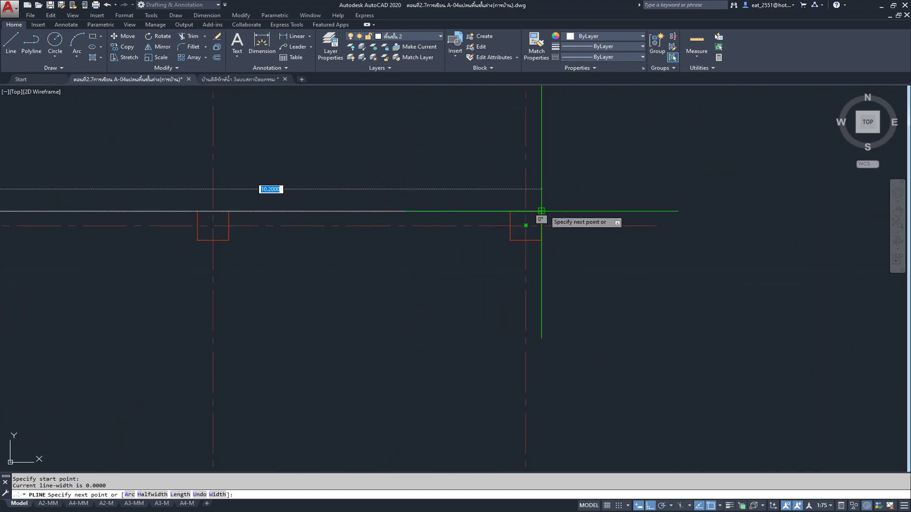
left_click(542, 211)
scroll(541, 214, "down", 4)
scroll(546, 332, "up", 7)
left_click(522, 348)
scroll(508, 321, "down", 5)
scroll(356, 305, "up", 4)
scroll(350, 302, "up", 2)
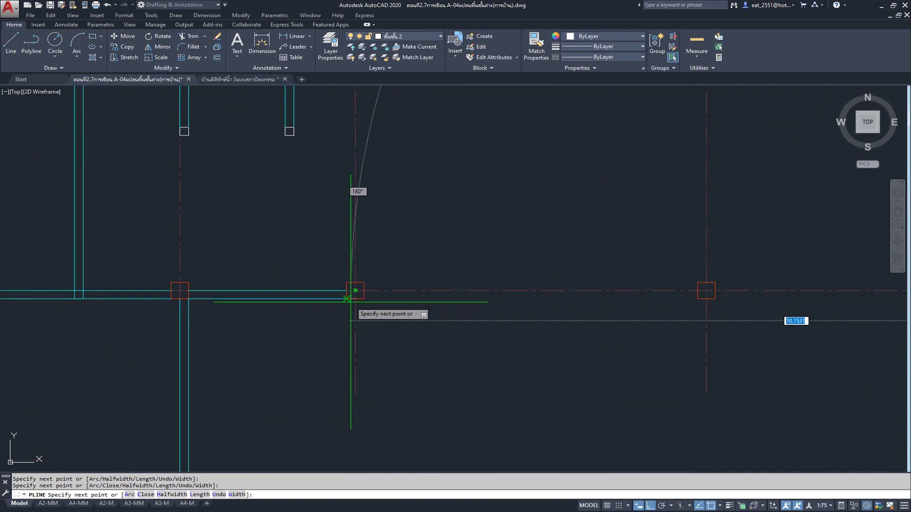
left_click(349, 300)
key("Return")
scroll(404, 234, "down", 2)
scroll(361, 259, "down", 2)
scroll(353, 265, "down", 2)
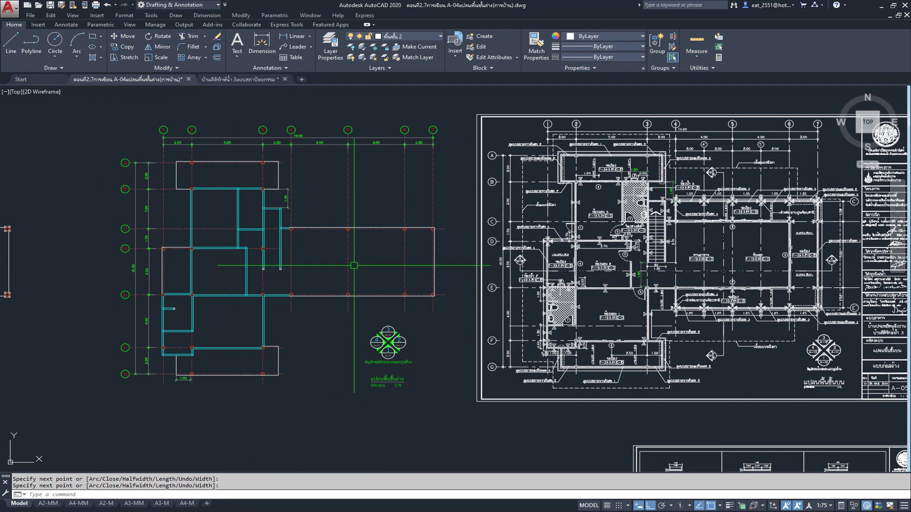
middle_click_drag(354, 265, 285, 266)
scroll(612, 233, "up", 1)
scroll(603, 202, "up", 2)
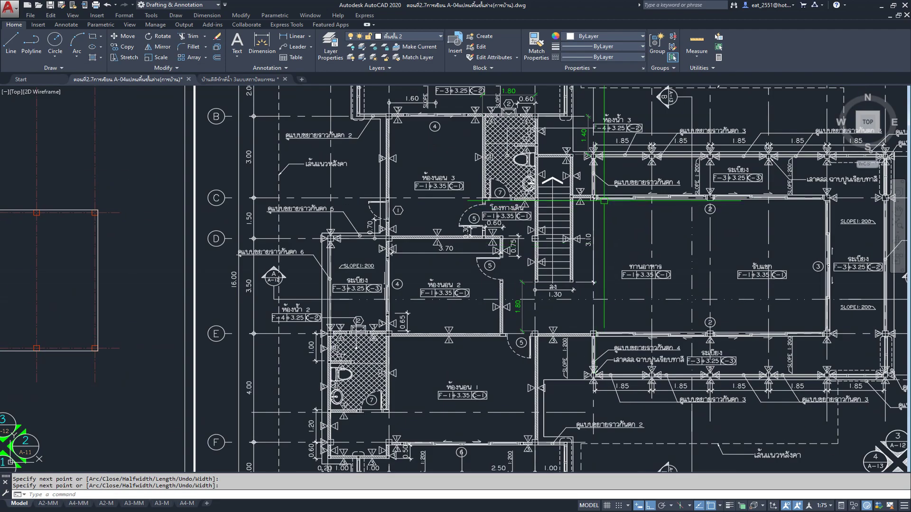
scroll(628, 348, "down", 4)
middle_click_drag(629, 349, 396, 342)
scroll(593, 204, "up", 5)
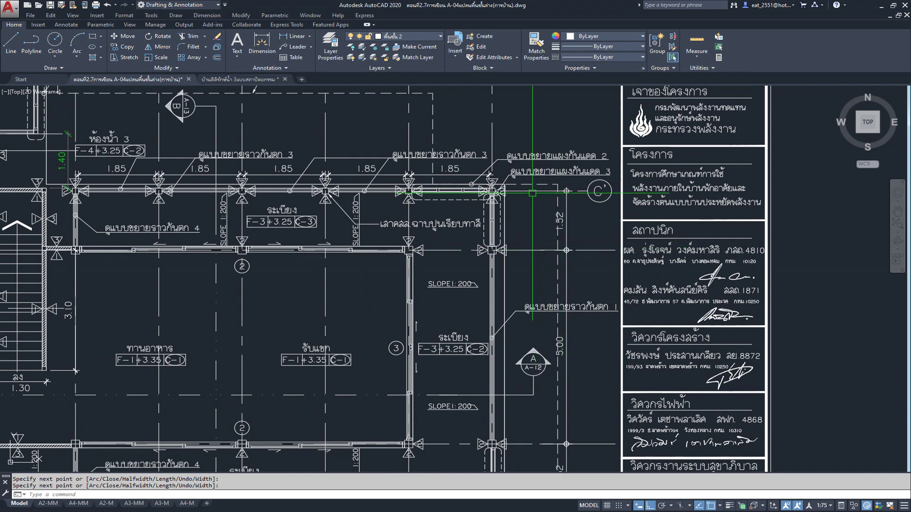
middle_click_drag(560, 226, 559, 190)
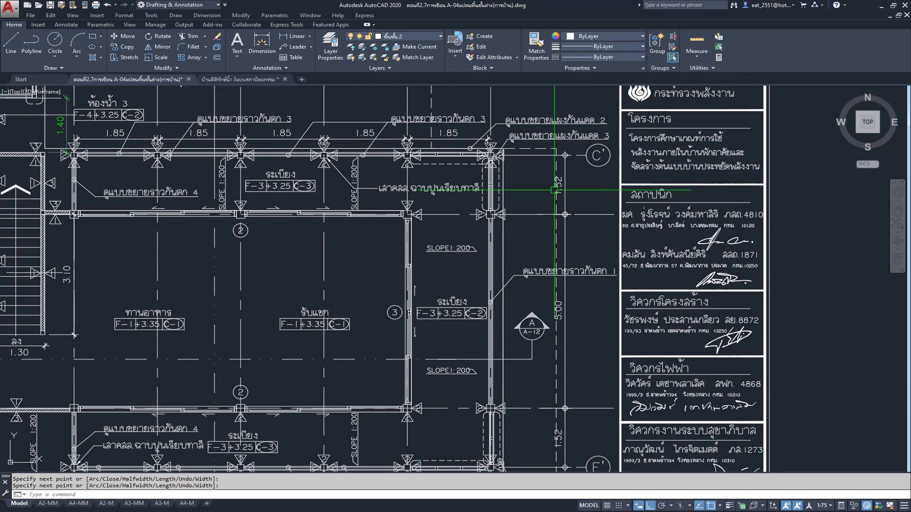
scroll(453, 166, "up", 2)
scroll(453, 166, "down", 2)
mouse_move(472, 180)
middle_mouse_down()
mouse_move(605, 173)
mouse_move(782, 188)
middle_mouse_up()
mouse_move(873, 298)
middle_mouse_down()
mouse_move(647, 244)
mouse_move(632, 209)
middle_mouse_up()
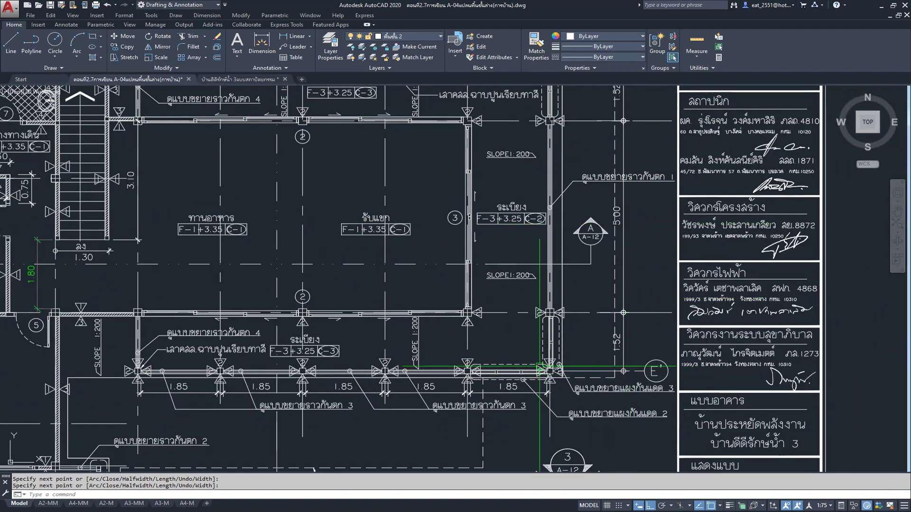
scroll(540, 367, "up", 1)
scroll(593, 342, "up", 3)
scroll(636, 326, "up", 3)
scroll(619, 329, "up", 1)
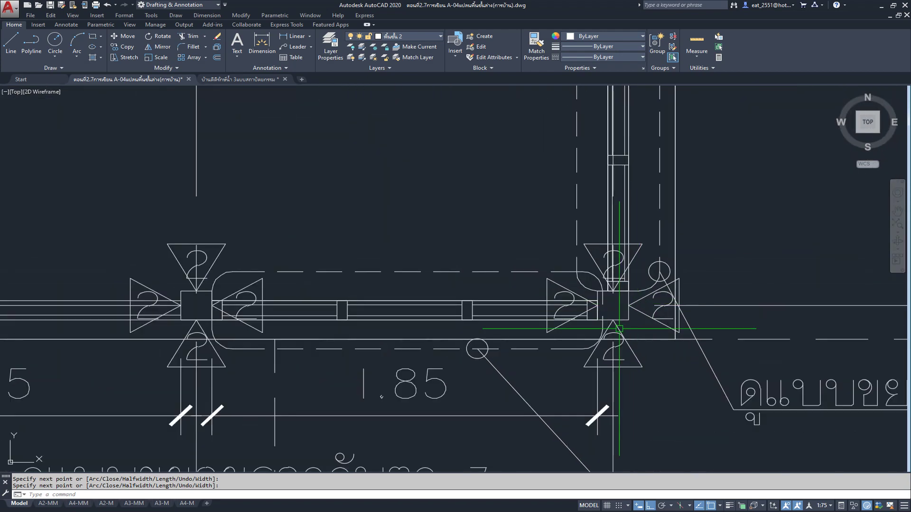
mouse_move(614, 325)
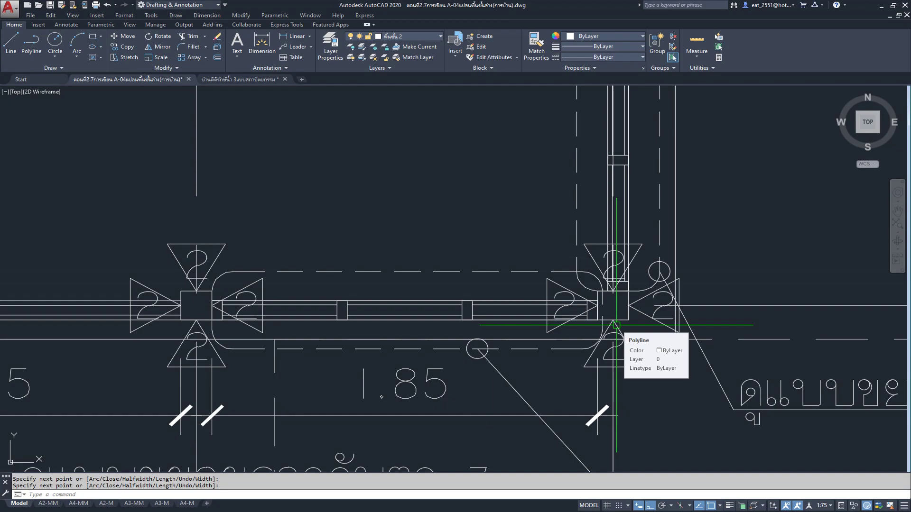
scroll(489, 266, "down", 4)
scroll(489, 270, "up", 1)
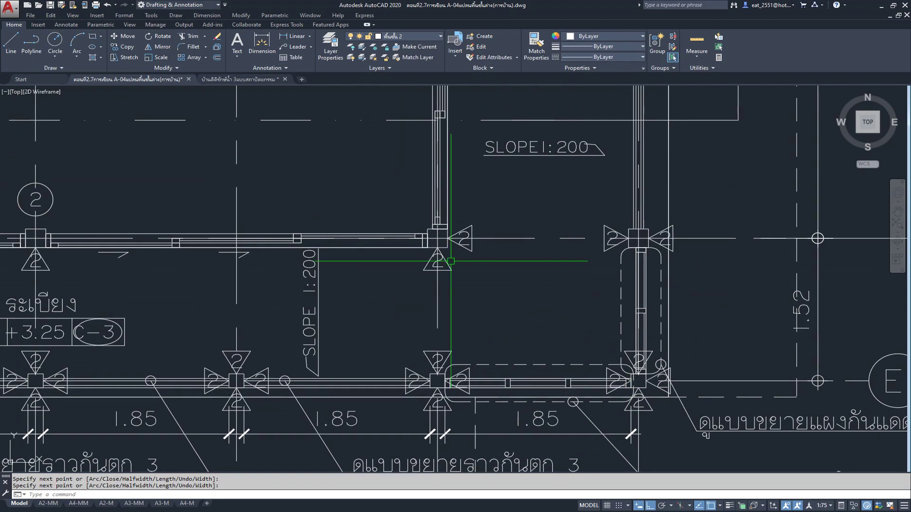
scroll(488, 270, "up", 2)
scroll(584, 252, "down", 5)
scroll(455, 266, "down", 3)
mouse_move(309, 294)
middle_mouse_down()
mouse_move(533, 343)
mouse_move(557, 267)
middle_mouse_up()
scroll(533, 343, "up", 2)
scroll(556, 267, "down", 1)
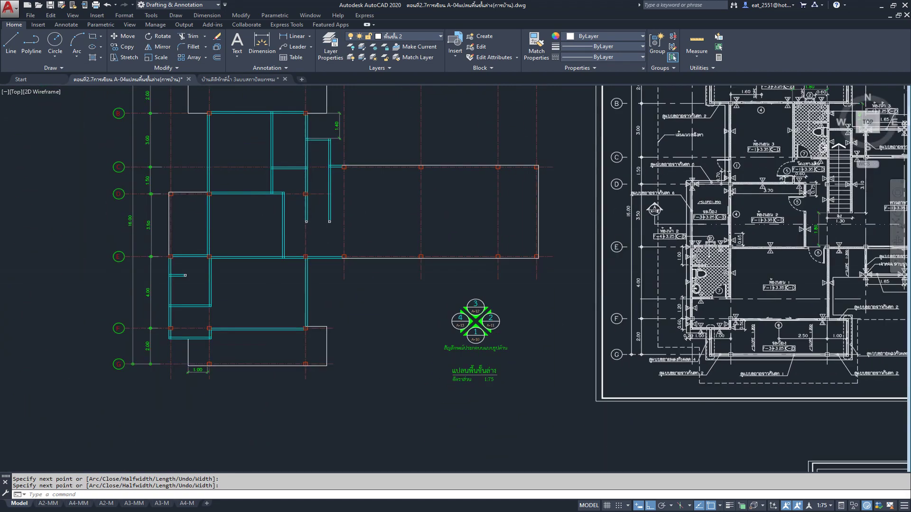
scroll(479, 275, "down", 1)
scroll(466, 280, "up", 1)
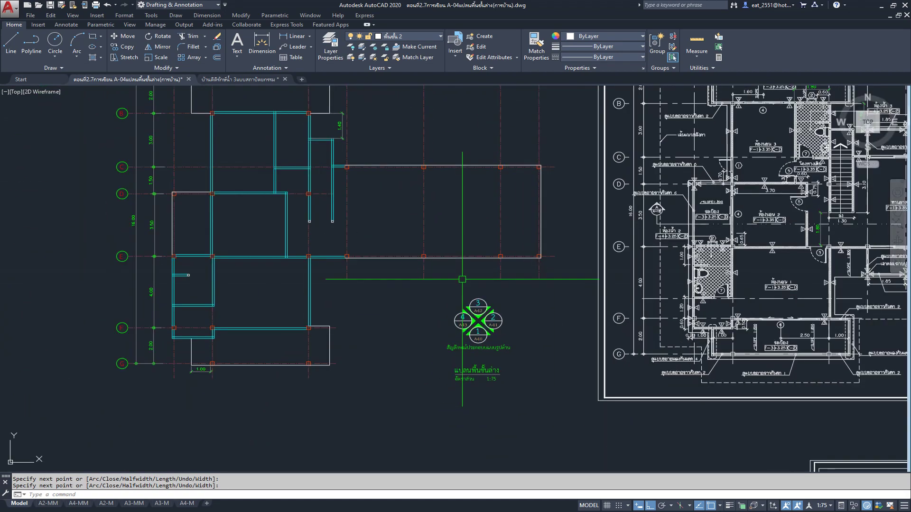
Stretch the right-hand column grid lines downward using a crossing window.
left_click(125, 56)
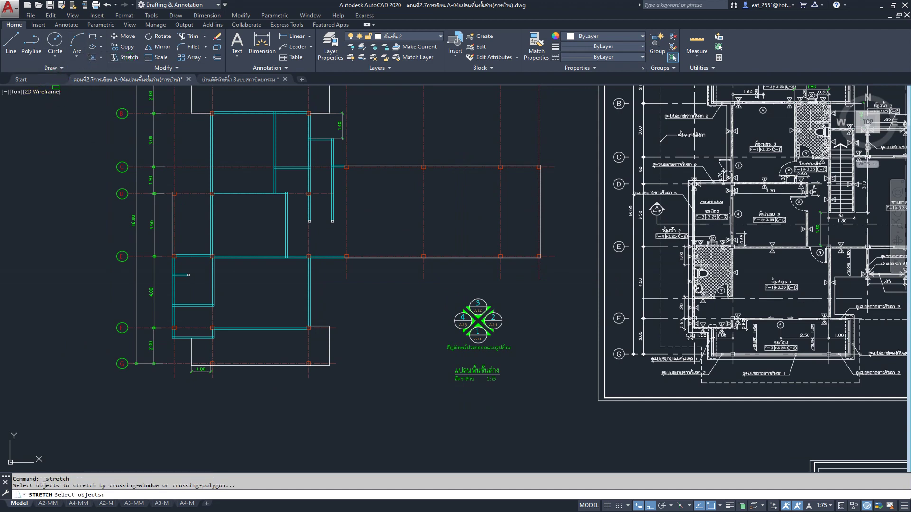
left_click(550, 274)
left_click(326, 283)
key("Return")
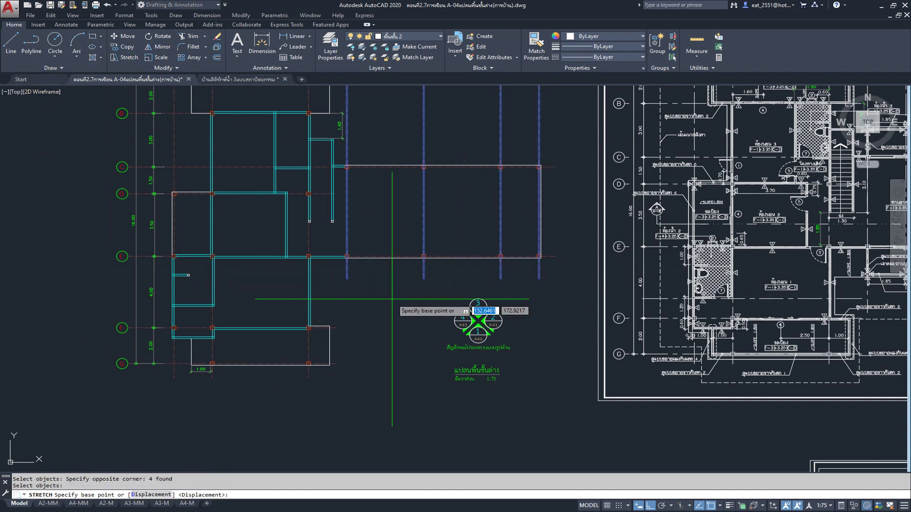
left_click(392, 299)
left_click(393, 327)
Zoom out to show the full plan and start the Offset command.
scroll(400, 345, "down", 3)
scroll(423, 95, "up", 2)
scroll(397, 140, "up", 4)
scroll(397, 140, "up", 4)
scroll(386, 167, "up", 1)
scroll(376, 162, "down", 5)
scroll(382, 171, "down", 3)
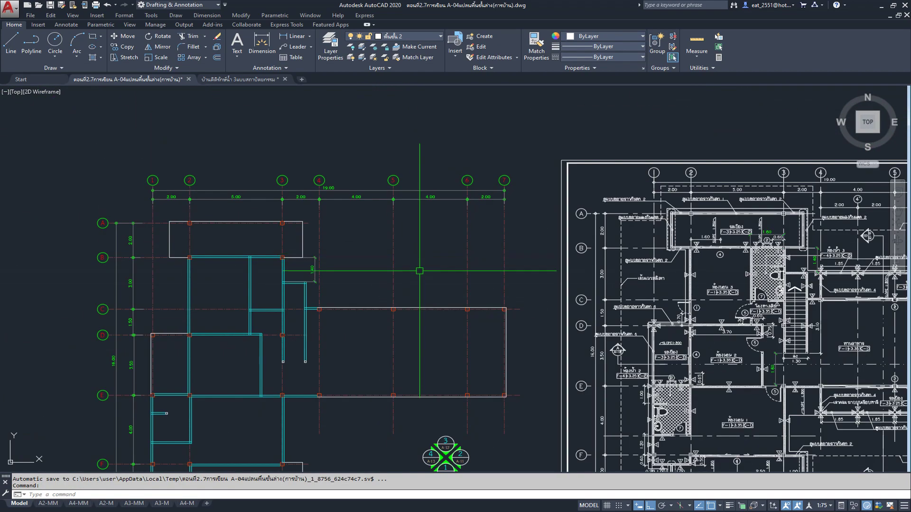
middle_click_drag(419, 270, 431, 208)
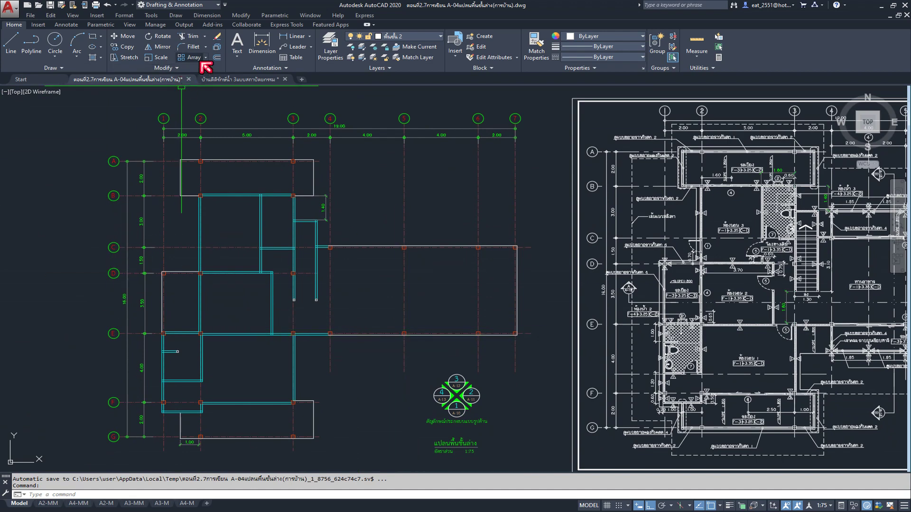
left_click(217, 58)
type("1.52")
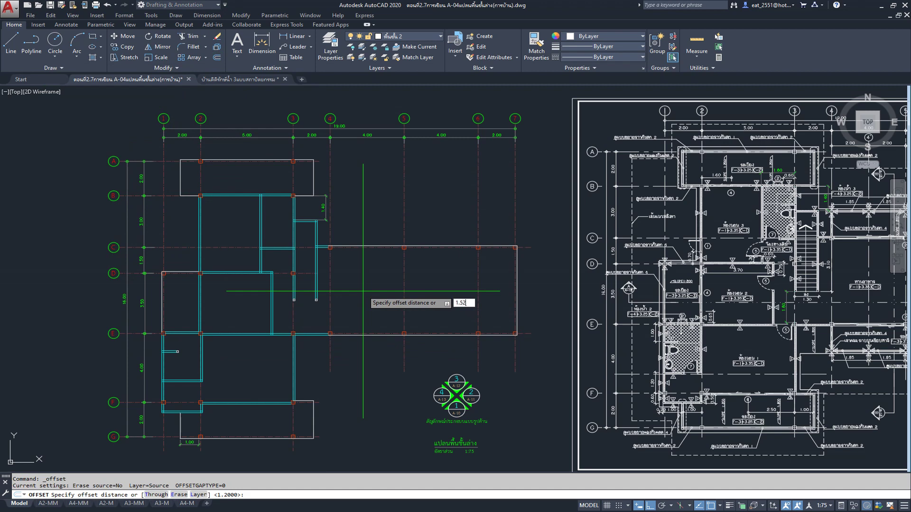
Offset grid lines by 1.52: a copy below line E and another above line C.
key("Return")
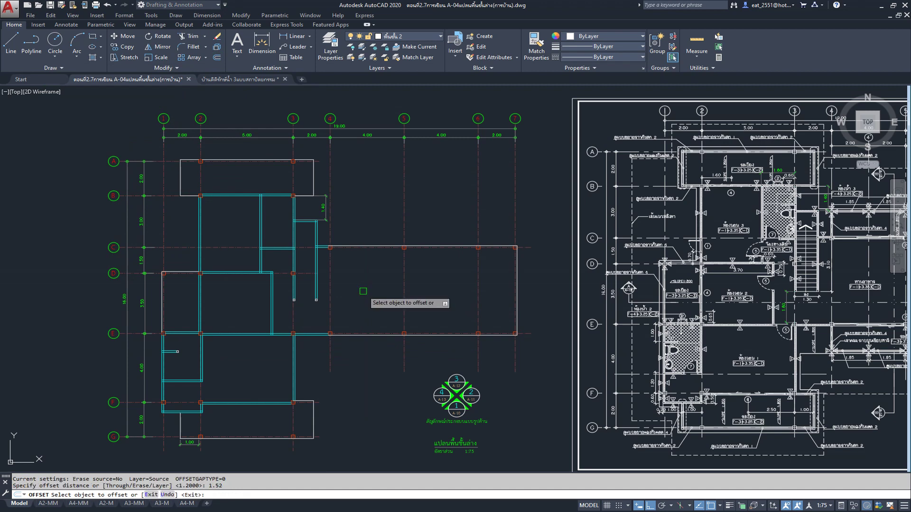
left_click(528, 334)
left_click(528, 361)
left_click(528, 247)
left_click(530, 203)
key("Return")
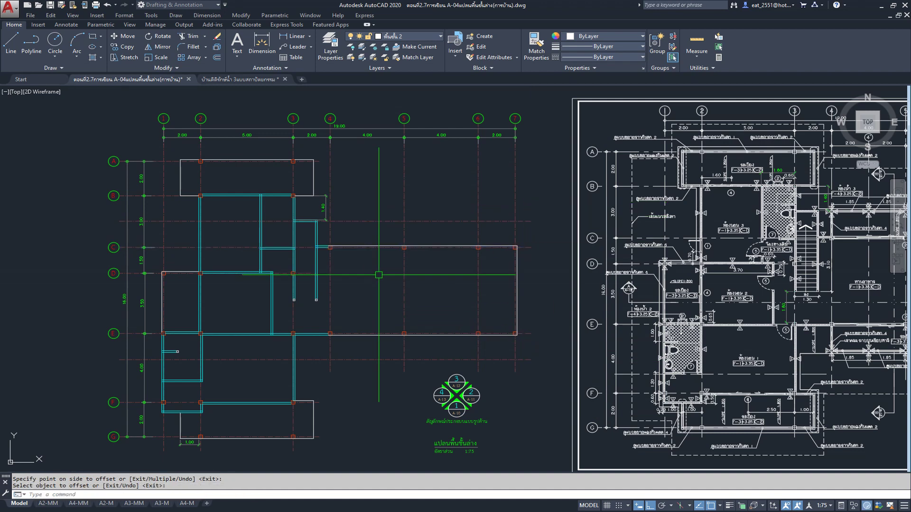
Pan and zoom to compare the structural plan with the reference plan.
mouse_move(480, 244)
middle_mouse_down()
mouse_move(424, 241)
mouse_move(514, 241)
mouse_move(215, 227)
middle_mouse_up()
scroll(564, 142, "up", 1)
scroll(564, 142, "up", 2)
scroll(570, 260, "up", 3)
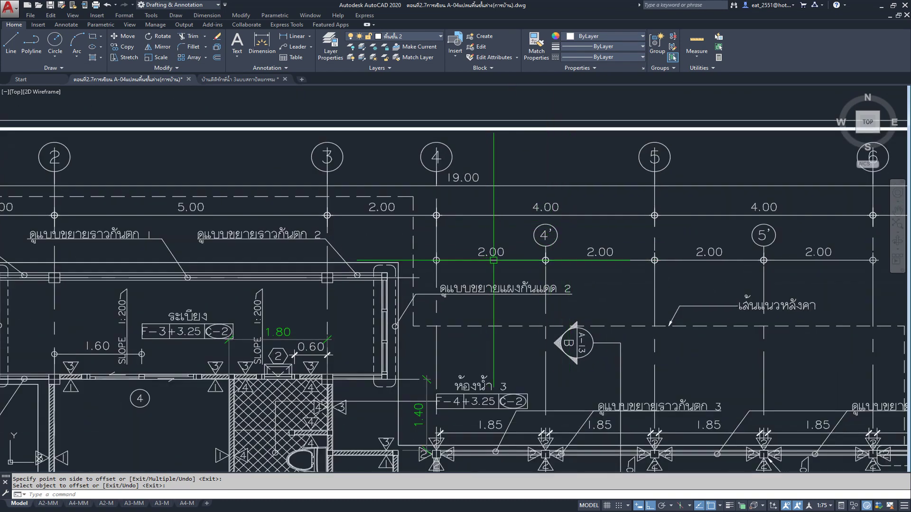
scroll(712, 245, "down", 3)
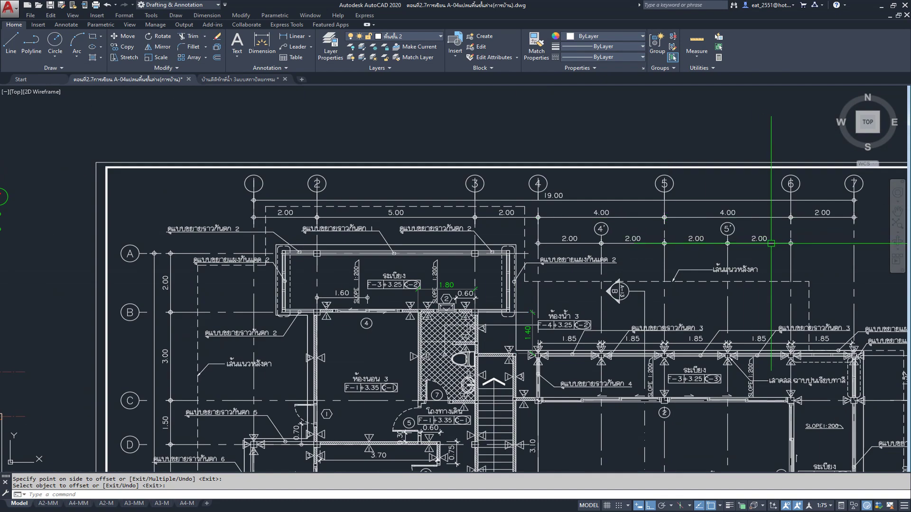
scroll(712, 245, "up", 1)
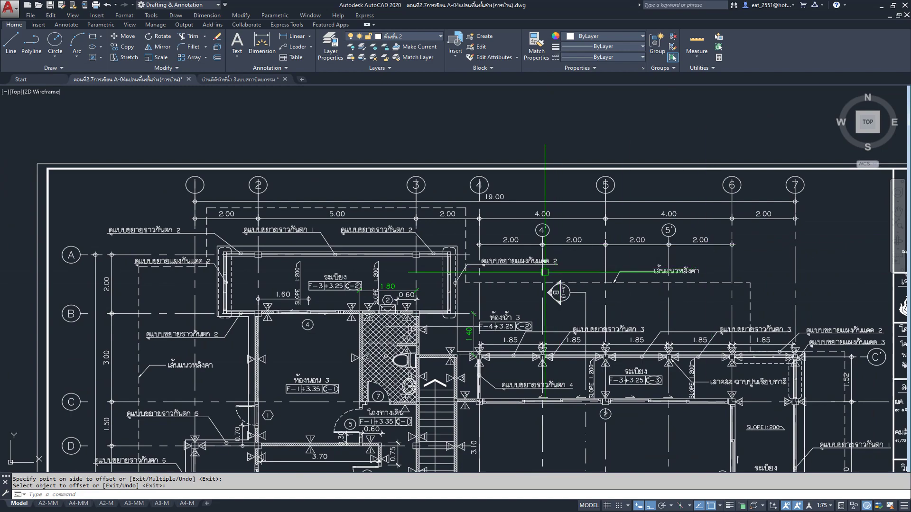
middle_click_drag(555, 268, 617, 247)
scroll(617, 246, "down", 4)
mouse_move(360, 246)
middle_mouse_down()
mouse_move(417, 246)
mouse_move(141, 253)
middle_mouse_up()
scroll(418, 247, "up", 2)
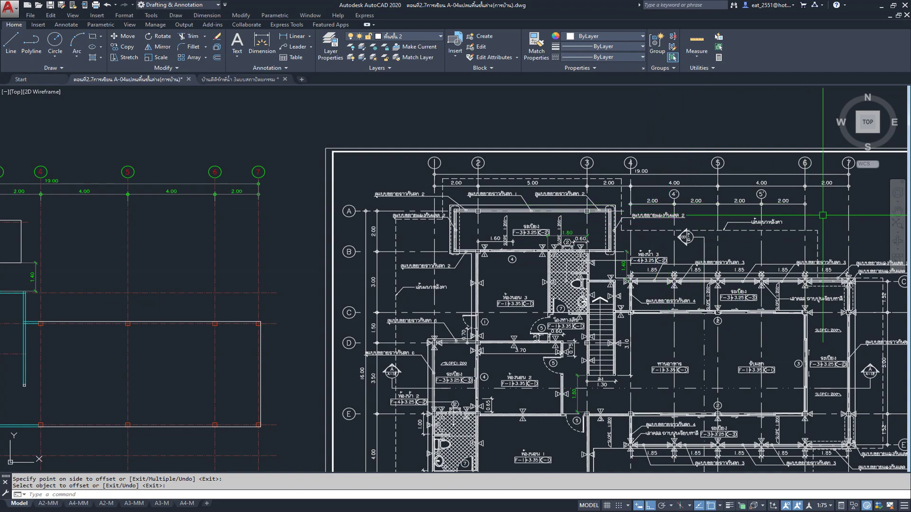
scroll(823, 215, "down", 3)
scroll(418, 245, "up", 5)
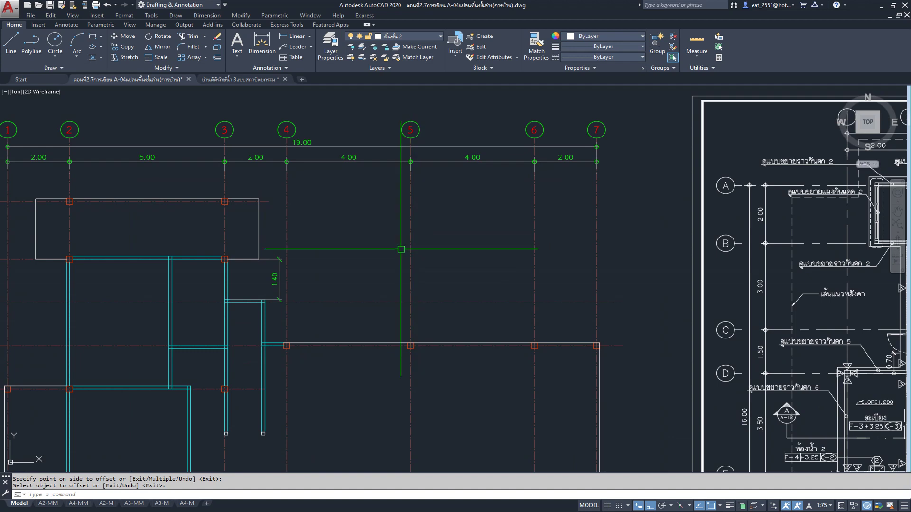
Offset grid line 5 by 2 to create an intermediate grid line.
left_click(217, 56)
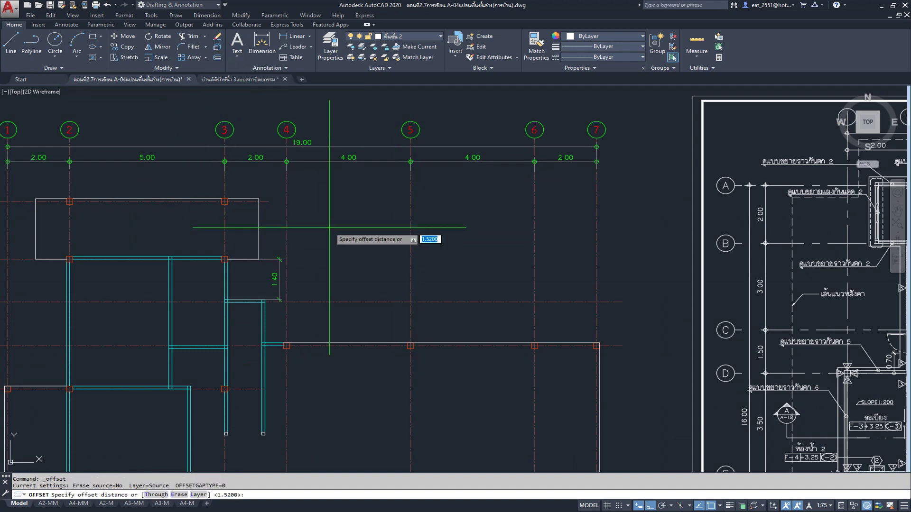
type("2")
key("Return")
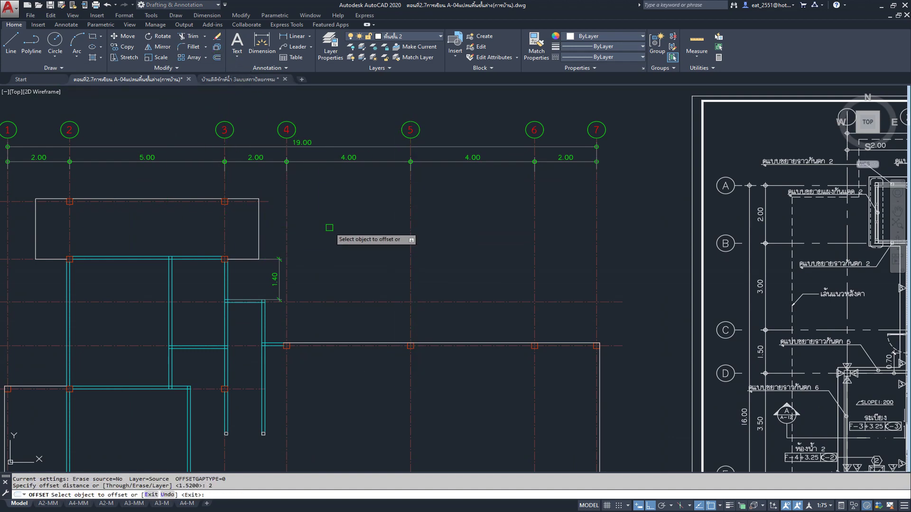
left_click(410, 236)
key("Return")
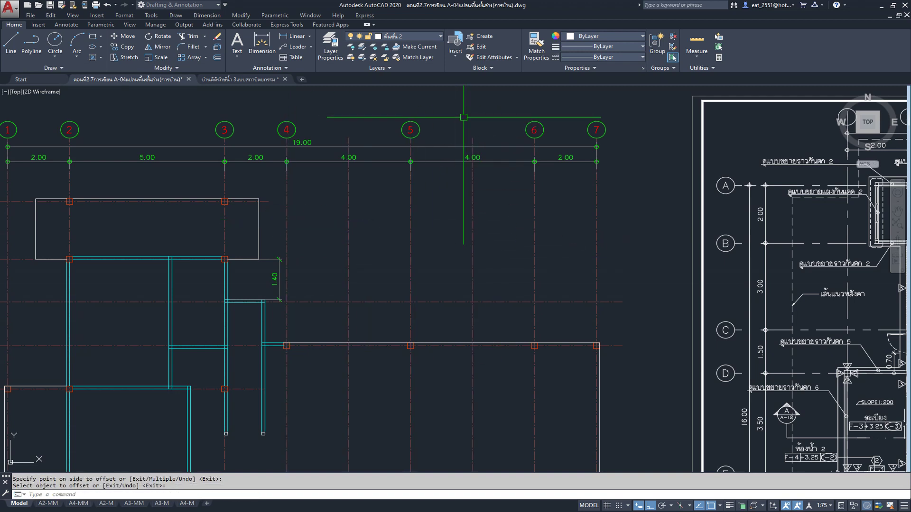
scroll(332, 124, "up", 4)
Copy grid bubble 4 onto the new intermediate grid line.
left_click(302, 189)
left_click(123, 47)
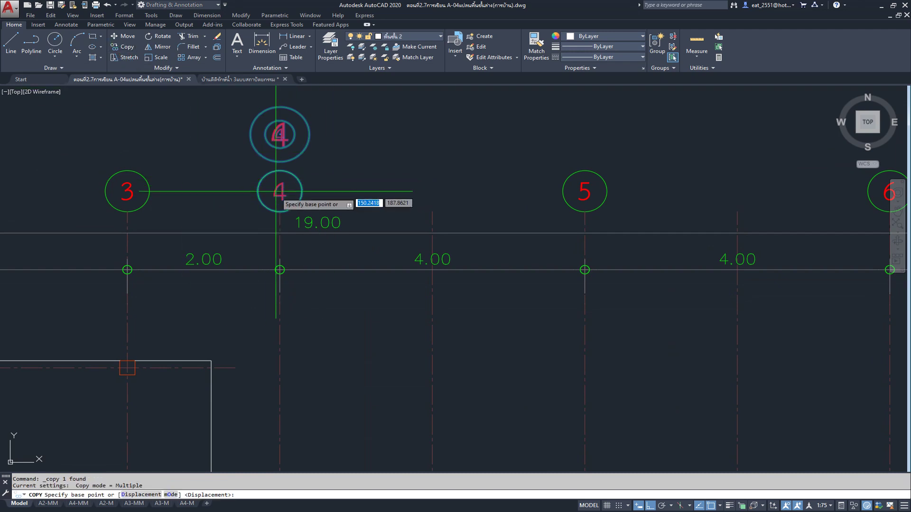
left_click(279, 191)
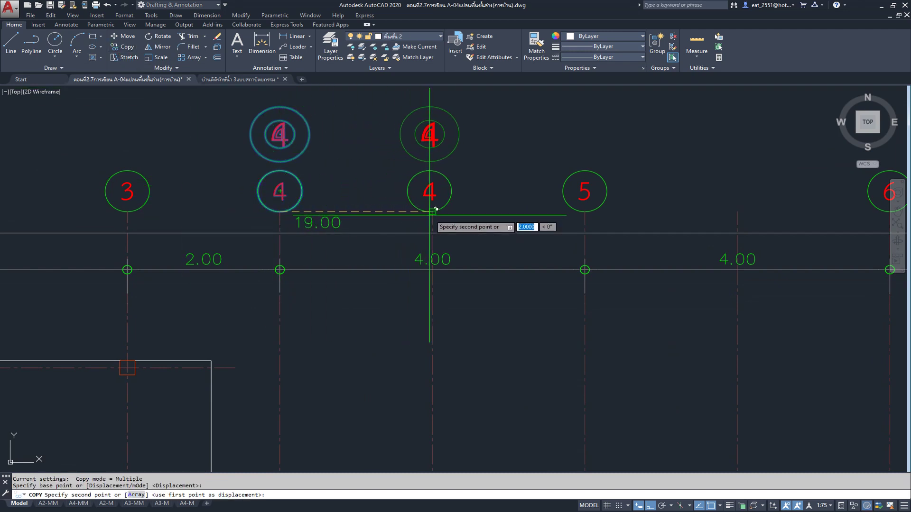
key("Escape")
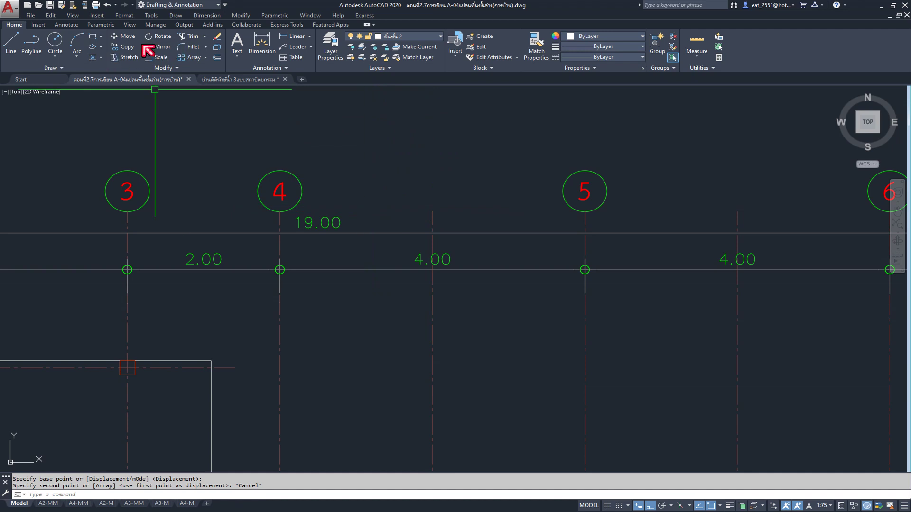
left_click(119, 47)
left_click(301, 183)
key("Return")
left_click(280, 211)
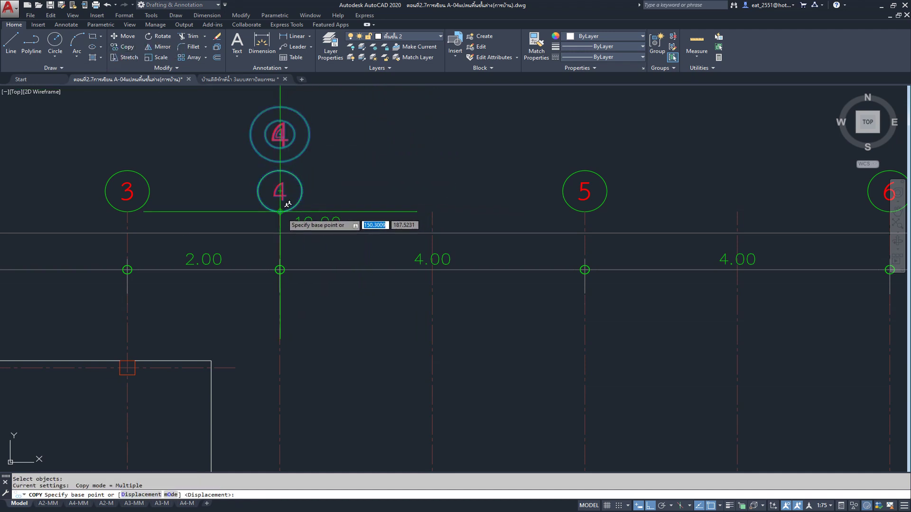
left_click(432, 210)
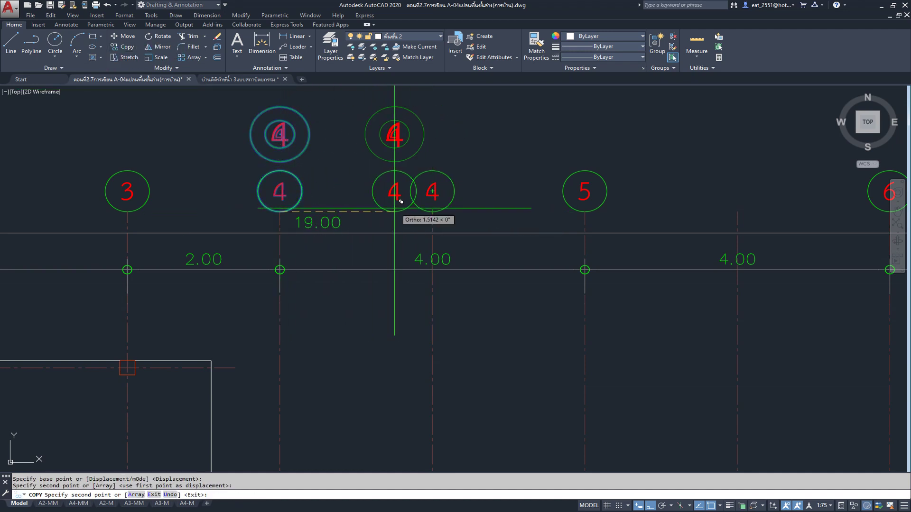
key("Escape")
Explode the copied grid bubble block into separate objects.
left_click(454, 192)
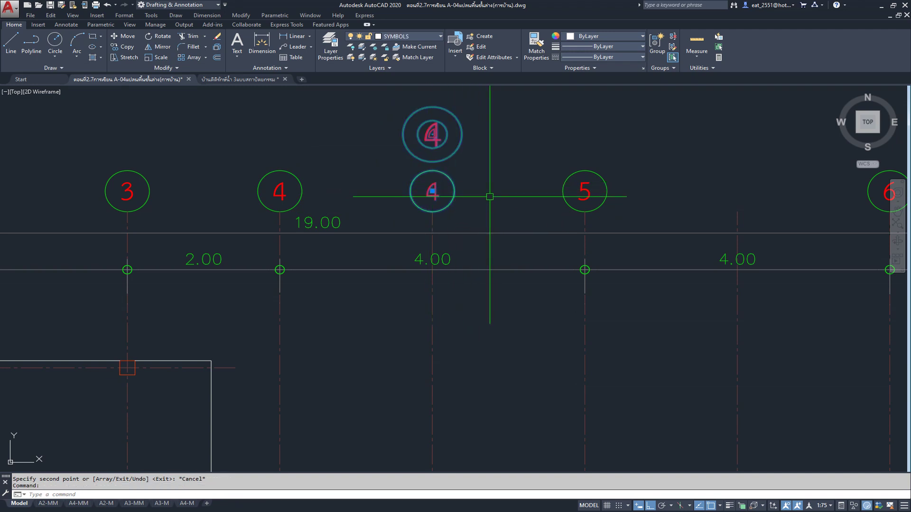
key("Escape")
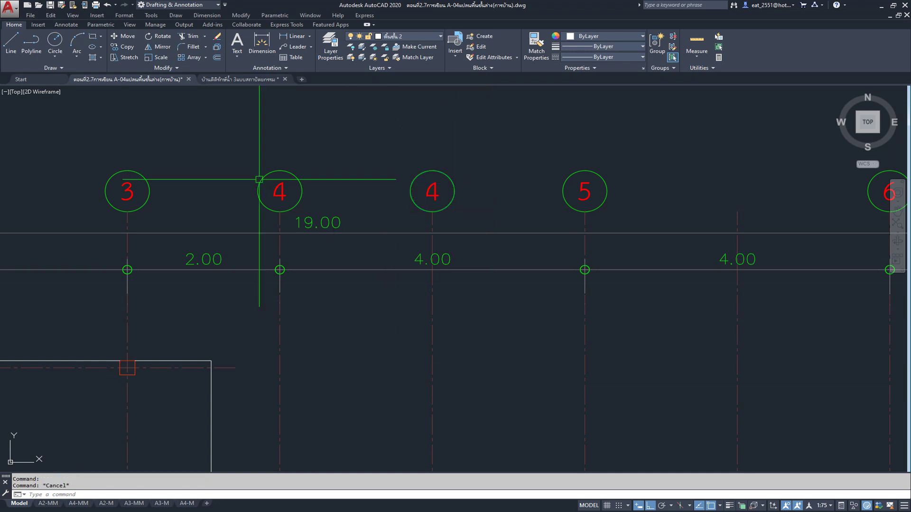
left_click(38, 24)
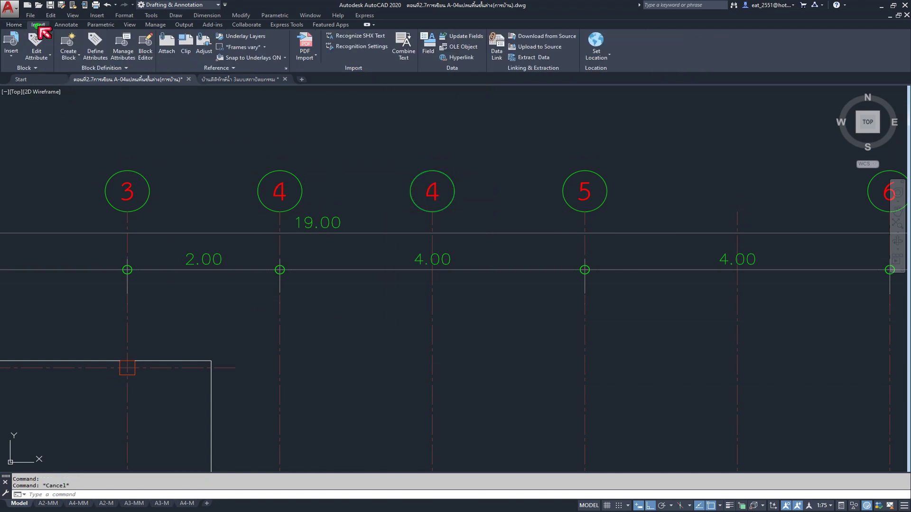
left_click(11, 56)
scroll(95, 112, "down", 1)
scroll(95, 112, "down", 1)
scroll(102, 124, "down", 1)
scroll(95, 128, "down", 1)
scroll(103, 128, "down", 1)
scroll(100, 126, "down", 1)
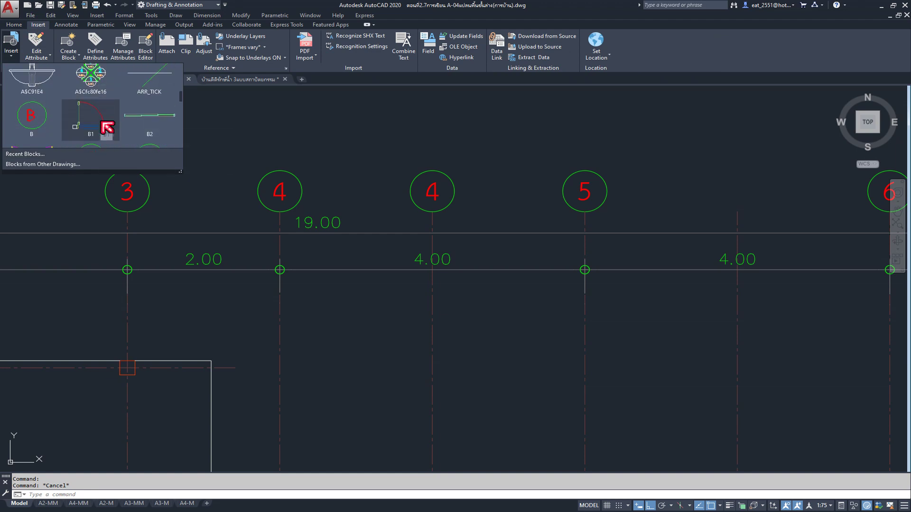
left_click(455, 184)
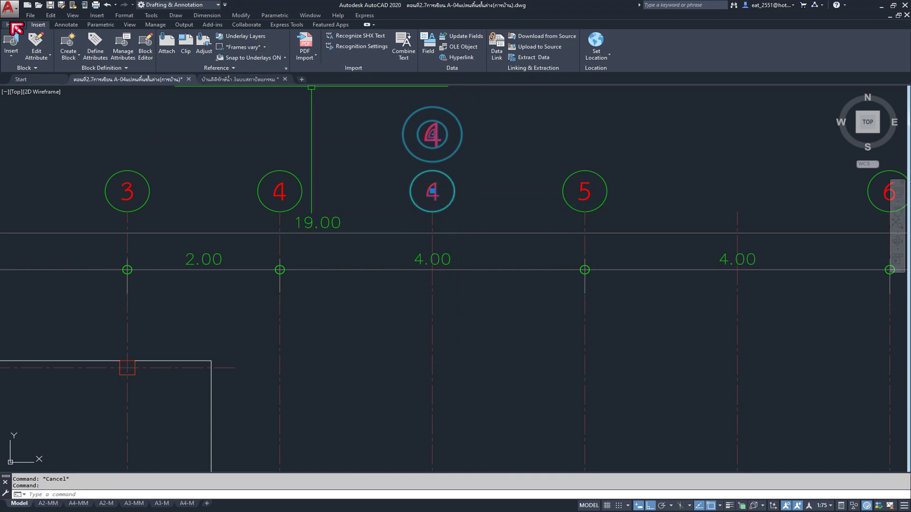
left_click(13, 25)
left_click(217, 46)
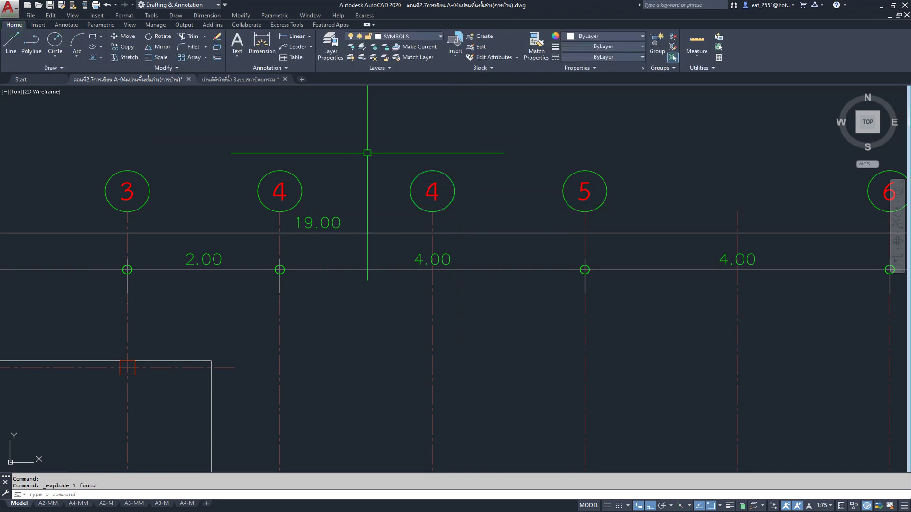
Edit the copied bubble's number text to read 4a.
scroll(430, 195, "up", 4)
double_click(429, 190)
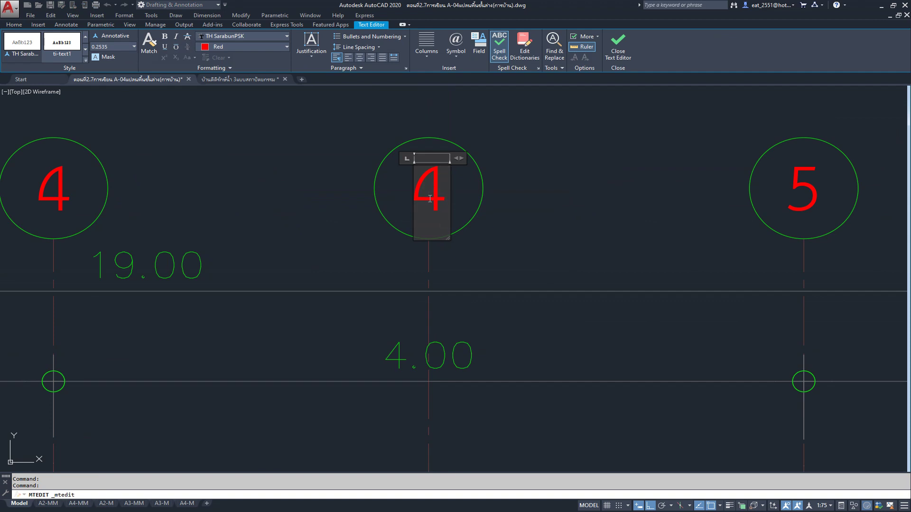
type("ฤ")
key("BackSpace")
type("A")
key("BackSpace")
type("a")
left_click(504, 208)
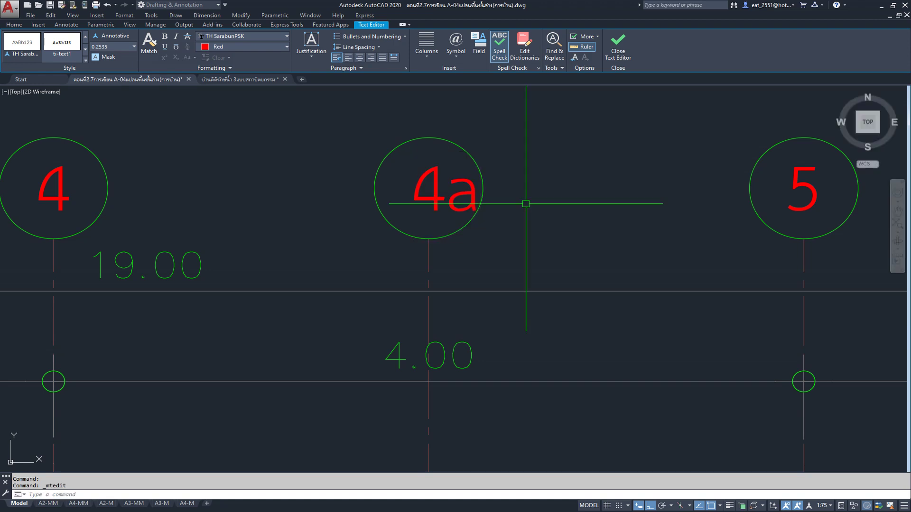
Center the 4a text in its bubble and view bubbles 4 to 7.
key("Return")
left_click(325, 217)
left_click(330, 217)
scroll(308, 199, "down", 4)
mouse_move(418, 201)
middle_mouse_down()
mouse_move(451, 160)
mouse_move(430, 196)
mouse_move(389, 197)
middle_mouse_up()
middle_click_drag(506, 186, 449, 186)
Copy grid bubble 5 across to the next grid line with CO.
left_click(395, 140)
left_click(488, 207)
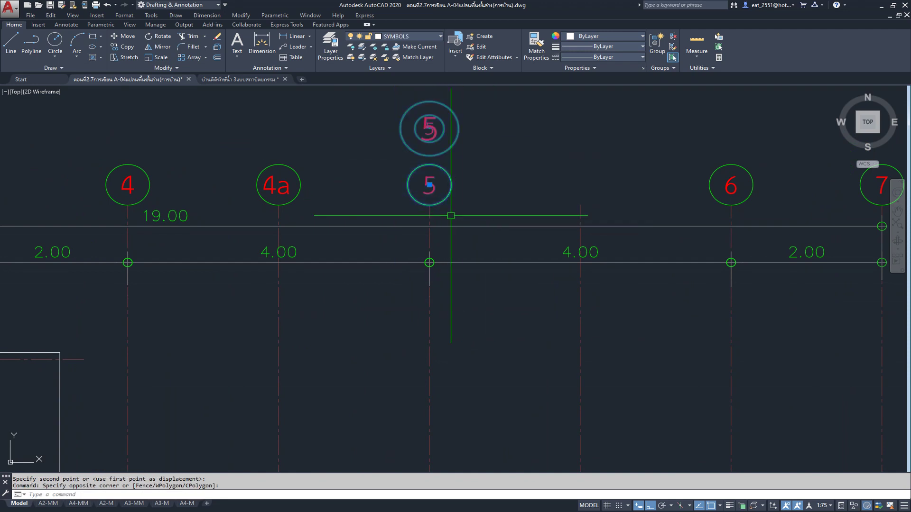
type("co")
key("Return")
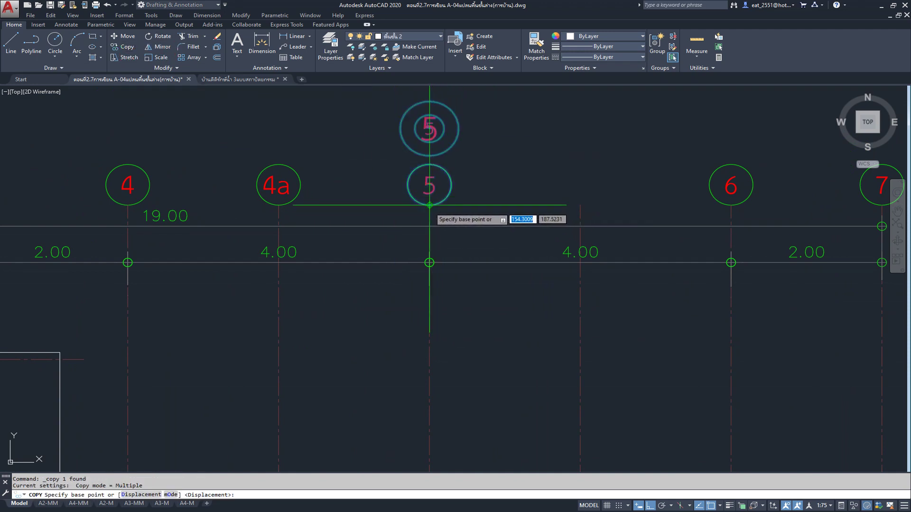
left_click(430, 205)
left_click(579, 205)
key("Escape")
Change the copied bubble's number text to read 5a.
scroll(503, 204, "down", 3)
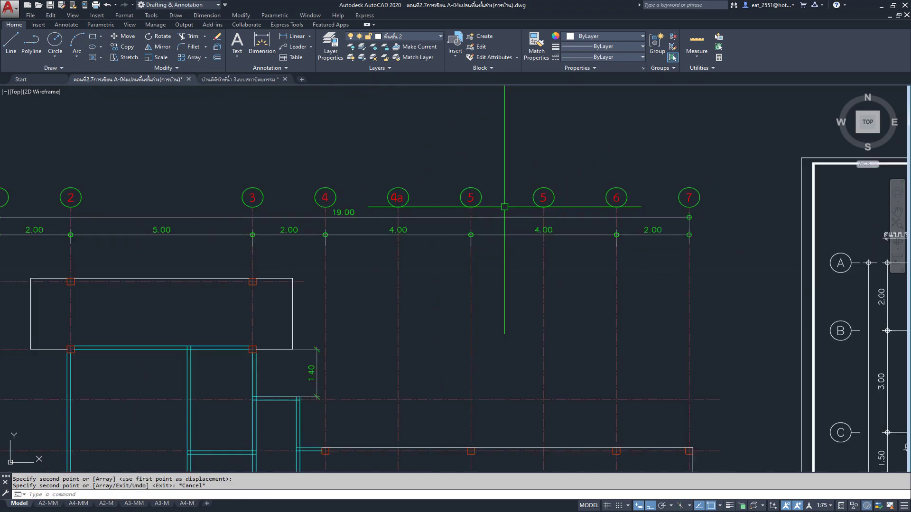
middle_click_drag(503, 204, 438, 230)
scroll(441, 226, "up", 1)
scroll(440, 222, "up", 2)
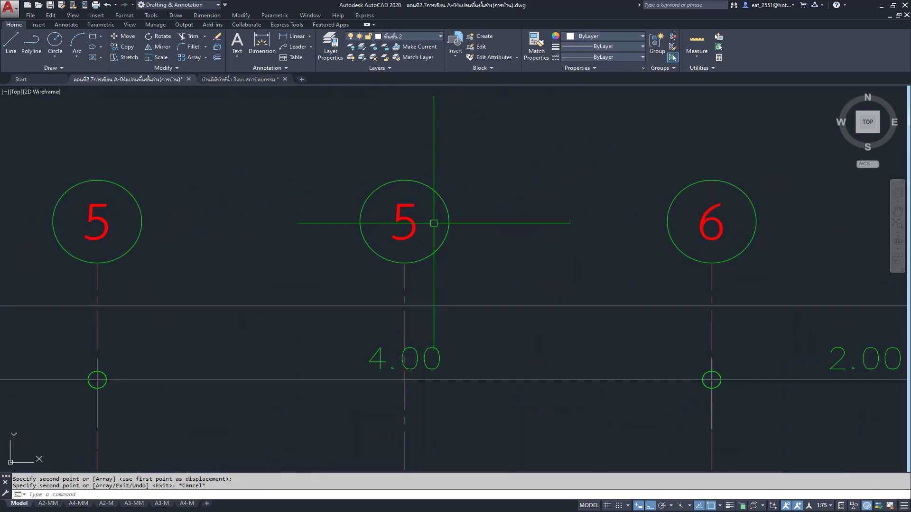
left_click(442, 203)
key("Escape")
scroll(407, 219, "up", 2)
double_click(404, 223)
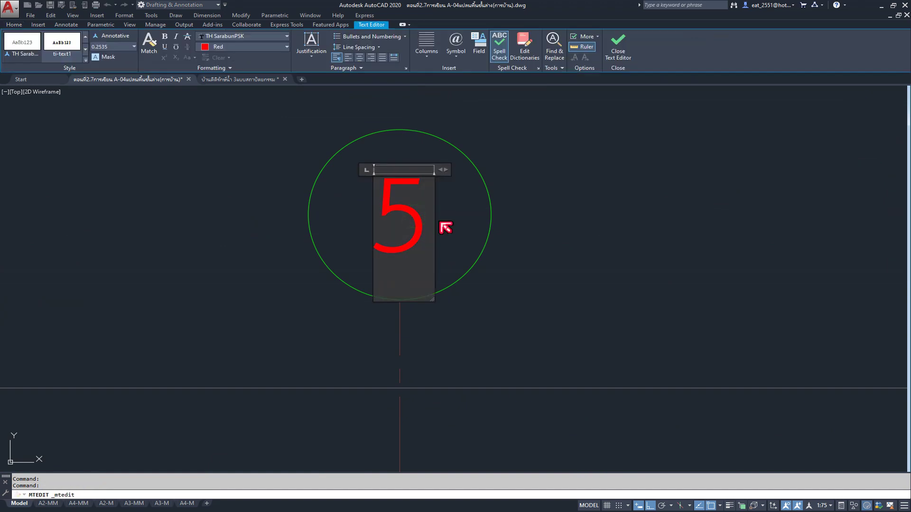
type("A")
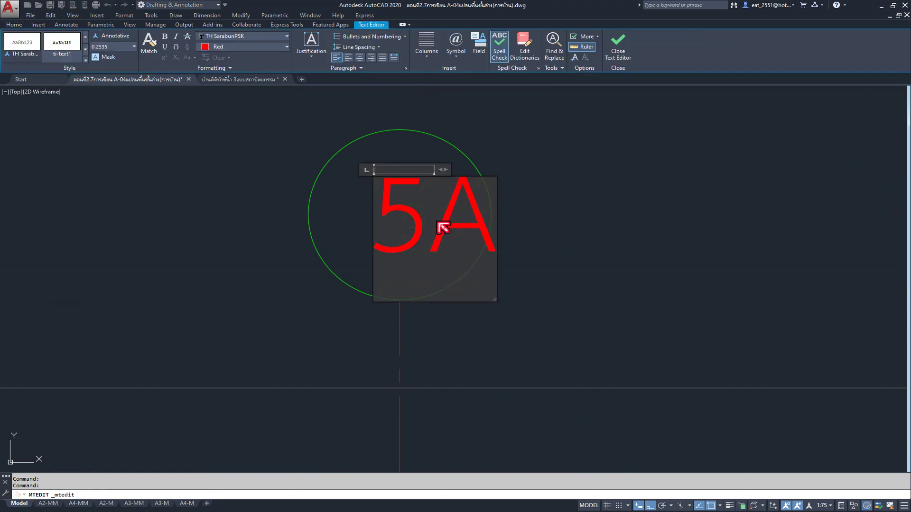
key("BackSpace")
type("a")
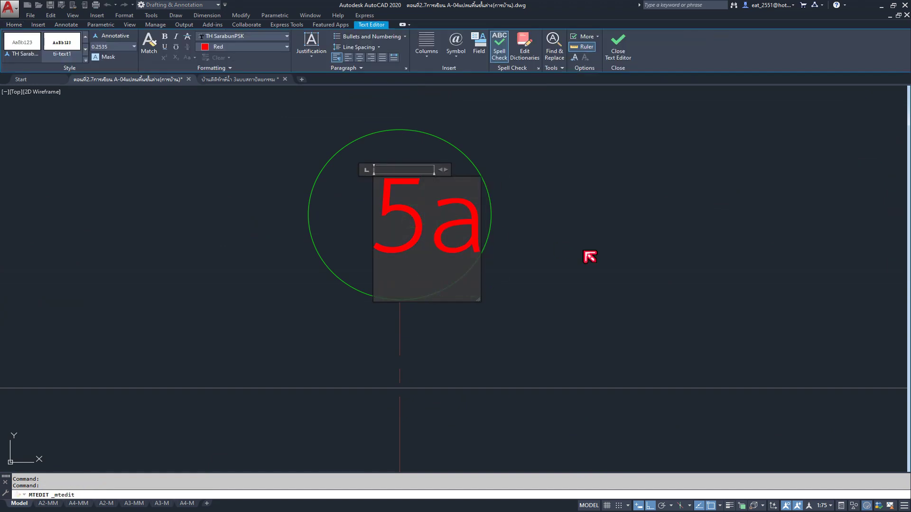
left_click(563, 250)
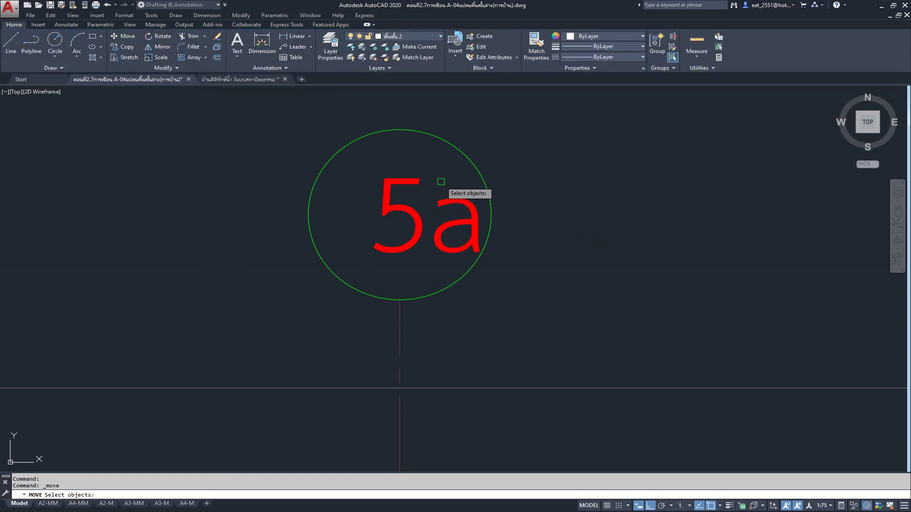
Move the 5a text to the centre of its circle, then zoom out to the whole grid.
left_click(375, 211)
key("Return")
left_click(263, 214)
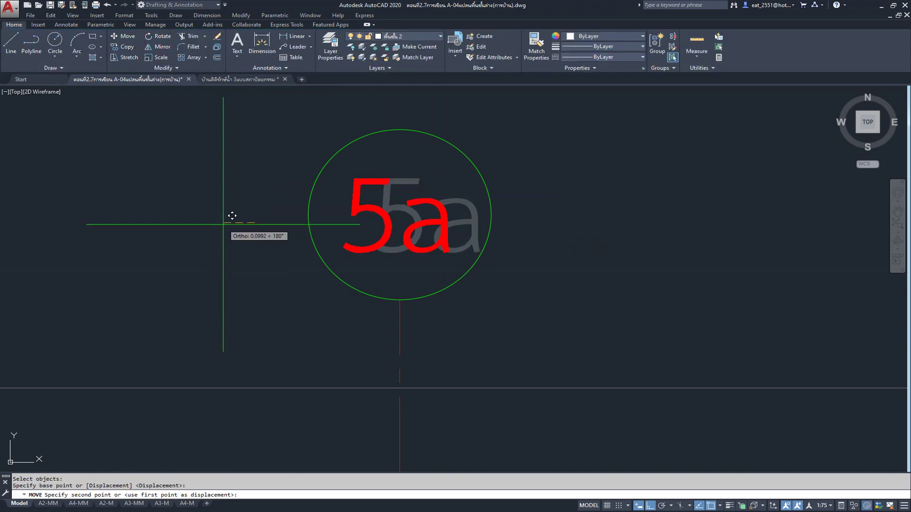
left_click(229, 216)
scroll(427, 199, "down", 3)
scroll(427, 201, "down", 3)
middle_click_drag(447, 253, 452, 217)
scroll(446, 199, "down", 3)
scroll(417, 292, "up", 2)
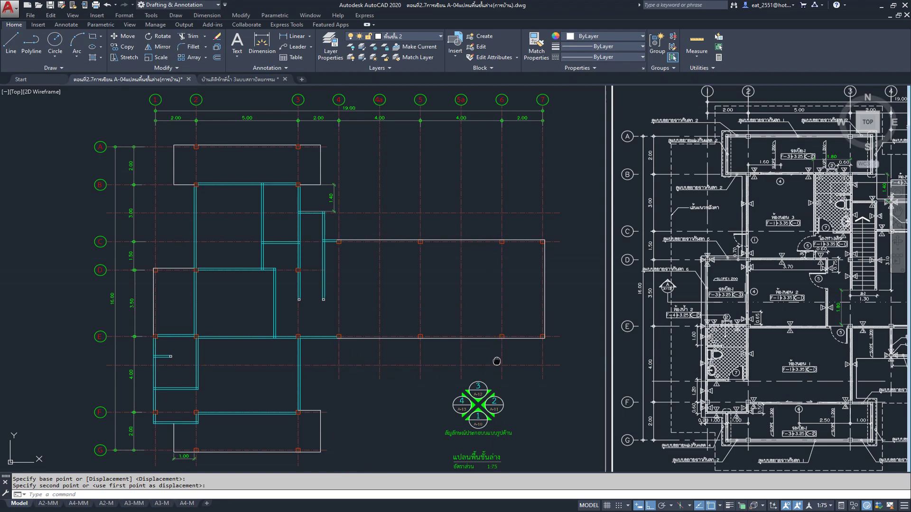
Delete the 1.40 dimension from the plan.
middle_click_drag(498, 348, 201, 331)
middle_click_drag(603, 341, 487, 328)
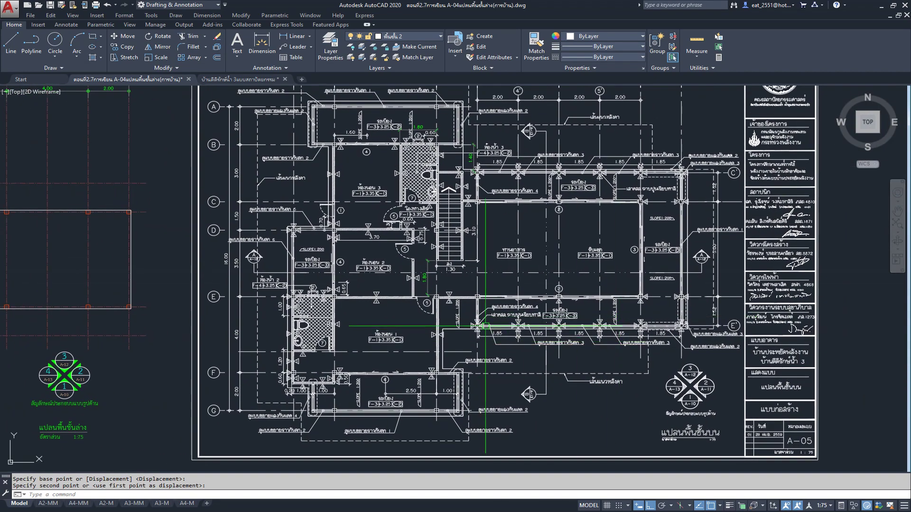
scroll(238, 227, "down", 5)
scroll(260, 289, "up", 6)
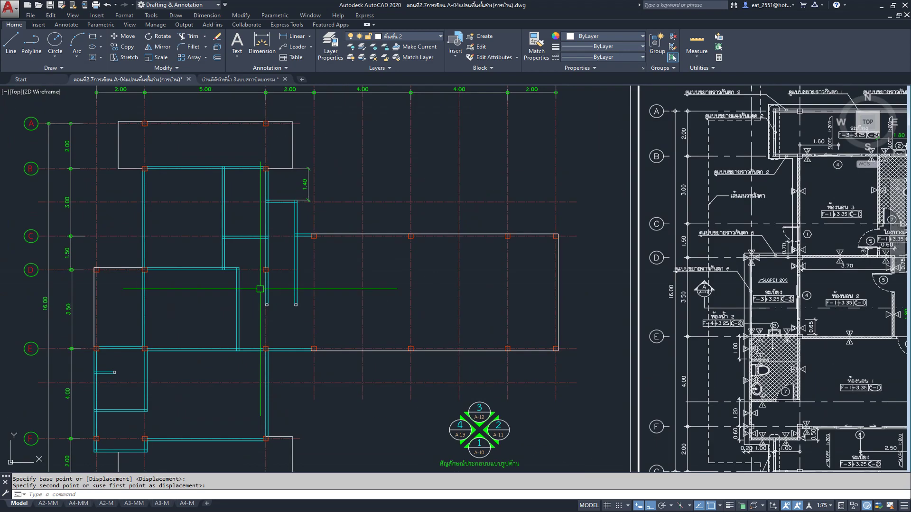
scroll(350, 264, "up", 1)
scroll(305, 234, "up", 1)
scroll(322, 255, "up", 2)
scroll(332, 237, "down", 2)
scroll(349, 203, "down", 3)
scroll(416, 283, "up", 1)
scroll(332, 247, "up", 5)
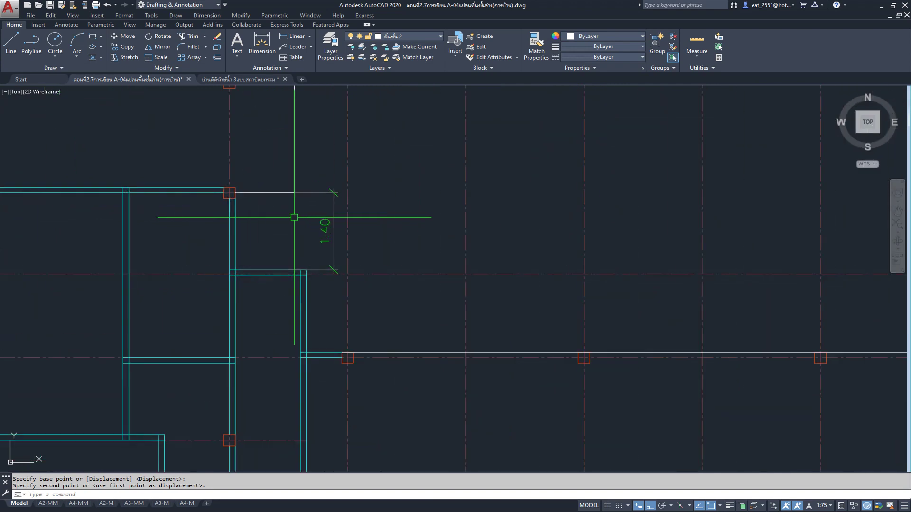
left_click(332, 228)
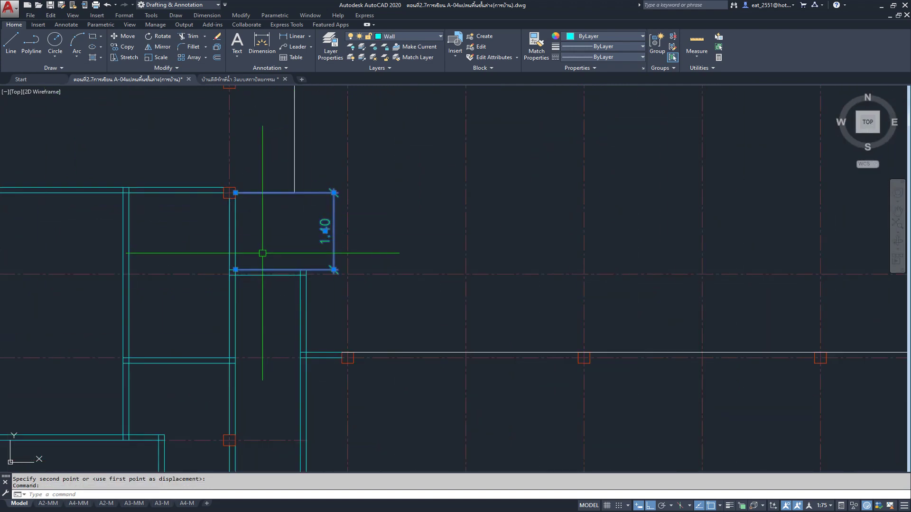
key("Delete")
Add the upper 1.52 (grid C to corner) and 5.00 linear dimensions down the wing's right edge.
middle_click_drag(311, 268, 370, 255)
scroll(366, 247, "up", 5)
scroll(363, 242, "down", 3)
scroll(247, 258, "down", 2)
middle_click_drag(397, 244, 381, 264)
scroll(356, 256, "down", 1)
scroll(504, 271, "down", 3)
middle_click_drag(504, 270, 285, 266)
middle_click_drag(475, 271, 213, 266)
scroll(539, 260, "up", 3)
scroll(539, 260, "up", 1)
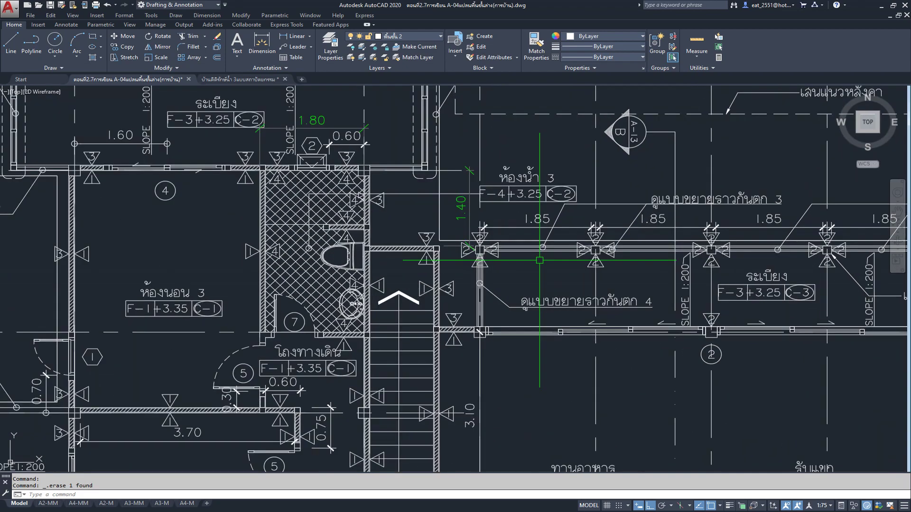
scroll(540, 260, "down", 5)
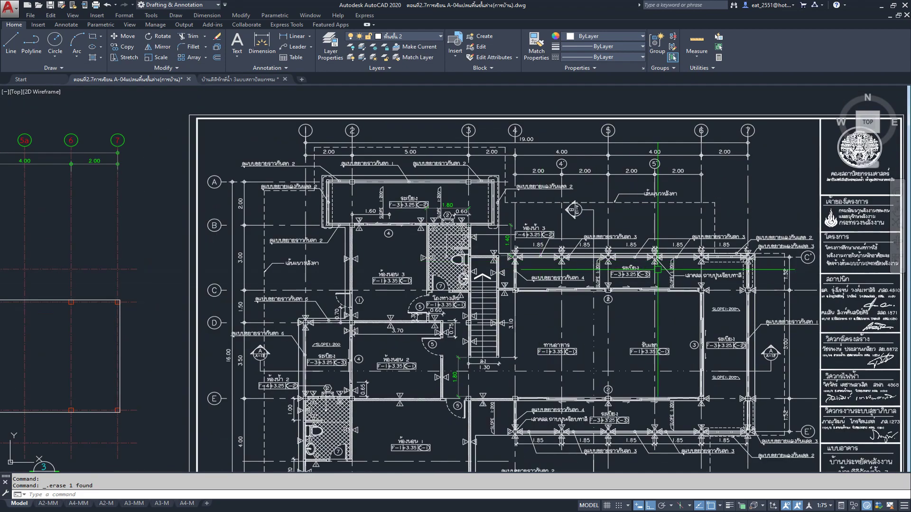
middle_click_drag(176, 290, 453, 227)
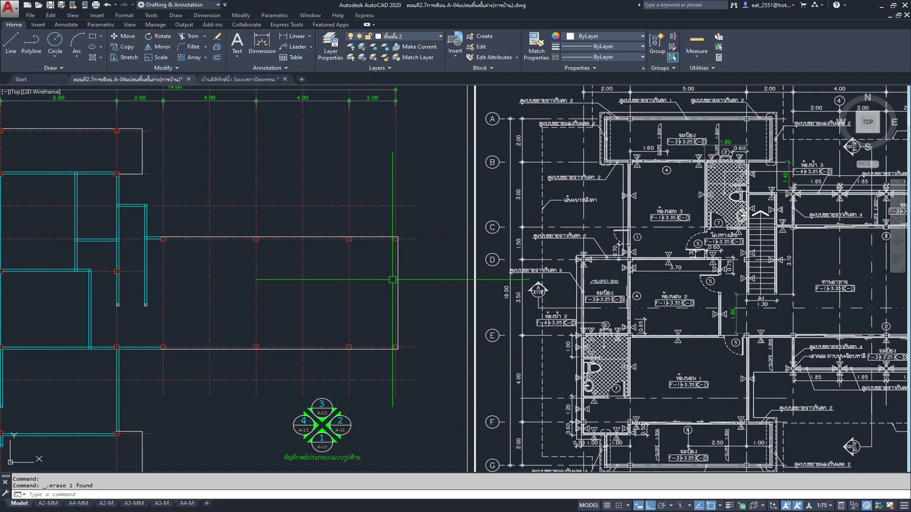
left_click(300, 38)
left_click(414, 206)
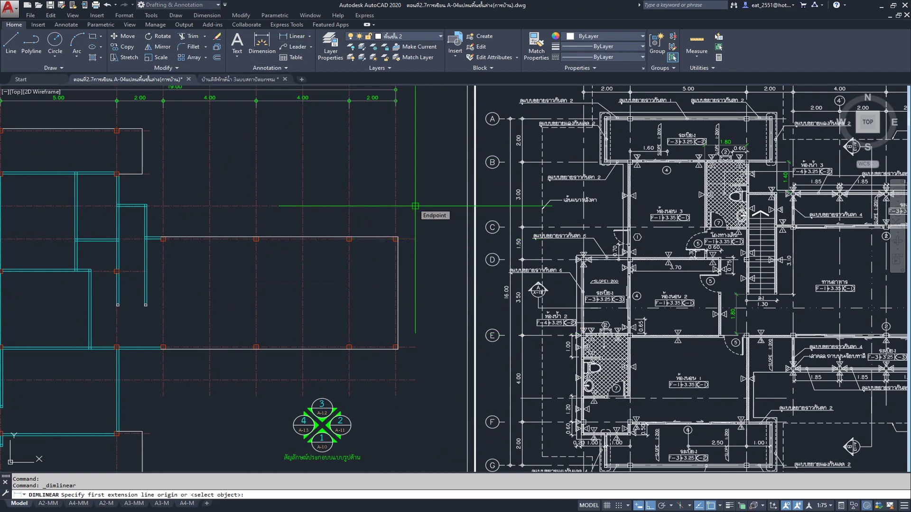
left_click(415, 238)
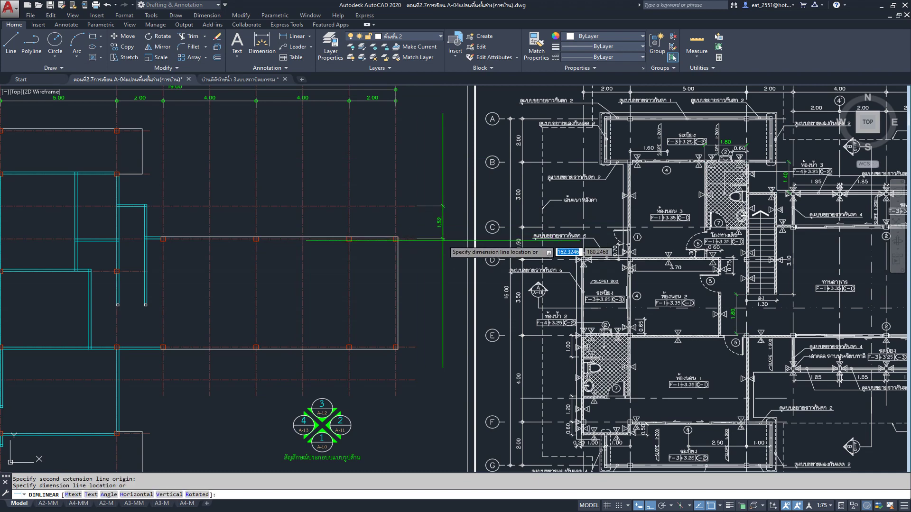
scroll(453, 235, "up", 4)
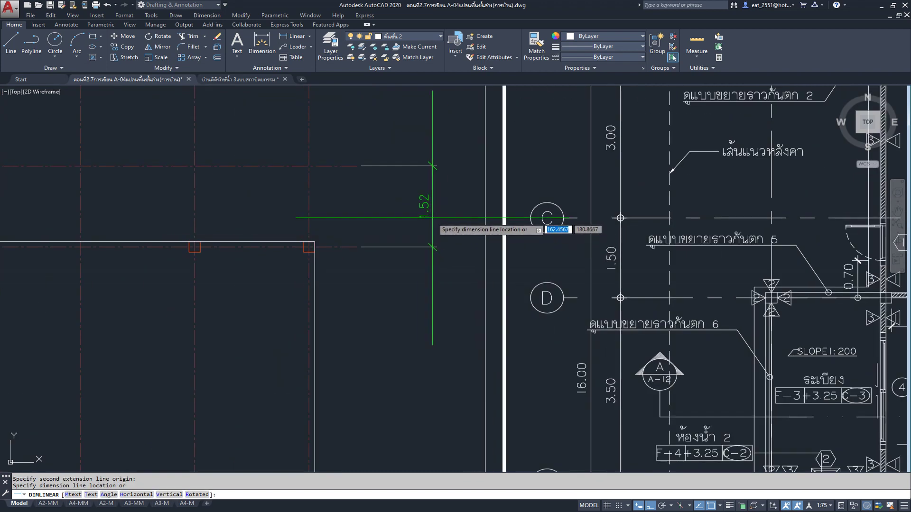
left_click(432, 218)
scroll(405, 213, "down", 1)
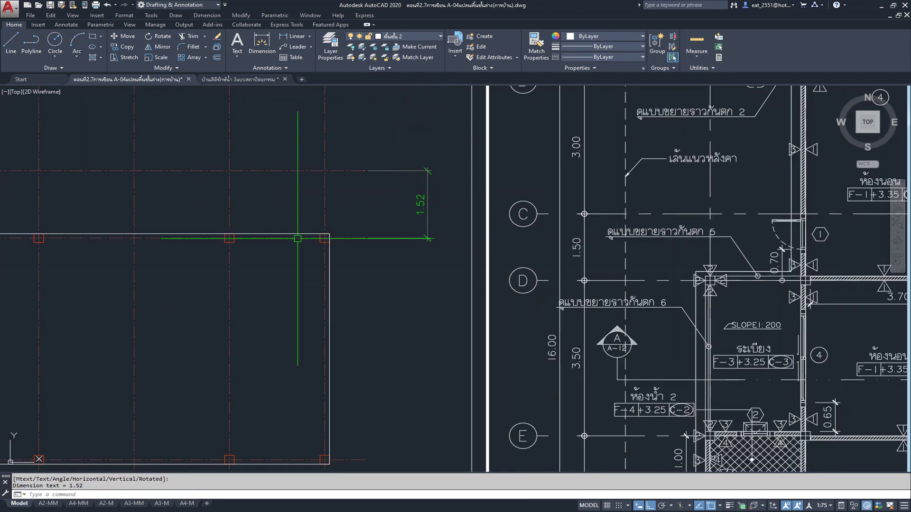
key("Return")
left_click(368, 235)
scroll(369, 236, "down", 2)
scroll(373, 359, "up", 5)
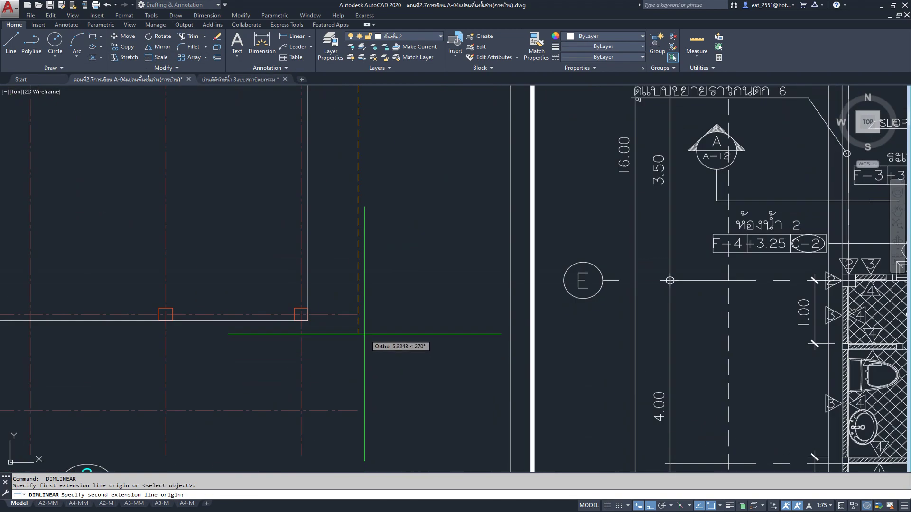
left_click(362, 315)
scroll(410, 369, "down", 2)
scroll(423, 164, "up", 3)
scroll(423, 165, "down", 2)
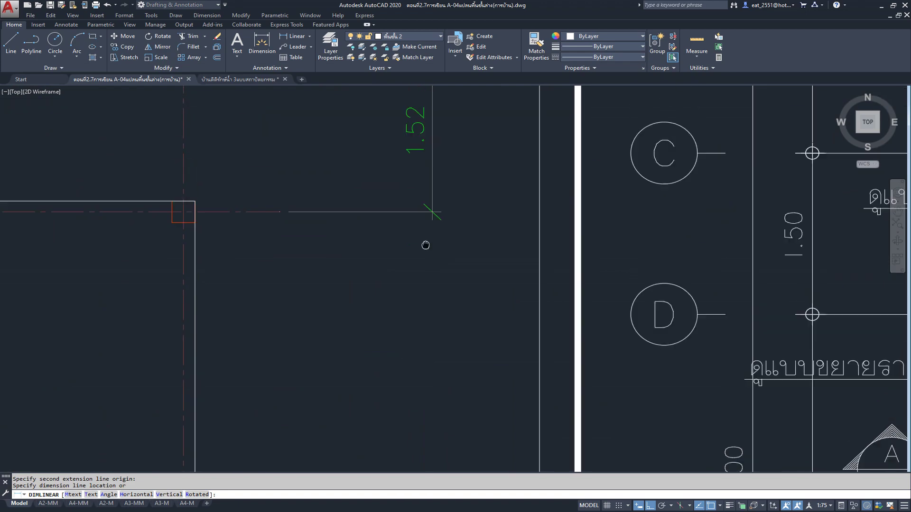
scroll(427, 209, "up", 5)
left_click(430, 226)
scroll(430, 225, "down", 5)
scroll(427, 356, "up", 1)
scroll(427, 326, "down", 2)
Add the lower 1.52 dimension from the wing's bottom-right corner to grid E.
key("Return")
scroll(372, 338, "up", 4)
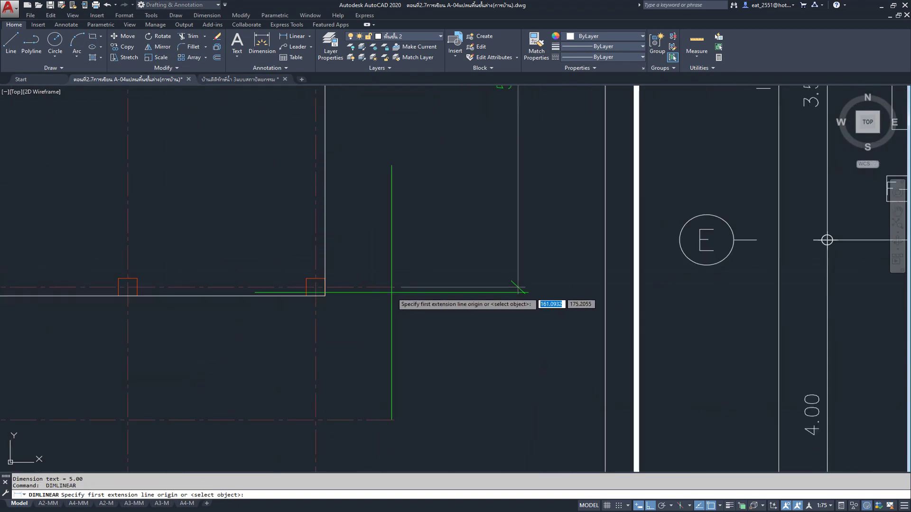
left_click(394, 287)
left_click(518, 287)
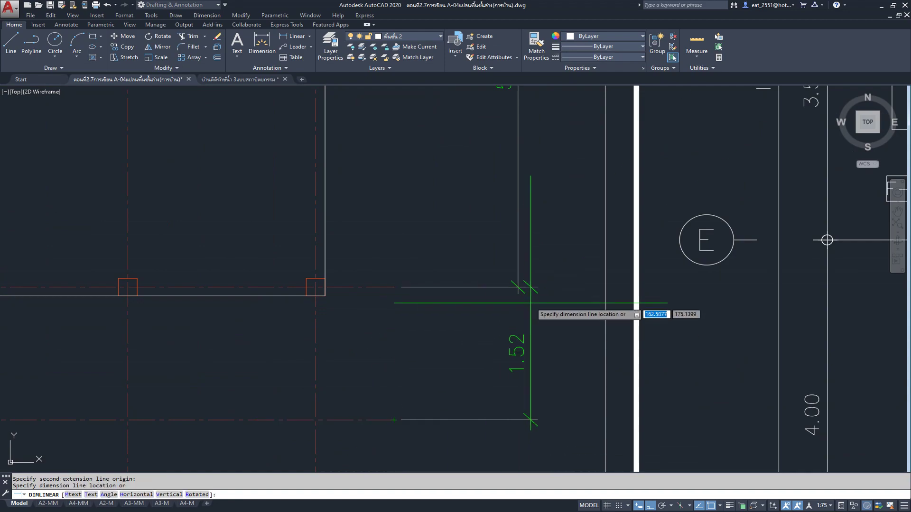
scroll(496, 284, "up", 3)
left_click(491, 270)
scroll(475, 285, "down", 3)
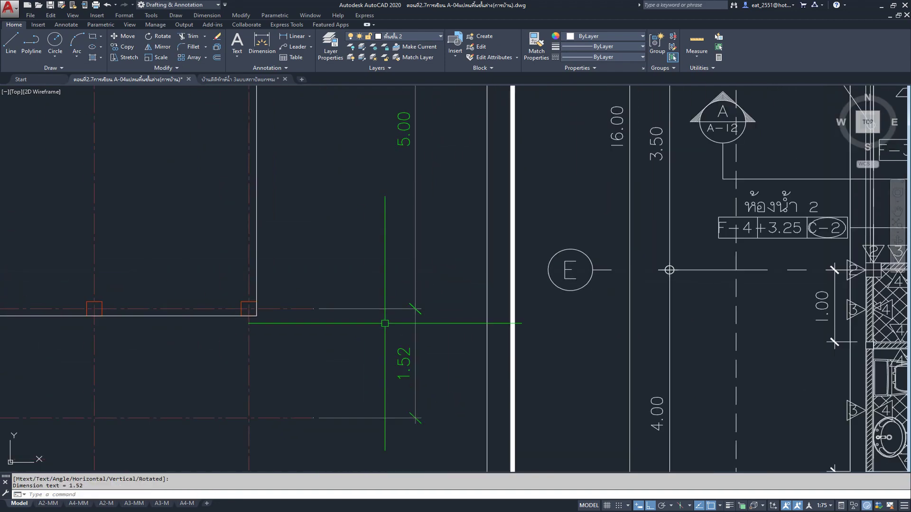
scroll(386, 332, "down", 2)
scroll(399, 370, "up", 1)
scroll(410, 371, "up", 1)
scroll(410, 371, "down", 1)
scroll(410, 361, "down", 2)
scroll(406, 318, "up", 2)
scroll(443, 285, "up", 1)
middle_click_drag(443, 285, 450, 250)
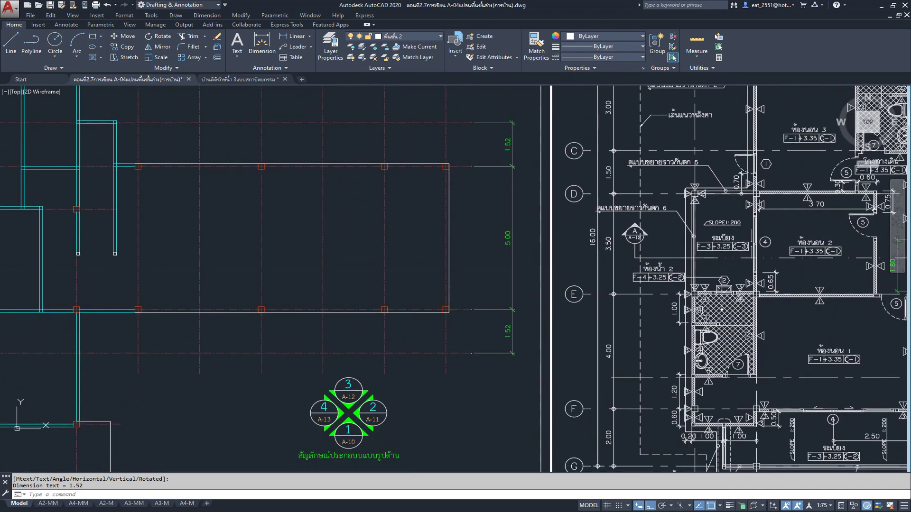
scroll(428, 291, "down", 2)
scroll(389, 326, "up", 1)
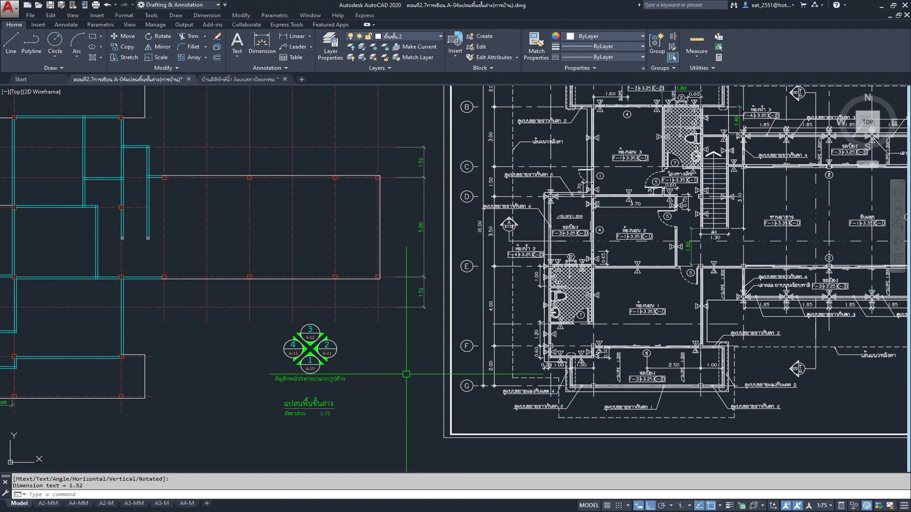
Switch the current layer from พื้นชั้น 2 to C using the Layer dropdown.
middle_click_drag(406, 374, 102, 370)
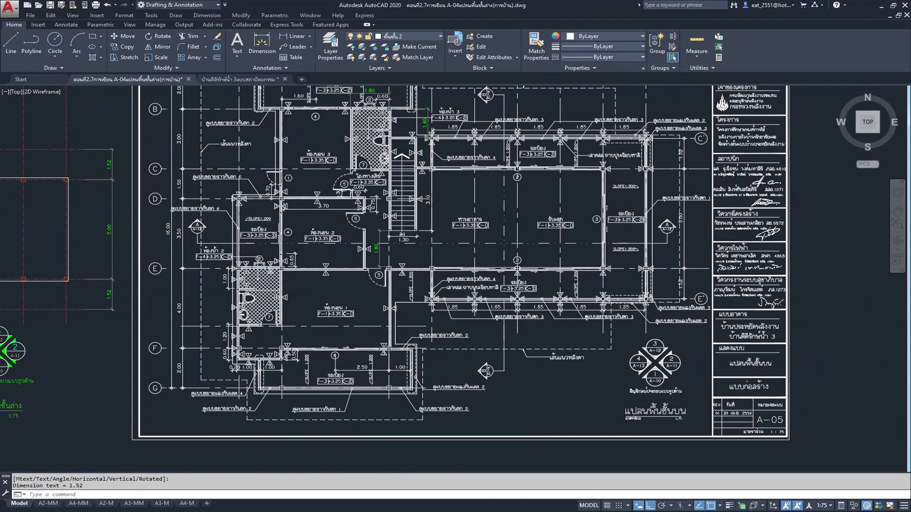
scroll(679, 211, "up", 2)
scroll(659, 211, "down", 1)
scroll(659, 212, "down", 2)
mouse_move(208, 277)
middle_mouse_down()
mouse_move(445, 277)
mouse_move(508, 321)
middle_mouse_up()
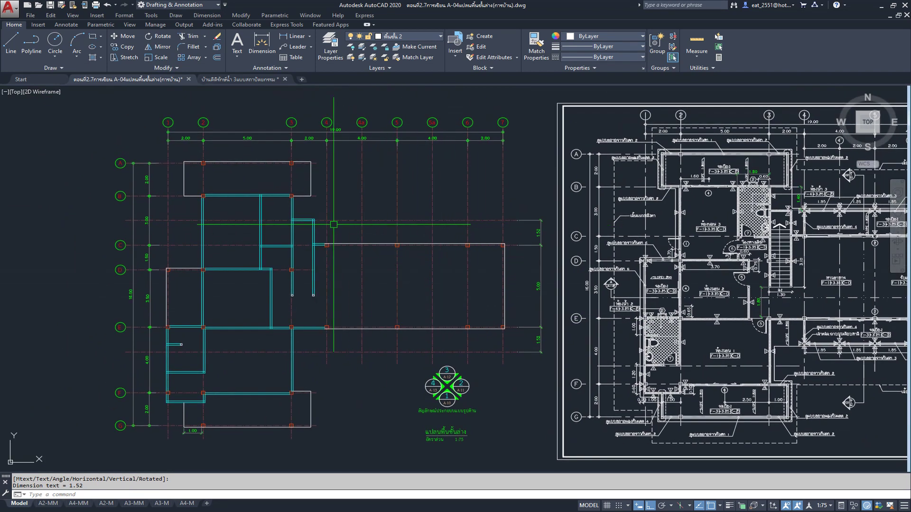
scroll(414, 241, "up", 2)
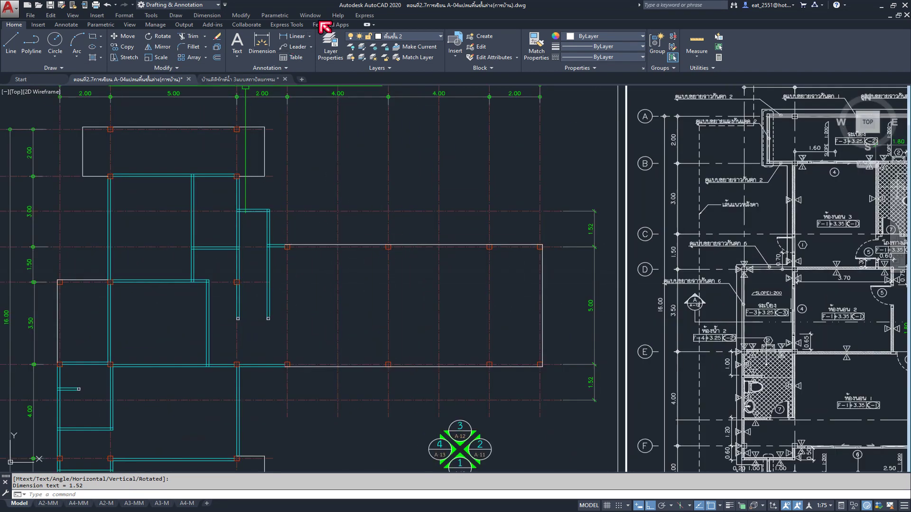
left_click(426, 38)
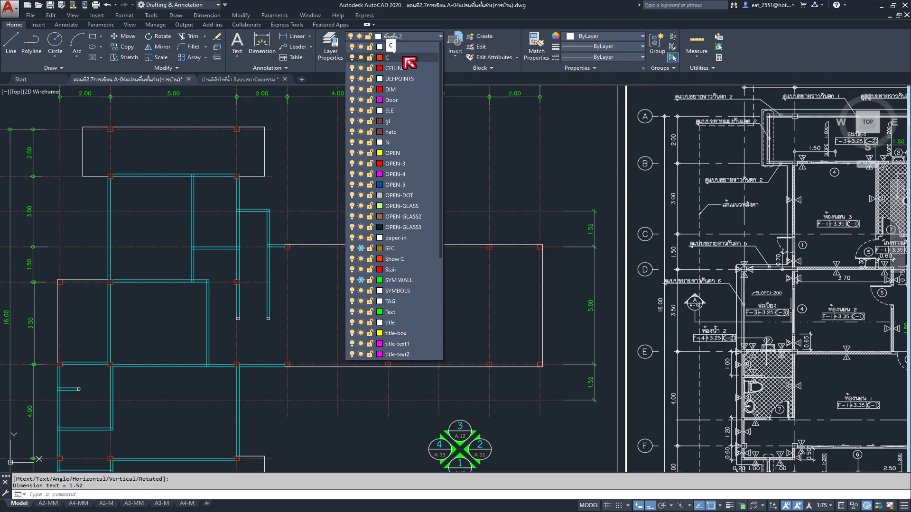
left_click(405, 59)
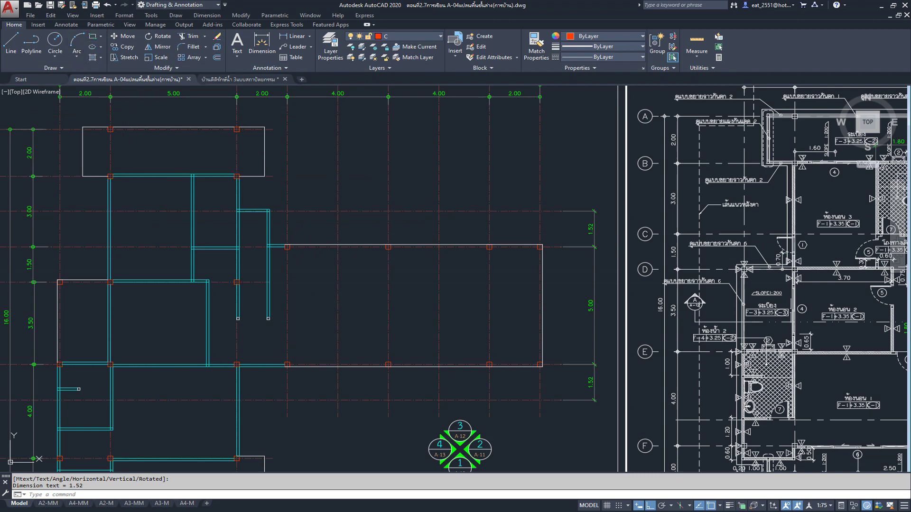
left_click(93, 36)
scroll(277, 380, "up", 4)
scroll(339, 284, "up", 3)
left_click(342, 259)
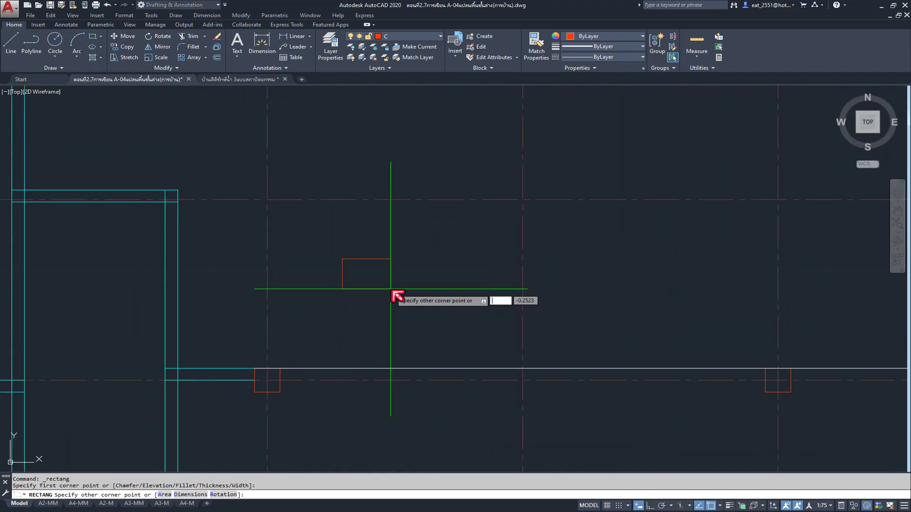
type("d")
key("Return")
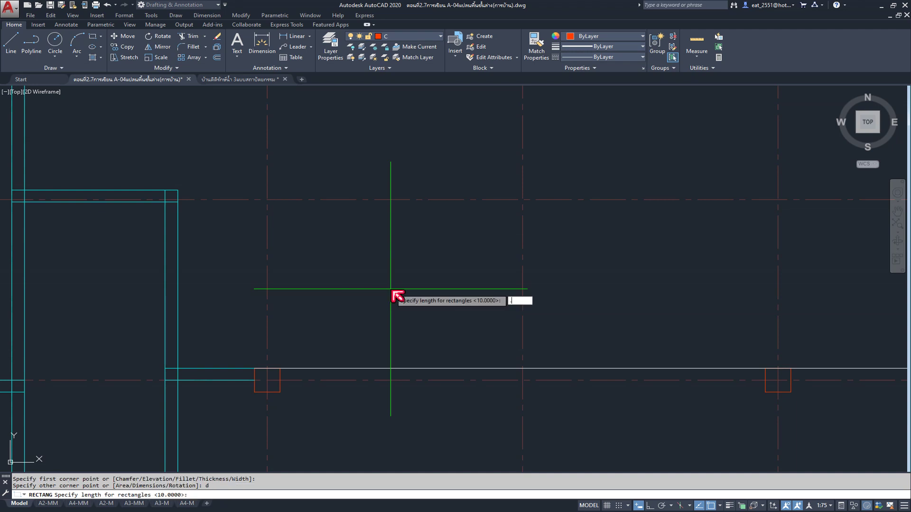
type(".15")
key("Return")
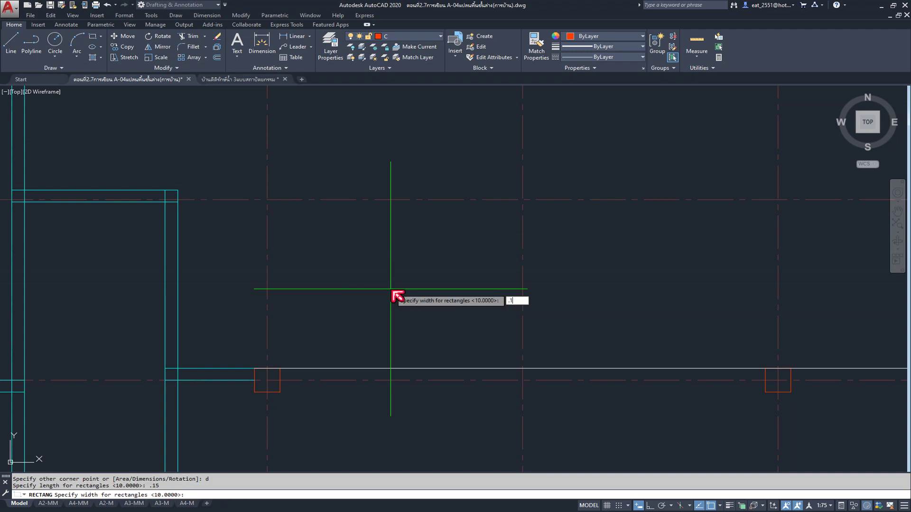
key("Return")
left_click(390, 289)
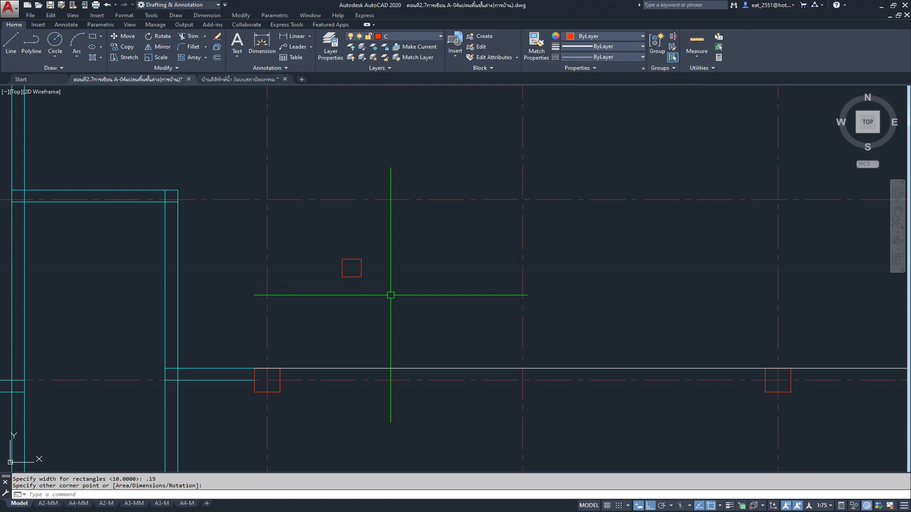
left_click(377, 254)
left_click(121, 47)
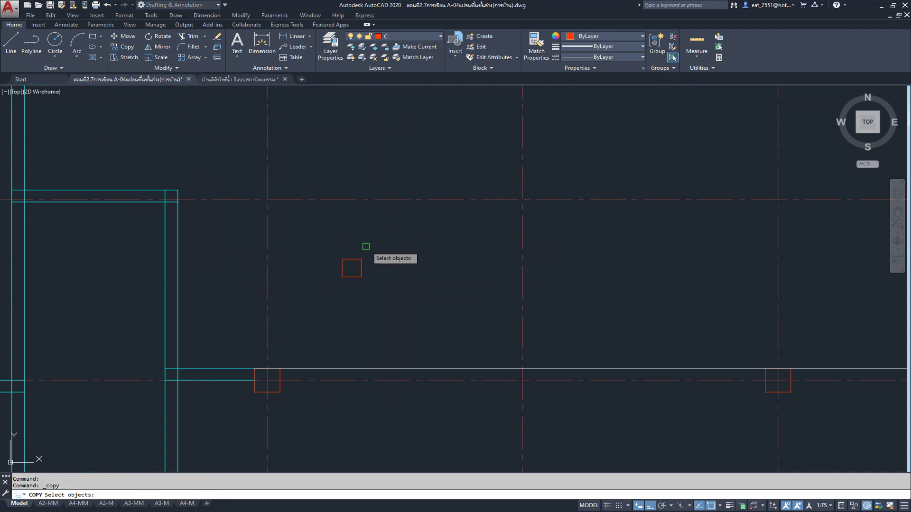
left_click(352, 265)
key("Return")
left_click(352, 268)
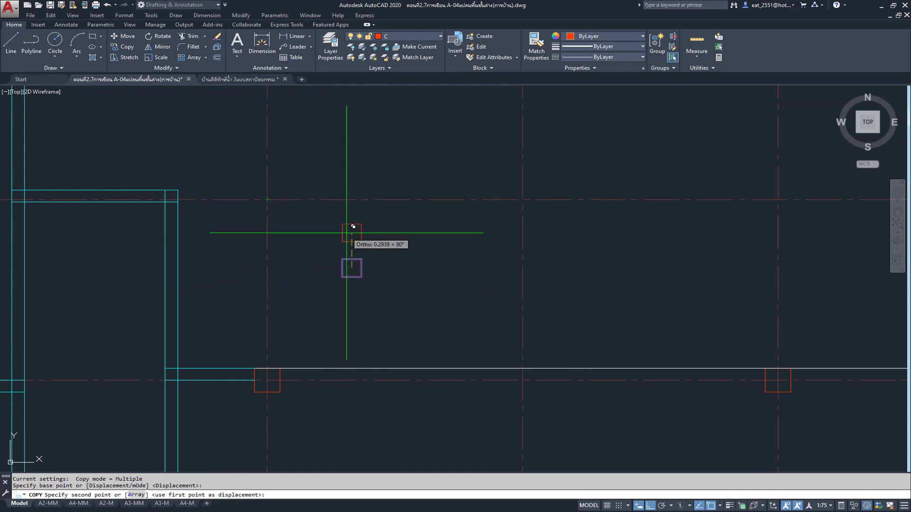
key("Escape")
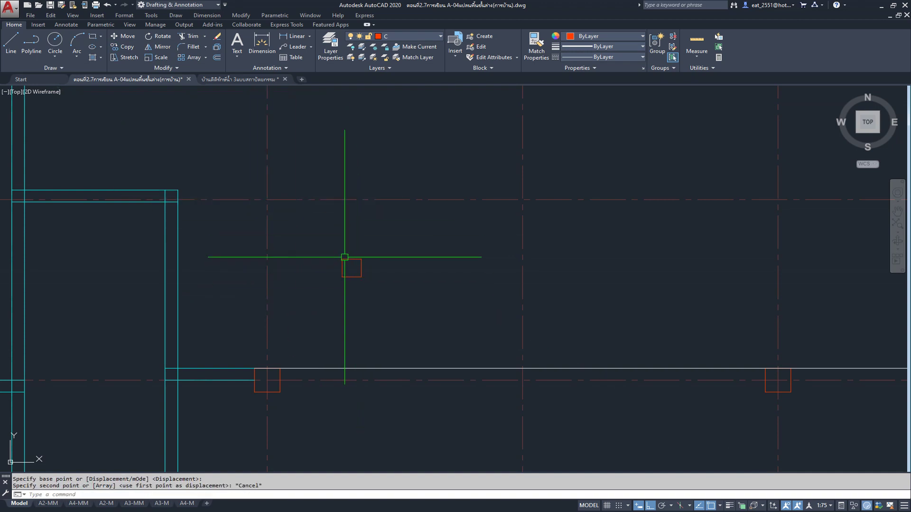
left_click(125, 47)
left_click(388, 237)
left_click(331, 305)
key("Return")
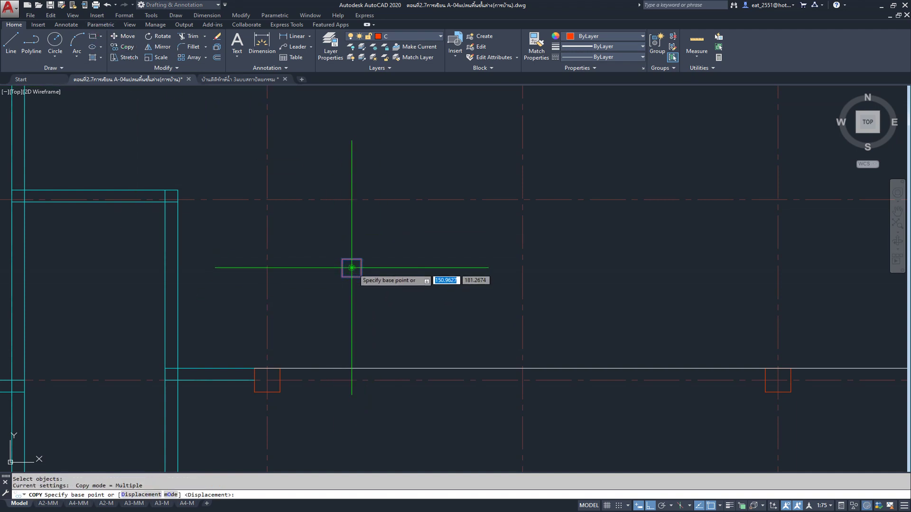
left_click(352, 268)
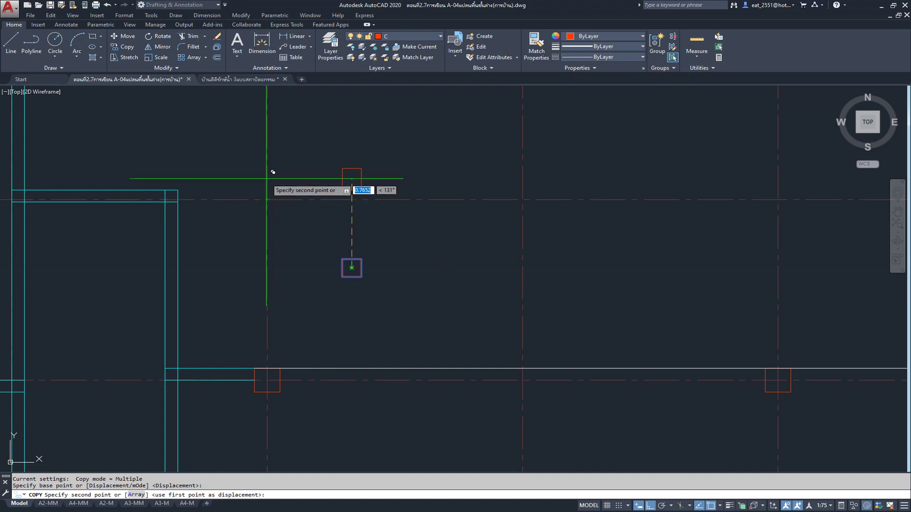
key("Escape")
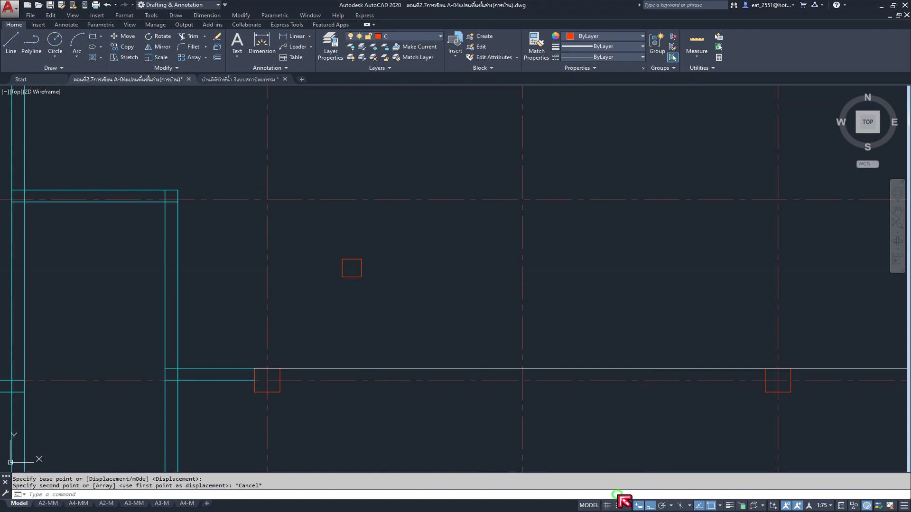
left_click(453, 159)
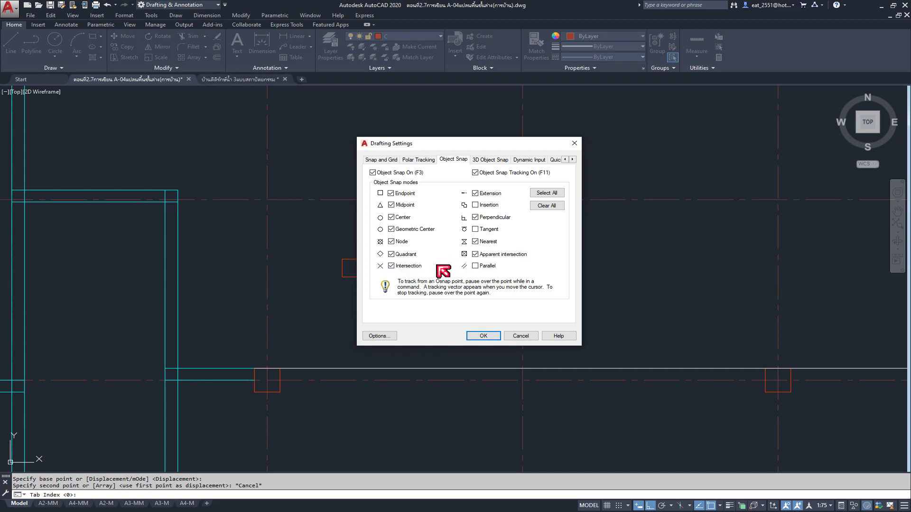
Apply the object snap settings and copy the 0.15 column square to four intersections along the upper grid line.
left_click(490, 337)
left_click(123, 46)
left_click(361, 260)
key("Return")
left_click(351, 268)
left_click(268, 199)
left_click(523, 199)
scroll(295, 223, "down", 4)
scroll(510, 219, "up", 3)
left_click(437, 208)
left_click(648, 208)
scroll(401, 235, "down", 3)
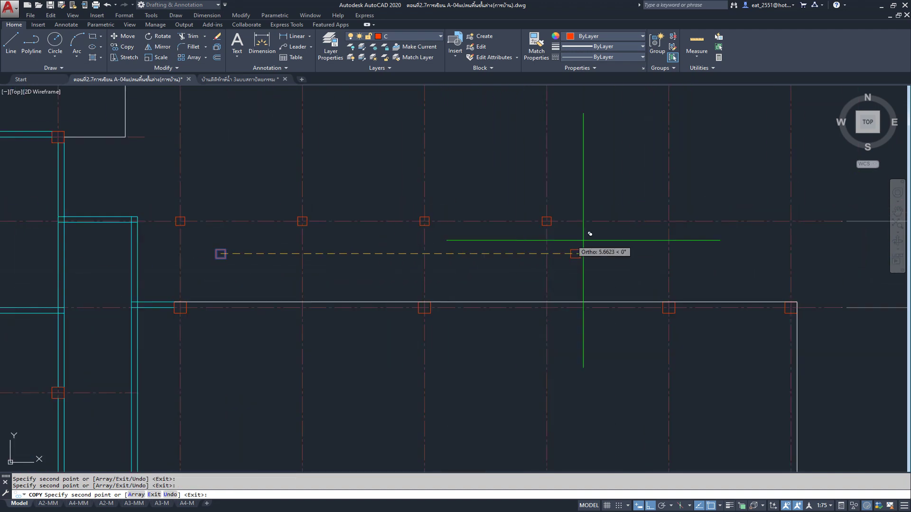
End the column copy and remove the stray column square.
middle_click_drag(735, 238, 486, 288)
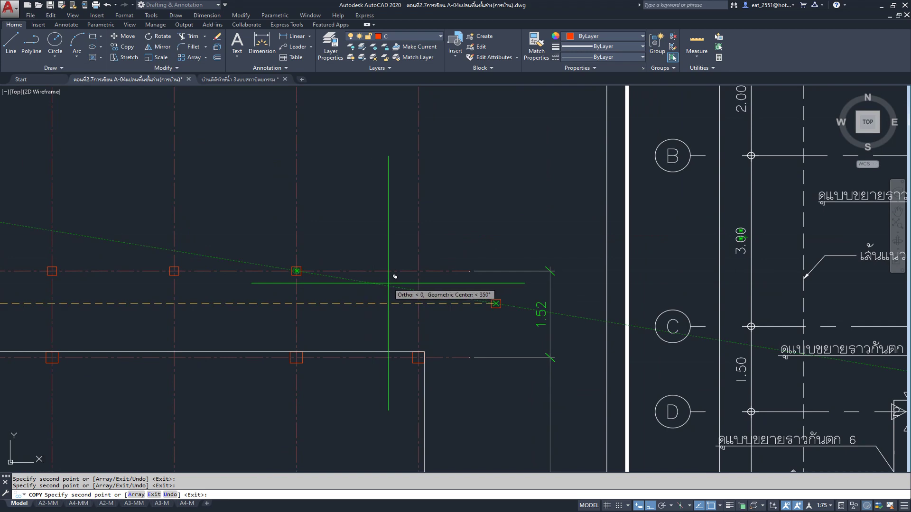
key("Escape")
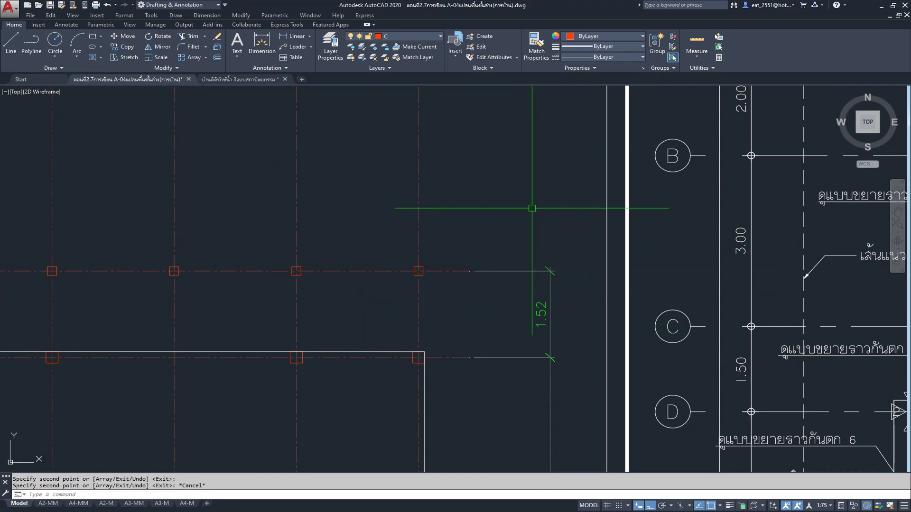
scroll(529, 206, "down", 5)
middle_click_drag(529, 207, 482, 205)
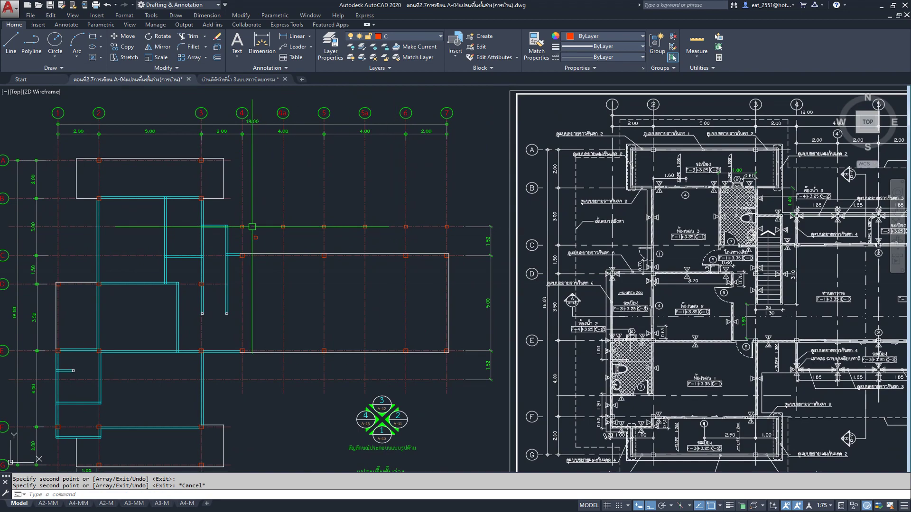
middle_click_drag(846, 214, 472, 215)
scroll(472, 215, "up", 2)
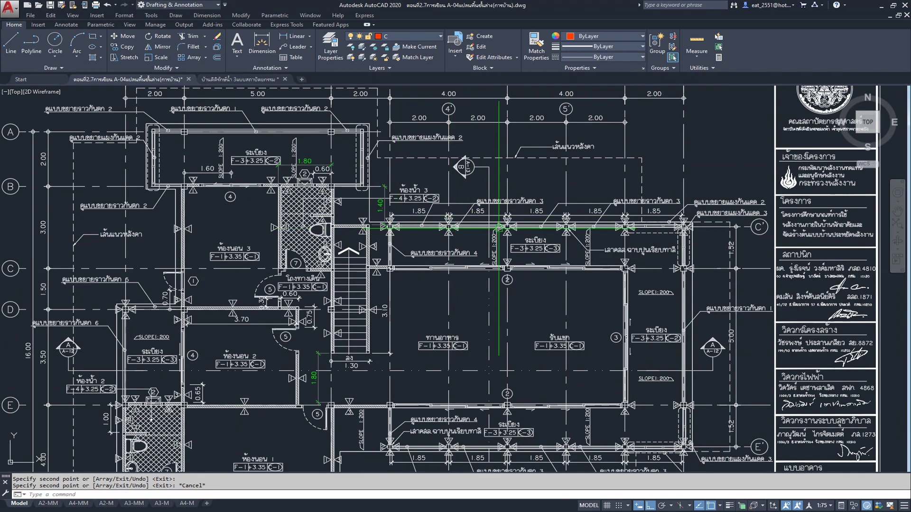
scroll(632, 227, "down", 3)
middle_click_drag(175, 236, 216, 237)
scroll(216, 237, "up", 2)
scroll(216, 237, "up", 2)
scroll(217, 237, "up", 1)
left_click(227, 237)
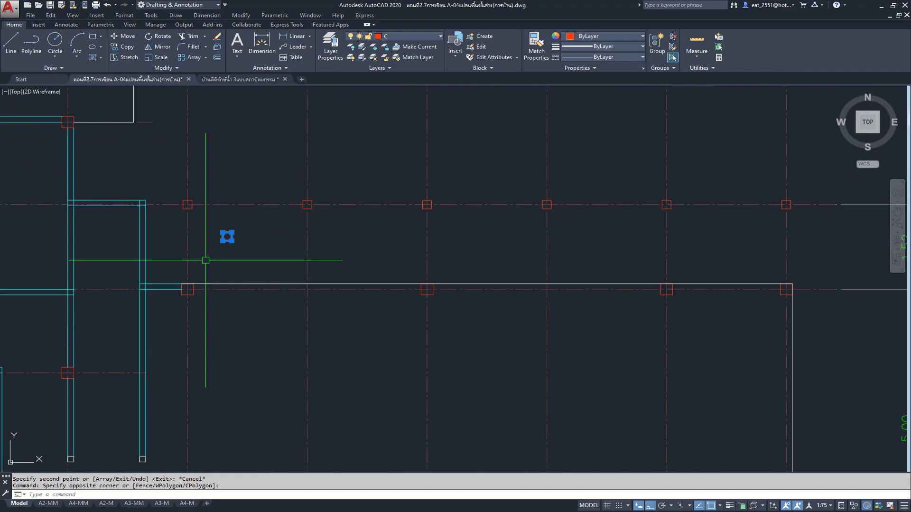
Copy the row of six columns from the upper grid line down onto the next grid line.
left_click(166, 190)
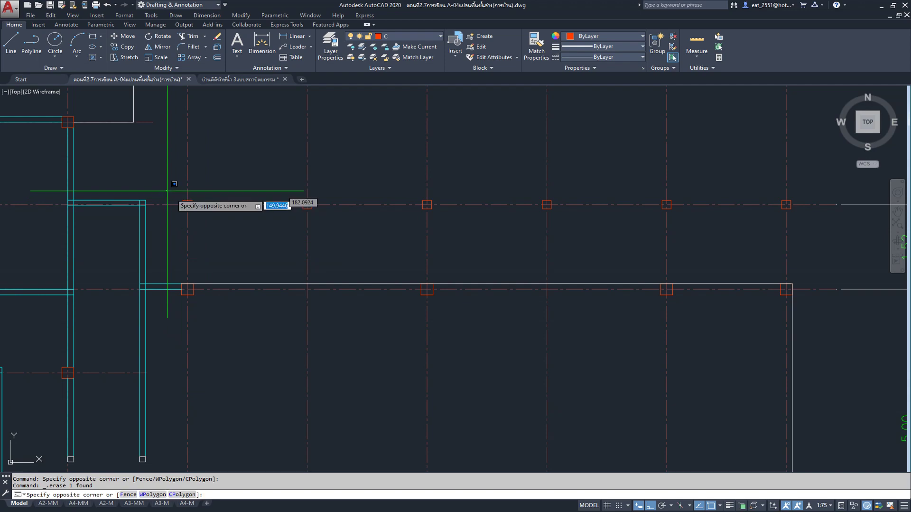
left_click(800, 231)
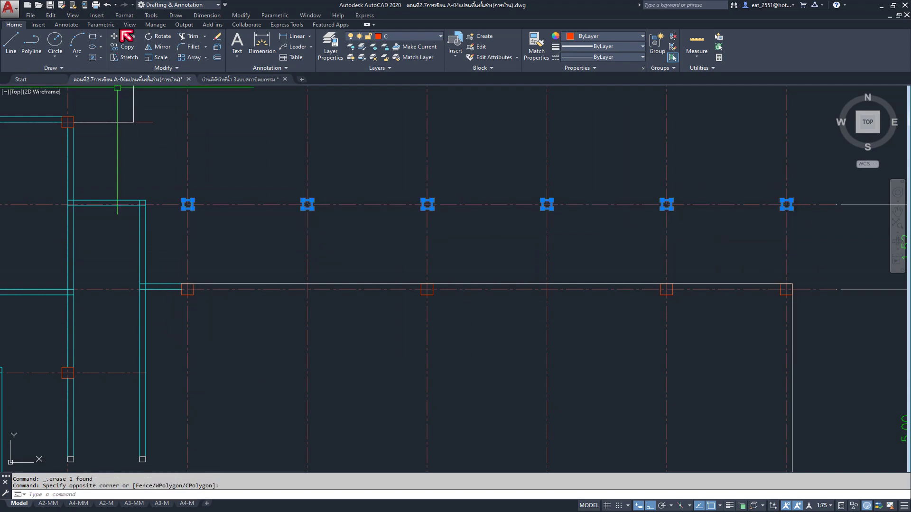
left_click(126, 46)
scroll(197, 202, "up", 5)
left_click(153, 221)
scroll(271, 154, "down", 7)
scroll(271, 154, "up", 4)
scroll(248, 311, "up", 2)
left_click(258, 314)
key("Escape")
scroll(295, 237, "down", 5)
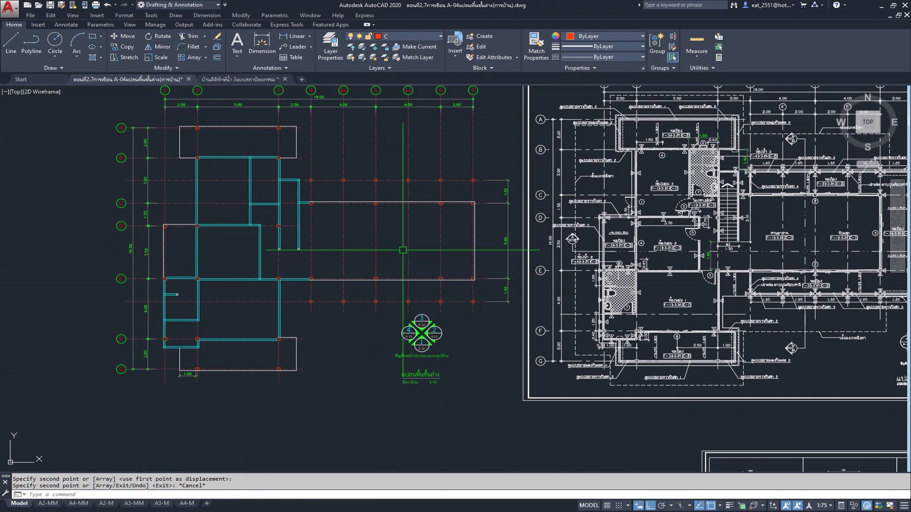
Bring the whole plan into view and make พื้นชั้น 2 the current layer.
middle_click_drag(427, 247, 483, 262)
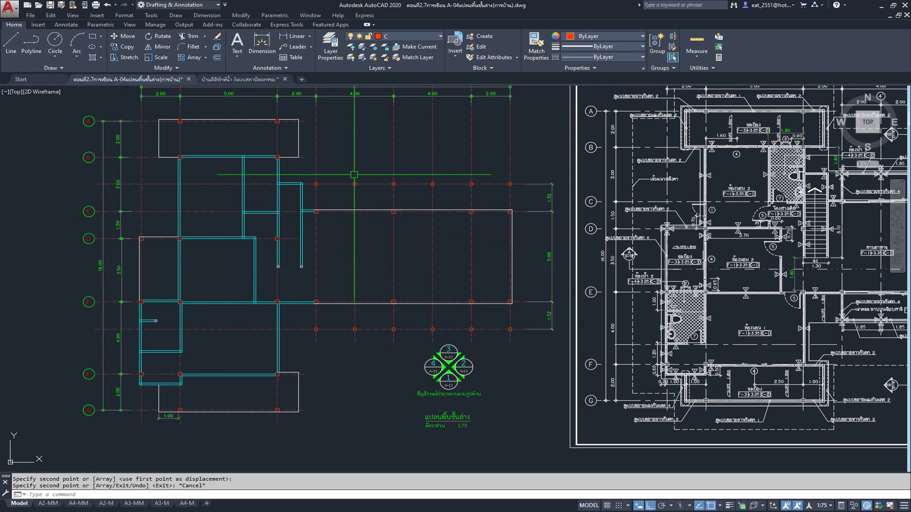
scroll(320, 165, "up", 3)
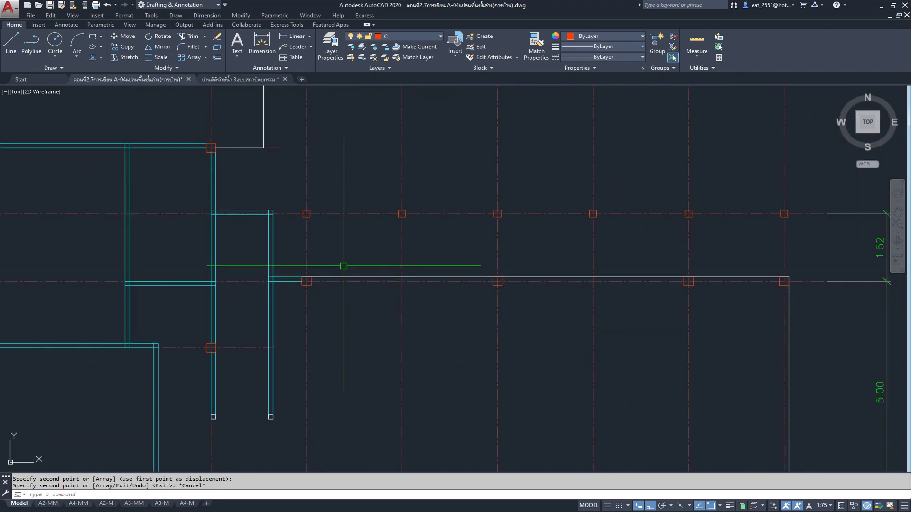
scroll(448, 238, "down", 2)
scroll(342, 227, "down", 1)
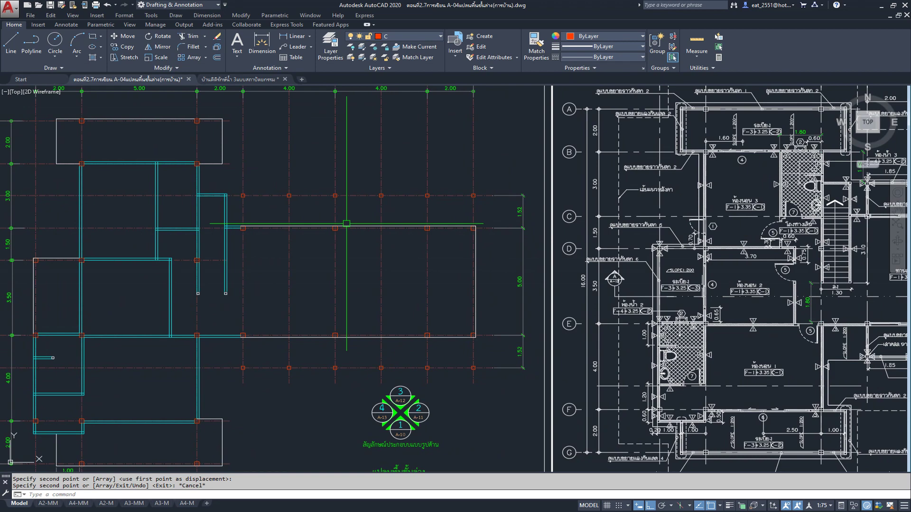
middle_click_drag(343, 231, 456, 239)
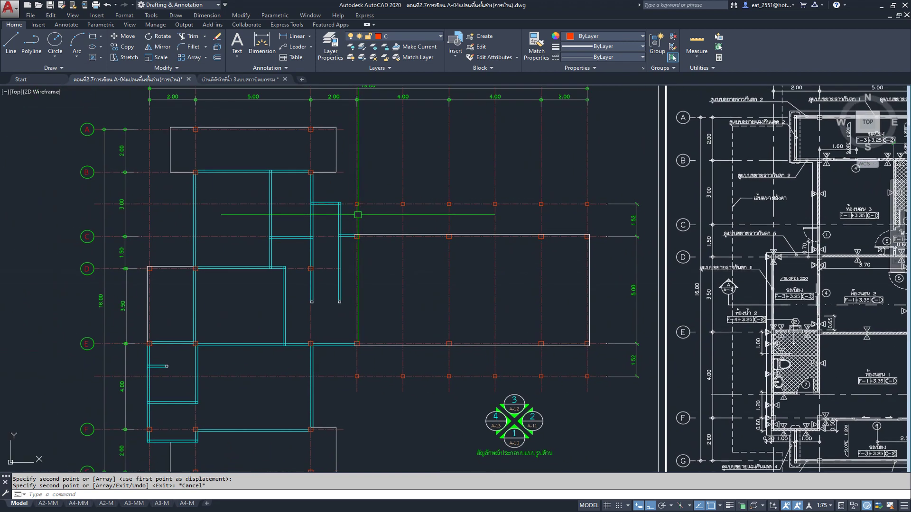
left_click(417, 36)
scroll(420, 285, "down", 3)
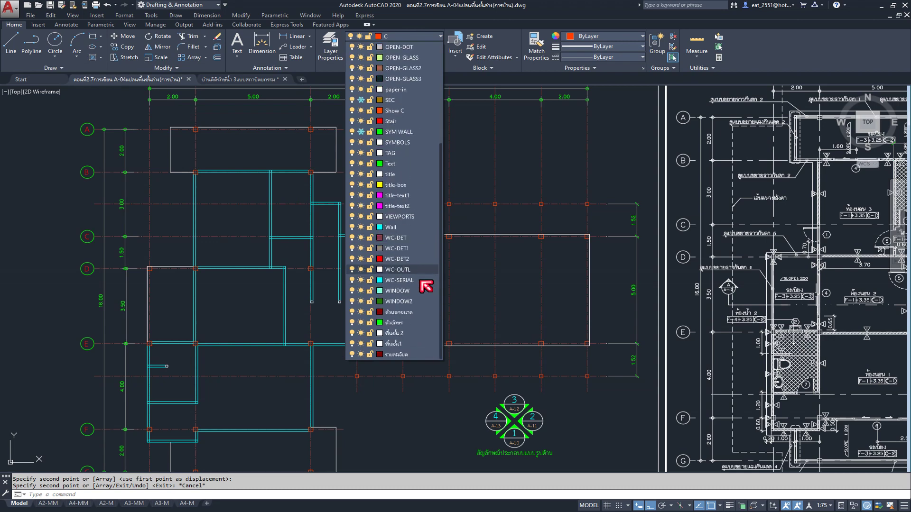
left_click(419, 335)
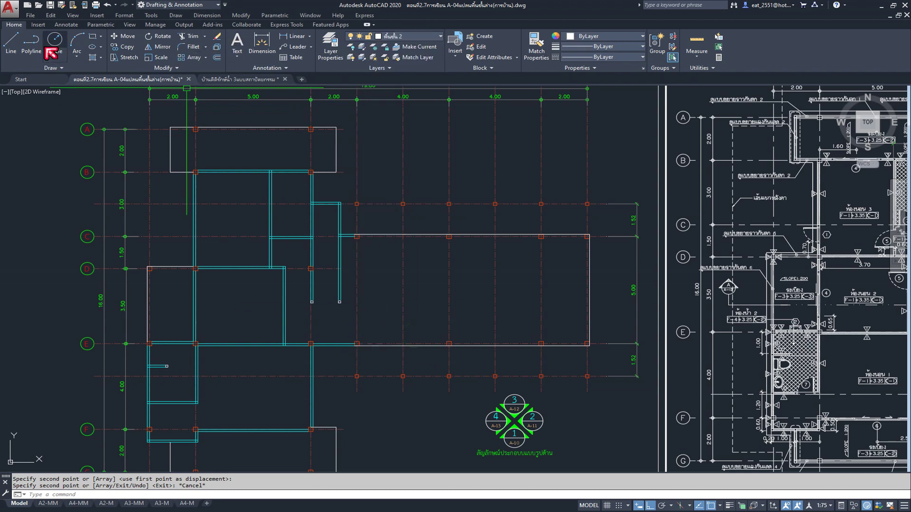
Start a polyline at the column corner and draw its first segment along the wing's upper grid line.
left_click(31, 42)
scroll(332, 187, "up", 5)
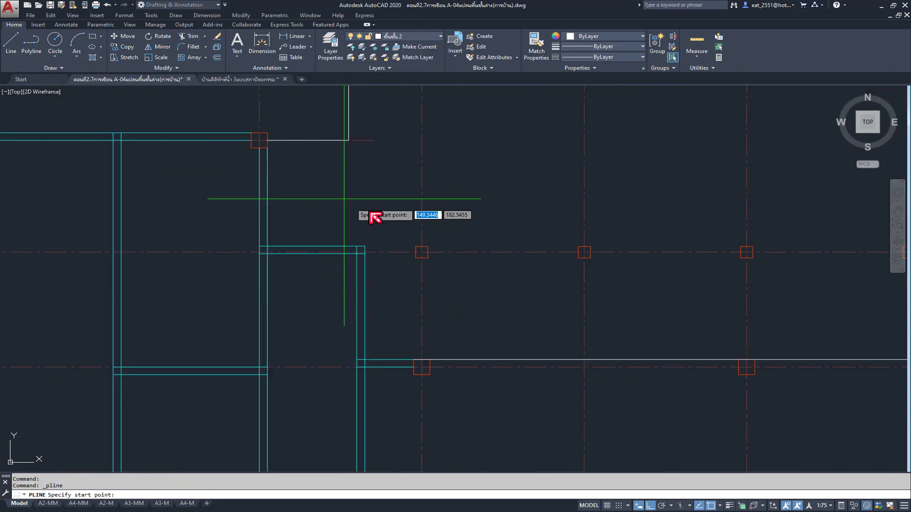
scroll(427, 251, "up", 3)
scroll(458, 254, "up", 1)
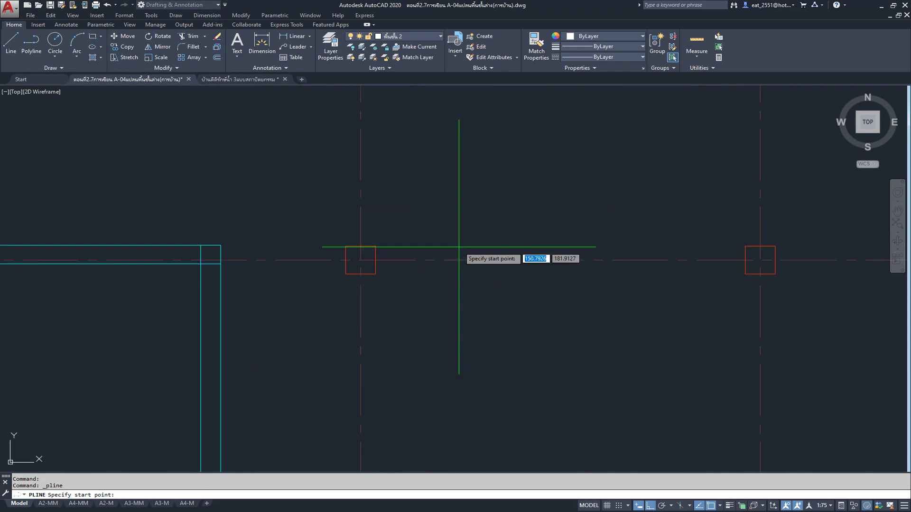
scroll(362, 190, "down", 6)
scroll(361, 204, "down", 2)
scroll(362, 204, "up", 5)
scroll(349, 199, "up", 1)
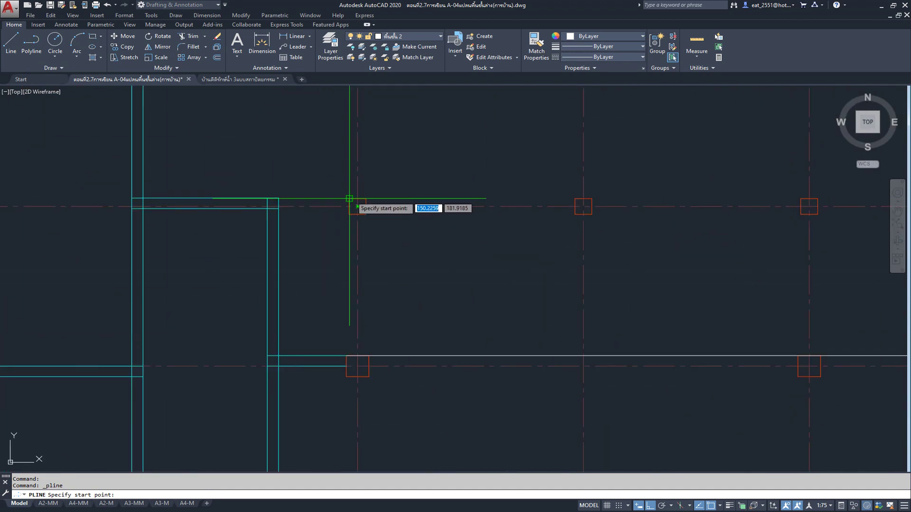
left_click(349, 198)
scroll(356, 199, "down", 4)
scroll(362, 189, "up", 2)
scroll(400, 202, "up", 3)
left_click(413, 200)
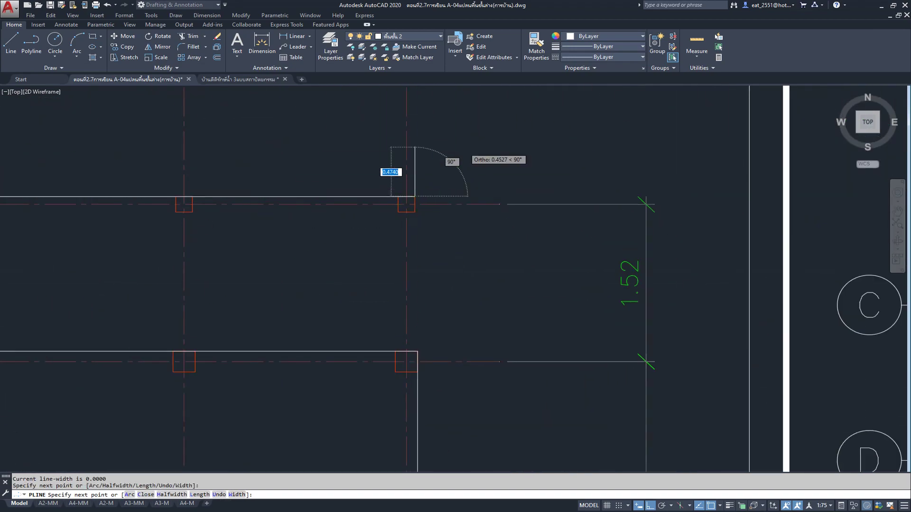
scroll(465, 157, "down", 5)
scroll(457, 232, "up", 2)
scroll(458, 232, "up", 5)
scroll(451, 240, "up", 3)
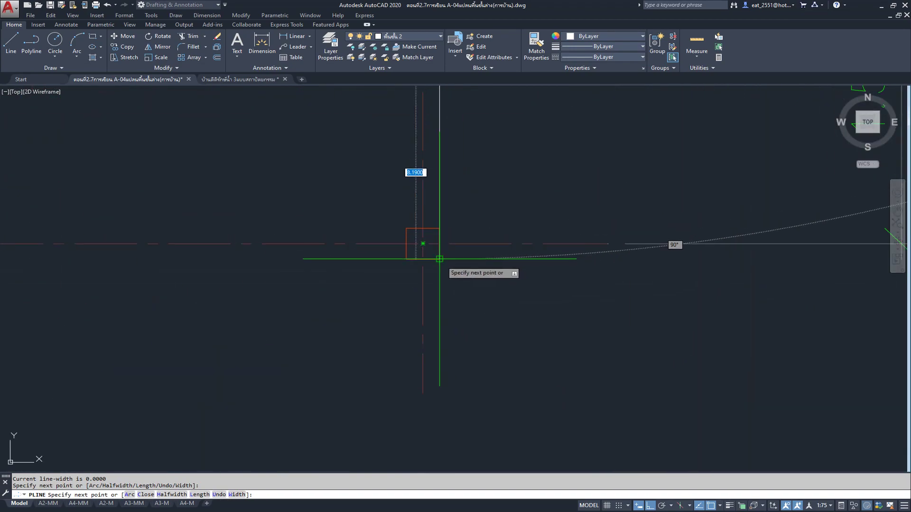
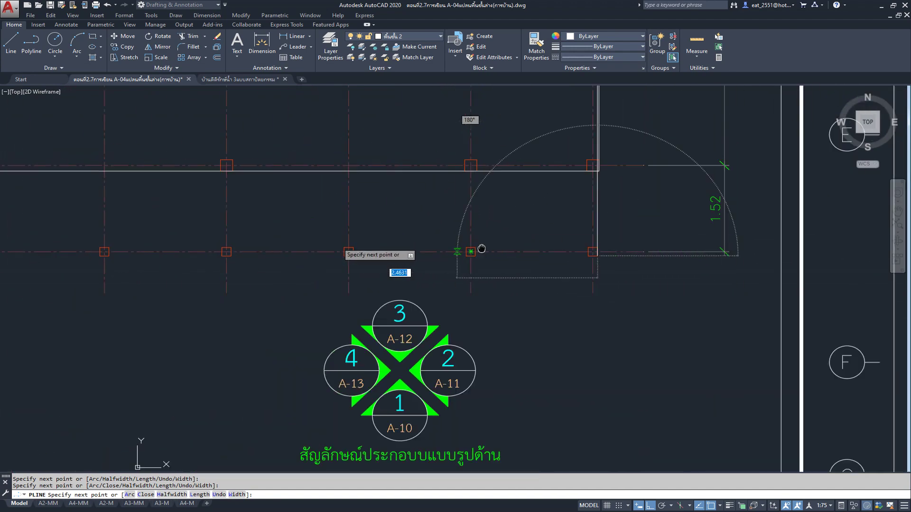
Cancel the unfinished polyline and frame the traced cyan plan beside the reference floor plan.
scroll(361, 251, "up", 1)
scroll(164, 252, "up", 3)
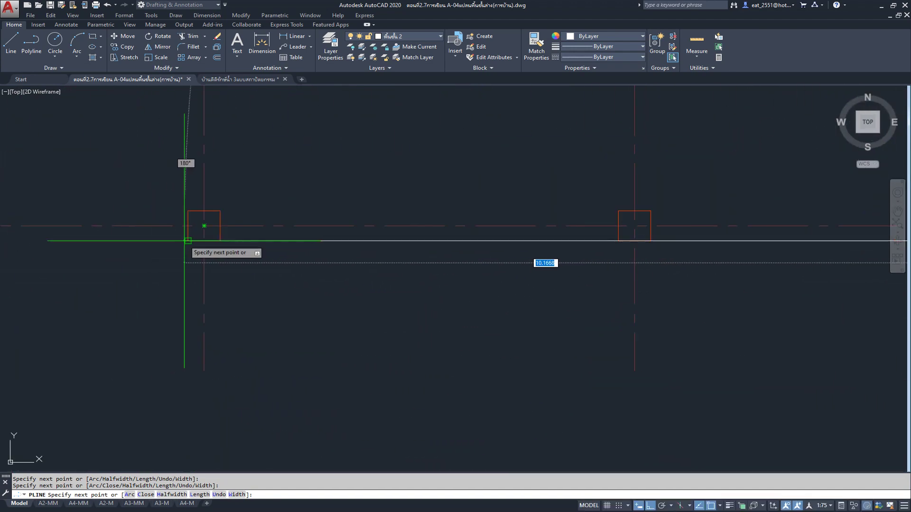
key("Escape")
scroll(165, 272, "down", 5)
scroll(311, 280, "down", 3)
mouse_move(362, 236)
middle_mouse_down()
mouse_move(360, 264)
mouse_move(170, 276)
middle_mouse_up()
scroll(616, 205, "up", 2)
scroll(617, 204, "up", 1)
scroll(617, 204, "down", 2)
mouse_move(299, 233)
middle_mouse_down()
mouse_move(591, 202)
mouse_move(332, 246)
middle_mouse_up()
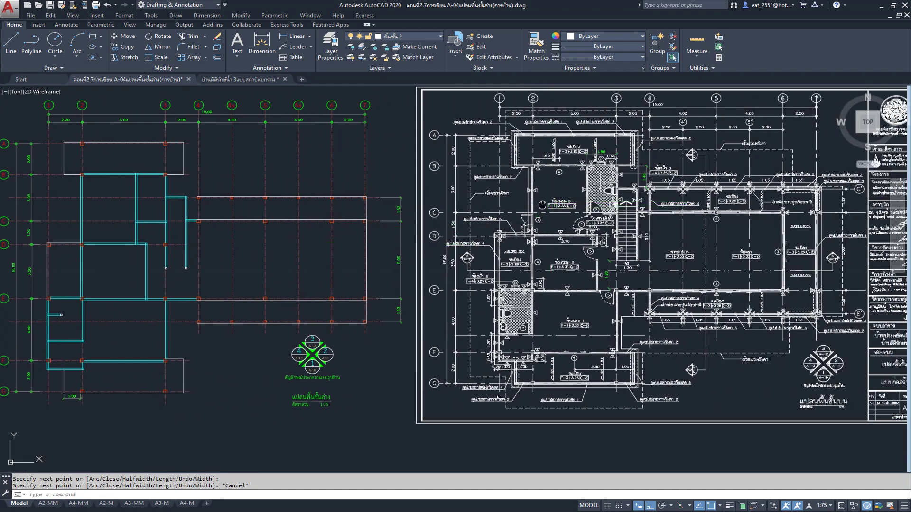
Pan and zoom to show the reference plan's upper-left rooms.
middle_click_drag(552, 202, 484, 204)
scroll(449, 128, "up", 3)
scroll(448, 128, "up", 1)
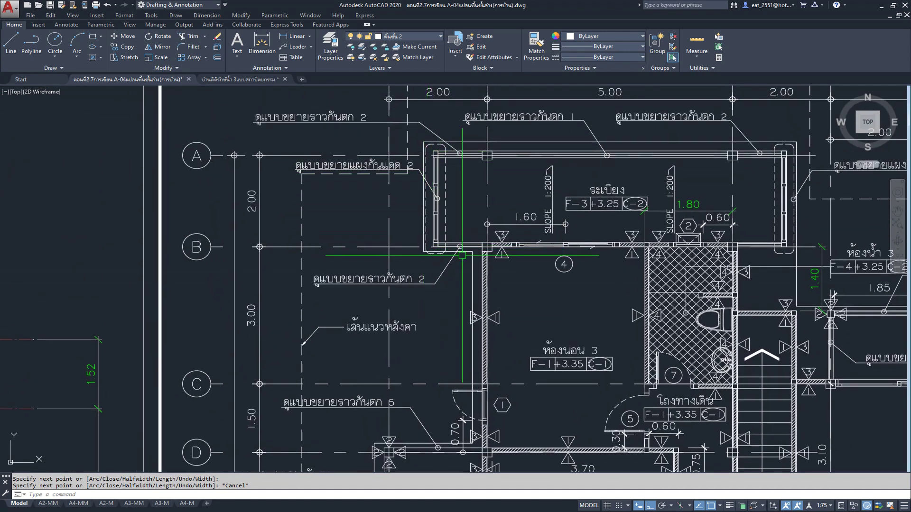
scroll(433, 242, "down", 1)
middle_click_drag(633, 241, 469, 231)
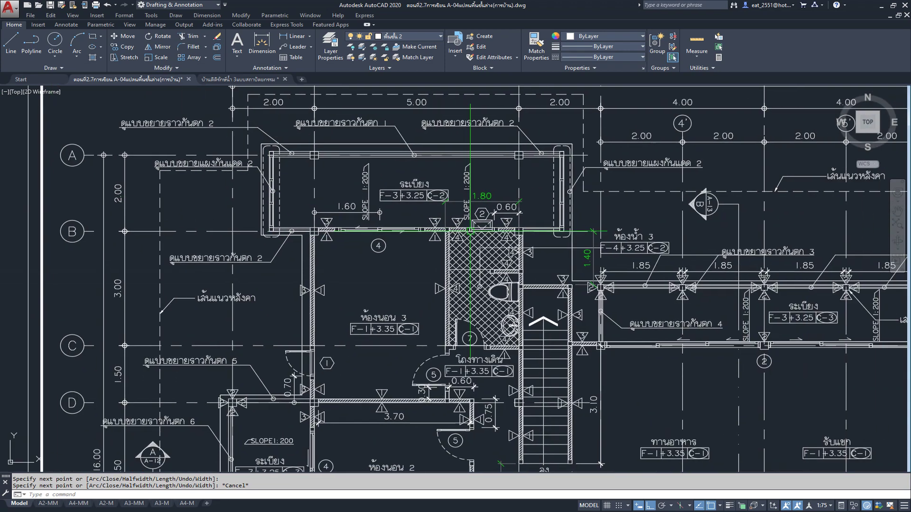
scroll(616, 167, "up", 1)
scroll(593, 172, "down", 1)
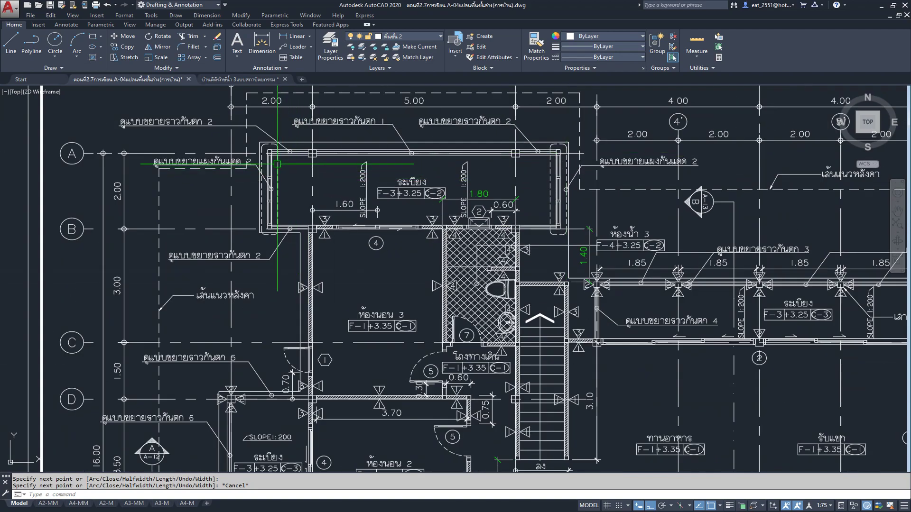
scroll(308, 311, "down", 3)
scroll(379, 270, "up", 3)
Zoom in on the wall junction near grid D and start a linear dimension.
scroll(450, 231, "up", 1)
scroll(450, 231, "up", 1)
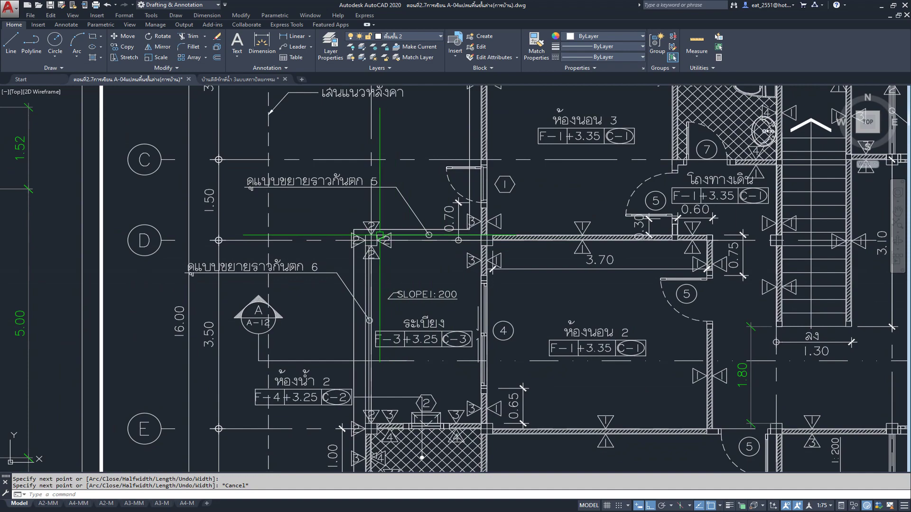
scroll(380, 235, "up", 2)
scroll(383, 224, "down", 1)
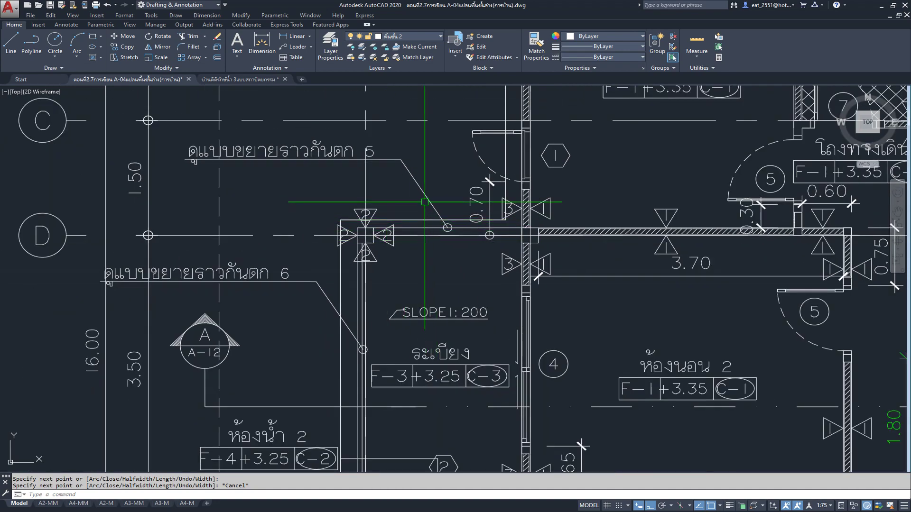
scroll(341, 284, "up", 2)
scroll(342, 254, "down", 2)
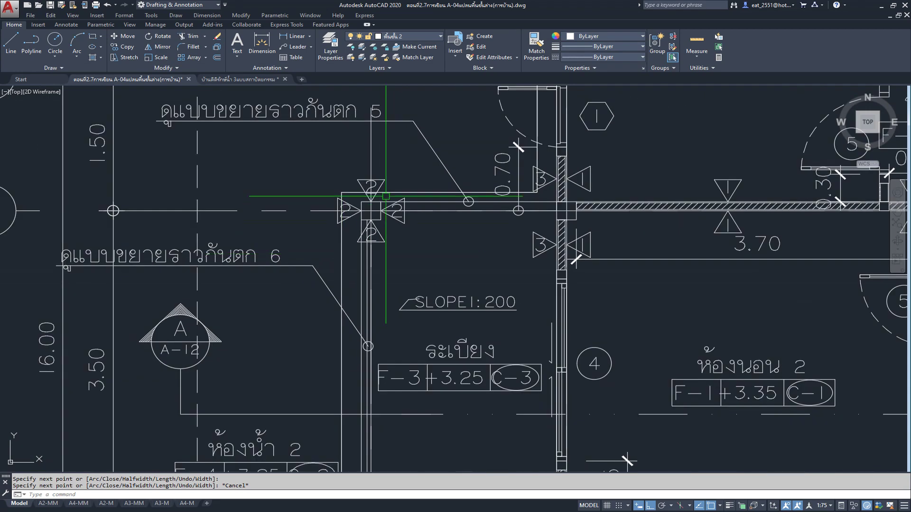
scroll(551, 148, "up", 2)
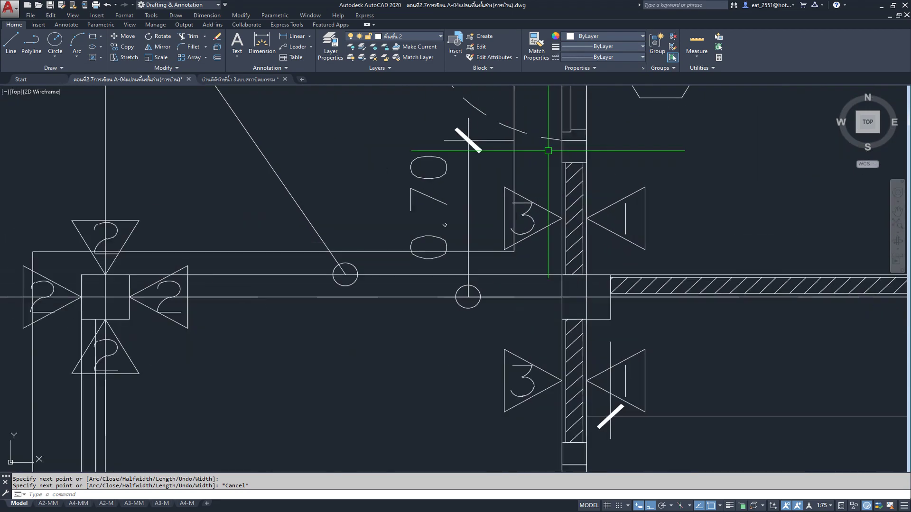
left_click(298, 41)
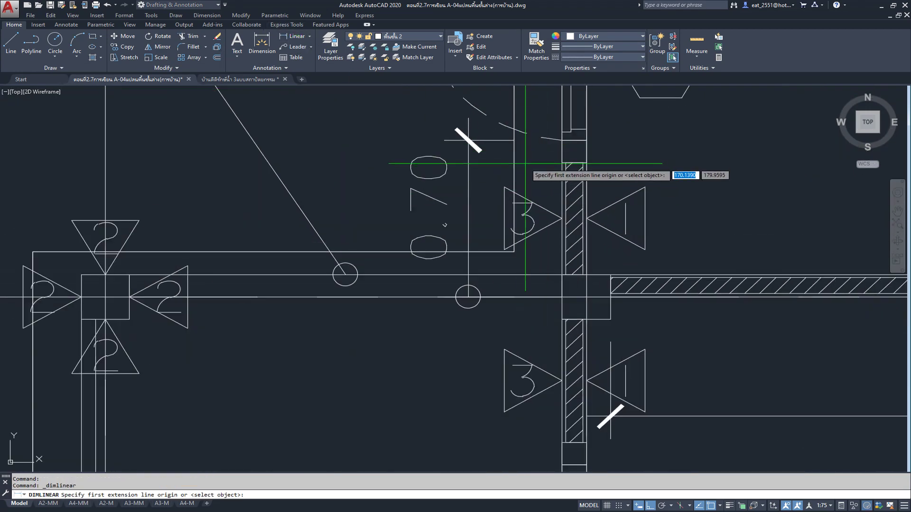
Measure across the reference wall with a trial linear dimension, reading 0.20, then cancel it.
left_click(514, 163)
left_click(561, 162)
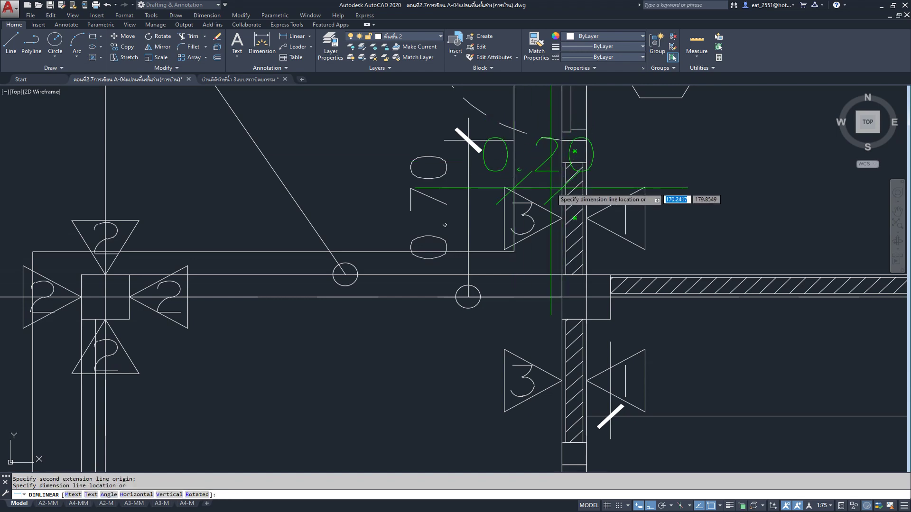
key("Escape")
scroll(508, 159, "down", 2)
key("space")
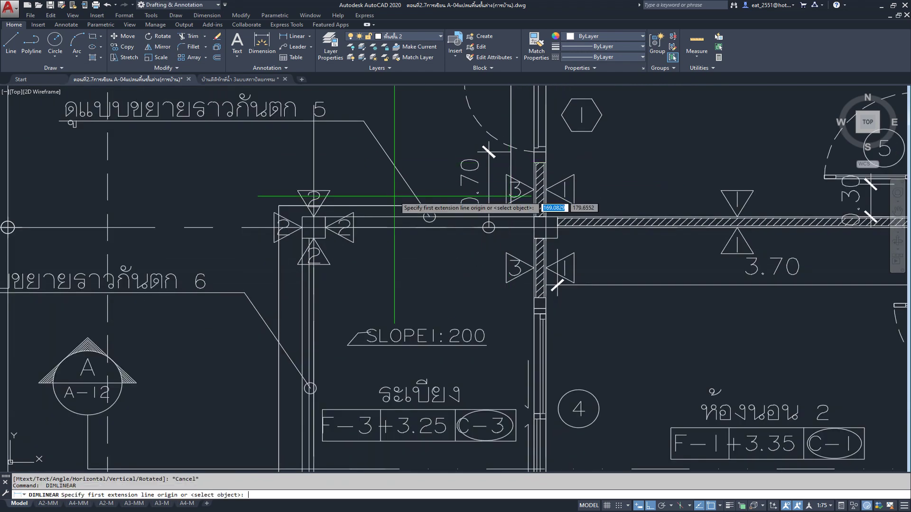
left_click(383, 217)
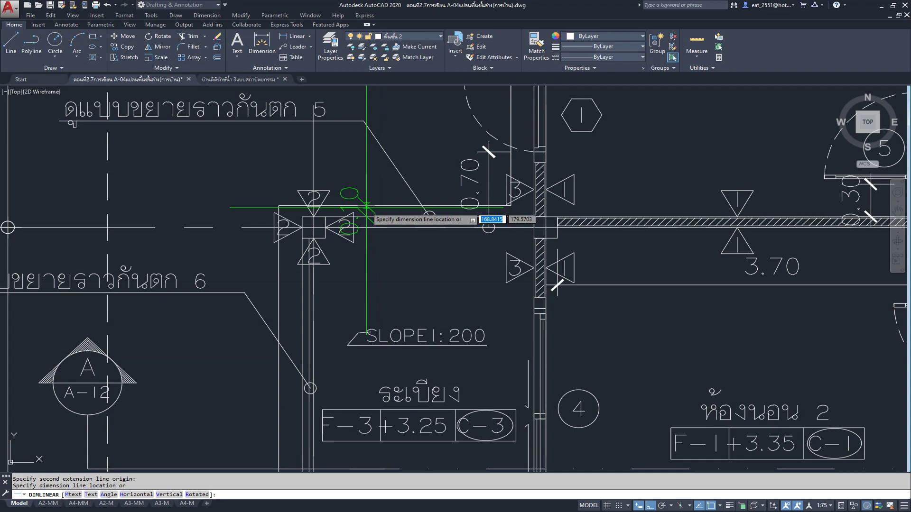
scroll(372, 209, "up", 2)
key("Escape")
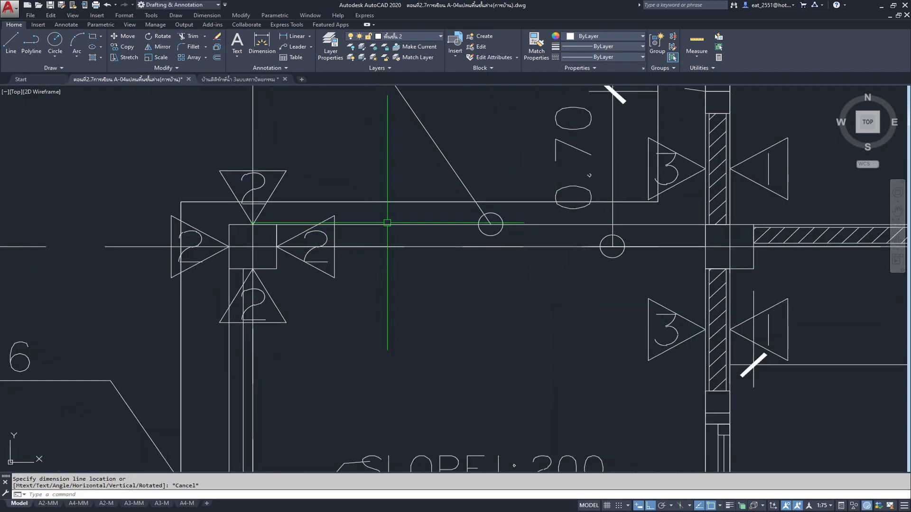
Zoom out and pan so the traced and reference plans are both visible.
scroll(387, 223, "down", 3)
scroll(387, 222, "down", 2)
scroll(387, 223, "down", 1)
middle_click_drag(51, 192, 364, 197)
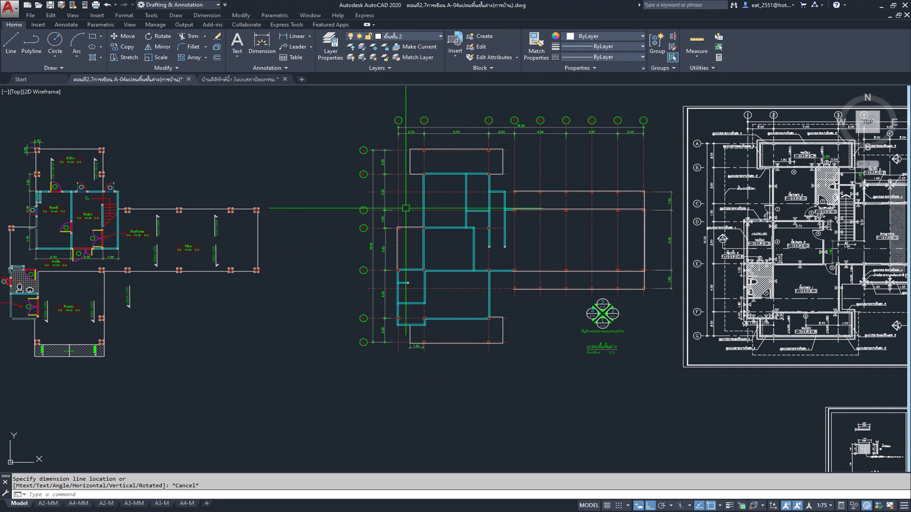
Make Green the current object colour and start a polyline.
left_click(607, 37)
left_click(587, 126)
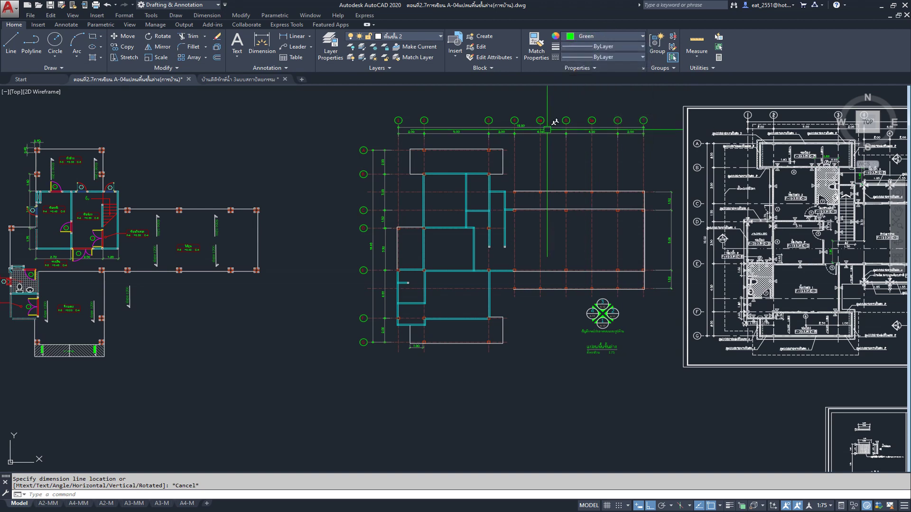
left_click(40, 49)
Zoom to the traced plan's top room between grids A and B.
scroll(532, 161, "up", 2)
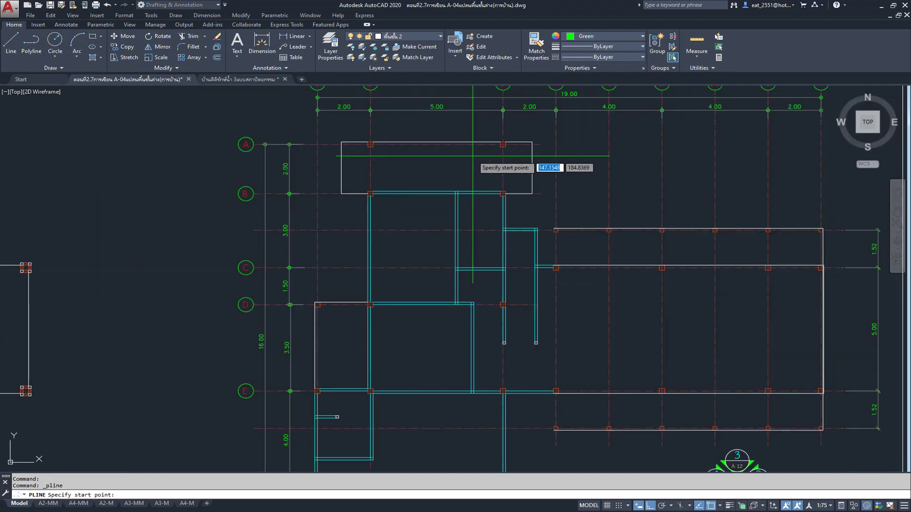
scroll(511, 156, "up", 2)
middle_click_drag(512, 155, 583, 174)
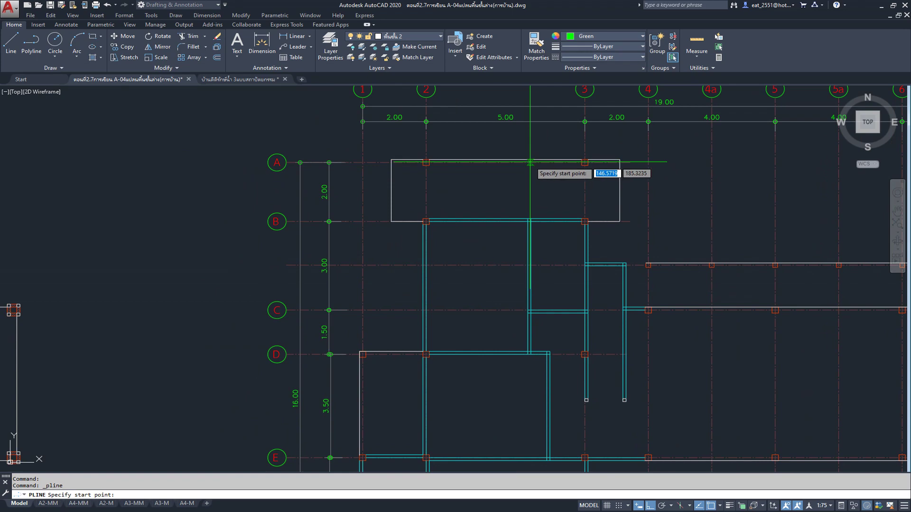
scroll(585, 172, "down", 3)
scroll(588, 173, "up", 4)
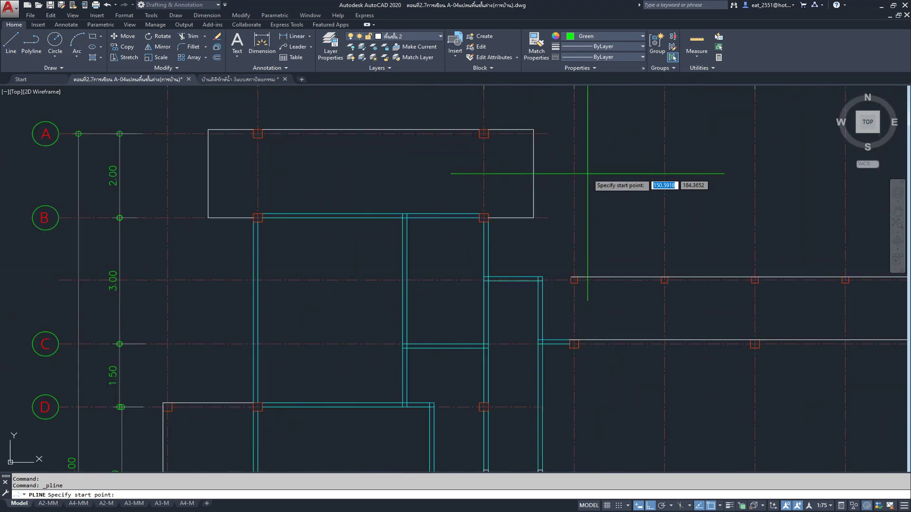
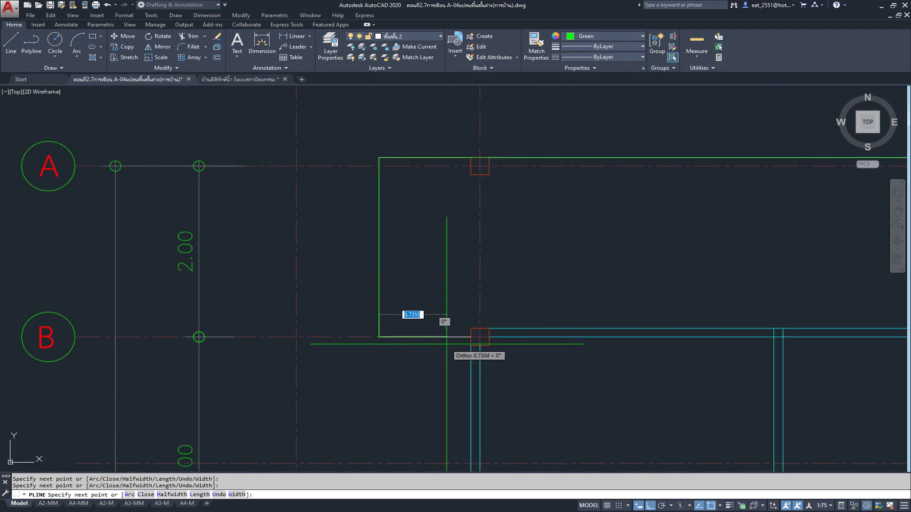
Continue the green outline polyline from the column corner to the next wall vertex.
scroll(463, 312, "down", 3)
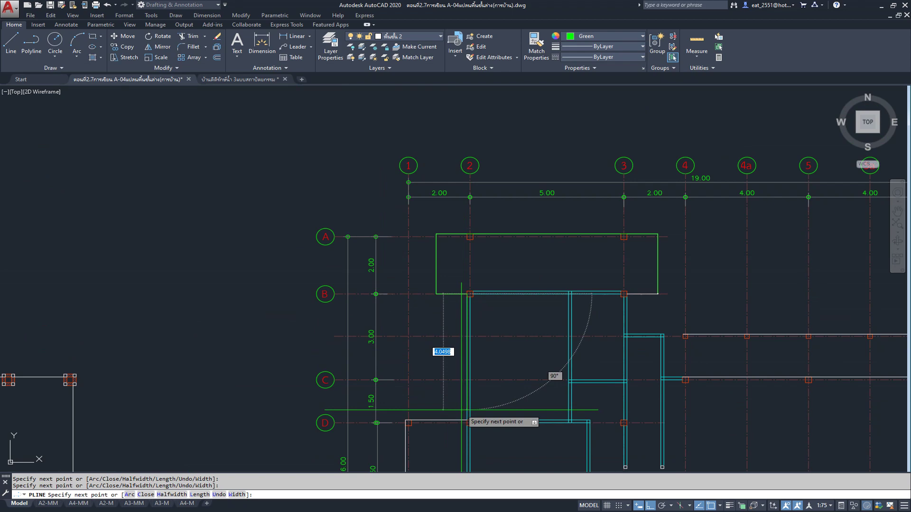
scroll(553, 375, "up", 2)
scroll(496, 285, "up", 1)
scroll(495, 284, "up", 3)
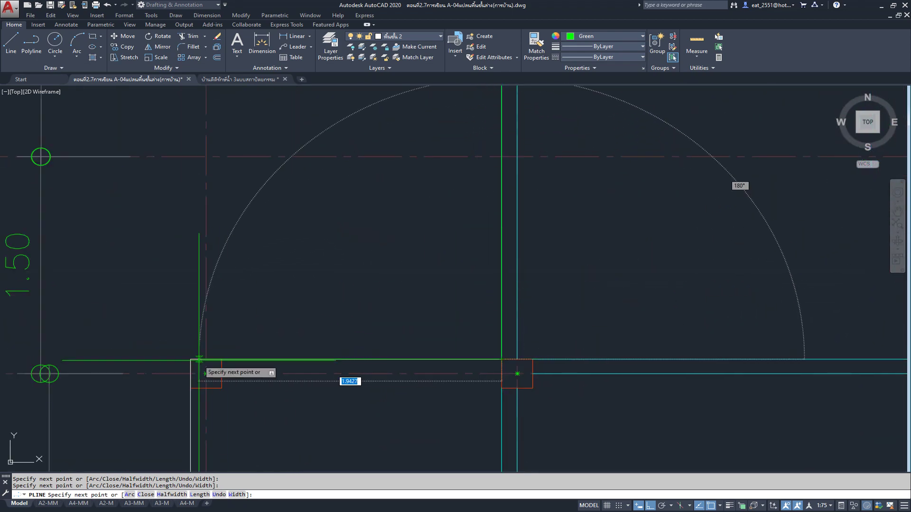
scroll(471, 223, "down", 3)
scroll(470, 224, "down", 4)
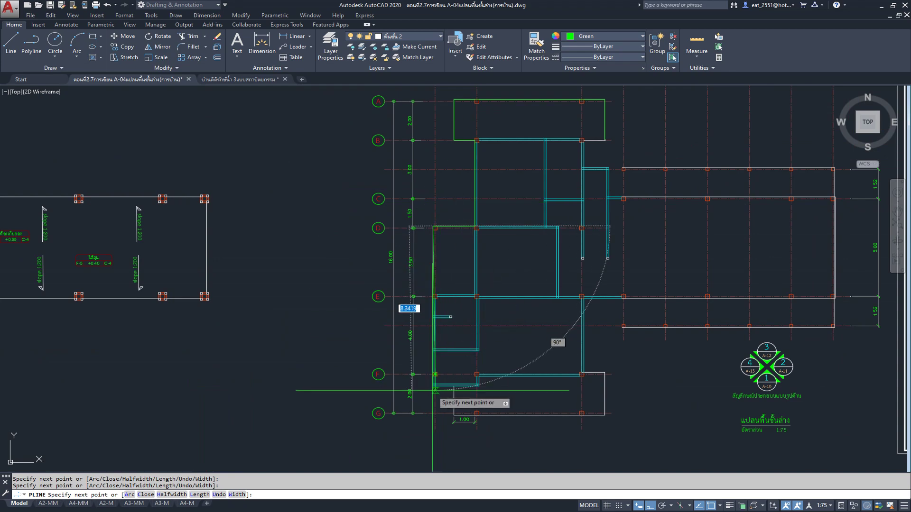
scroll(356, 377, "up", 2)
scroll(419, 350, "up", 3)
left_click(418, 336)
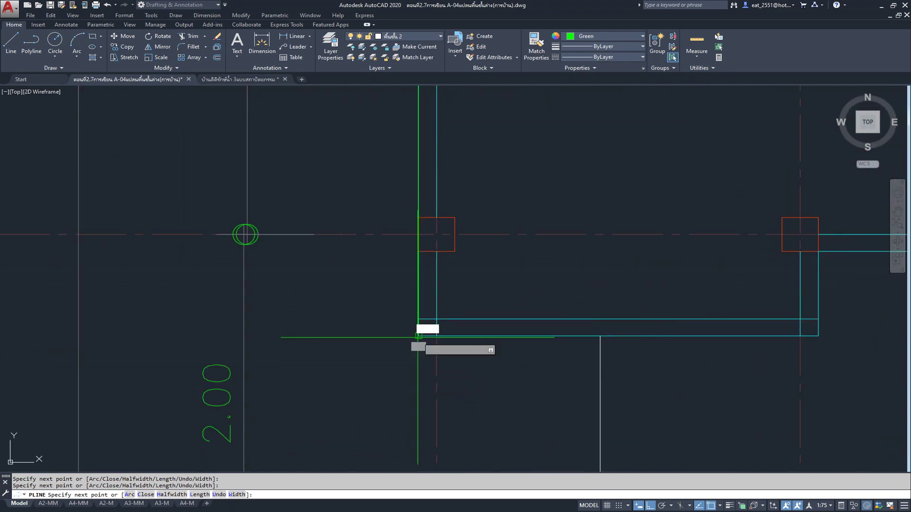
left_click(600, 335)
scroll(598, 340, "down", 3)
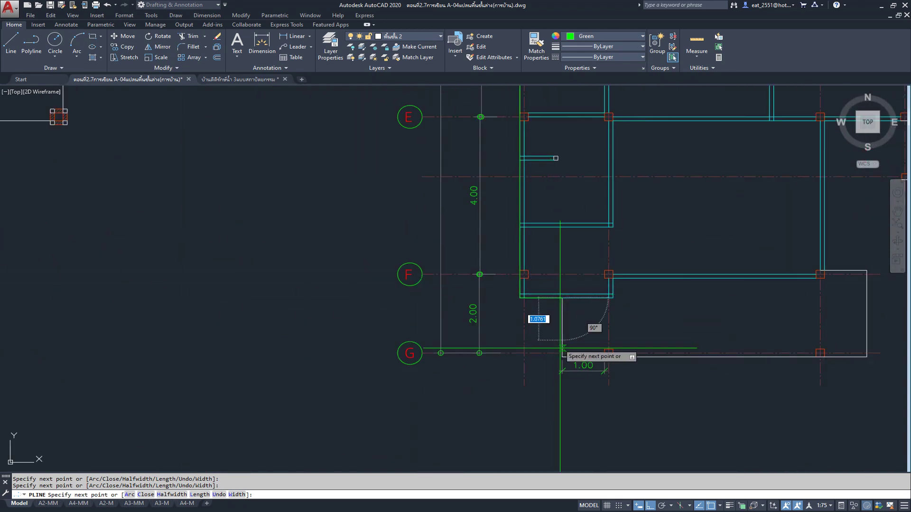
scroll(550, 349, "up", 2)
scroll(546, 323, "down", 5)
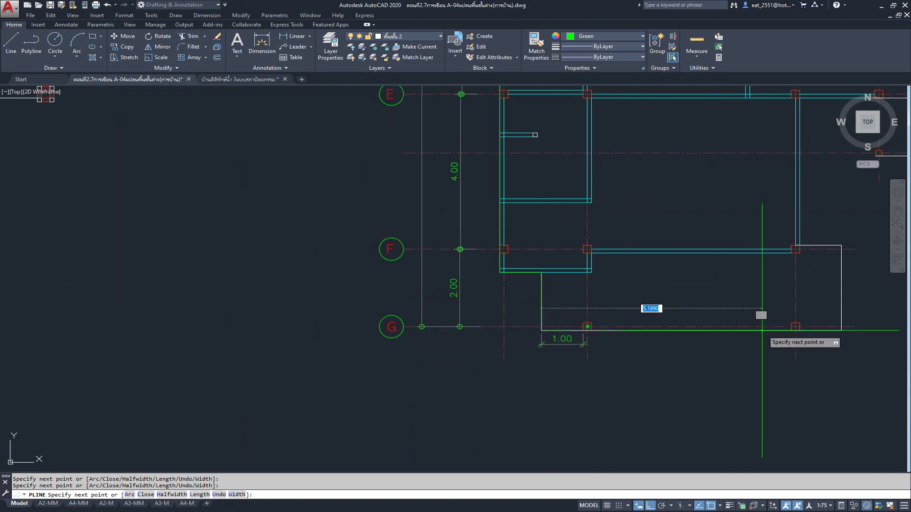
Run the outline round the lower-right corner, up to grid F and back along it, then end the polyline.
middle_click_drag(756, 315, 383, 325)
left_click(458, 336)
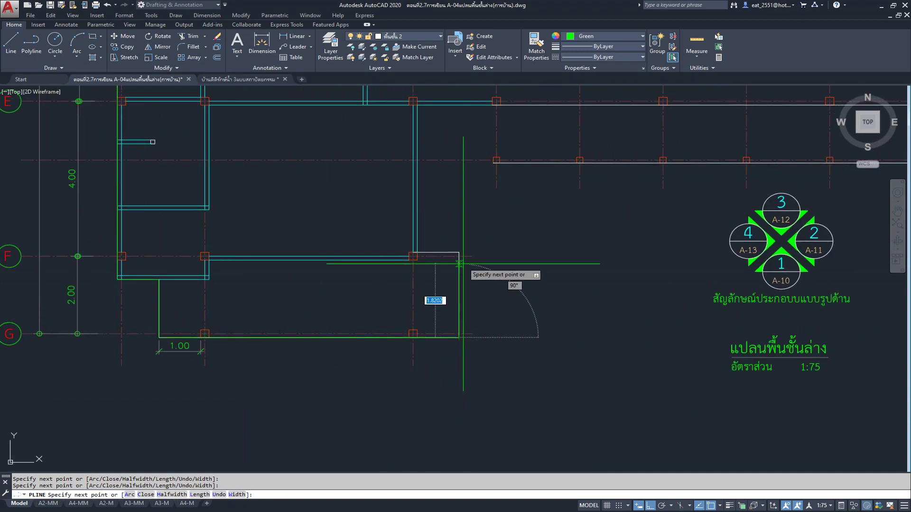
left_click(458, 252)
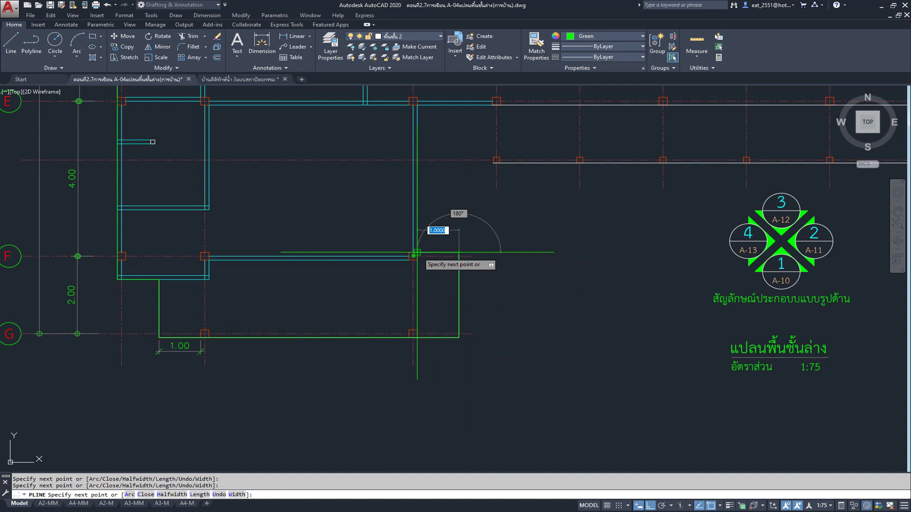
left_click(417, 252)
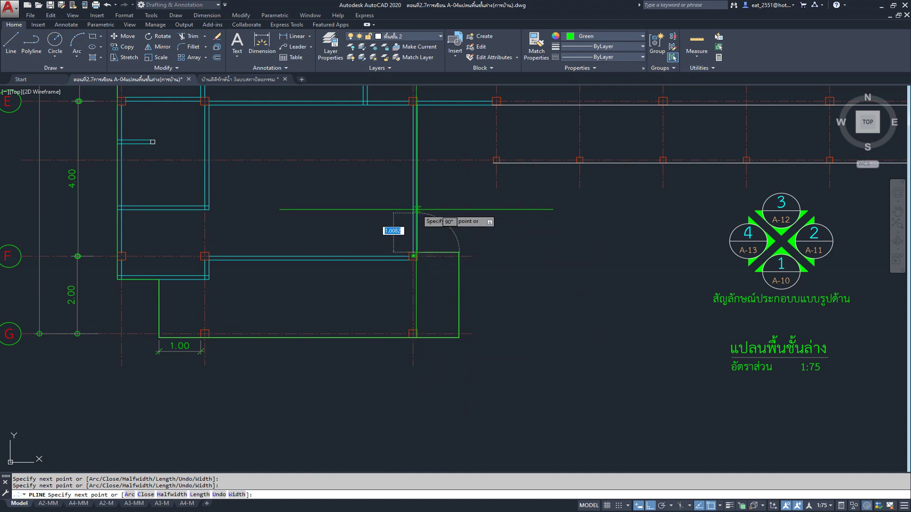
scroll(419, 223, "up", 3)
scroll(426, 227, "up", 2)
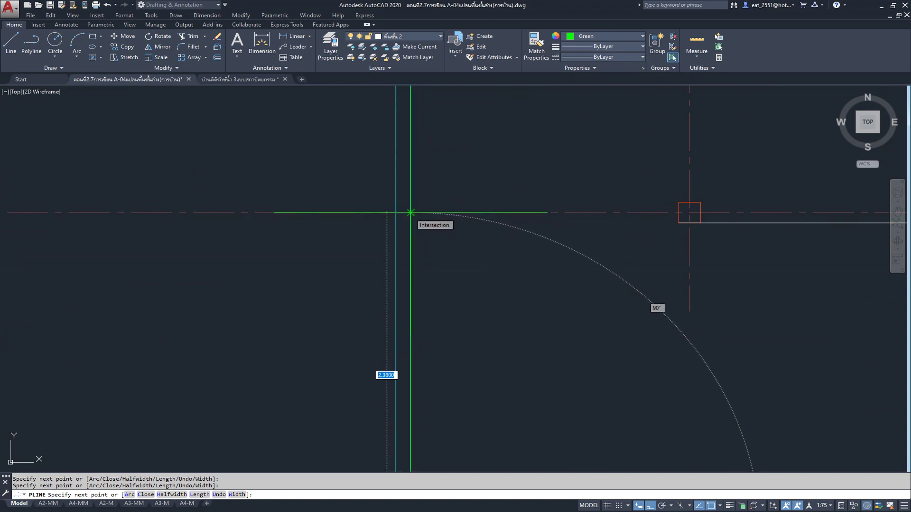
scroll(420, 253, "down", 6)
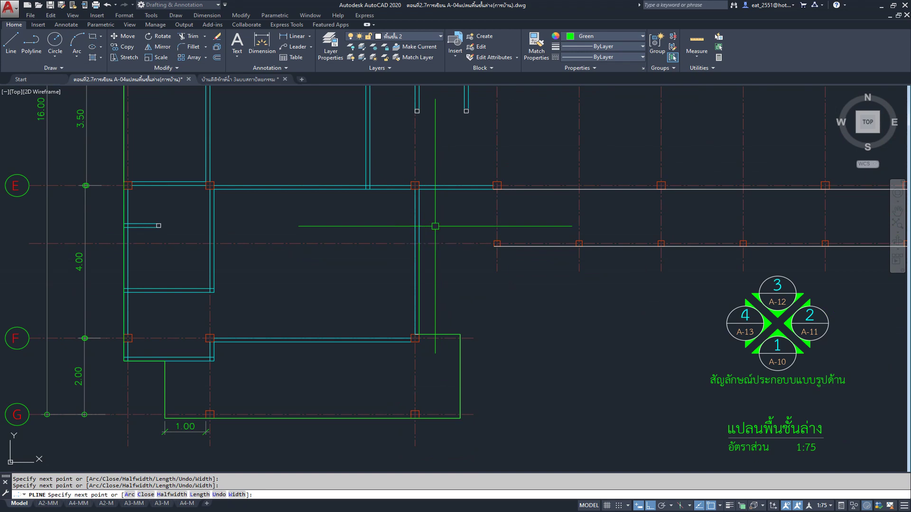
key("Escape")
scroll(435, 226, "down", 3)
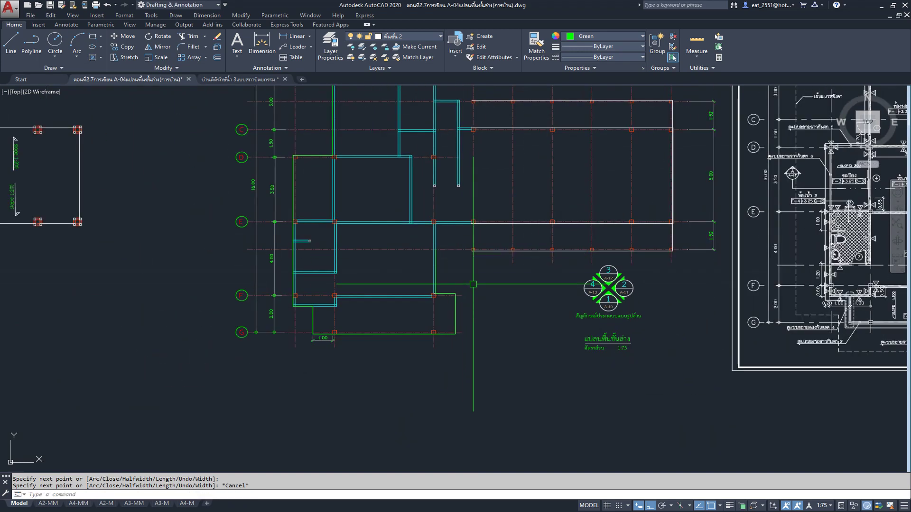
middle_click_drag(473, 284, 453, 280)
middle_click_drag(816, 323, 527, 288)
scroll(557, 270, "up", 4)
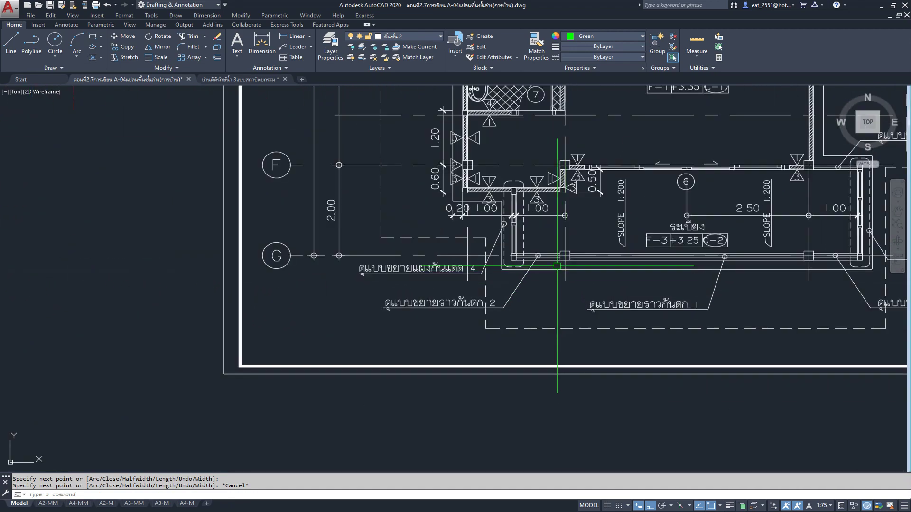
scroll(557, 266, "down", 3)
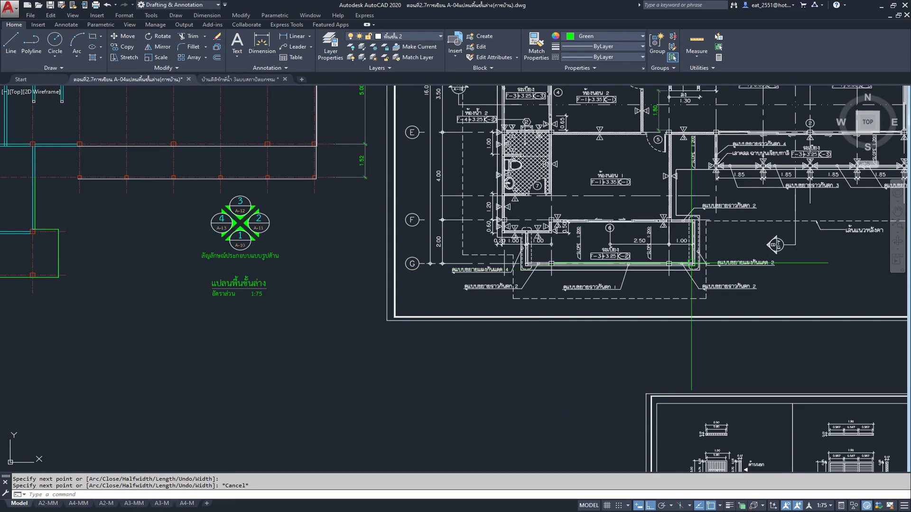
middle_click_drag(689, 209, 701, 236)
scroll(699, 194, "up", 2)
scroll(698, 194, "up", 3)
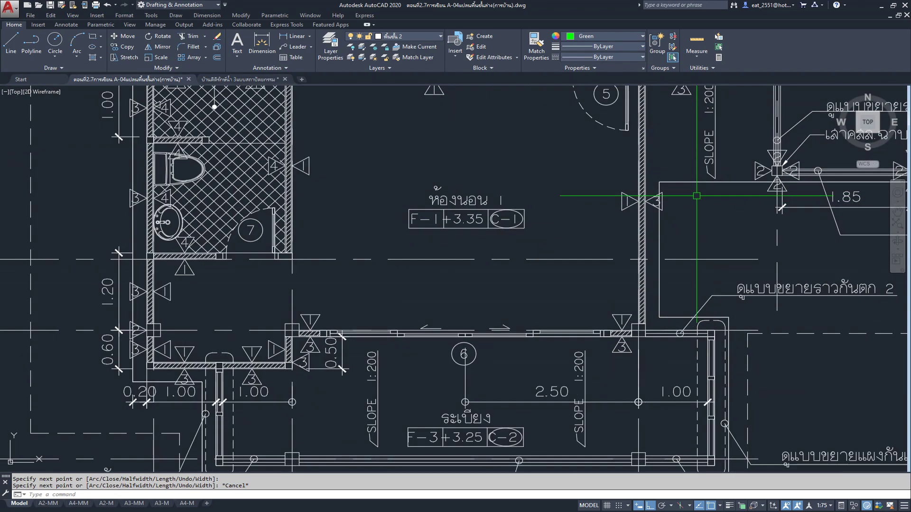
scroll(688, 197, "down", 5)
mouse_move(245, 248)
middle_mouse_down()
mouse_move(475, 224)
mouse_move(588, 317)
middle_mouse_up()
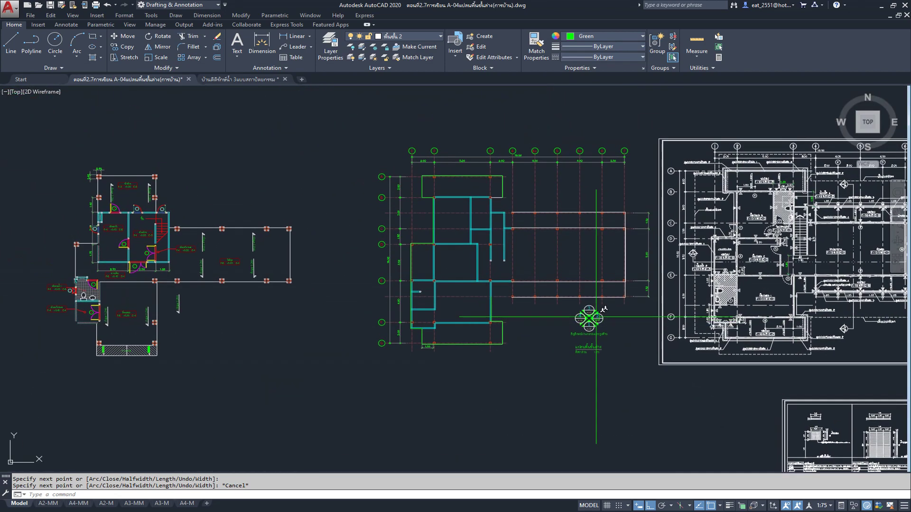
Offset the green wall outline 0.2 to the outside.
left_click(220, 62)
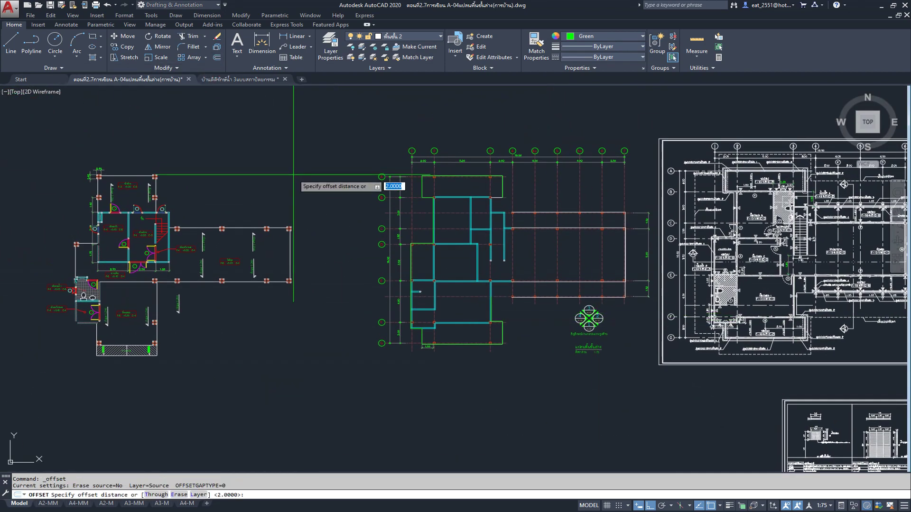
type(".2")
key("Return")
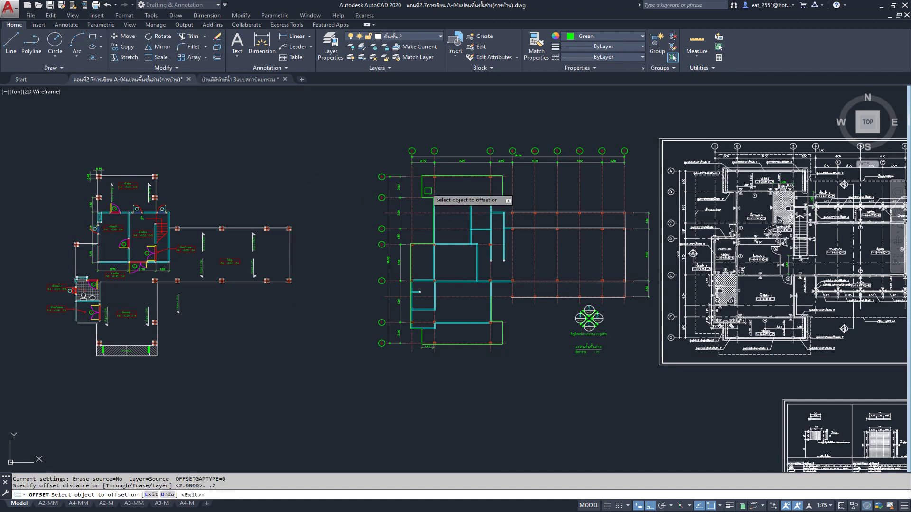
scroll(421, 174, "up", 2)
left_click(423, 193)
left_click(410, 171)
middle_click_drag(299, 273, 327, 204)
key("Escape")
Delete the original green outline and centre the plan beside the reference sheet.
left_click(451, 128)
key("Delete")
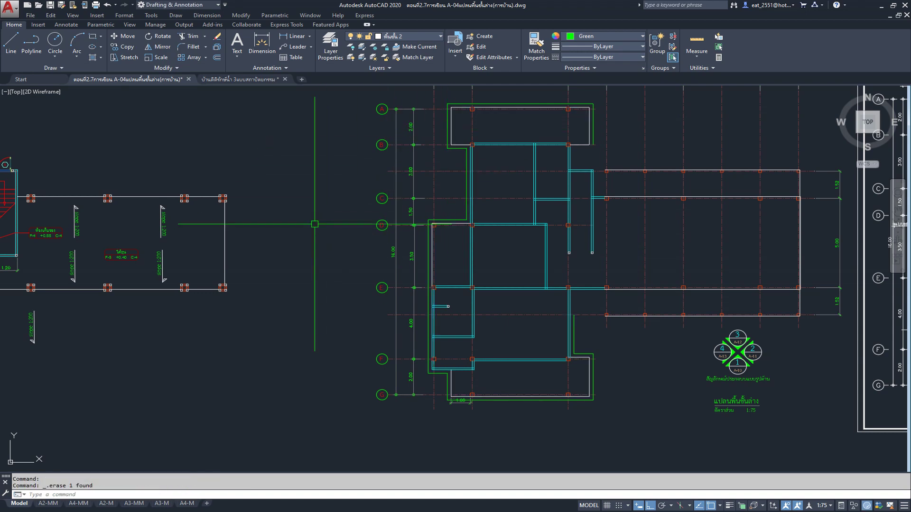
scroll(584, 285, "up", 2)
scroll(617, 308, "down", 3)
scroll(644, 327, "down", 1)
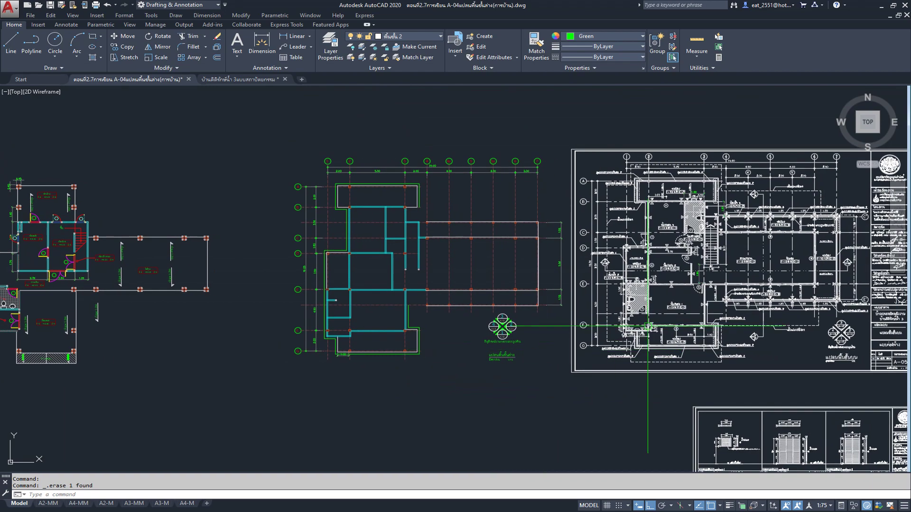
scroll(644, 326, "up", 3)
middle_click_drag(588, 185, 597, 268)
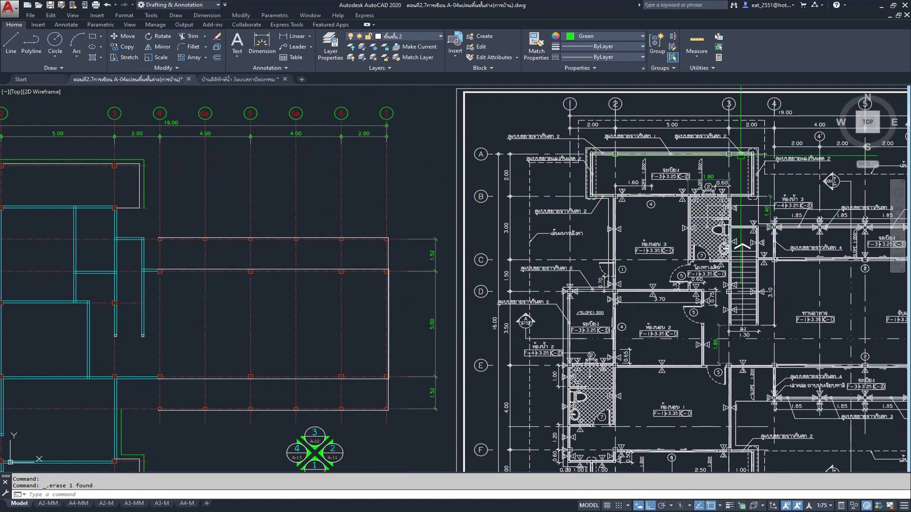
scroll(673, 185, "down", 3)
scroll(345, 193, "up", 3)
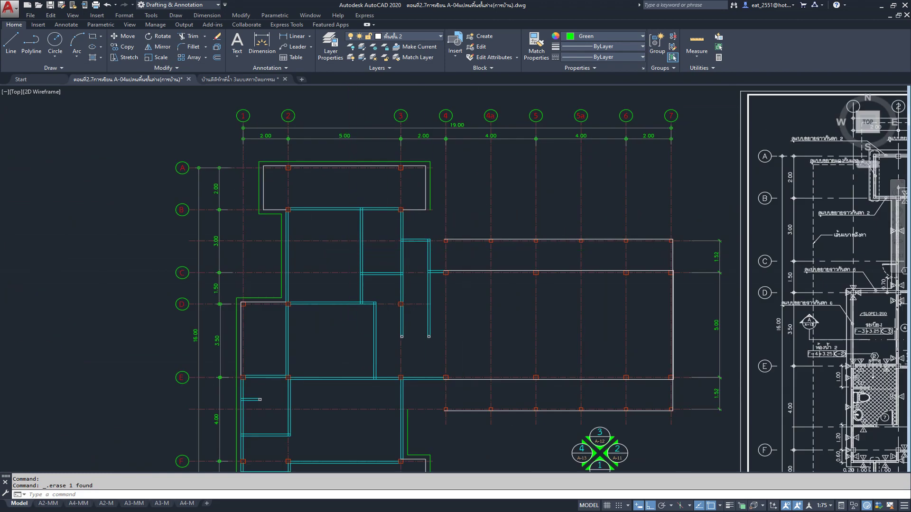
middle_click_drag(465, 251, 383, 239)
scroll(382, 238, "up", 1)
Offset the rear terrace rectangle 0.2 outward in green.
left_click(382, 239)
middle_click_drag(411, 316, 408, 229)
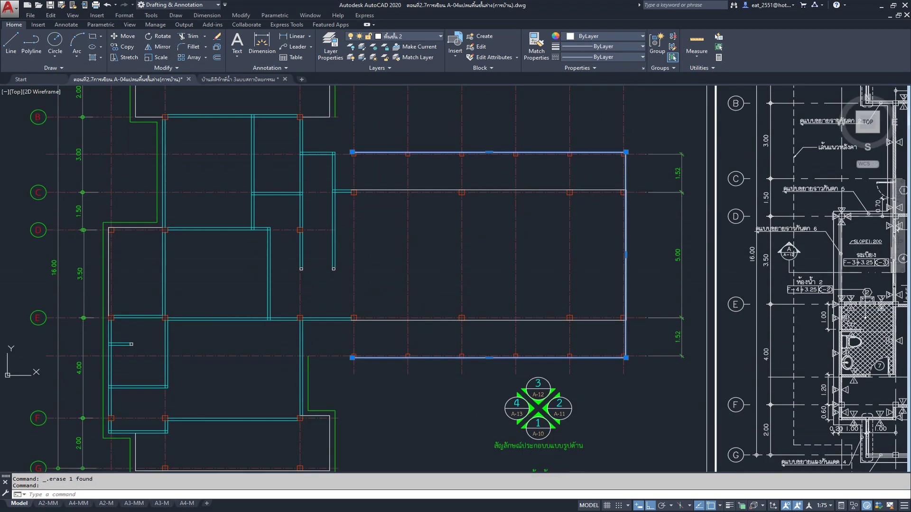
left_click(217, 57)
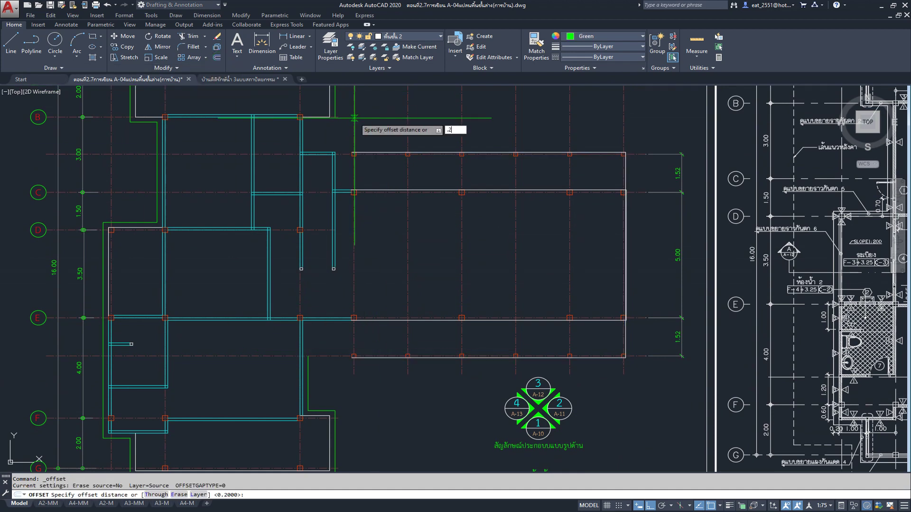
key("Return")
left_click(384, 153)
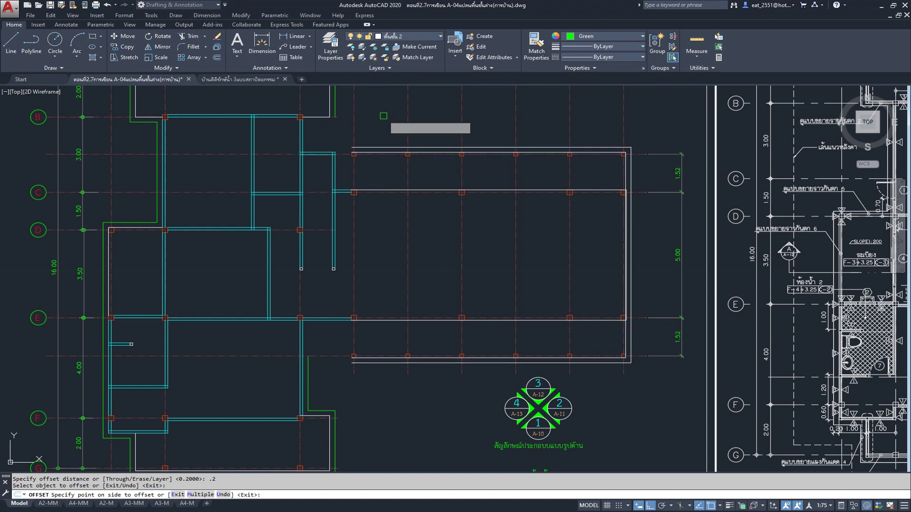
left_click(384, 115)
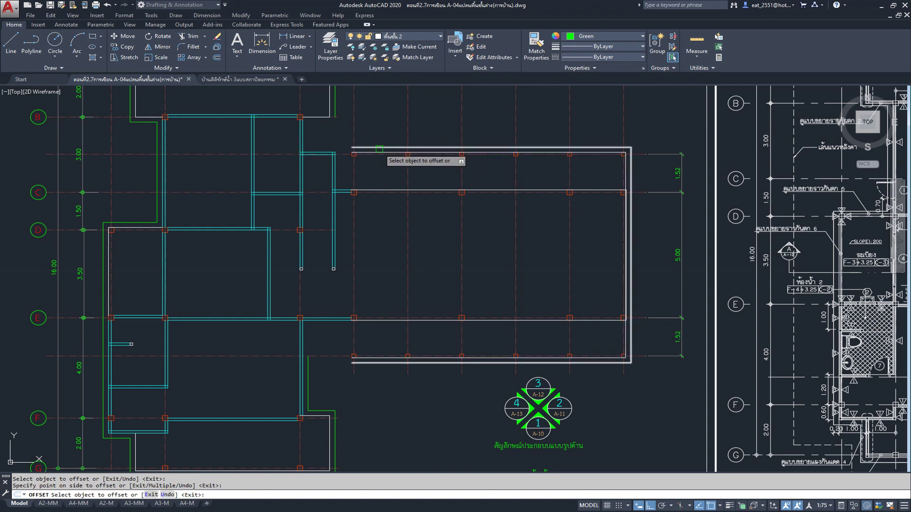
key("Escape")
middle_click_drag(415, 319, 428, 333)
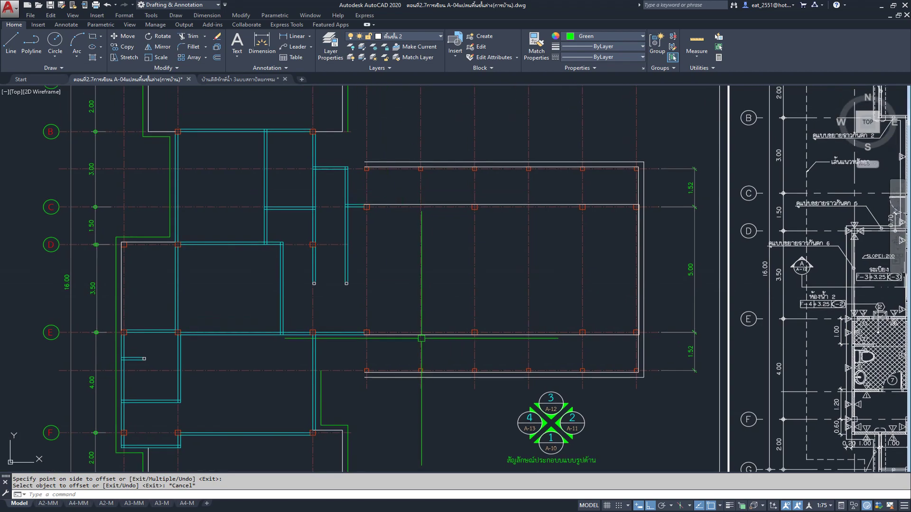
scroll(461, 268, "down", 3)
scroll(461, 267, "down", 1)
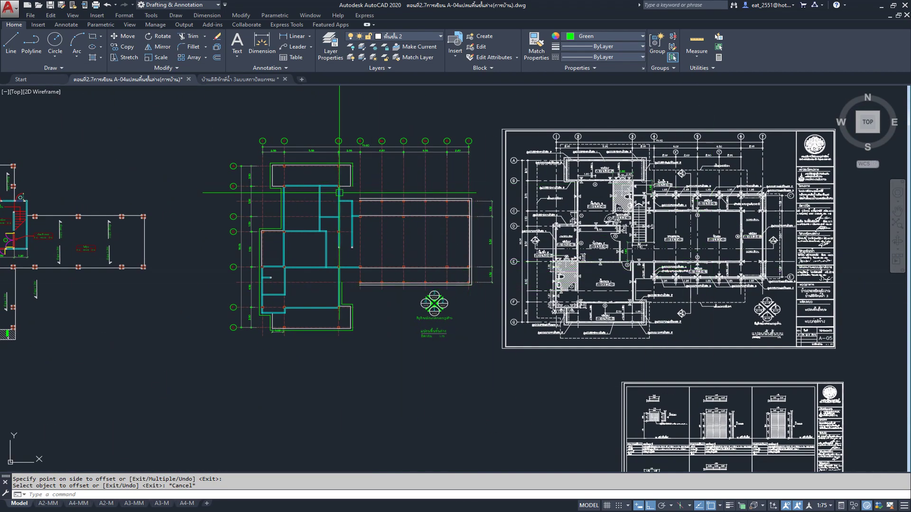
scroll(336, 190, "up", 5)
scroll(361, 203, "up", 1)
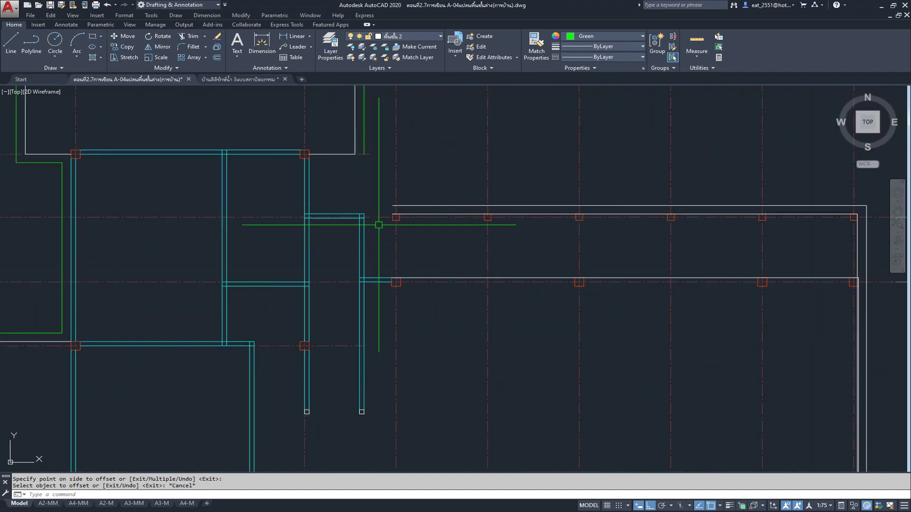
Fillet the wall outline to the terrace's offset outline at its top and bottom corners.
left_click(197, 46)
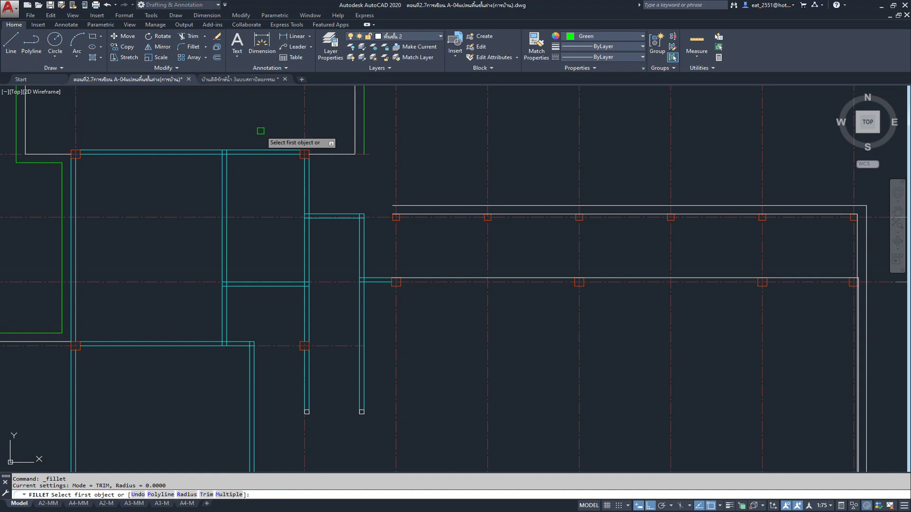
left_click(365, 135)
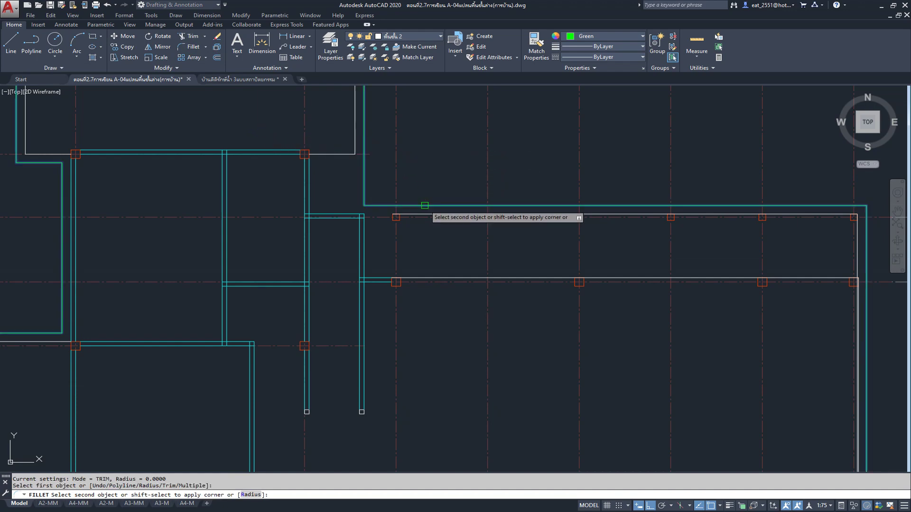
scroll(385, 149, "down", 4)
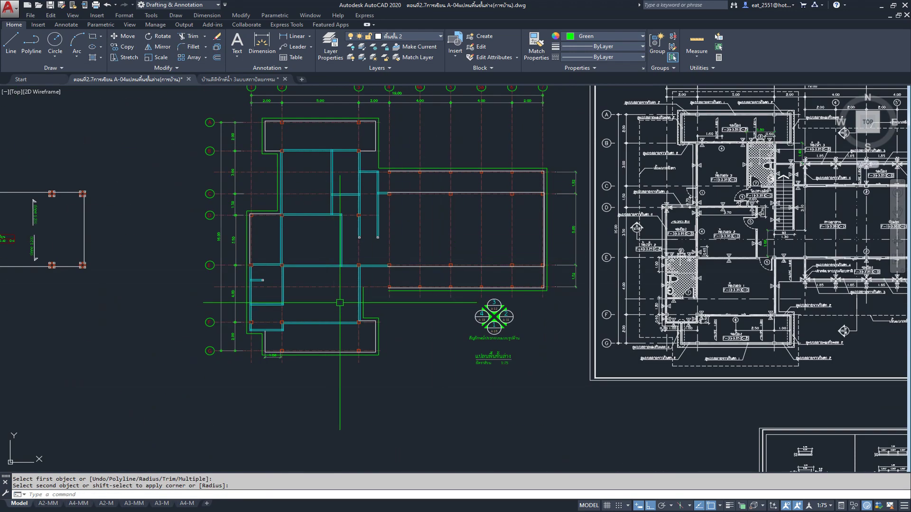
scroll(451, 279, "up", 1)
left_click(449, 290)
key("space")
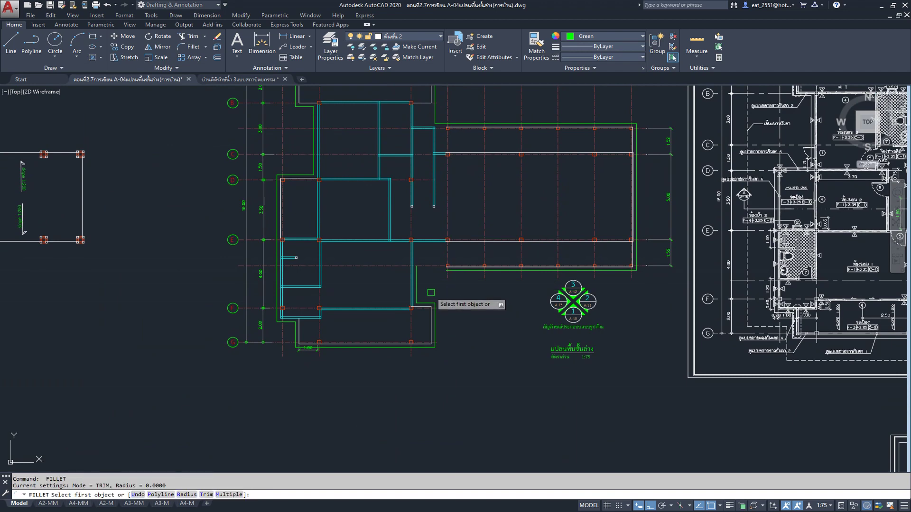
left_click(418, 279)
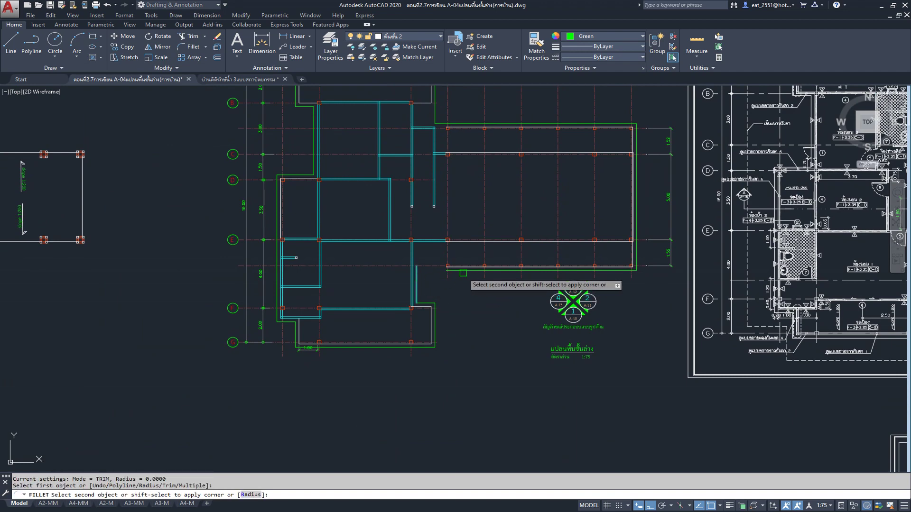
scroll(418, 278, "down", 3)
scroll(441, 307, "up", 1)
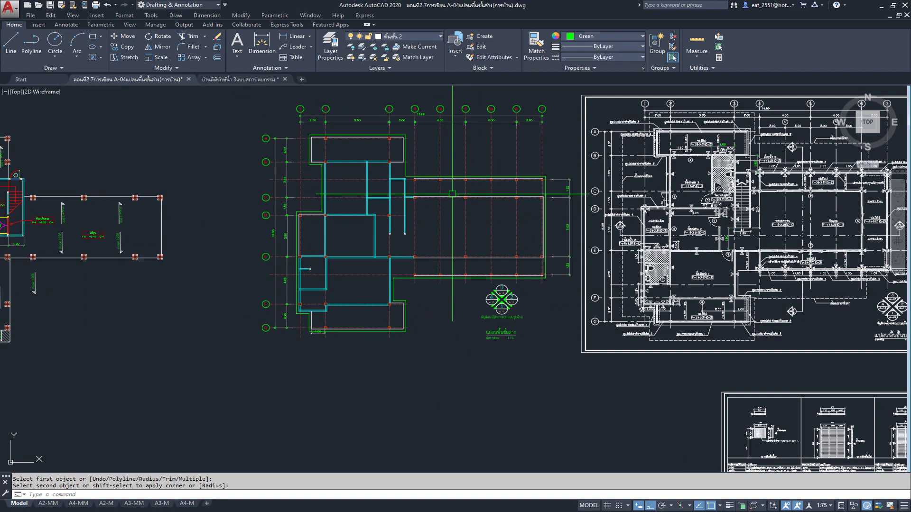
scroll(458, 173, "up", 3)
left_click(454, 178)
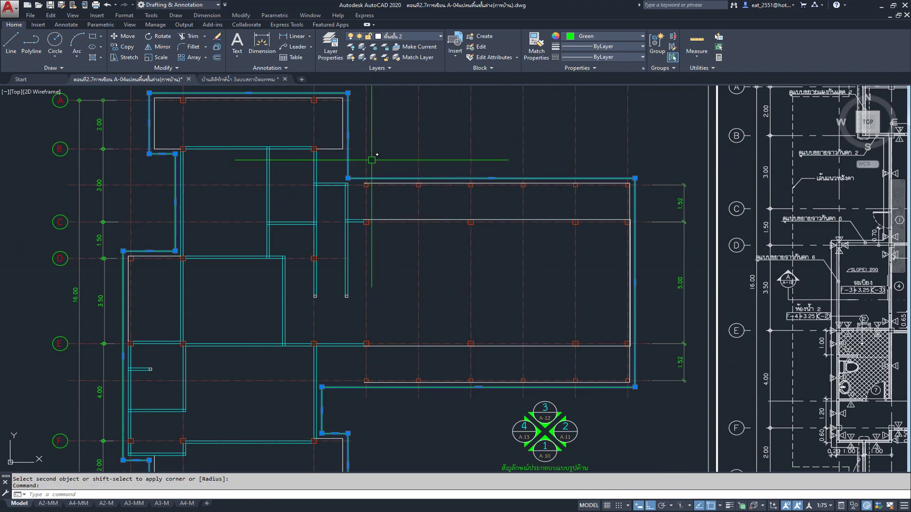
scroll(383, 189, "down", 3)
middle_click_drag(709, 244, 506, 263)
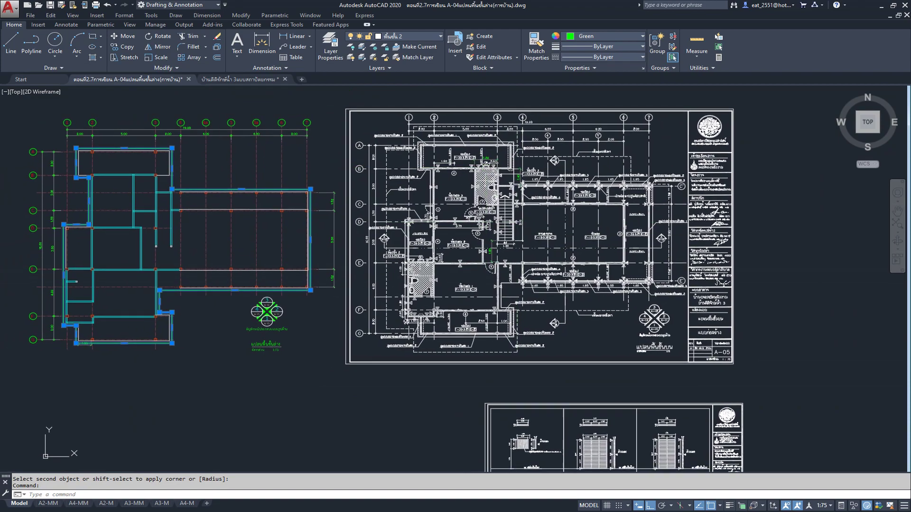
scroll(507, 178, "up", 5)
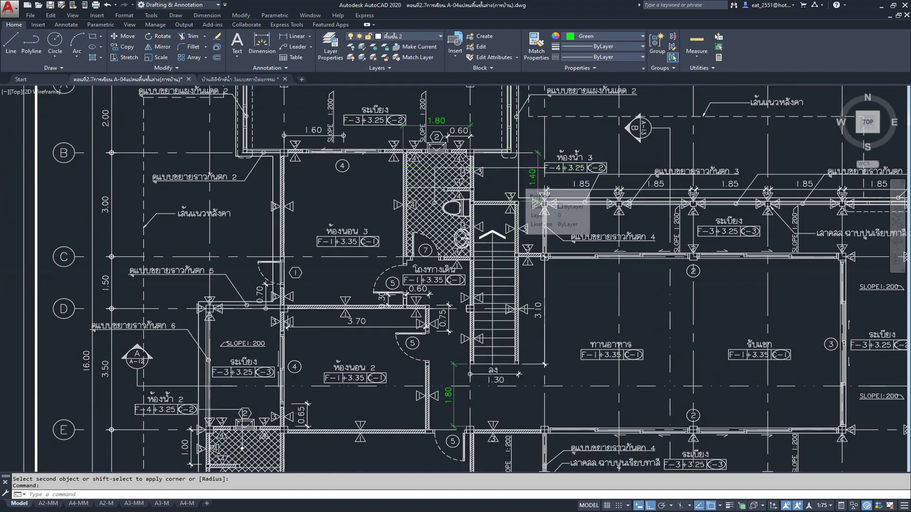
scroll(520, 180, "down", 2)
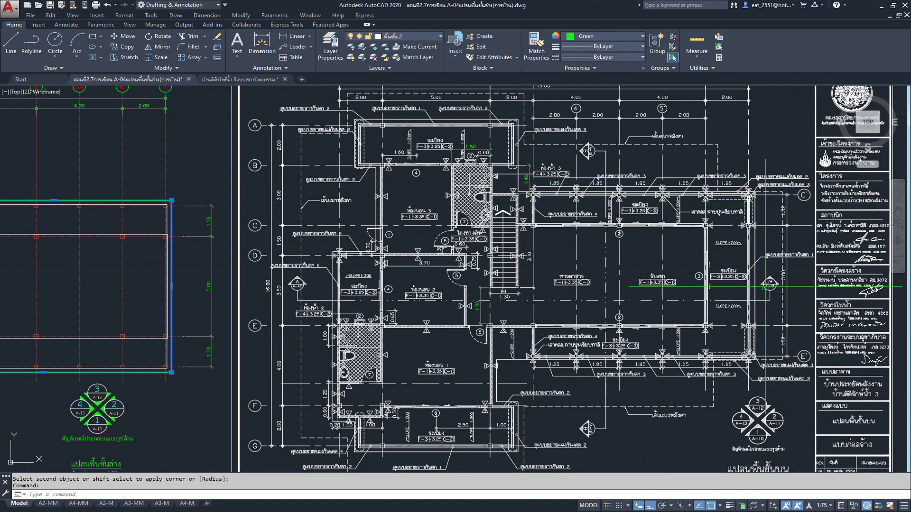
scroll(769, 286, "up", 4)
scroll(767, 280, "up", 1)
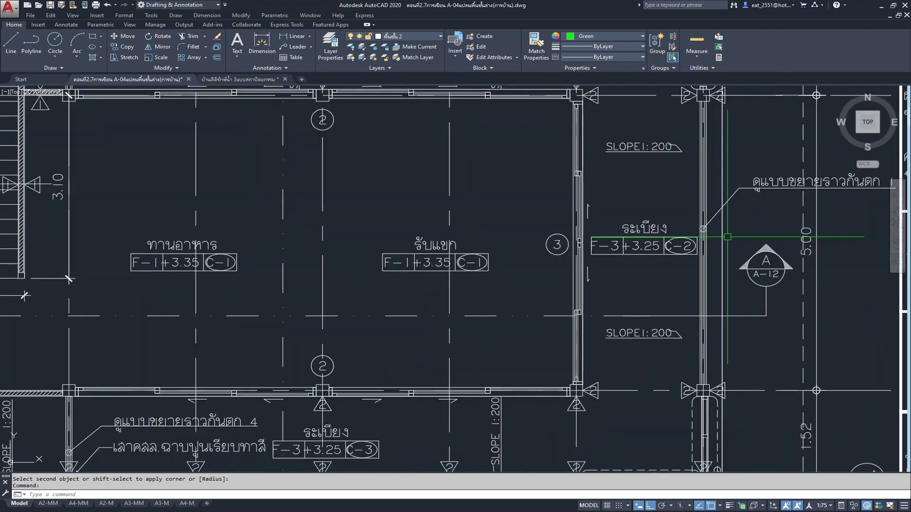
scroll(728, 237, "down", 1)
scroll(728, 247, "down", 1)
scroll(724, 183, "down", 3)
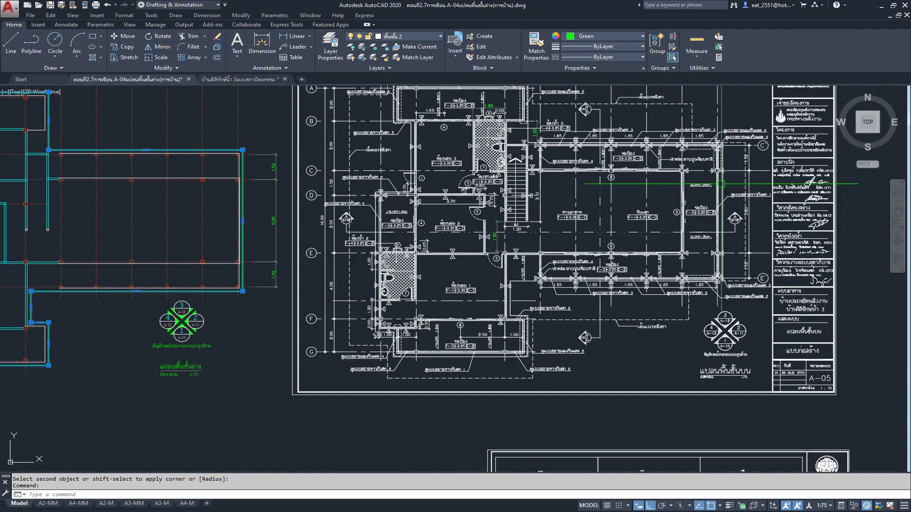
mouse_move(313, 218)
middle_mouse_down()
mouse_move(433, 222)
mouse_move(473, 294)
middle_mouse_up()
scroll(433, 222, "up", 4)
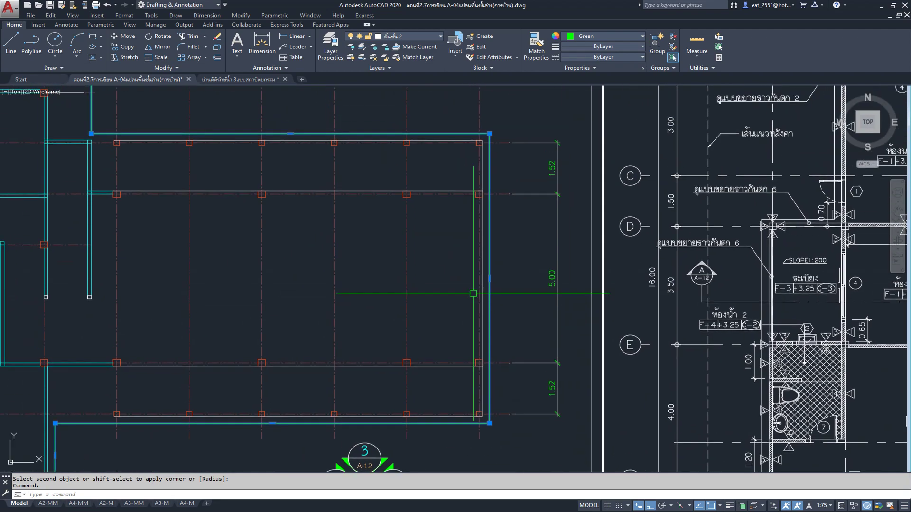
key("Escape")
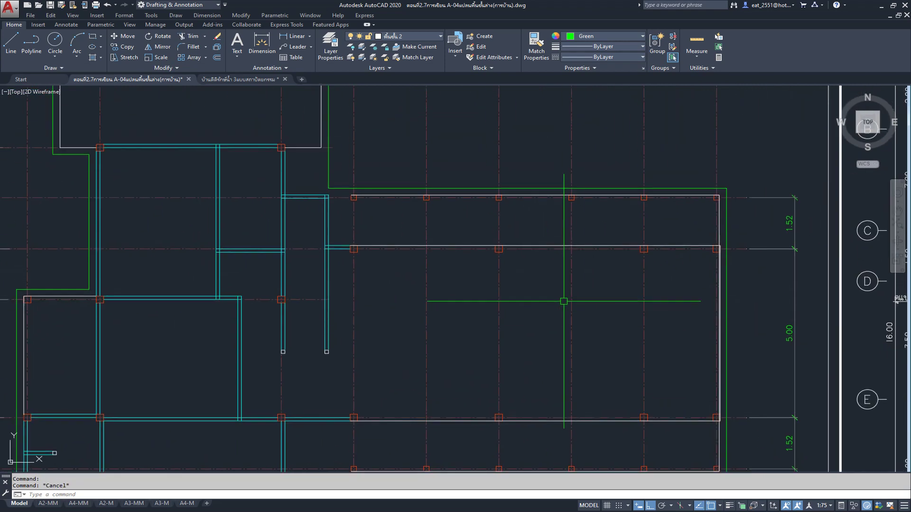
middle_click_drag(421, 195, 494, 305)
scroll(434, 179, "up", 5)
scroll(386, 223, "up", 4)
left_click(291, 35)
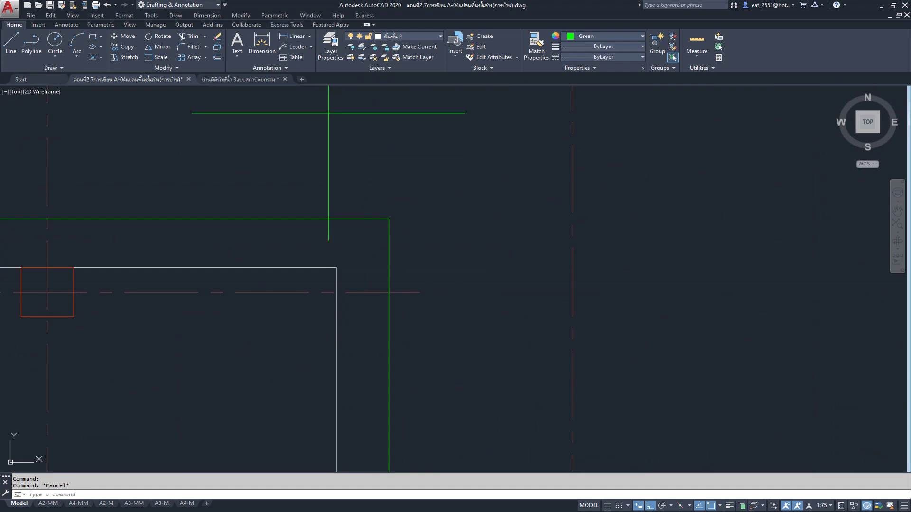
left_click(337, 268)
left_click(389, 268)
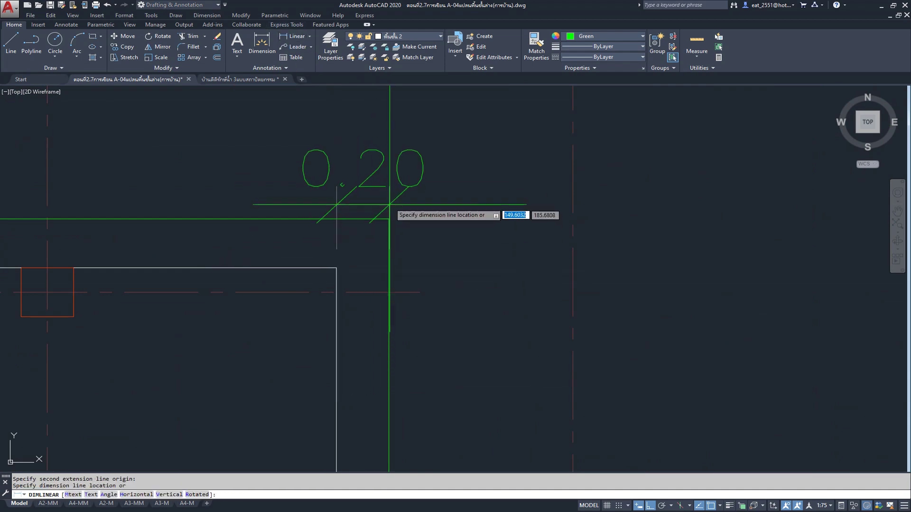
key("Escape")
scroll(367, 180, "down", 5)
scroll(369, 185, "up", 1)
left_click(371, 196)
left_click(429, 37)
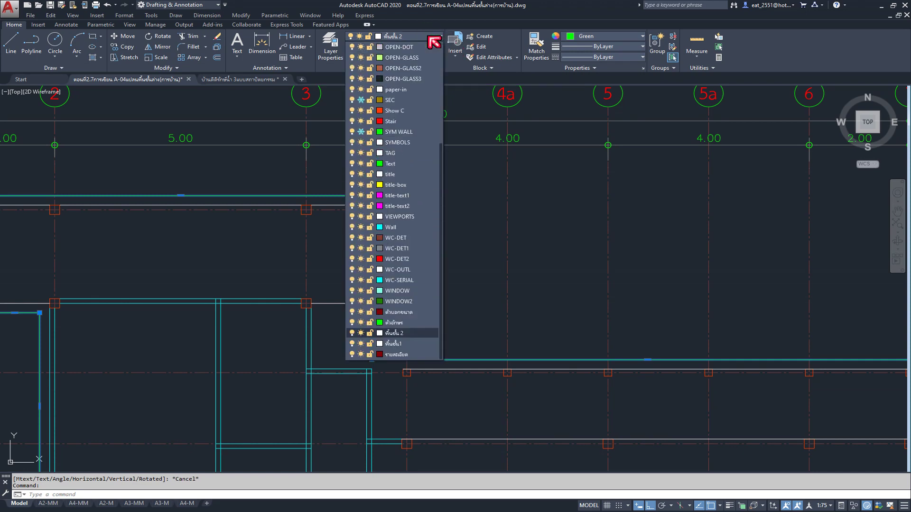
left_click(607, 38)
key("Escape")
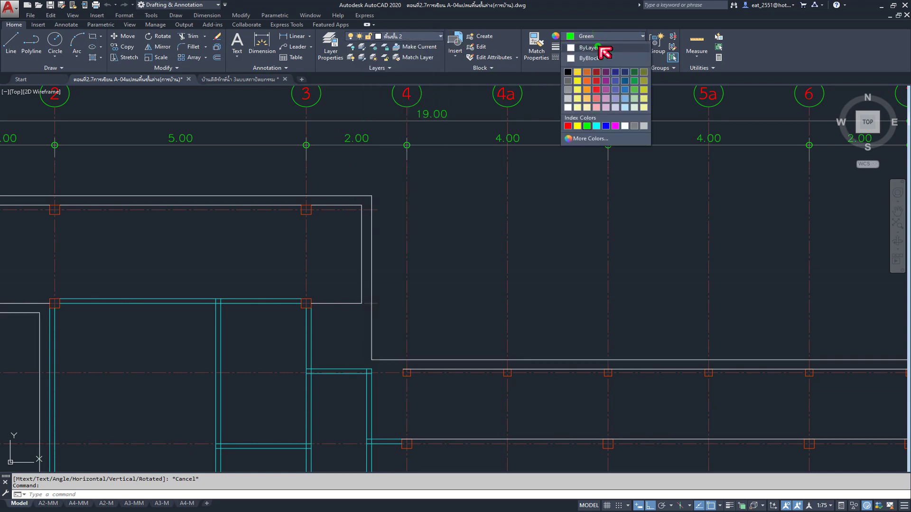
scroll(407, 173, "down", 4)
scroll(406, 173, "down", 1)
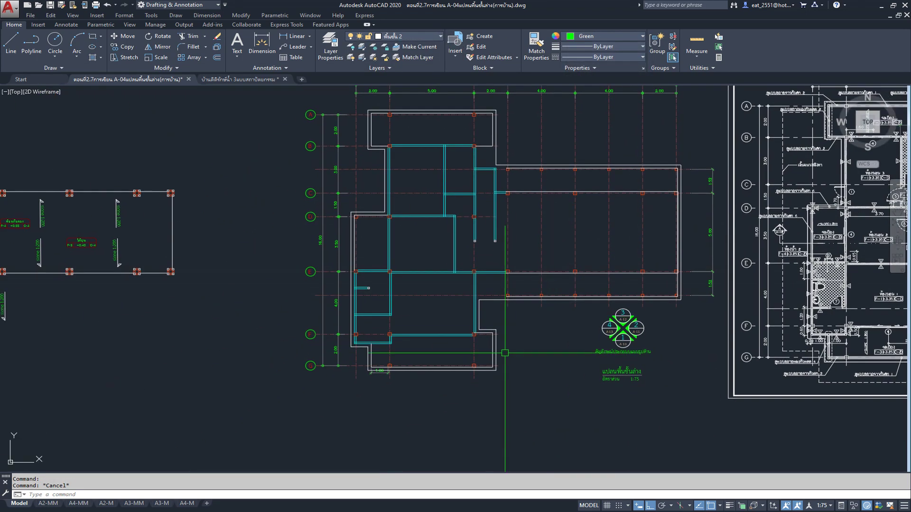
scroll(417, 276, "up", 5)
left_click(196, 350)
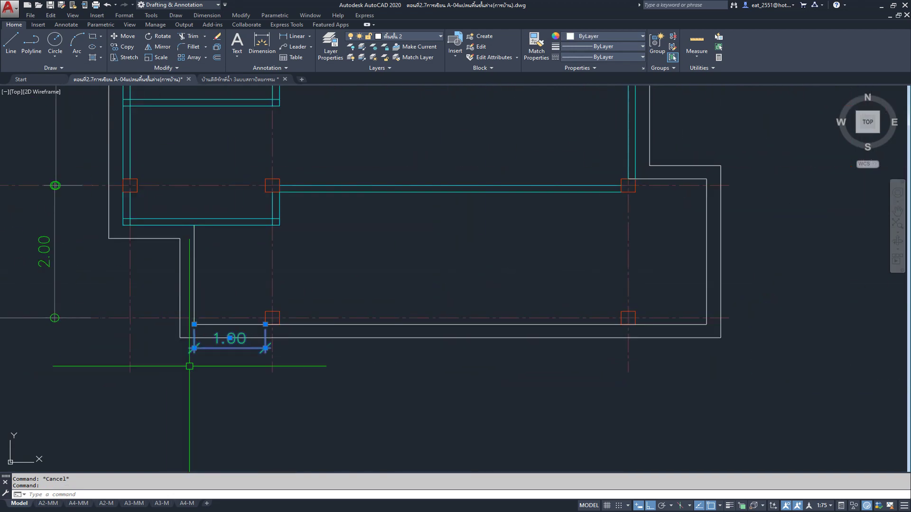
Delete the 1.00 dimension below the floor plan.
key("Delete")
scroll(209, 329, "down", 3)
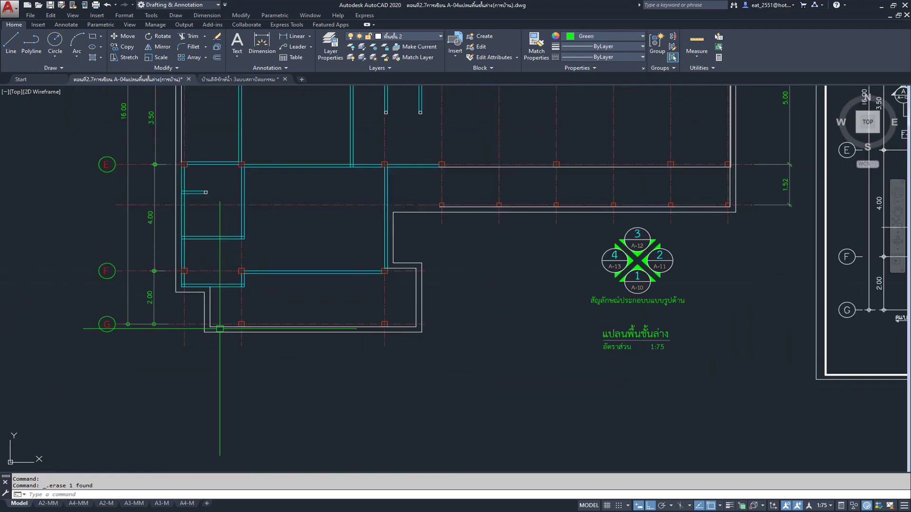
scroll(221, 295, "up", 2)
scroll(311, 336, "down", 1)
scroll(312, 337, "down", 3)
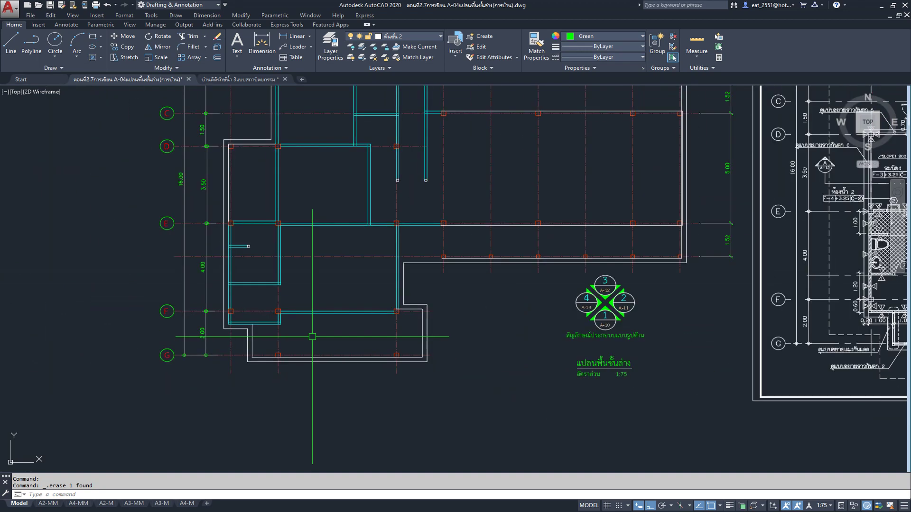
Delete the leftover rectangular outline at the terrace.
middle_click_drag(312, 337, 231, 415)
left_click(389, 190)
key("Delete")
scroll(482, 157, "up", 3)
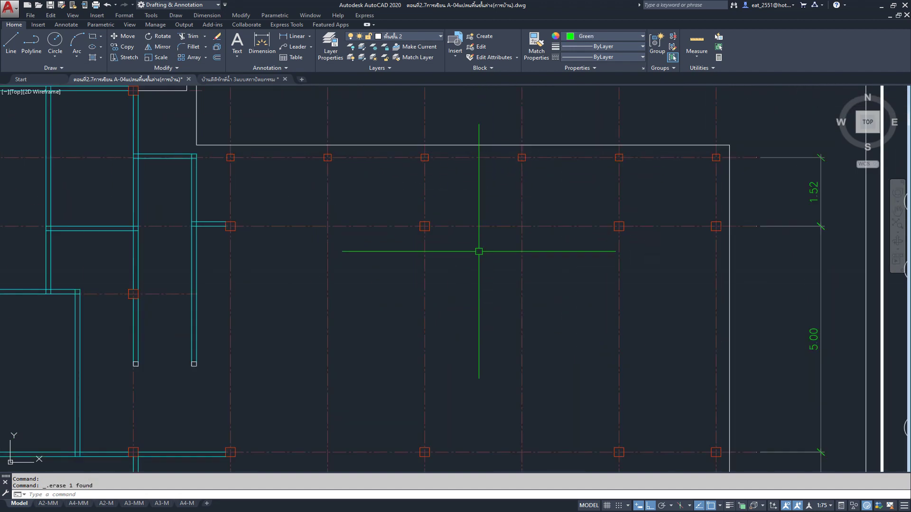
scroll(479, 252, "down", 5)
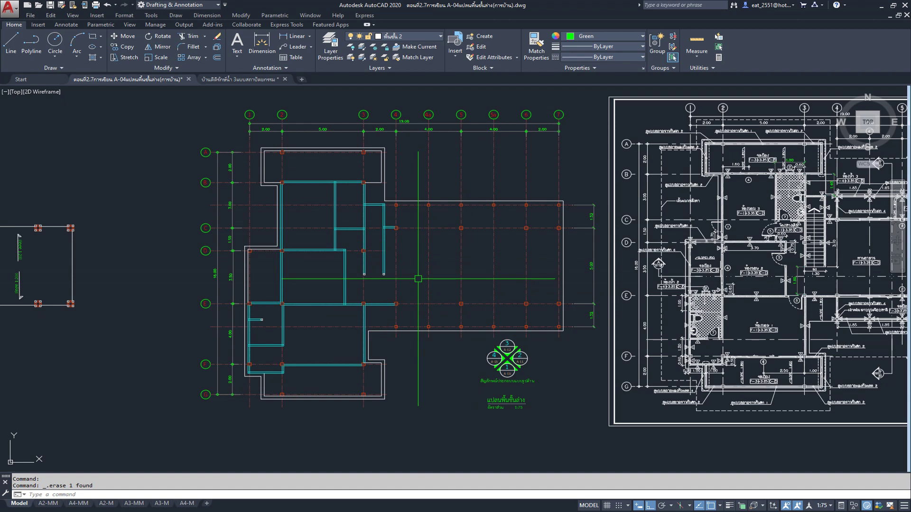
Bring sheet A-05 and the sheets to its right into view.
scroll(417, 278, "down", 2)
middle_click_drag(541, 276, 427, 274)
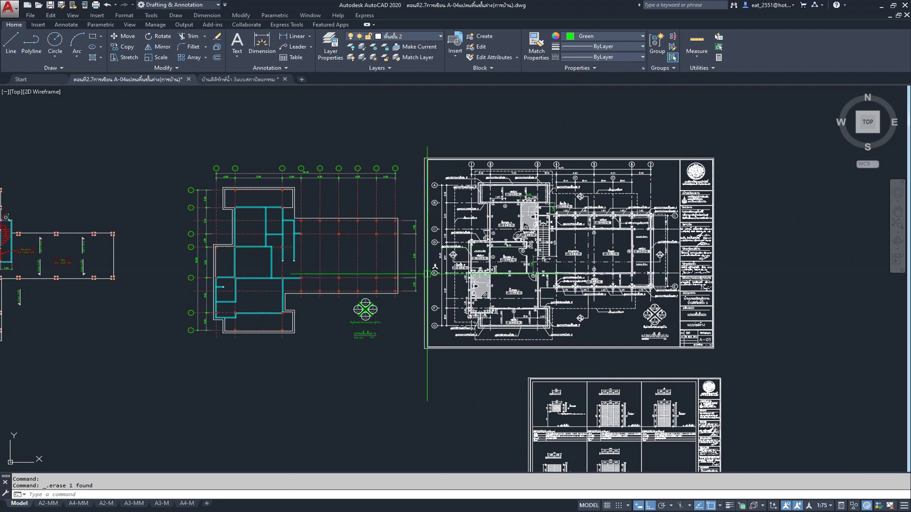
middle_click_drag(615, 315, 581, 265)
scroll(580, 265, "up", 1)
scroll(580, 266, "up", 3)
scroll(480, 257, "up", 1)
scroll(480, 256, "up", 2)
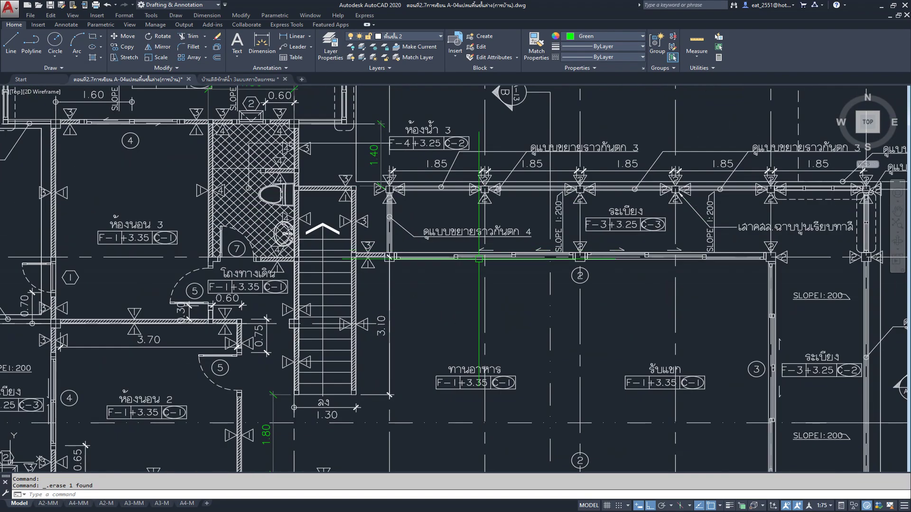
scroll(466, 219, "down", 5)
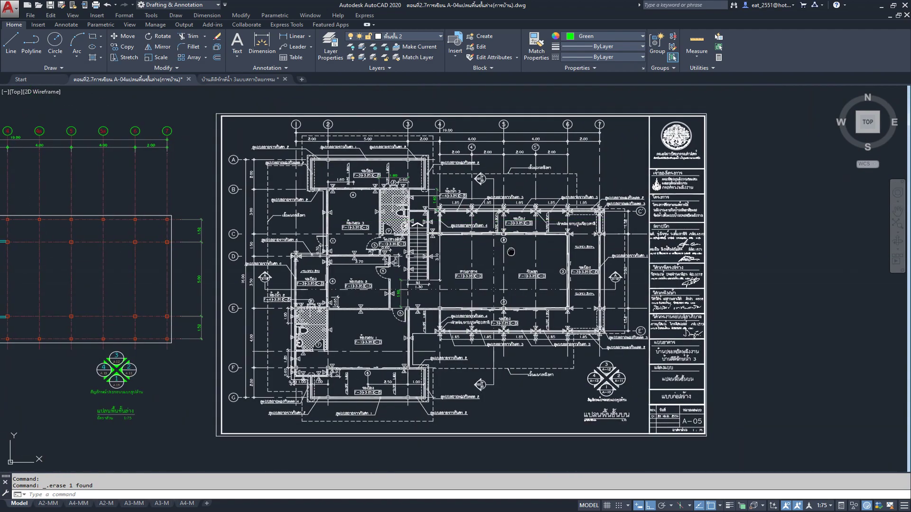
Pan to the sheet below the floor plan and zoom in on the railing dimensions.
middle_click_drag(510, 252, 529, 217)
middle_click_drag(615, 204, 624, 166)
scroll(513, 251, "up", 2)
scroll(513, 252, "up", 3)
middle_click_drag(485, 156, 484, 228)
scroll(484, 227, "up", 4)
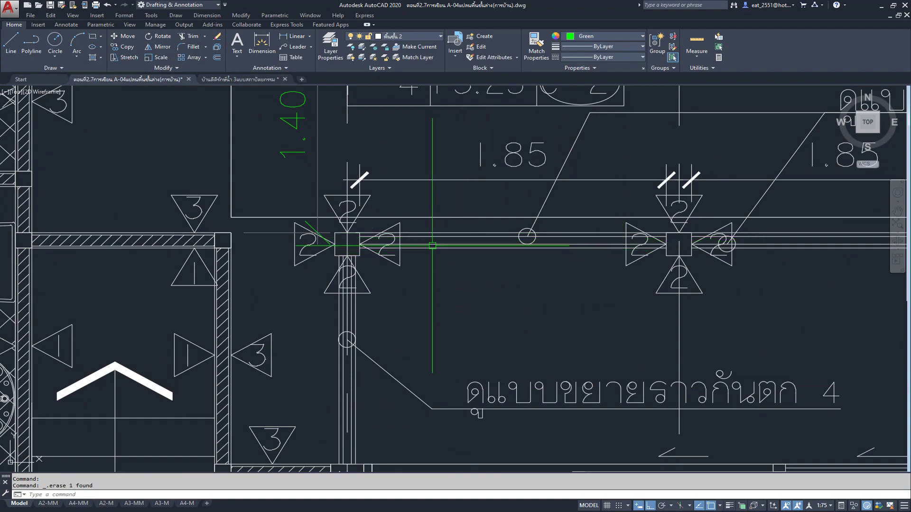
scroll(432, 246, "down", 3)
scroll(432, 246, "down", 1)
scroll(456, 266, "down", 3)
scroll(488, 297, "down", 2)
scroll(488, 297, "down", 1)
scroll(493, 331, "down", 2)
Pass the door details sheet and zoom in on railing details 2 and 3.
middle_click_drag(494, 331, 433, 276)
scroll(472, 288, "up", 3)
scroll(519, 256, "up", 3)
scroll(451, 254, "up", 4)
scroll(455, 241, "down", 4)
scroll(456, 241, "down", 3)
scroll(480, 258, "down", 2)
mouse_move(479, 258)
middle_mouse_down()
mouse_move(451, 284)
mouse_move(522, 214)
middle_mouse_up()
middle_click_drag(451, 260, 545, 204)
scroll(380, 377, "up", 4)
scroll(402, 214, "up", 2)
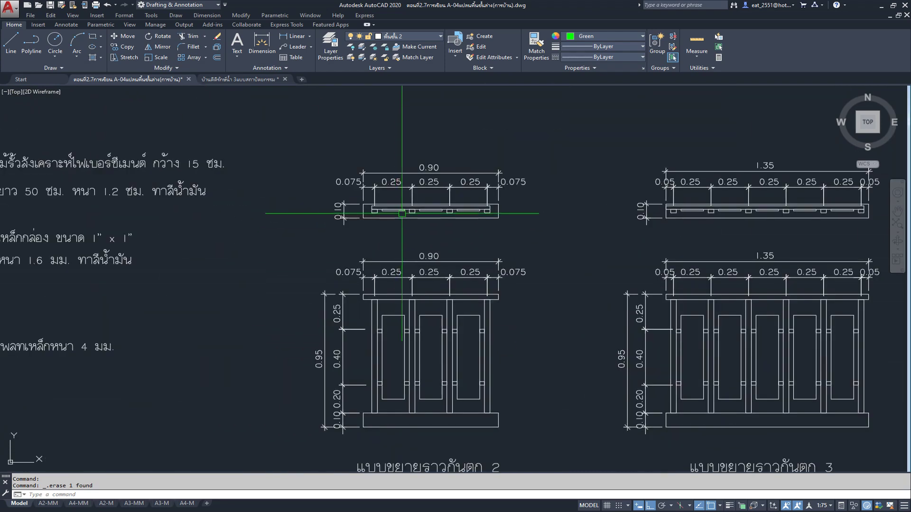
Zoom in on railing details 2 and 3, then pull back to an overview of the sheets.
scroll(402, 214, "up", 2)
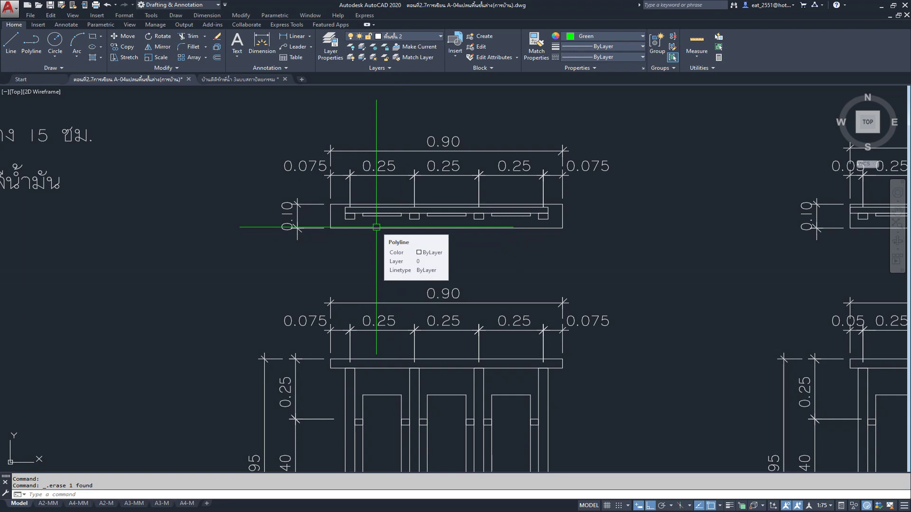
scroll(376, 227, "down", 3)
middle_click_drag(376, 171, 433, 237)
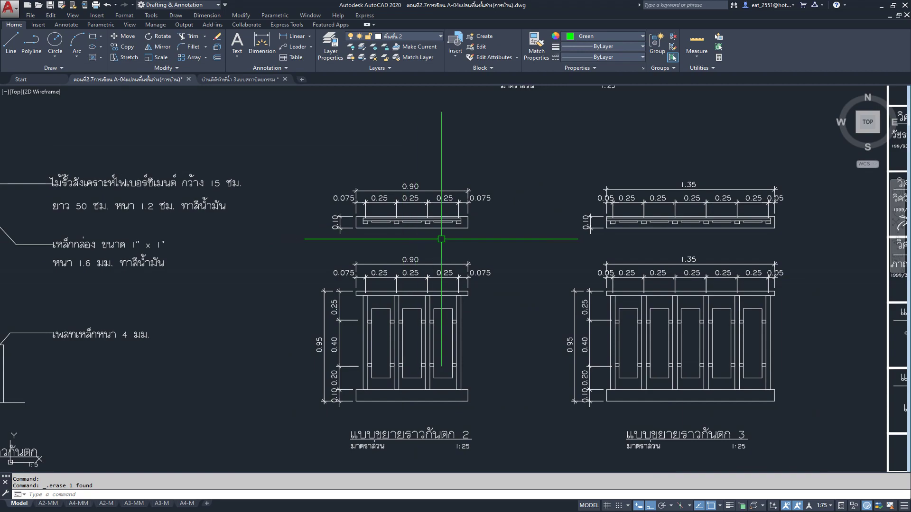
scroll(356, 203, "up", 5)
scroll(356, 203, "down", 4)
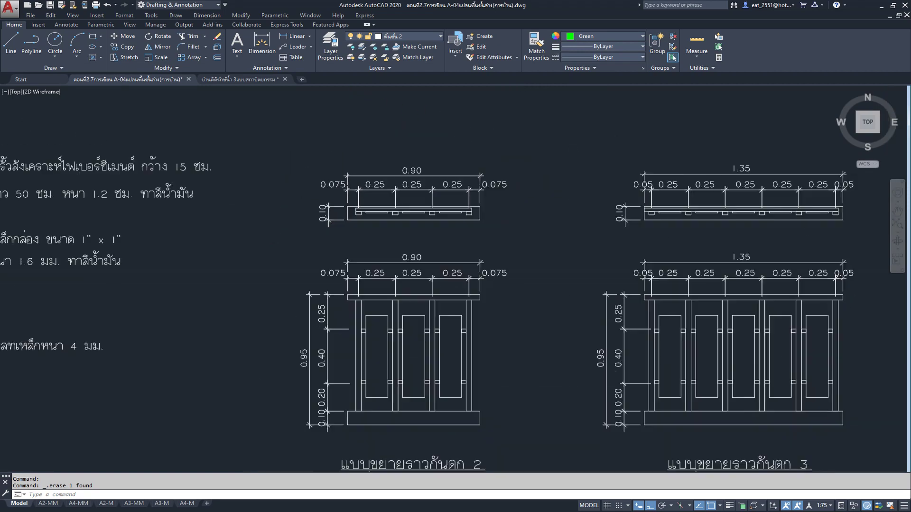
scroll(407, 159, "down", 3)
scroll(362, 240, "down", 2)
middle_click_drag(362, 240, 529, 317)
scroll(529, 318, "down", 3)
Pan to the ground-floor plan sheet and zoom around it, including the bathroom area.
middle_click_drag(405, 218, 423, 266)
scroll(424, 266, "up", 3)
scroll(557, 163, "up", 3)
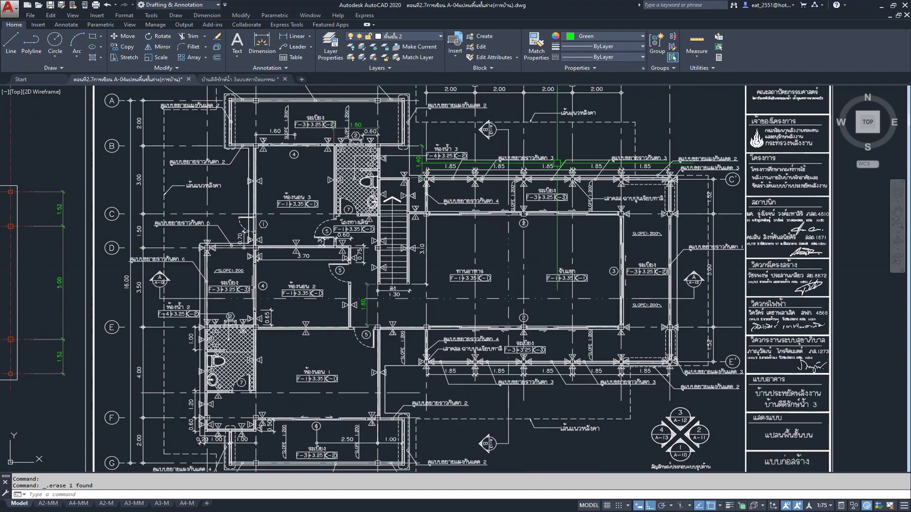
scroll(540, 152, "up", 3)
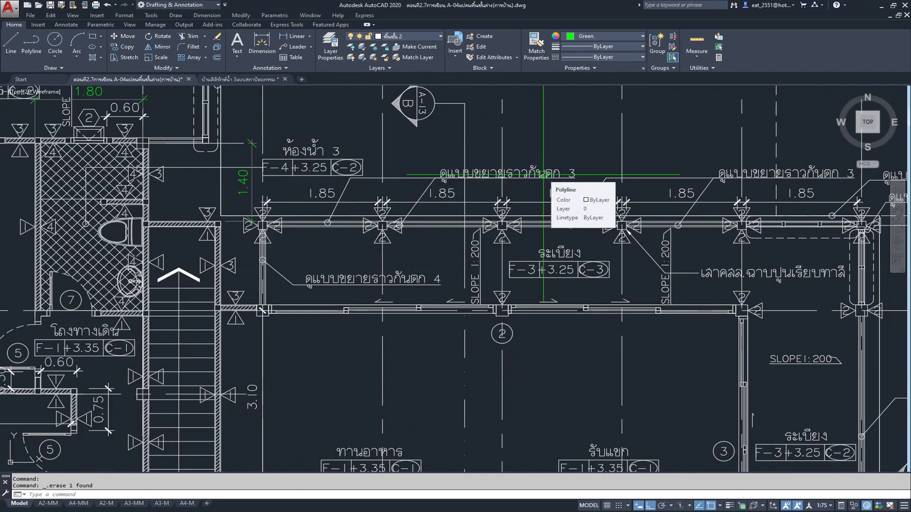
scroll(544, 174, "down", 5)
scroll(446, 175, "up", 5)
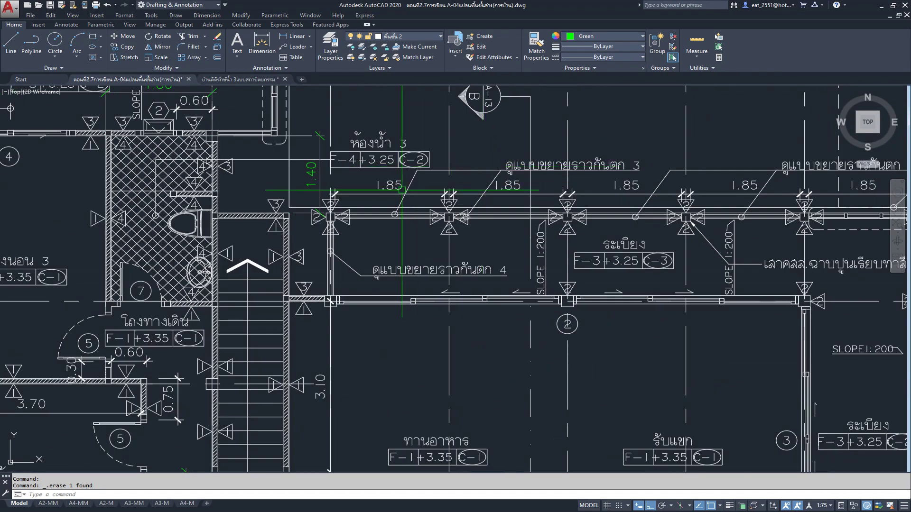
scroll(402, 190, "down", 5)
mouse_move(402, 189)
middle_mouse_down()
mouse_move(471, 239)
mouse_move(469, 195)
middle_mouse_up()
Bring the lower door and railing sheets into view and centre railing details 2 and 3.
mouse_move(467, 336)
middle_mouse_down()
mouse_move(465, 219)
mouse_move(463, 302)
mouse_move(464, 247)
middle_mouse_up()
scroll(463, 337, "up", 5)
scroll(464, 337, "down", 3)
middle_click_drag(475, 105, 478, 265)
scroll(517, 158, "up", 3)
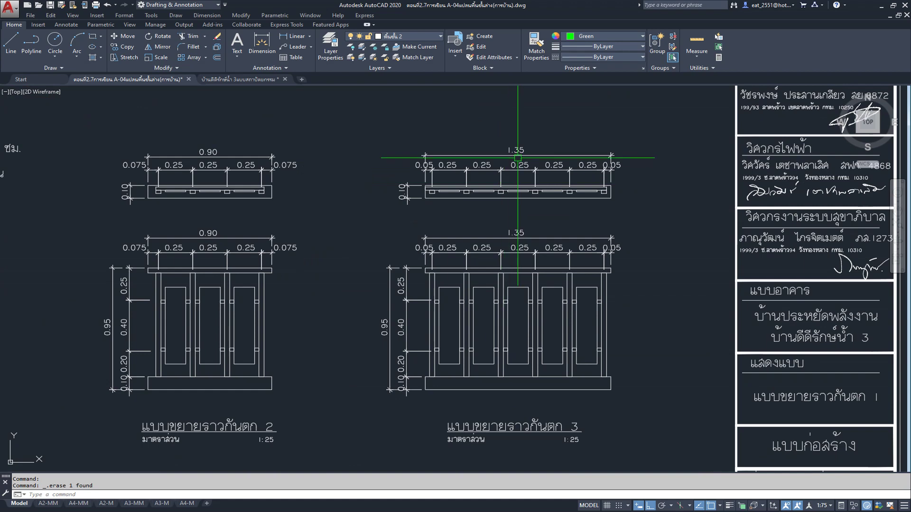
scroll(518, 158, "down", 3)
Centre railing details 4 and 5, select detail 4's top rail, then cancel the selection.
mouse_move(491, 265)
middle_mouse_down()
mouse_move(494, 123)
mouse_move(493, 157)
middle_mouse_up()
scroll(427, 285, "up", 3)
middle_click_drag(427, 284, 403, 276)
scroll(401, 260, "up", 3)
left_click(411, 255)
key("Escape")
scroll(356, 295, "up", 1)
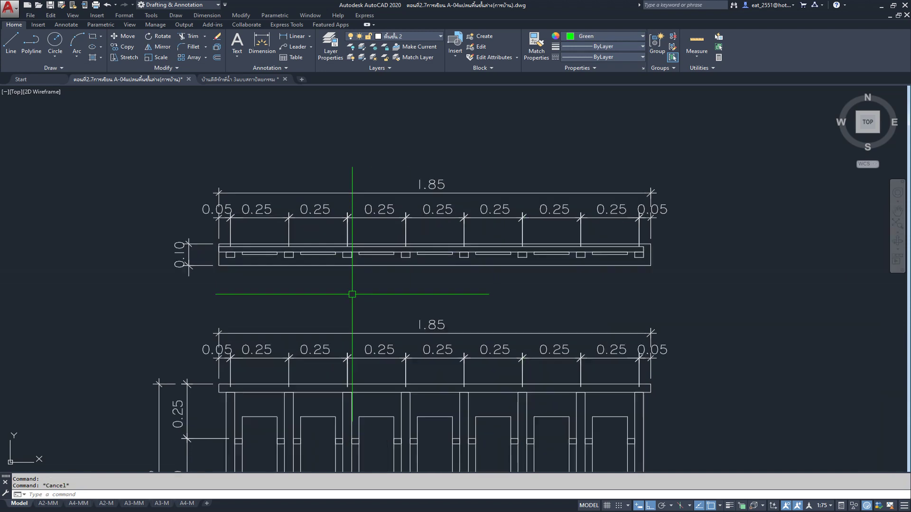
scroll(352, 294, "up", 2)
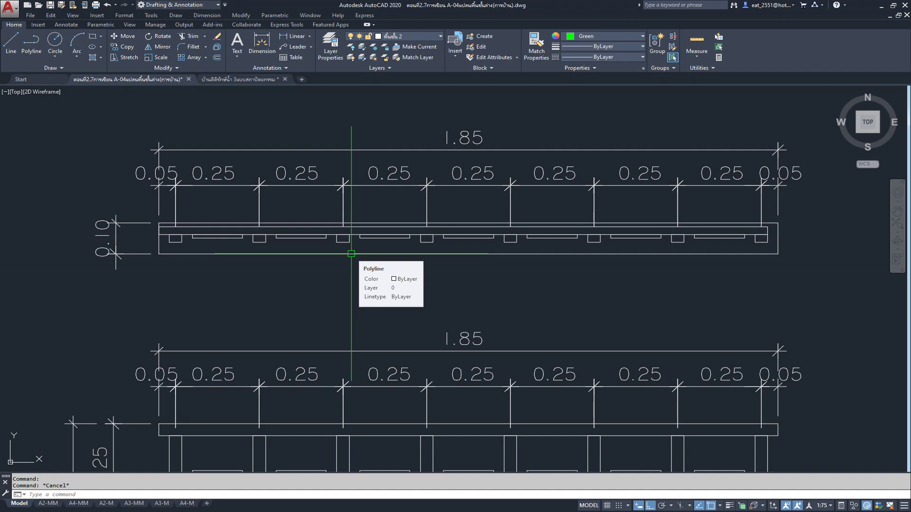
Zoom out to an overview showing all sheets in the drawing.
scroll(351, 254, "down", 4)
scroll(397, 305, "down", 4)
scroll(418, 285, "down", 3)
scroll(427, 275, "down", 2)
scroll(434, 279, "down", 1)
scroll(434, 283, "down", 1)
scroll(445, 284, "down", 1)
scroll(455, 290, "down", 1)
middle_click_drag(458, 299, 467, 313)
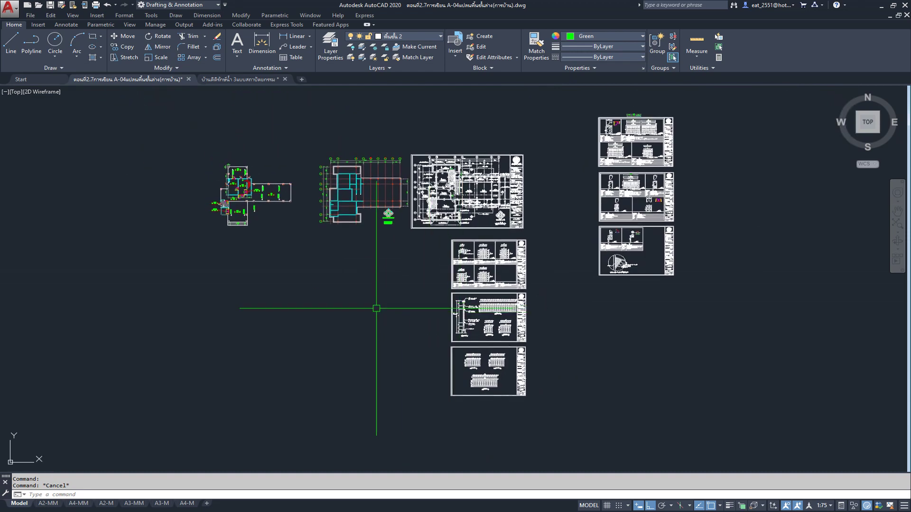
Save As a new DWG, reusing the A-05 file's name with its ending edited.
left_click(18, 16)
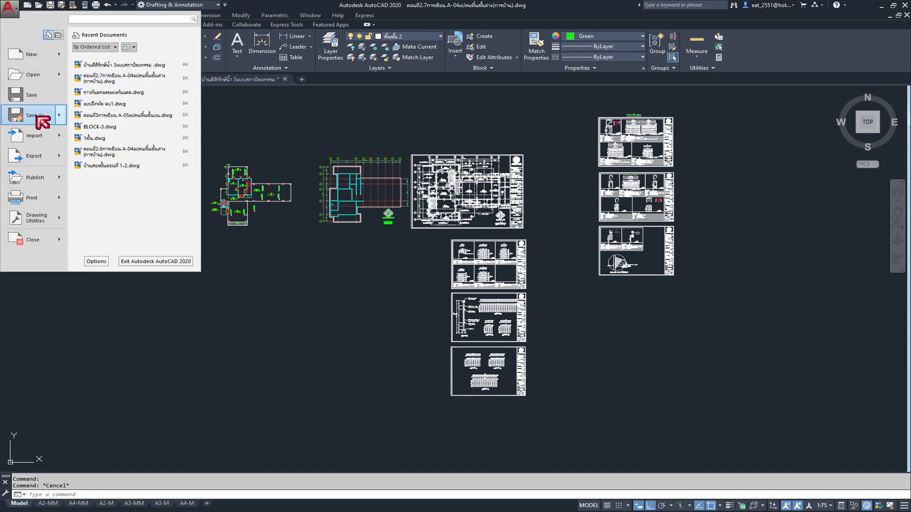
left_click(37, 121)
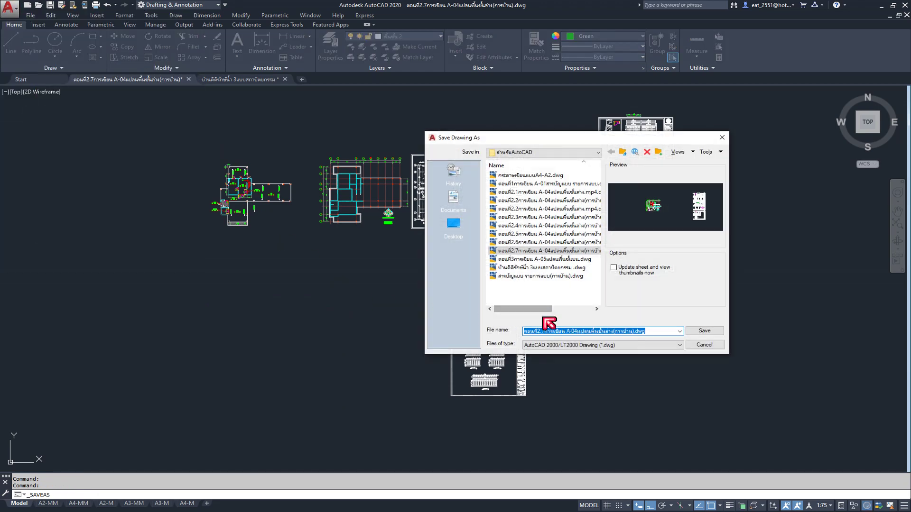
left_click(520, 261)
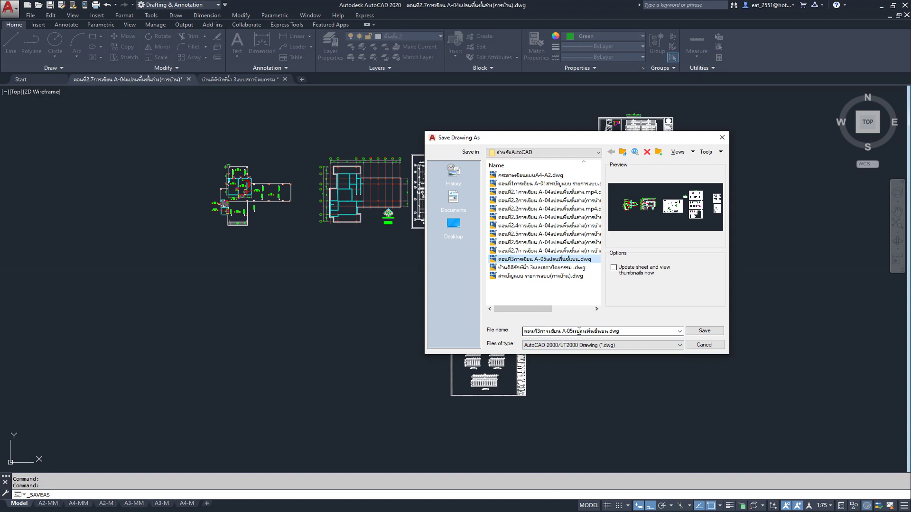
double_click(623, 334)
left_click(637, 332)
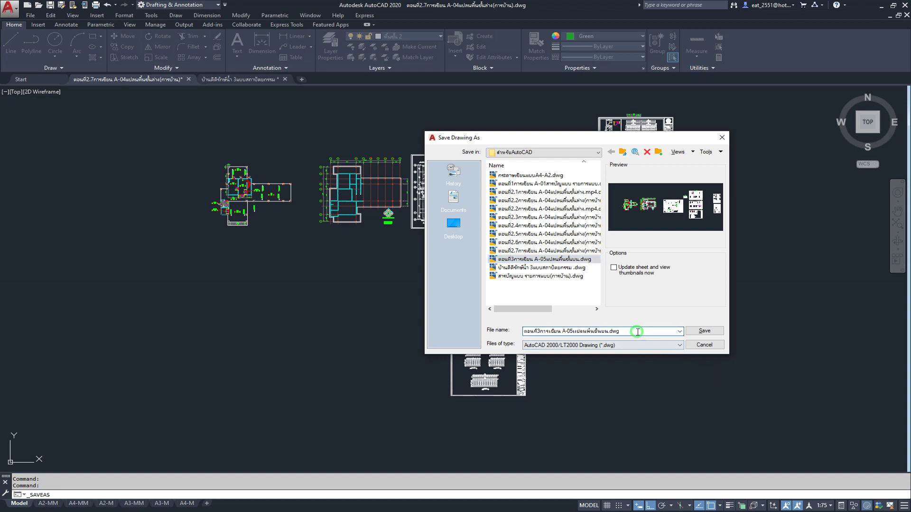
key("BackSpace")
key("BackSpace")
left_click(704, 330)
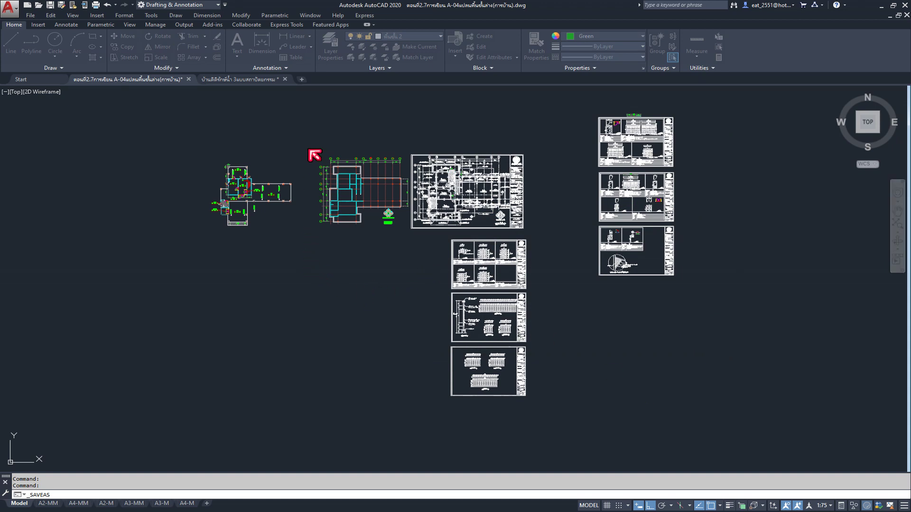
Scroll up once after the drawing is saved under its A-05 name.
scroll(299, 163, "up", 4)
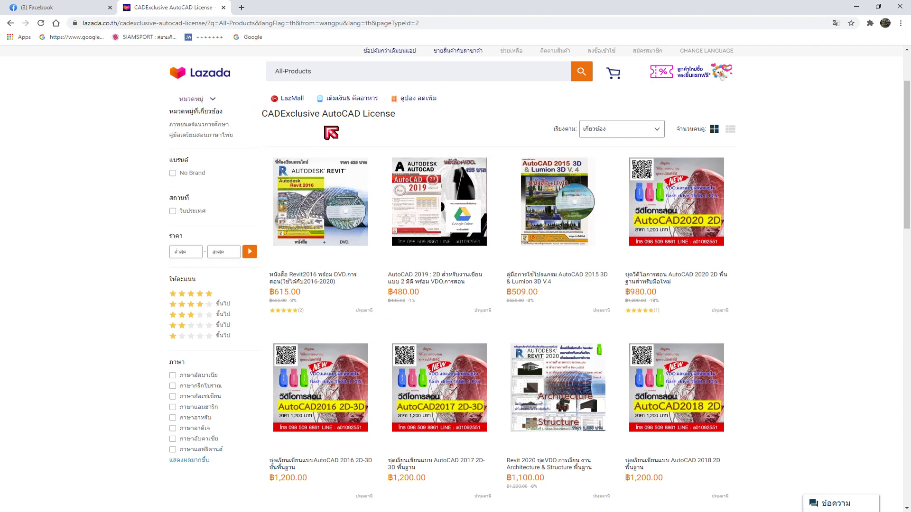
Scroll through the CADExclusive AutoCAD course listings, then return to the A-05 drawing in AutoCAD.
scroll(441, 287, "down", 1)
scroll(454, 328, "down", 2)
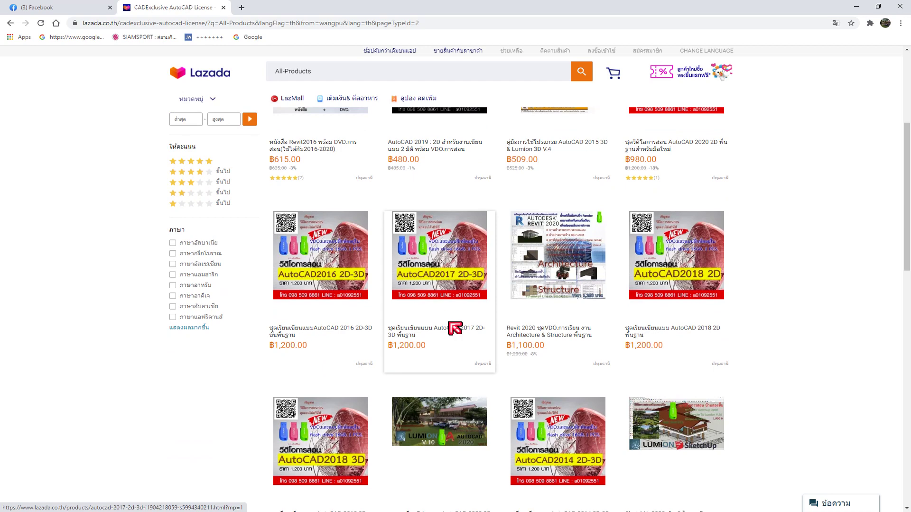
scroll(450, 324, "up", 2)
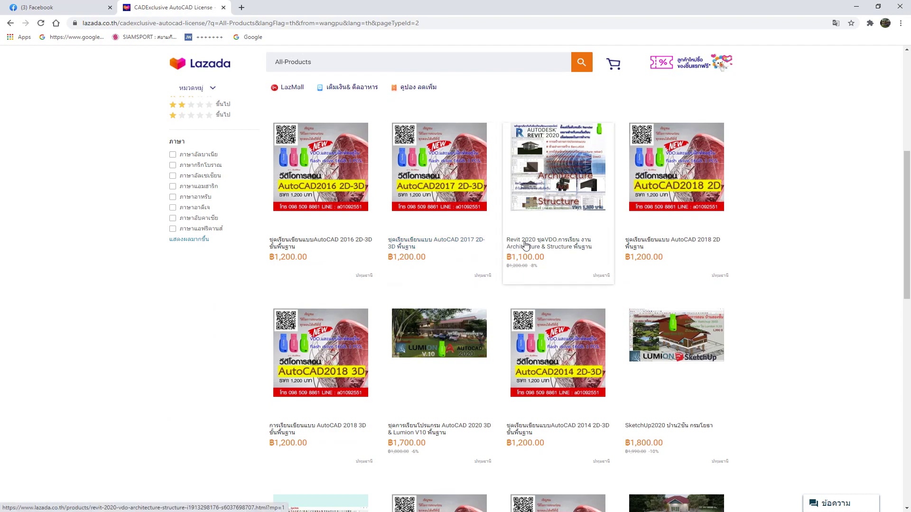
scroll(485, 279, "up", 3)
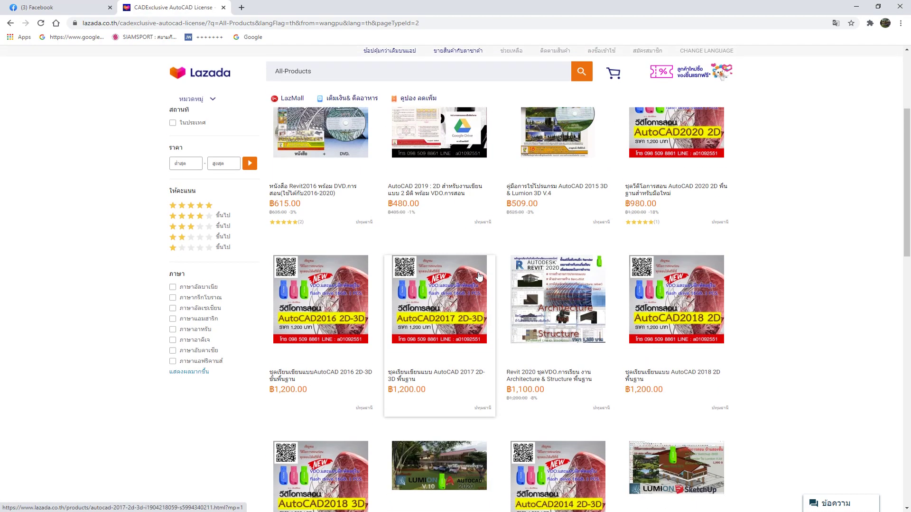
scroll(657, 230, "up", 2)
scroll(666, 255, "down", 2)
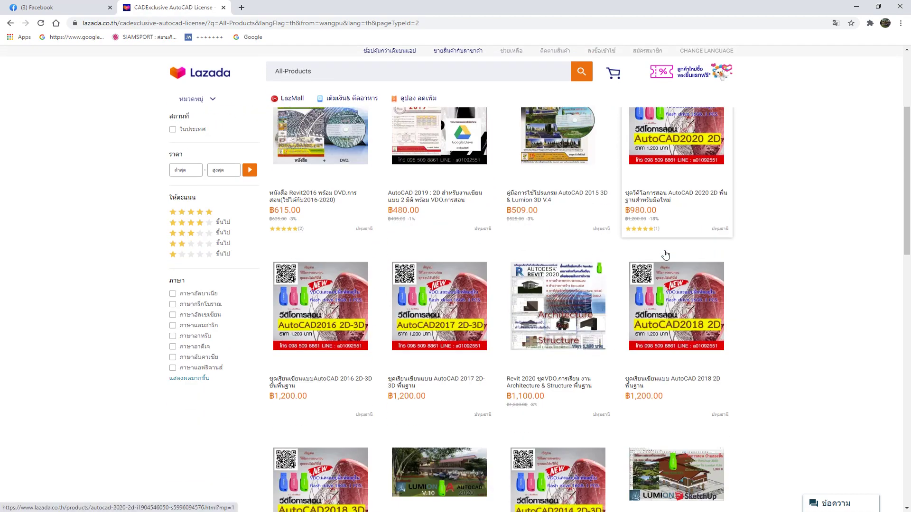
scroll(427, 227, "up", 1)
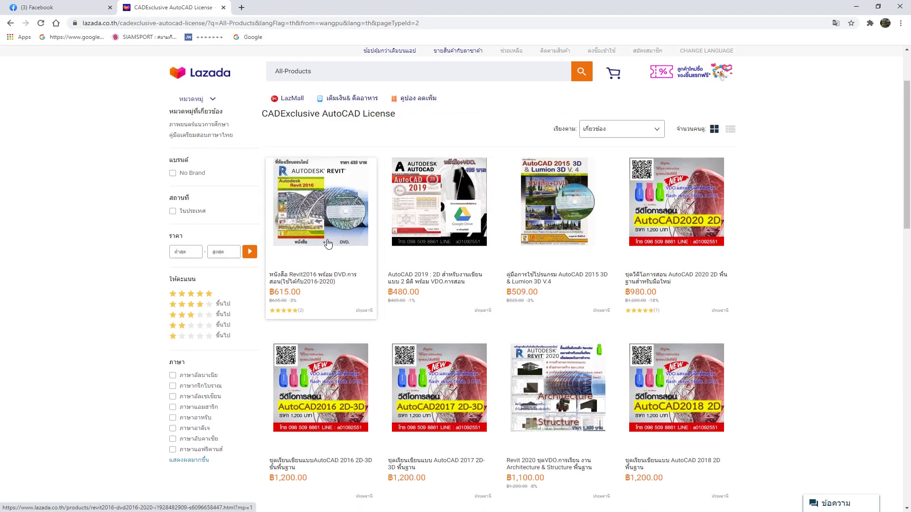
scroll(291, 248, "down", 1)
scroll(413, 309, "down", 5)
scroll(506, 269, "down", 4)
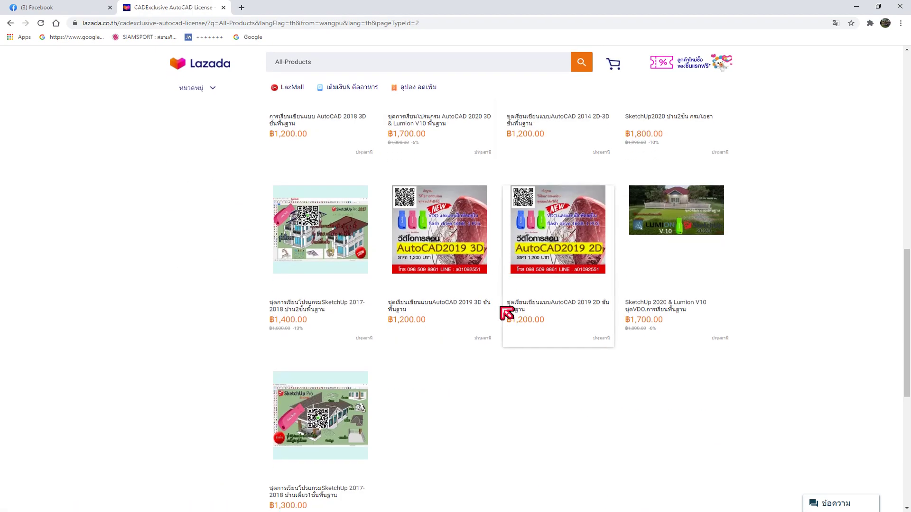
scroll(496, 373, "up", 6)
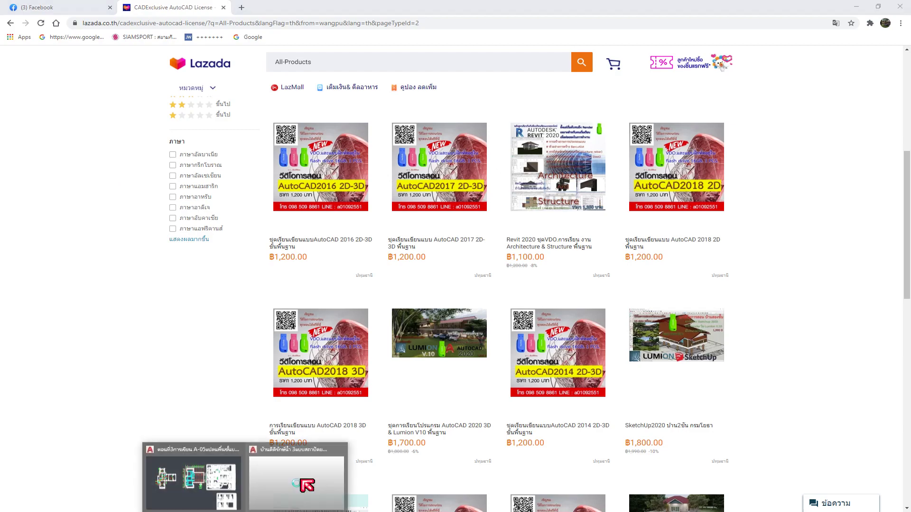
left_click(211, 486)
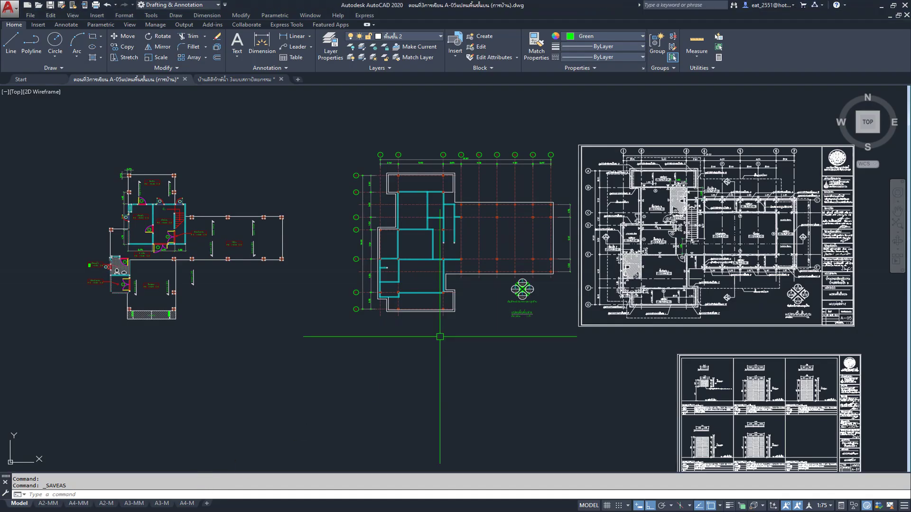